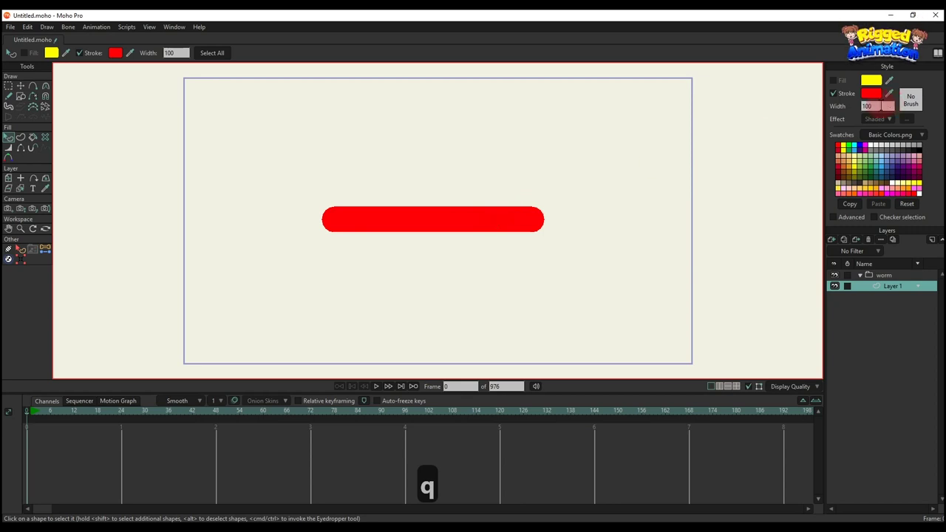
Set the red line's stroke width to 129 and deselect the shape.
{"action": "scroll", "coordinate": [880, 106], "scroll_direction": "up", "scroll_amount": 14}
{"action": "double_click", "coordinate": [877, 106]}
{"action": "type", "text": "129"}
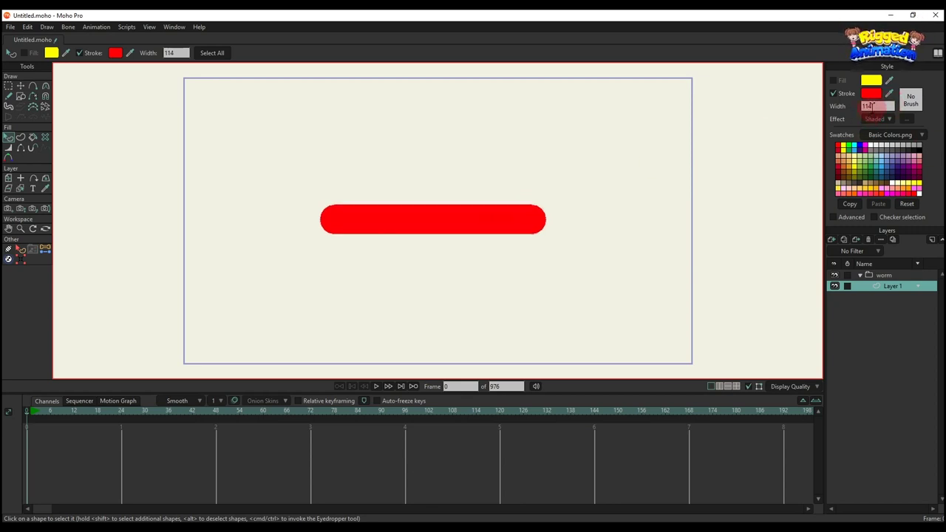
{"action": "key", "text": "Return"}
{"action": "left_click", "coordinate": [560, 194]}
{"action": "left_click", "coordinate": [276, 147]}
{"action": "scroll", "coordinate": [327, 179], "scroll_direction": "down", "scroll_amount": 7}
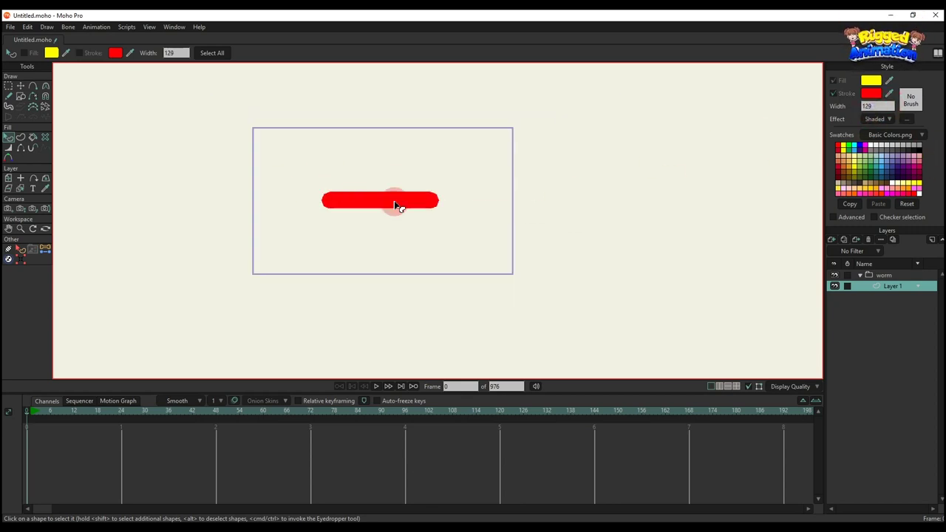
Select all points of the red line and centre them at X 0, Y 0.
{"action": "scroll", "coordinate": [394, 205], "scroll_direction": "up", "scroll_amount": 6}
{"action": "left_click_drag", "start_coordinate": [393, 198], "coordinate": [450, 207]}
{"action": "scroll", "coordinate": [431, 204], "scroll_direction": "up", "scroll_amount": 2}
{"action": "key", "text": "t"}
{"action": "scroll", "coordinate": [475, 201], "scroll_direction": "up", "scroll_amount": 2}
{"action": "key", "text": "g"}
{"action": "left_click_drag", "start_coordinate": [228, 160], "coordinate": [675, 311]}
{"action": "type", "text": "t"}
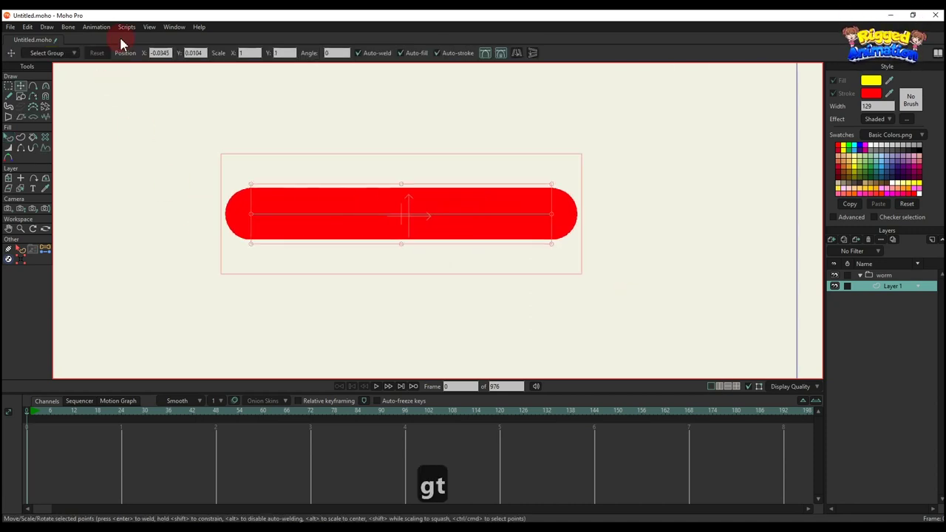
{"action": "type", "text": "0"}
{"action": "key", "text": "Return"}
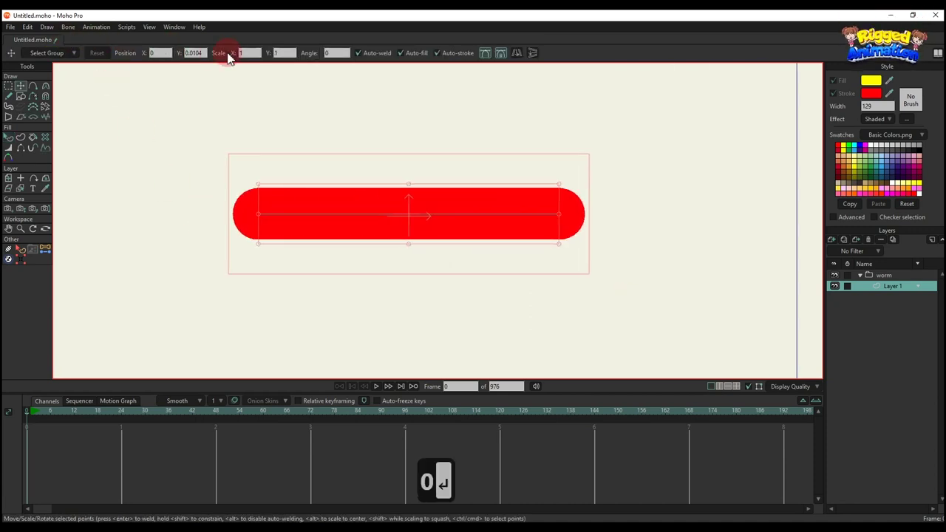
{"action": "type", "text": "0"}
{"action": "key", "text": "Return"}
{"action": "scroll", "coordinate": [435, 225], "scroll_direction": "down", "scroll_amount": 3}
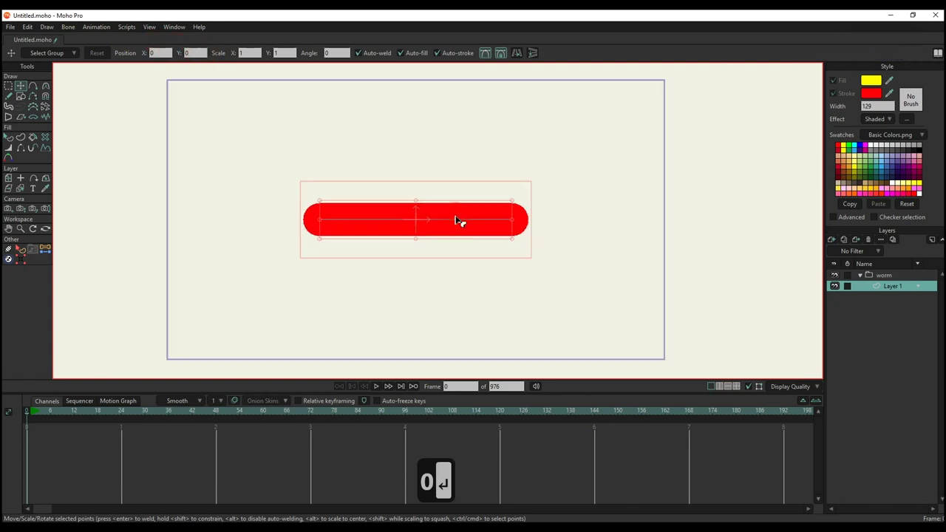
Change the line's stroke colour to bright green 3CE800.
{"action": "key", "text": "q"}
{"action": "left_click", "coordinate": [872, 96]}
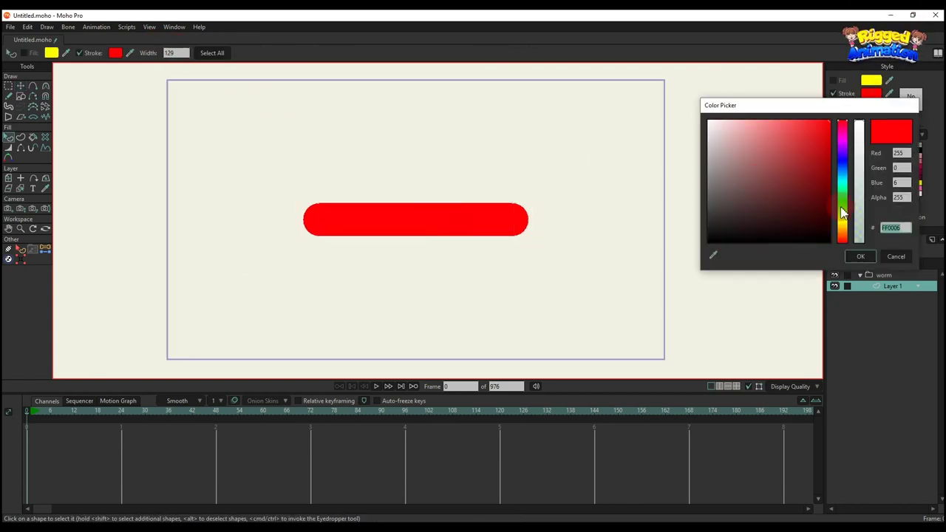
{"action": "left_click", "coordinate": [842, 212]}
{"action": "left_click", "coordinate": [819, 176]}
{"action": "left_click_drag", "start_coordinate": [840, 175], "coordinate": [853, 150]}
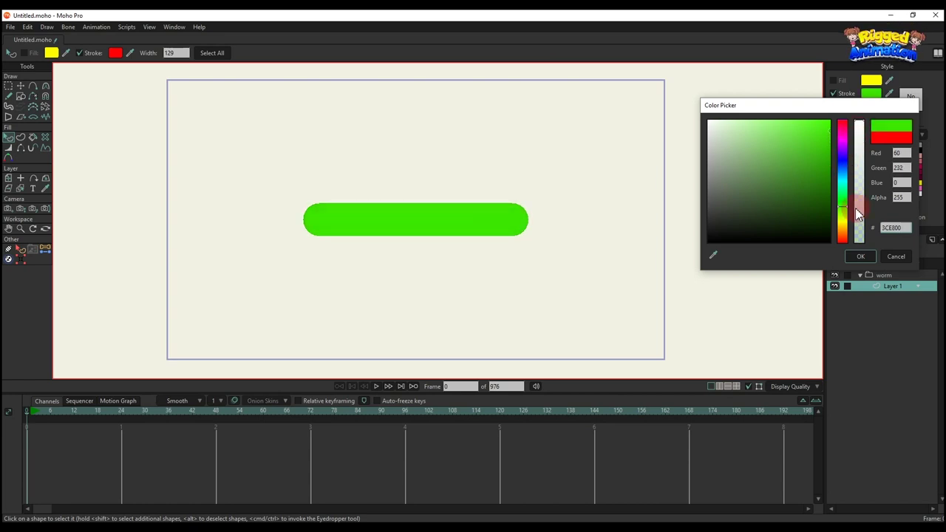
{"action": "left_click", "coordinate": [861, 256]}
{"action": "scroll", "coordinate": [507, 220], "scroll_direction": "down", "scroll_amount": 3}
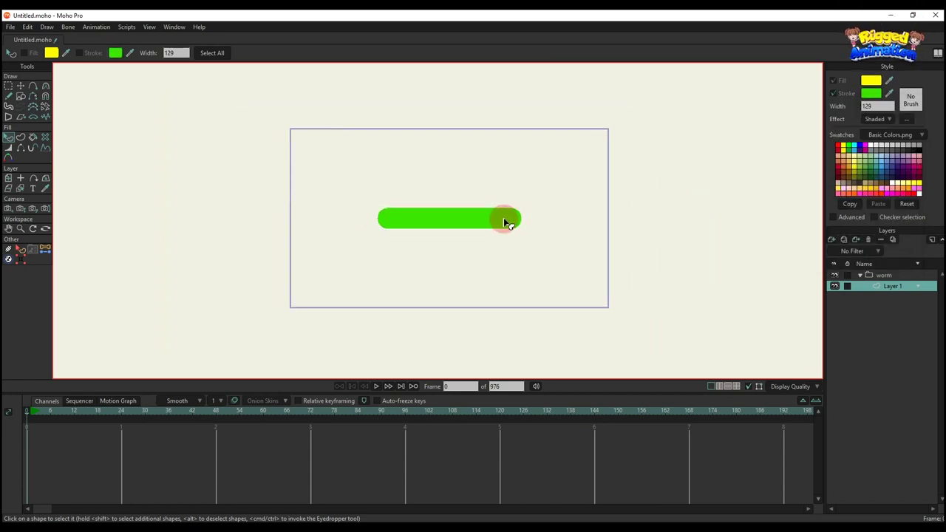
Show the advanced style options and apply the Shaded effect to the green stroke.
{"action": "scroll", "coordinate": [509, 219], "scroll_direction": "up", "scroll_amount": 4}
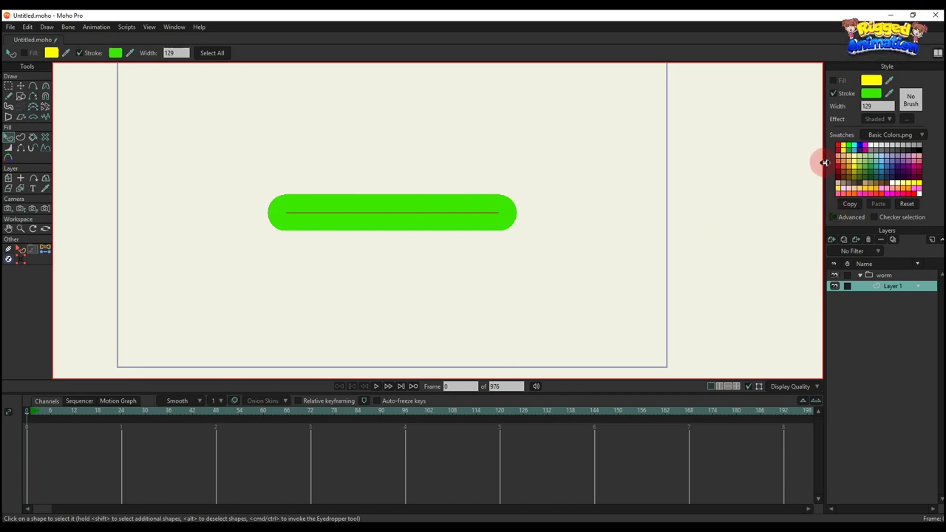
{"action": "left_click", "coordinate": [832, 217]}
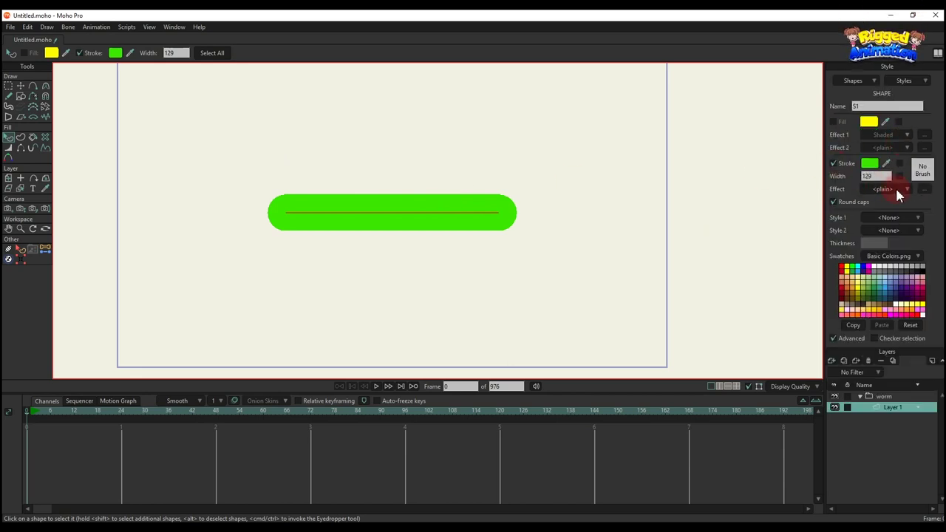
{"action": "left_click", "coordinate": [899, 190]}
{"action": "left_click", "coordinate": [913, 218]}
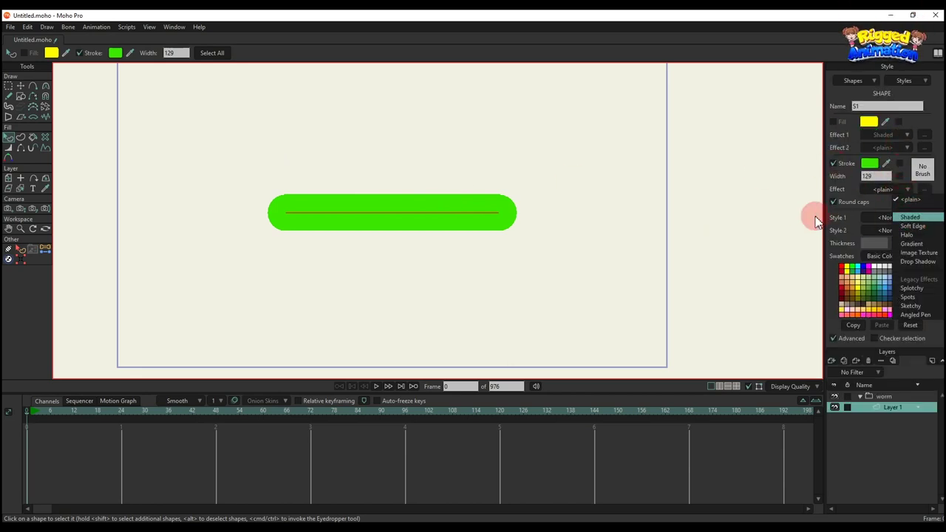
{"action": "mouse_move", "coordinate": [540, 190]}
{"action": "left_mouse_down"}
{"action": "mouse_move", "coordinate": [801, 68]}
{"action": "mouse_move", "coordinate": [769, 93]}
{"action": "mouse_move", "coordinate": [745, 97]}
{"action": "left_mouse_up"}
Configure the shading with a light angle of 90, an offset of 26 and a blur of about 22.
{"action": "double_click", "coordinate": [737, 145]}
{"action": "type", "text": "25"}
{"action": "mouse_move", "coordinate": [685, 87]}
{"action": "left_mouse_down"}
{"action": "mouse_move", "coordinate": [673, 77]}
{"action": "mouse_move", "coordinate": [745, 135]}
{"action": "mouse_move", "coordinate": [744, 94]}
{"action": "mouse_move", "coordinate": [720, 121]}
{"action": "left_mouse_up"}
{"action": "left_click", "coordinate": [737, 124]}
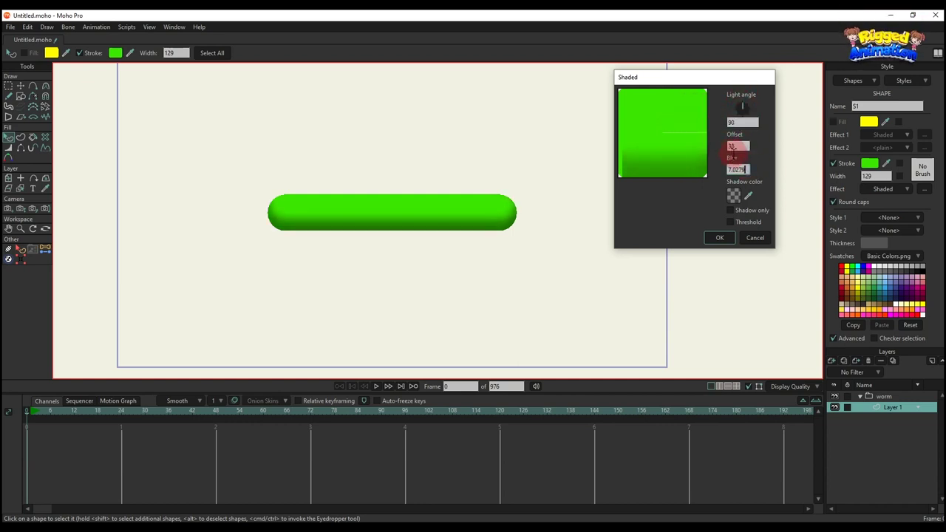
{"action": "left_click_drag", "start_coordinate": [733, 153], "coordinate": [826, 209]}
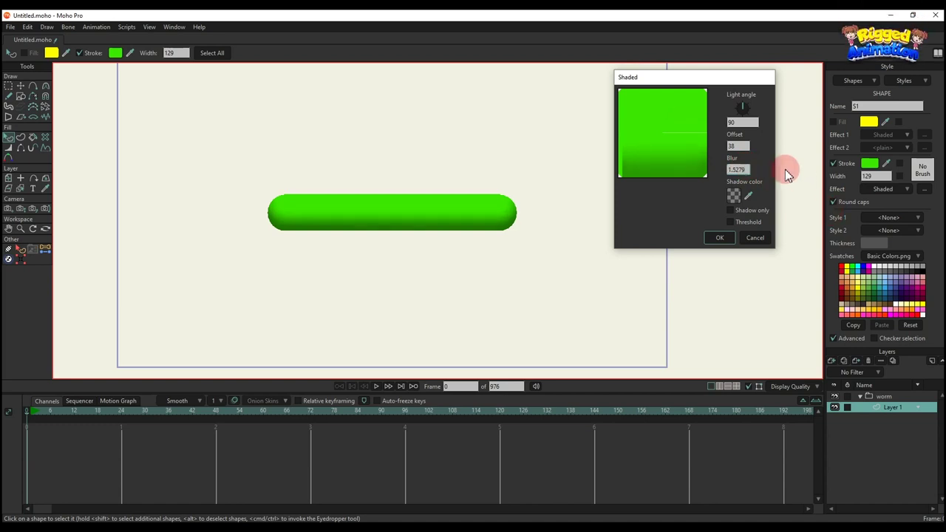
{"action": "left_click_drag", "start_coordinate": [739, 145], "coordinate": [659, 96]}
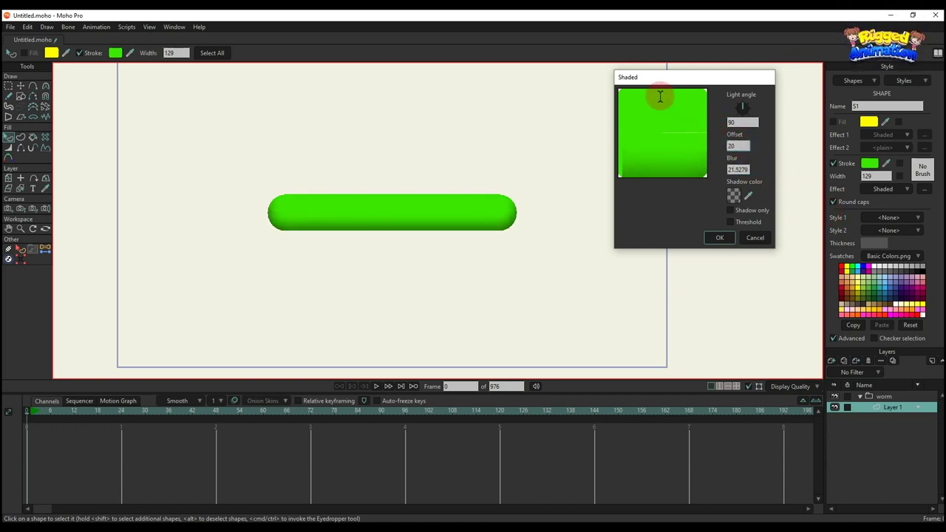
{"action": "scroll", "coordinate": [687, 122], "scroll_direction": "up", "scroll_amount": 5}
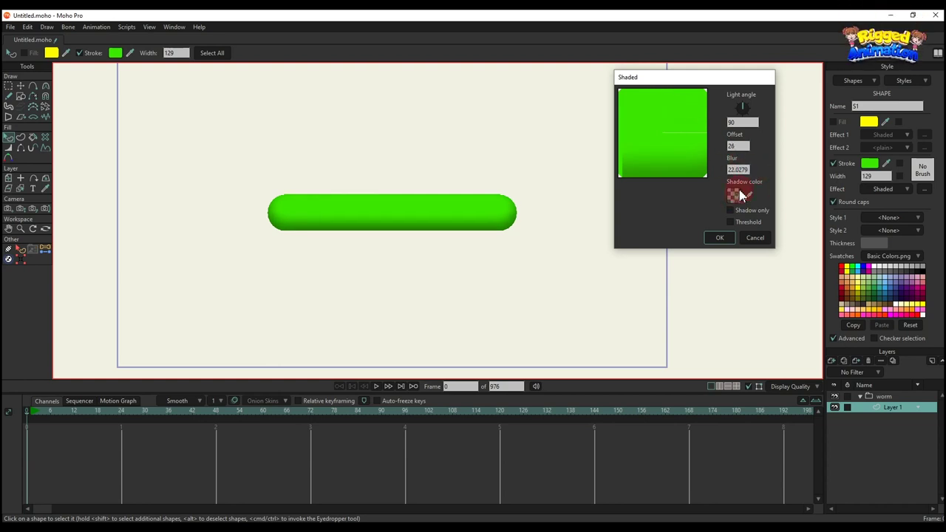
Set the shading's shadow colour to opaque dark green 115900.
{"action": "left_click", "coordinate": [739, 193]}
{"action": "left_click", "coordinate": [843, 204]}
{"action": "mouse_move", "coordinate": [814, 172]}
{"action": "left_mouse_down"}
{"action": "mouse_move", "coordinate": [843, 187]}
{"action": "mouse_move", "coordinate": [858, 166]}
{"action": "mouse_move", "coordinate": [849, 124]}
{"action": "left_mouse_up"}
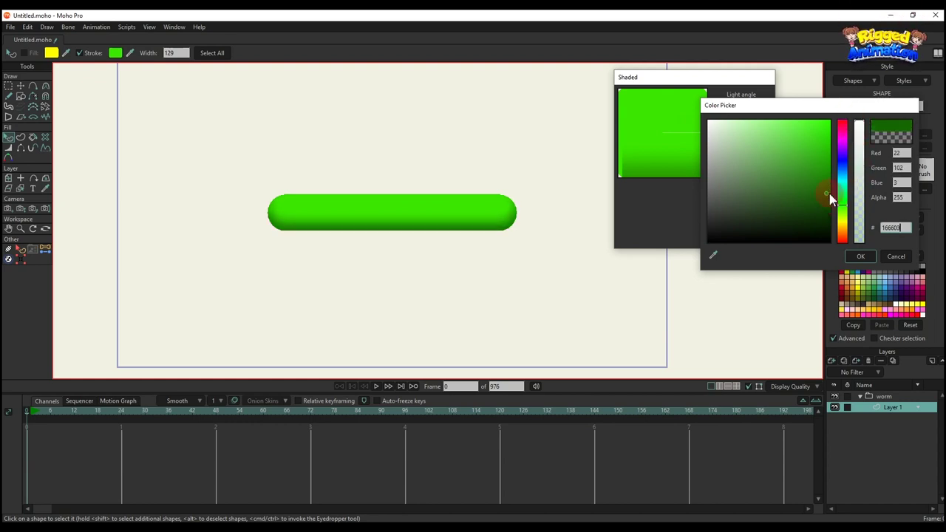
{"action": "mouse_move", "coordinate": [835, 192]}
{"action": "left_mouse_down"}
{"action": "mouse_move", "coordinate": [835, 181]}
{"action": "mouse_move", "coordinate": [849, 200]}
{"action": "left_mouse_up"}
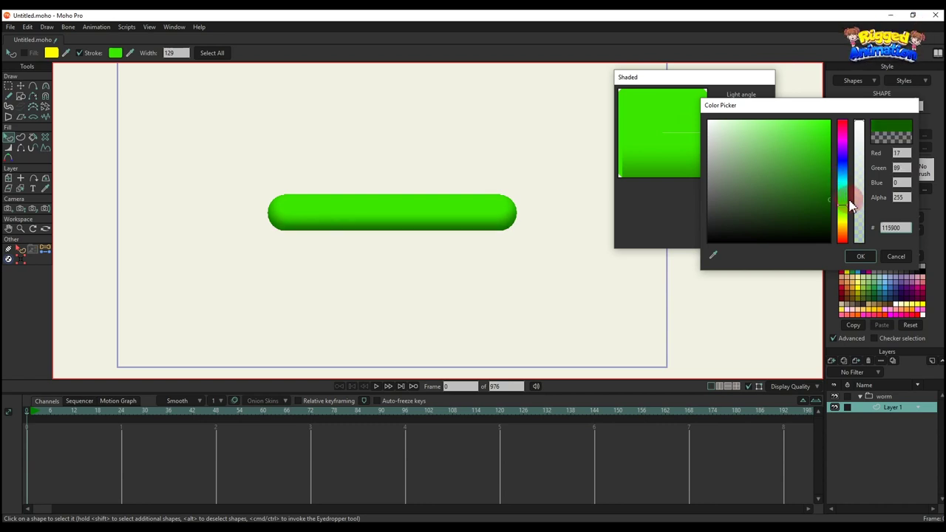
{"action": "left_click", "coordinate": [862, 258]}
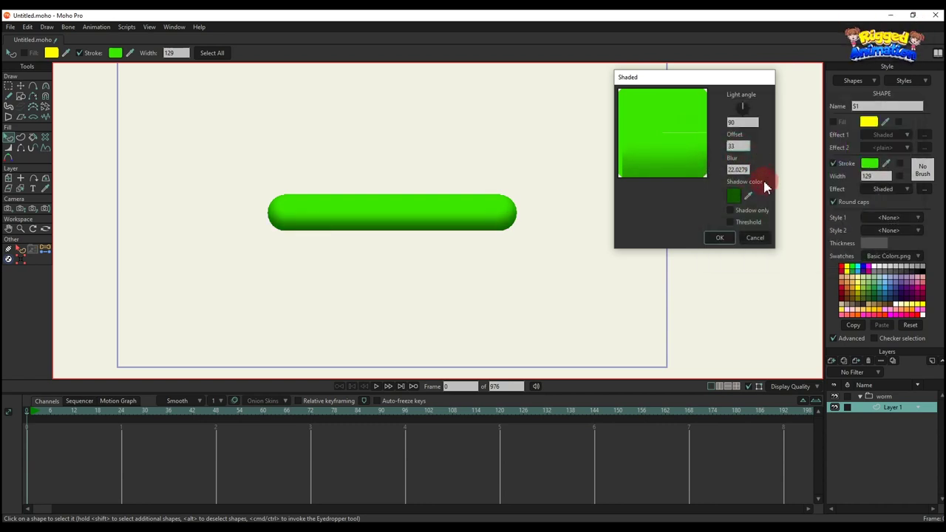
Set the shading offset to 33, fine-tune the blur, apply the effect and deselect the shape.
{"action": "left_click_drag", "start_coordinate": [749, 168], "coordinate": [836, 243]}
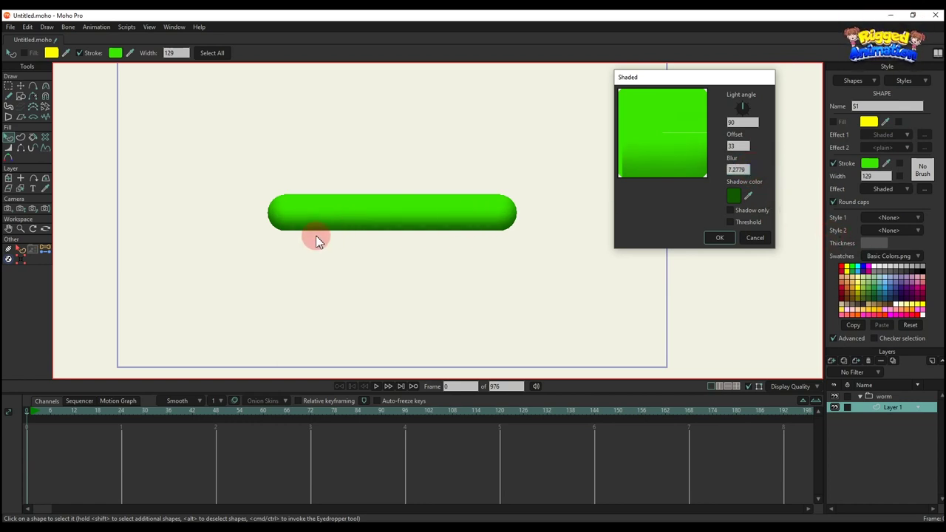
{"action": "left_click", "coordinate": [722, 244]}
{"action": "scroll", "coordinate": [510, 228], "scroll_direction": "up", "scroll_amount": 8}
{"action": "scroll", "coordinate": [512, 221], "scroll_direction": "down", "scroll_amount": 6}
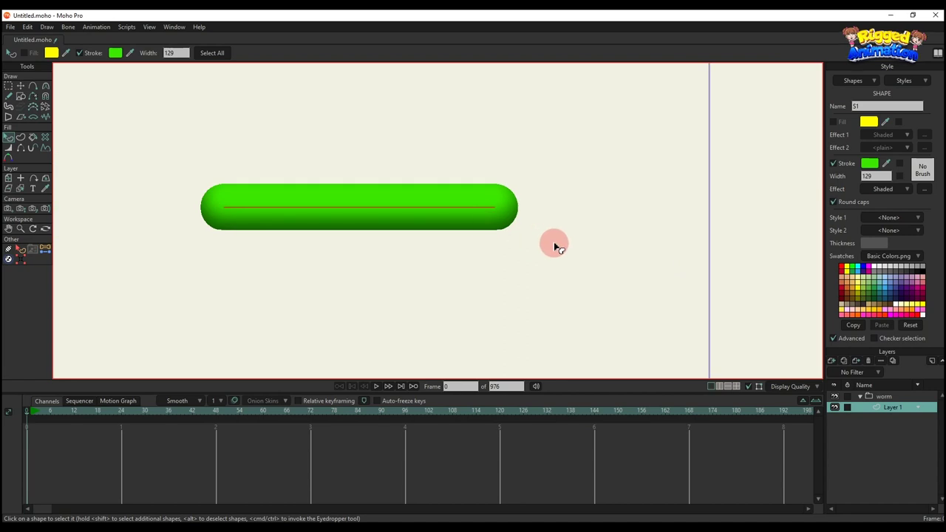
{"action": "left_click", "coordinate": [554, 246]}
{"action": "scroll", "coordinate": [441, 259], "scroll_direction": "down", "scroll_amount": 4}
{"action": "scroll", "coordinate": [418, 245], "scroll_direction": "up", "scroll_amount": 5}
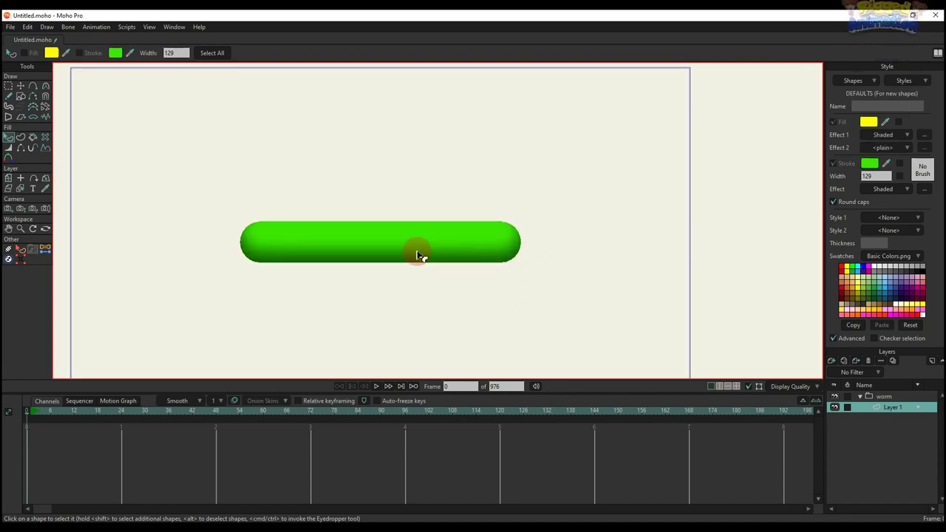
Add three points along the worm's line: one at the centre and one midway along each half.
{"action": "scroll", "coordinate": [443, 262], "scroll_direction": "up", "scroll_amount": 4}
{"action": "key", "text": "g"}
{"action": "key", "text": "a"}
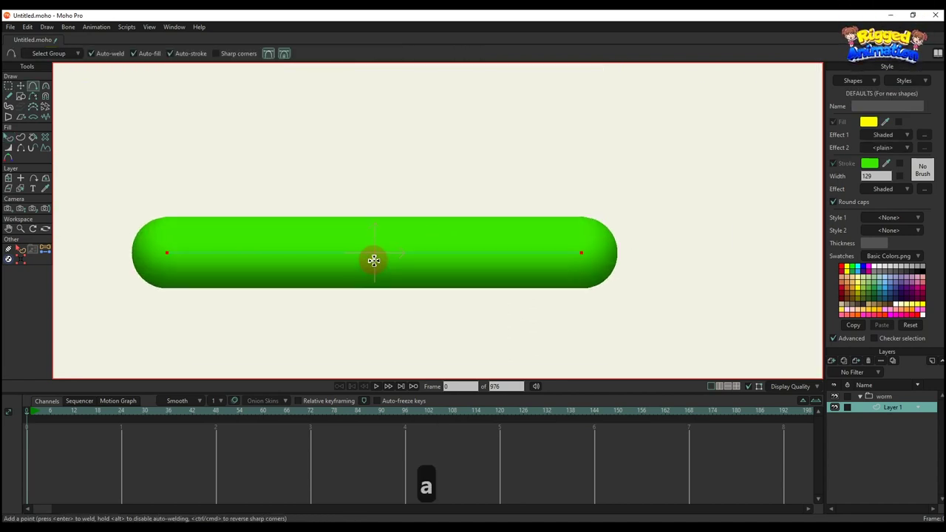
{"action": "scroll", "coordinate": [374, 259], "scroll_direction": "up", "scroll_amount": 1}
{"action": "left_click", "coordinate": [375, 252]}
{"action": "scroll", "coordinate": [321, 254], "scroll_direction": "down", "scroll_amount": 1}
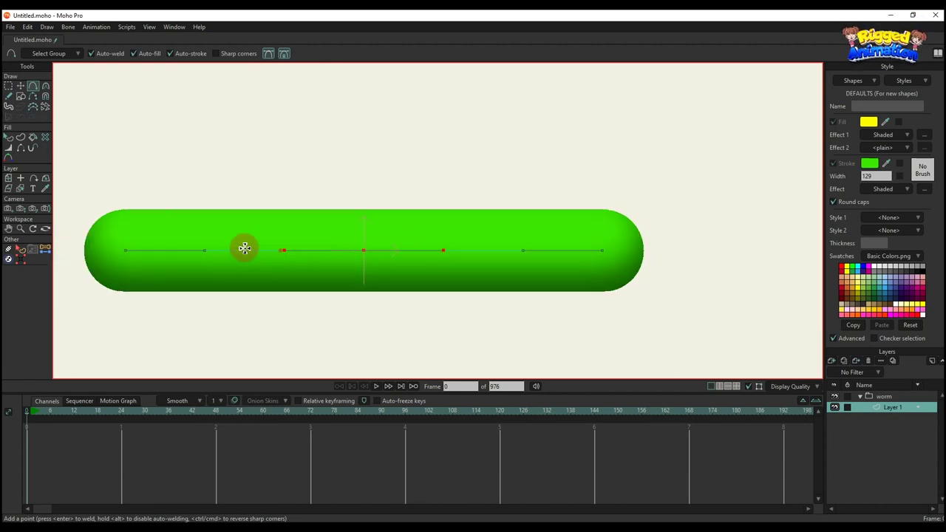
{"action": "left_click", "coordinate": [243, 252]}
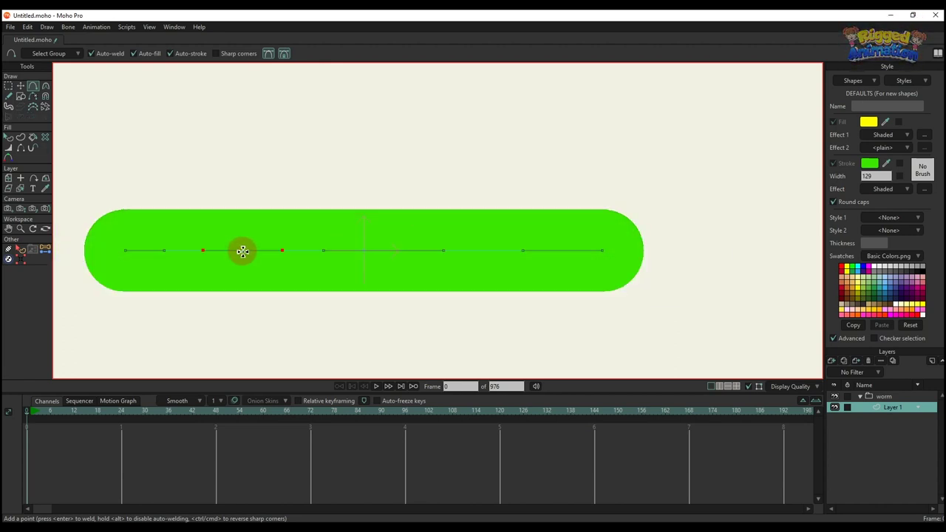
{"action": "left_click", "coordinate": [505, 253]}
{"action": "key", "text": "g"}
{"action": "left_click_drag", "start_coordinate": [104, 204], "coordinate": [669, 319]}
{"action": "key", "text": "t"}
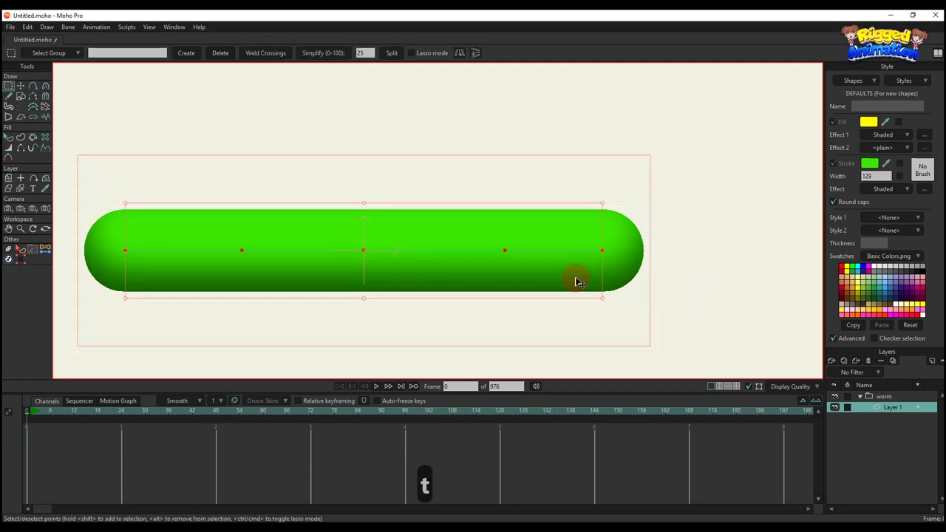
{"action": "key", "text": "t"}
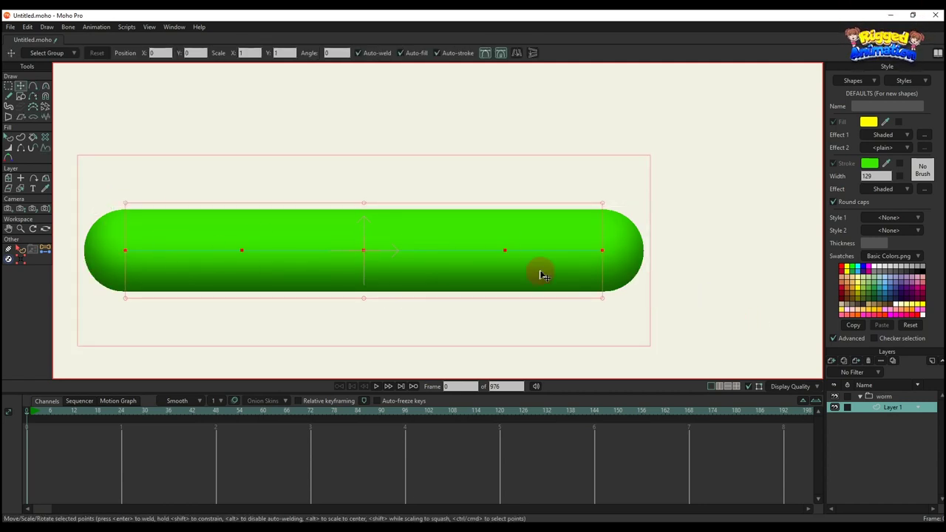
{"action": "key", "text": "t"}
{"action": "left_click", "coordinate": [755, 203]}
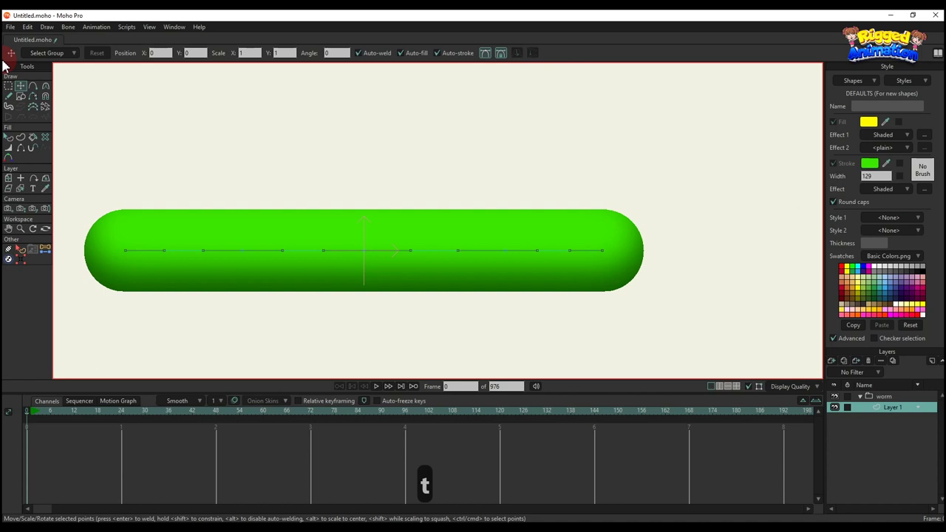
Widen the stroke at the worm's right end point to about 122 percent and raise that point slightly to form a head.
{"action": "left_click", "coordinate": [9, 150]}
{"action": "left_click_drag", "start_coordinate": [606, 257], "coordinate": [601, 240]}
{"action": "key", "text": "t"}
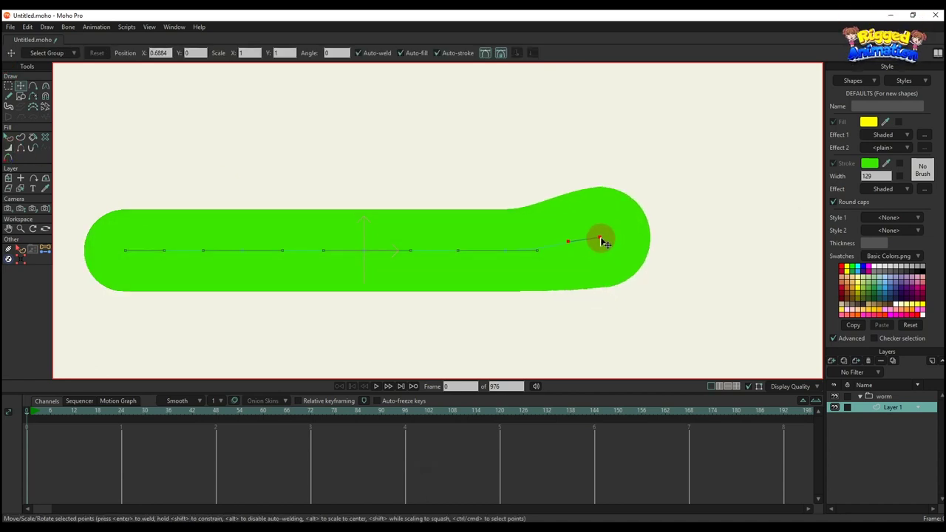
{"action": "key", "text": "g"}
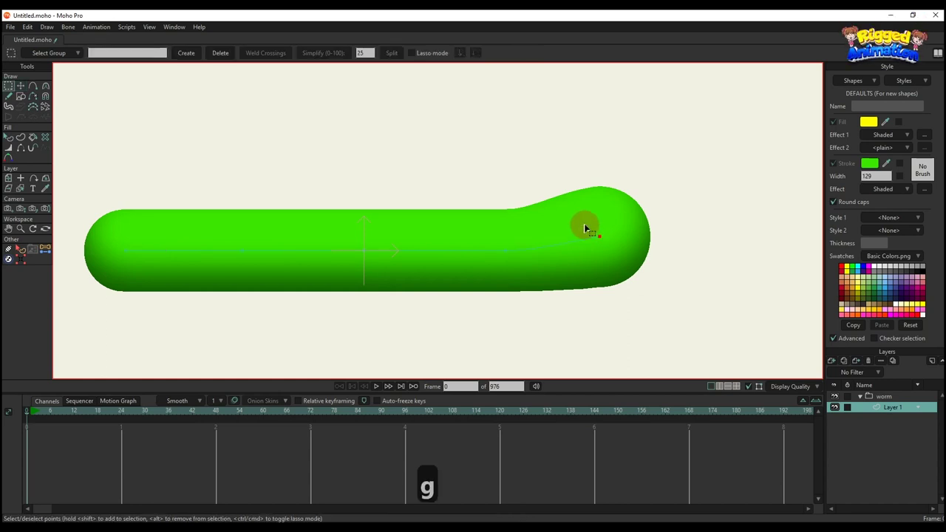
Raise the head point slightly and smooth the bend behind it by setting the neighbouring point's curvature to about 0.30.
{"action": "key", "text": "c"}
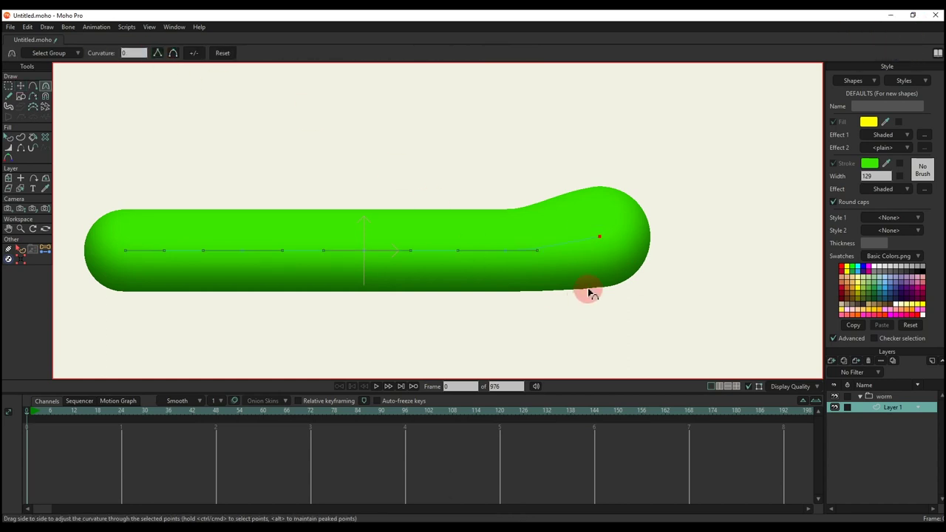
{"action": "scroll", "coordinate": [597, 236], "scroll_direction": "up", "scroll_amount": 3}
{"action": "key", "text": "t"}
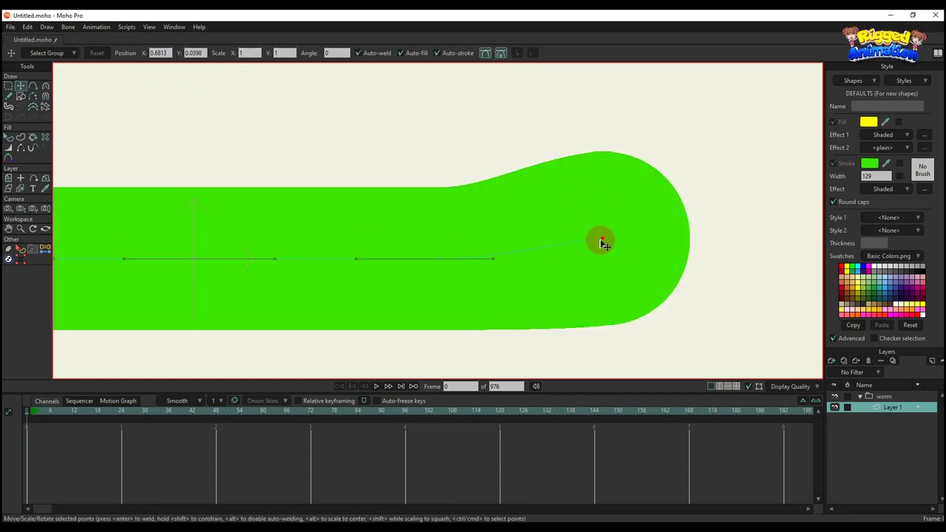
{"action": "key", "text": "c"}
{"action": "mouse_move", "coordinate": [600, 235]}
{"action": "left_mouse_down"}
{"action": "mouse_move", "coordinate": [607, 248]}
{"action": "mouse_move", "coordinate": [582, 245]}
{"action": "left_mouse_up"}
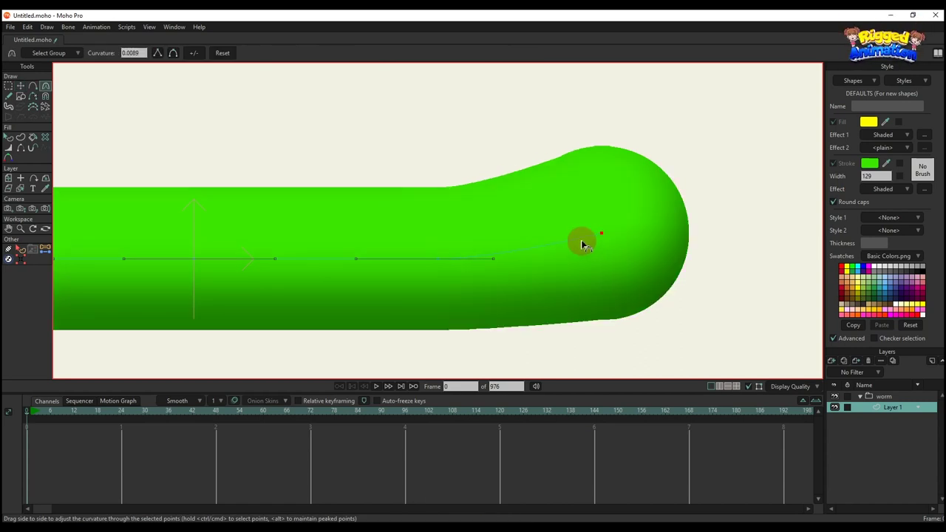
{"action": "left_click_drag", "start_coordinate": [496, 259], "coordinate": [516, 257]}
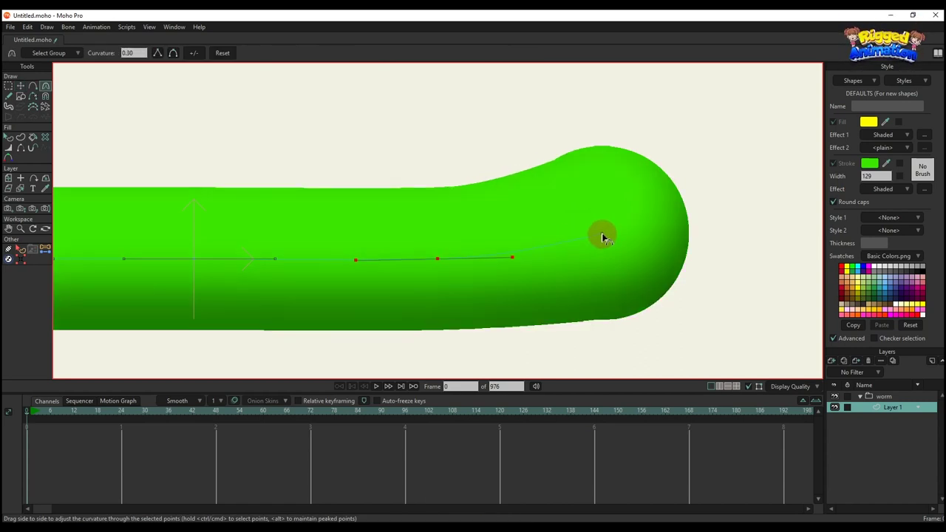
Nudge the worm's head point slightly upward and fine-tune its line width.
{"action": "key", "text": "t"}
{"action": "left_click", "coordinate": [601, 233]}
{"action": "left_click", "coordinate": [9, 147]}
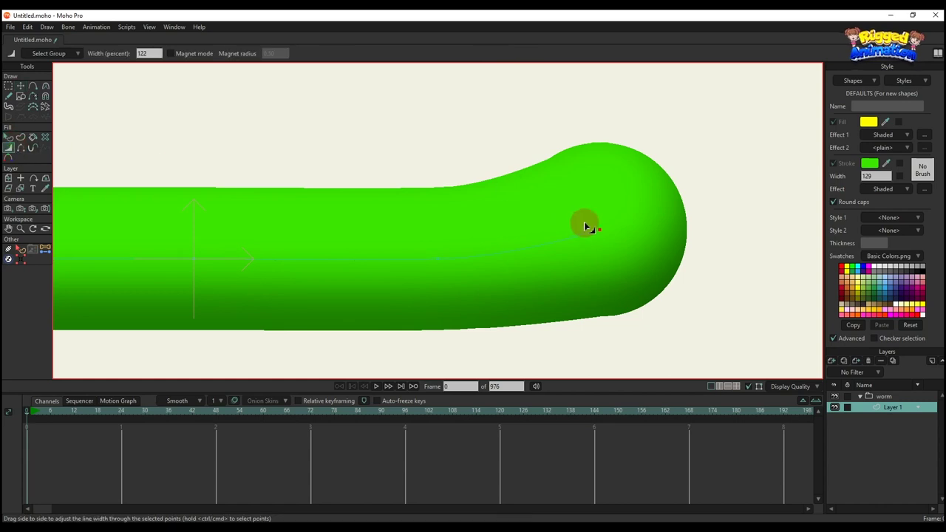
{"action": "mouse_move", "coordinate": [585, 227]}
{"action": "left_mouse_down"}
{"action": "mouse_move", "coordinate": [611, 232]}
{"action": "mouse_move", "coordinate": [572, 232]}
{"action": "left_mouse_up"}
{"action": "key", "text": "q"}
{"action": "scroll", "coordinate": [584, 232], "scroll_direction": "down", "scroll_amount": 3}
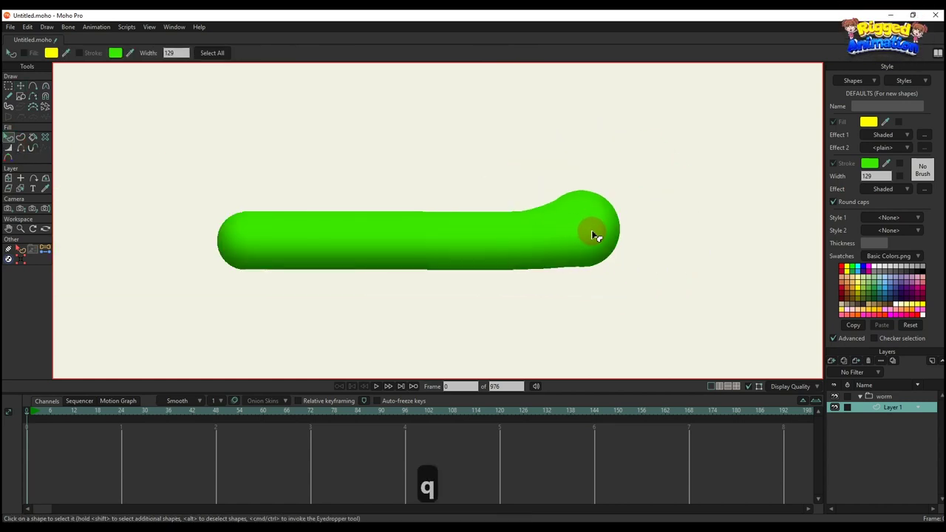
Taper the worm's body toward the tail by narrowing the line width at the tail end point and reshaping the widths of the neighbouring points.
{"action": "key", "text": "t"}
{"action": "scroll", "coordinate": [572, 231], "scroll_direction": "up", "scroll_amount": 3}
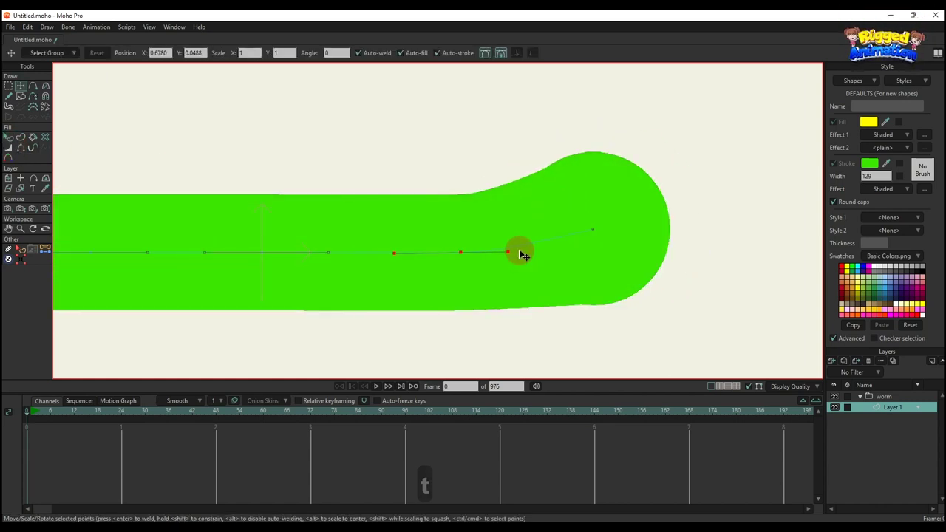
{"action": "key", "text": "q"}
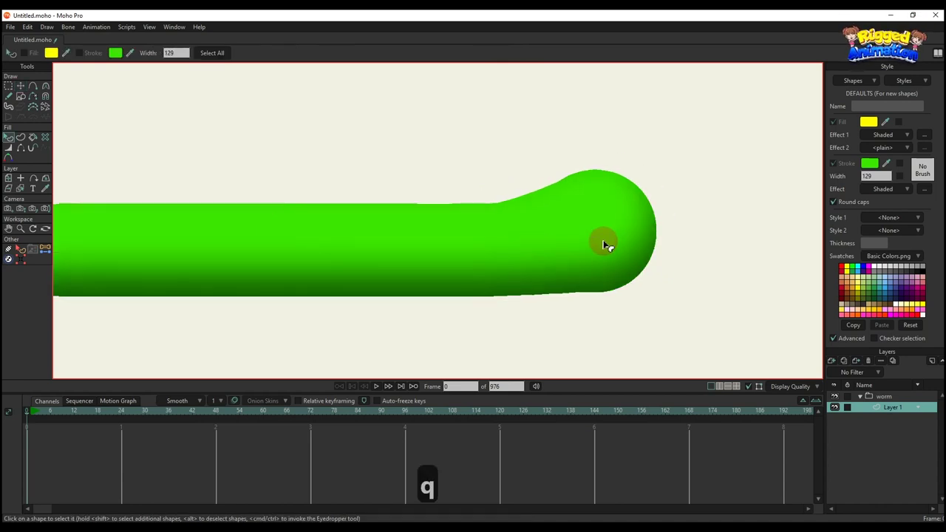
{"action": "scroll", "coordinate": [606, 247], "scroll_direction": "down", "scroll_amount": 3}
{"action": "key", "text": "t"}
{"action": "left_click", "coordinate": [9, 147]}
{"action": "left_click_drag", "start_coordinate": [321, 251], "coordinate": [314, 250]}
{"action": "left_click_drag", "start_coordinate": [385, 248], "coordinate": [381, 246]}
{"action": "left_click_drag", "start_coordinate": [439, 249], "coordinate": [471, 249]}
{"action": "key", "text": "q"}
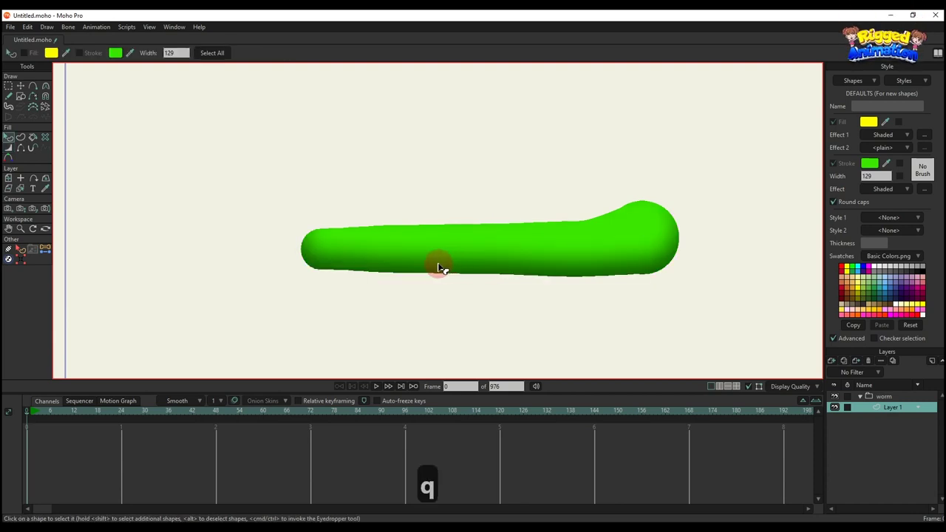
{"action": "scroll", "coordinate": [465, 273], "scroll_direction": "down", "scroll_amount": 3}
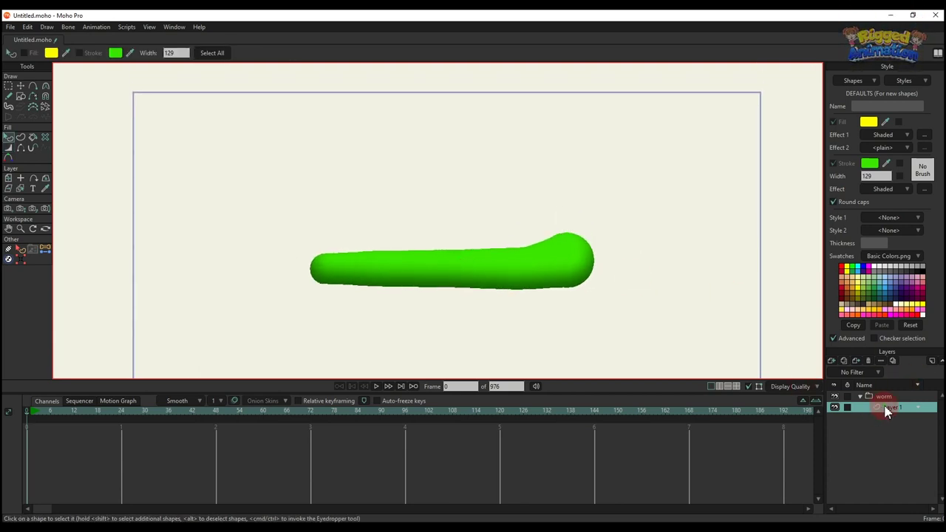
Rename the worm's drawing layer as body.
{"action": "double_click", "coordinate": [887, 410]}
{"action": "type", "text": "bop"}
{"action": "key", "text": "BackSpace"}
{"action": "type", "text": "d"}
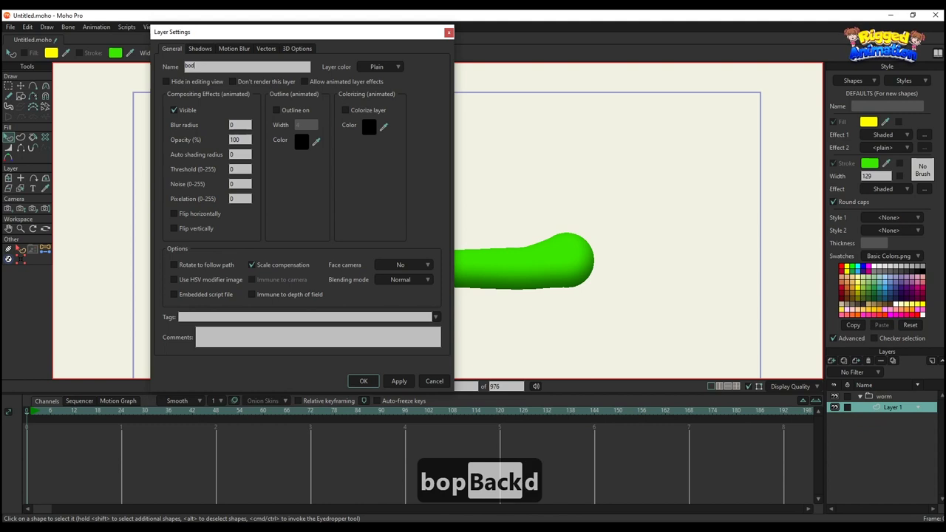
{"action": "type", "text": "y"}
{"action": "key", "text": "Return"}
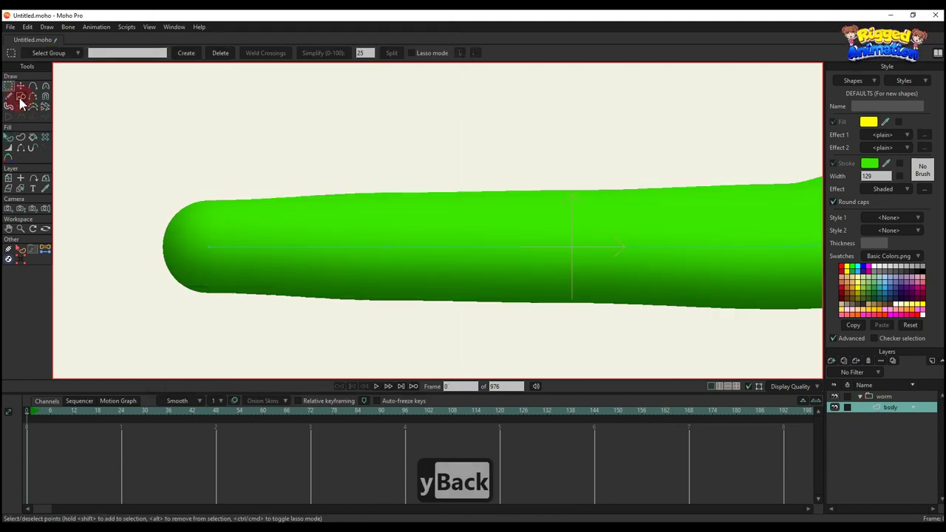
Draw a yellow circle centred on the worm's tail end point and turn off its stroke.
{"action": "left_click", "coordinate": [21, 98]}
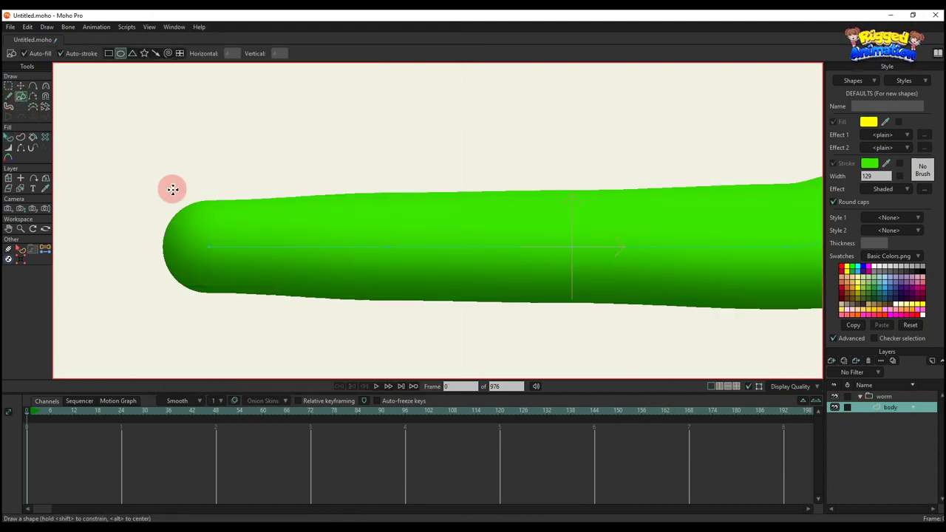
{"action": "mouse_move", "coordinate": [209, 248]}
{"action": "left_mouse_down"}
{"action": "mouse_move", "coordinate": [186, 228]}
{"action": "mouse_move", "coordinate": [211, 262]}
{"action": "left_mouse_up"}
{"action": "key", "text": "q"}
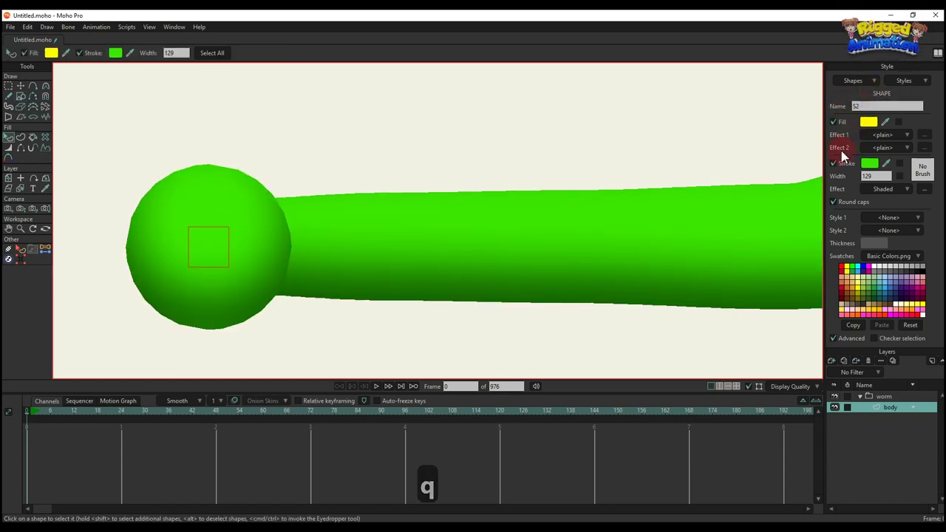
{"action": "left_click", "coordinate": [833, 164]}
{"action": "left_click", "coordinate": [283, 173]}
{"action": "scroll", "coordinate": [280, 212], "scroll_direction": "down", "scroll_amount": 3}
{"action": "scroll", "coordinate": [255, 218], "scroll_direction": "up", "scroll_amount": 5}
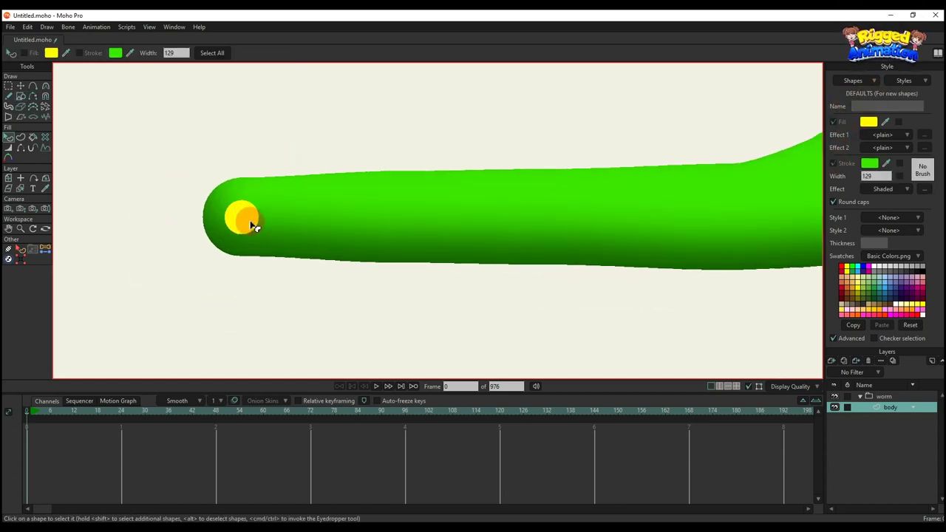
Scale the yellow circle down in place so it forms a smaller spot within the worm's tail.
{"action": "key", "text": "t"}
{"action": "left_click", "coordinate": [262, 183]}
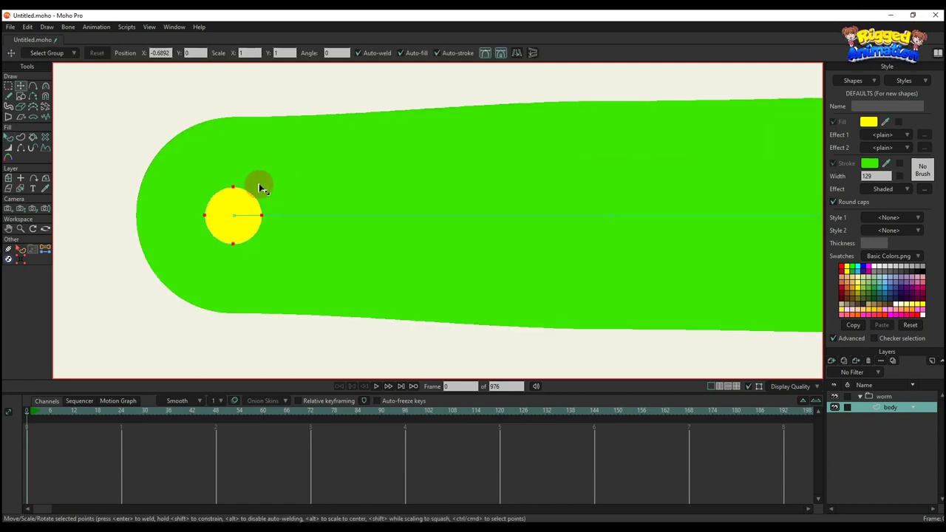
{"action": "scroll", "coordinate": [258, 204], "scroll_direction": "down", "scroll_amount": 5}
{"action": "key", "text": "q"}
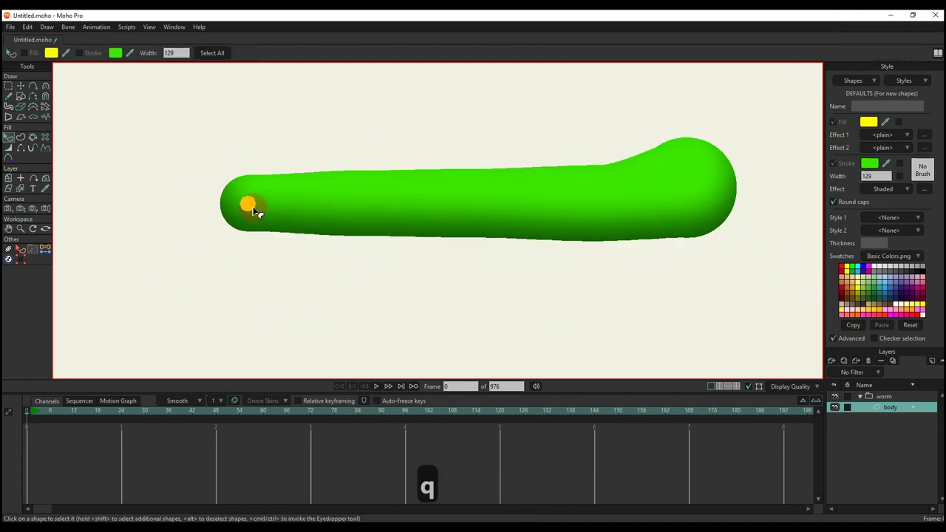
{"action": "key", "text": "t"}
{"action": "scroll", "coordinate": [251, 207], "scroll_direction": "up", "scroll_amount": 5}
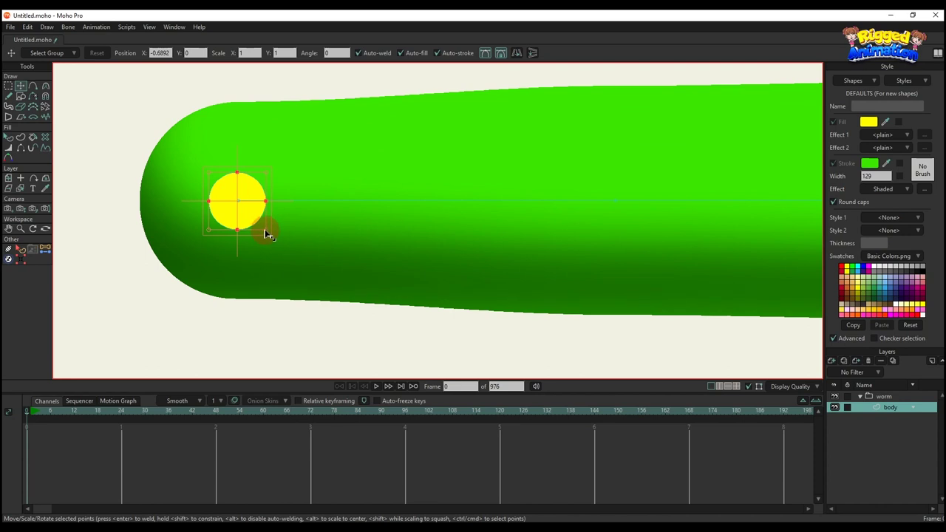
{"action": "scroll", "coordinate": [263, 230], "scroll_direction": "down", "scroll_amount": 3}
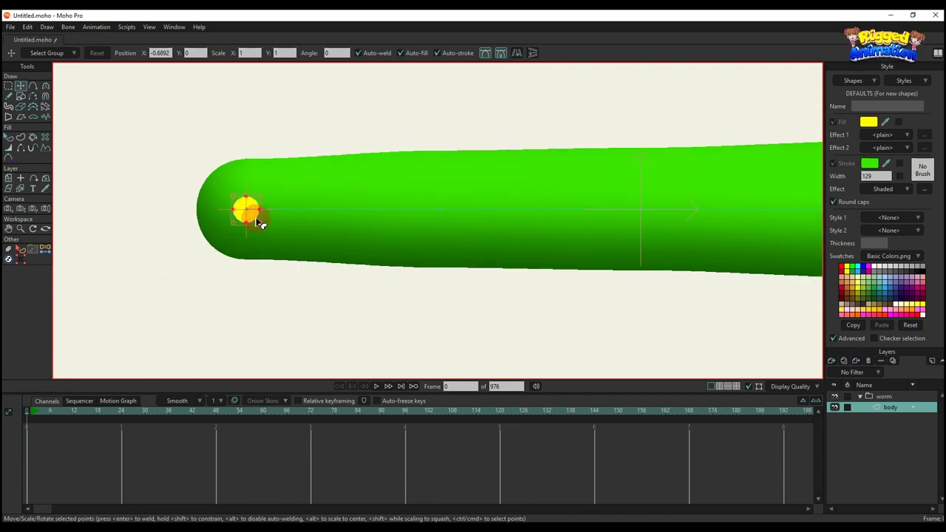
{"action": "key", "text": "q"}
{"action": "scroll", "coordinate": [257, 217], "scroll_direction": "down", "scroll_amount": 5}
{"action": "key", "text": "t"}
{"action": "scroll", "coordinate": [253, 215], "scroll_direction": "up", "scroll_amount": 5}
{"action": "scroll", "coordinate": [251, 220], "scroll_direction": "up", "scroll_amount": 3}
{"action": "key", "text": "q"}
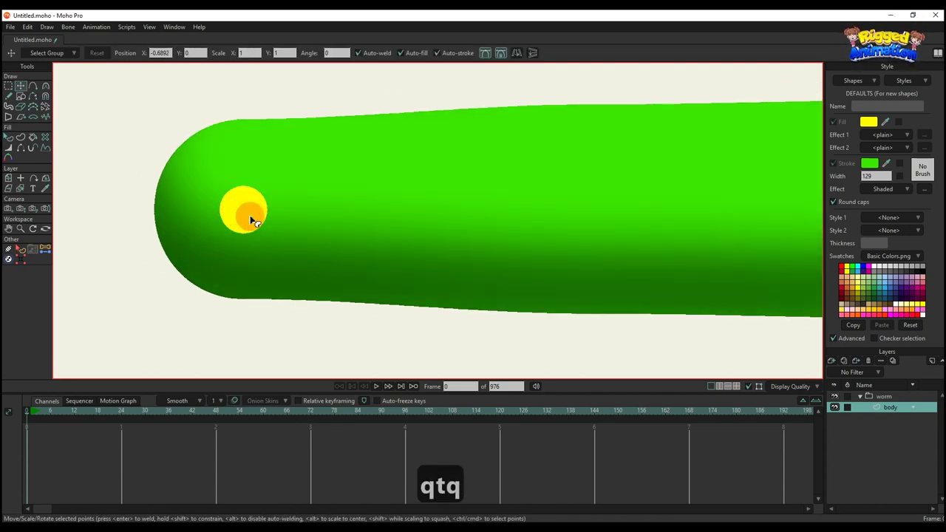
Apply the Shaded effect to the yellow circle's fill with a light angle of 90, an offset of 1 and a blur of 2.0279.
{"action": "left_click", "coordinate": [251, 220]}
{"action": "left_click", "coordinate": [898, 135]}
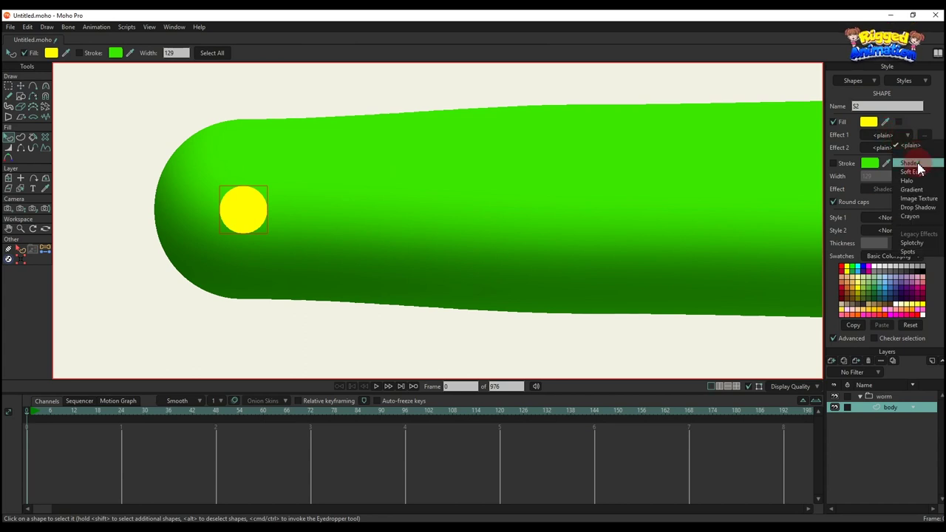
{"action": "left_click_drag", "start_coordinate": [524, 225], "coordinate": [528, 219]}
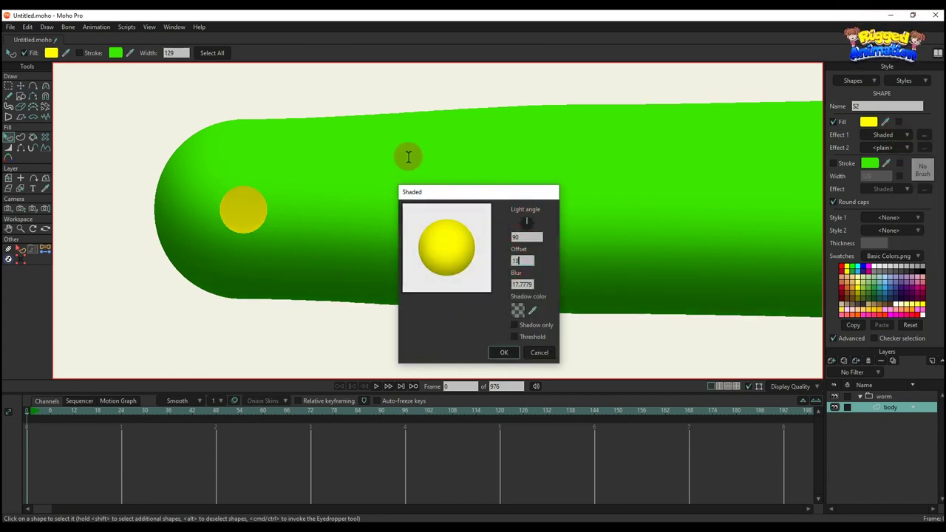
{"action": "type", "text": "13"}
{"action": "mouse_move", "coordinate": [507, 262]}
{"action": "left_mouse_down"}
{"action": "mouse_move", "coordinate": [334, 162]}
{"action": "mouse_move", "coordinate": [478, 223]}
{"action": "left_mouse_up"}
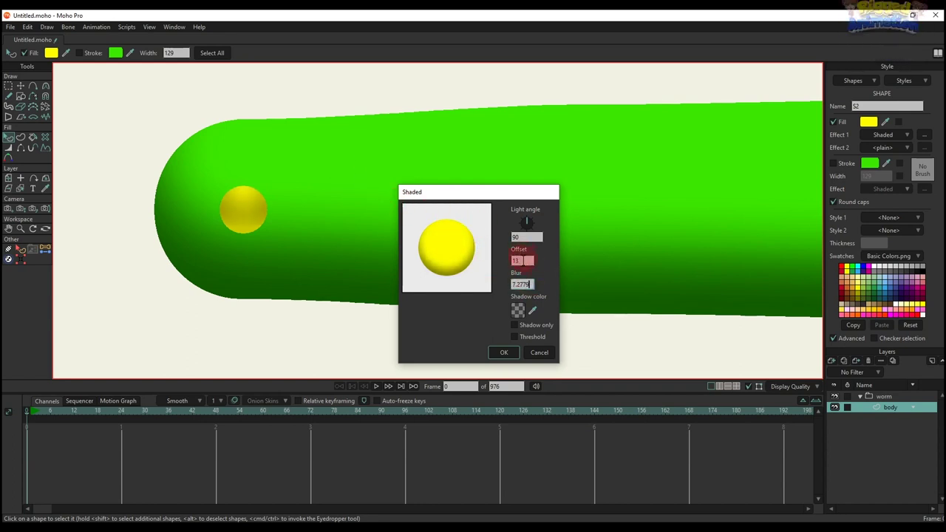
{"action": "left_click_drag", "start_coordinate": [521, 260], "coordinate": [497, 225]}
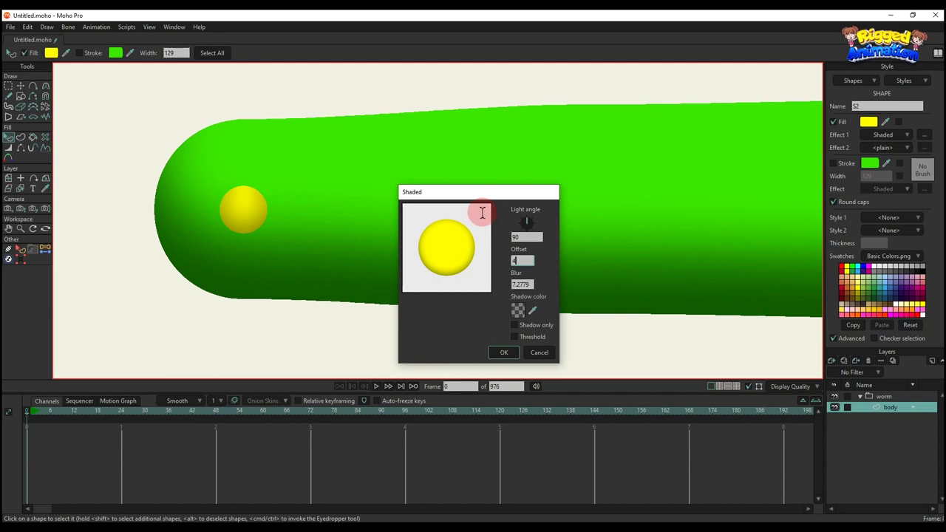
{"action": "left_click_drag", "start_coordinate": [521, 283], "coordinate": [451, 227]}
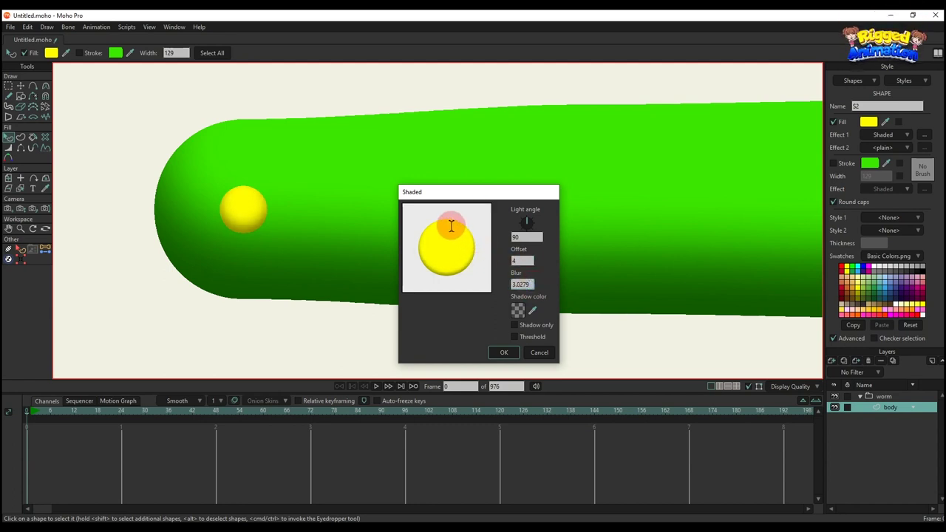
{"action": "left_click", "coordinate": [526, 261]}
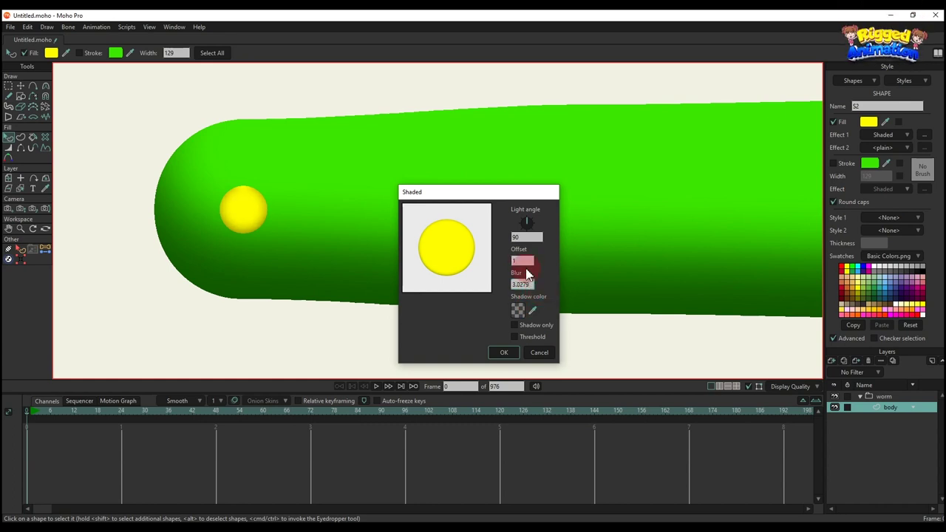
{"action": "left_click_drag", "start_coordinate": [526, 260], "coordinate": [529, 260]}
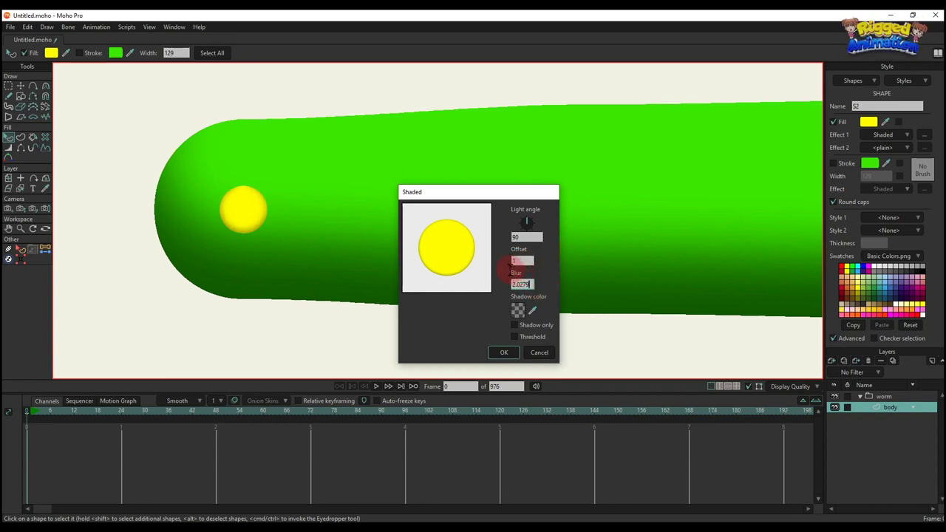
{"action": "left_click", "coordinate": [504, 353]}
Select the shaded yellow spot's points and scale it down slightly.
{"action": "scroll", "coordinate": [288, 226], "scroll_direction": "down", "scroll_amount": 3}
{"action": "scroll", "coordinate": [340, 169], "scroll_direction": "up", "scroll_amount": 3}
{"action": "key", "text": "t"}
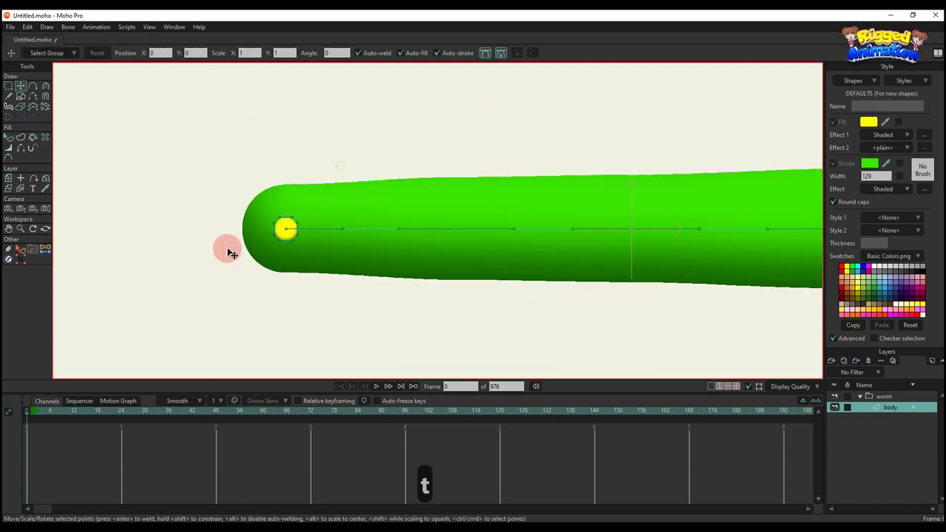
{"action": "scroll", "coordinate": [244, 246], "scroll_direction": "up", "scroll_amount": 4}
{"action": "left_click", "coordinate": [359, 200]}
{"action": "scroll", "coordinate": [384, 176], "scroll_direction": "up", "scroll_amount": 2}
{"action": "left_click_drag", "start_coordinate": [400, 160], "coordinate": [395, 163]}
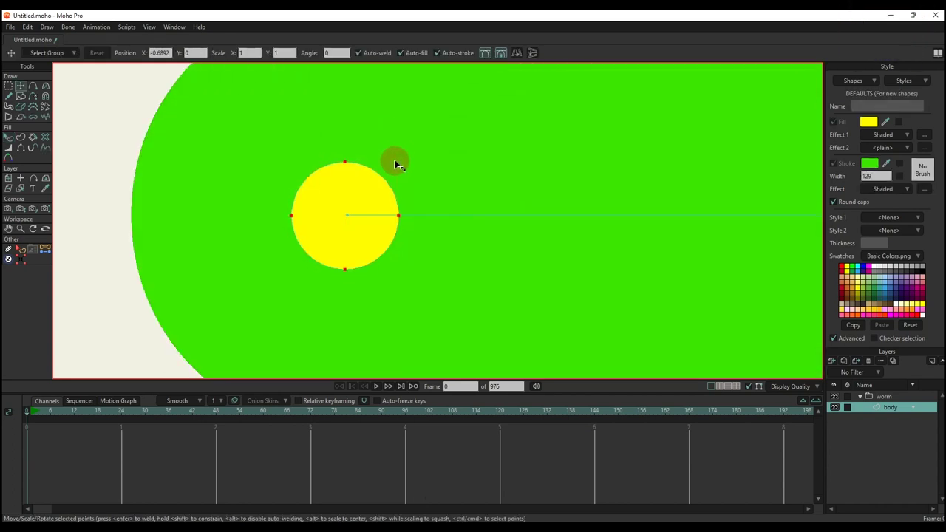
Add a smaller copy of the yellow spot on each side of it along the worm's line.
{"action": "key", "text": "ctrl+c"}
{"action": "key", "text": "ctrl+v"}
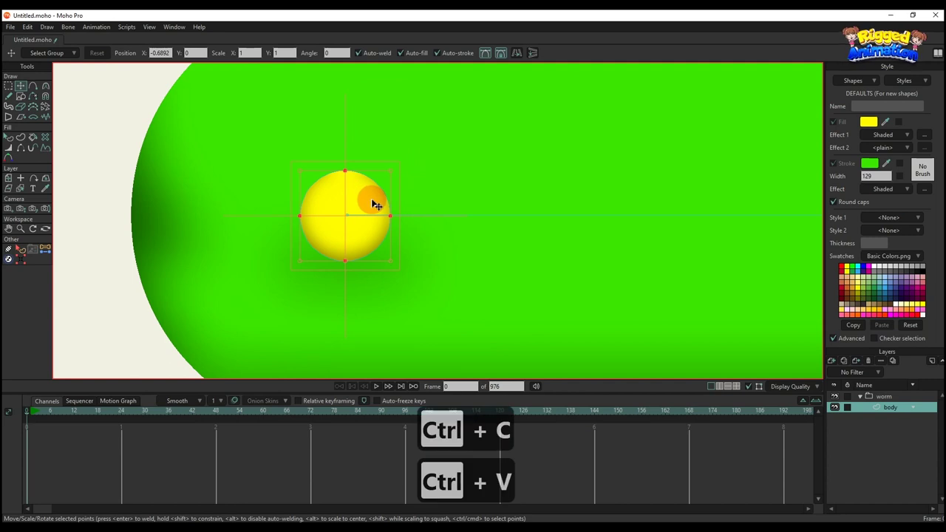
{"action": "left_click_drag", "start_coordinate": [375, 204], "coordinate": [196, 199]}
{"action": "scroll", "coordinate": [248, 214], "scroll_direction": "down", "scroll_amount": 1}
{"action": "key", "text": "ctrl+c"}
{"action": "key", "text": "ctrl+v"}
{"action": "scroll", "coordinate": [403, 214], "scroll_direction": "down", "scroll_amount": 3}
Select all three tail spots and place a duplicate of the group at the centre of the worm's body.
{"action": "left_click", "coordinate": [158, 202], "text": "shift"}
{"action": "scroll", "coordinate": [220, 202], "scroll_direction": "down", "scroll_amount": 2}
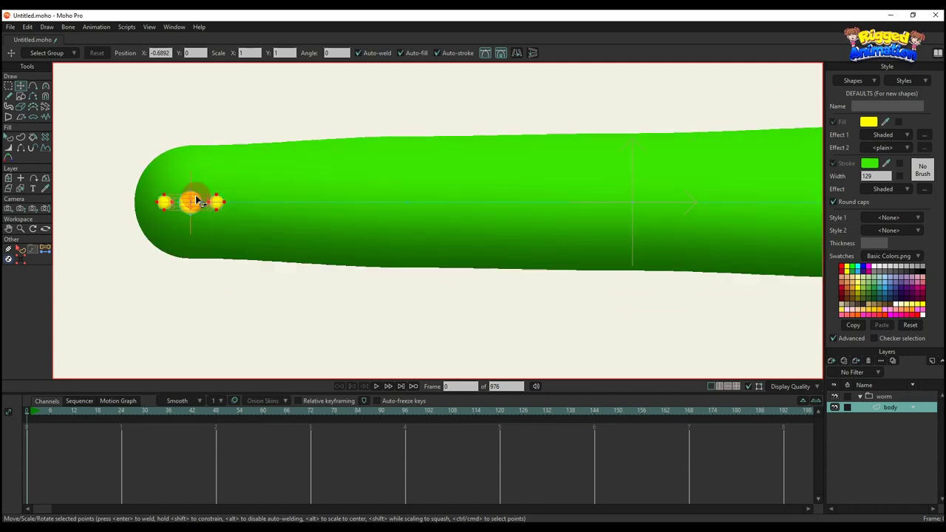
{"action": "key", "text": "g"}
{"action": "scroll", "coordinate": [195, 205], "scroll_direction": "up", "scroll_amount": 1}
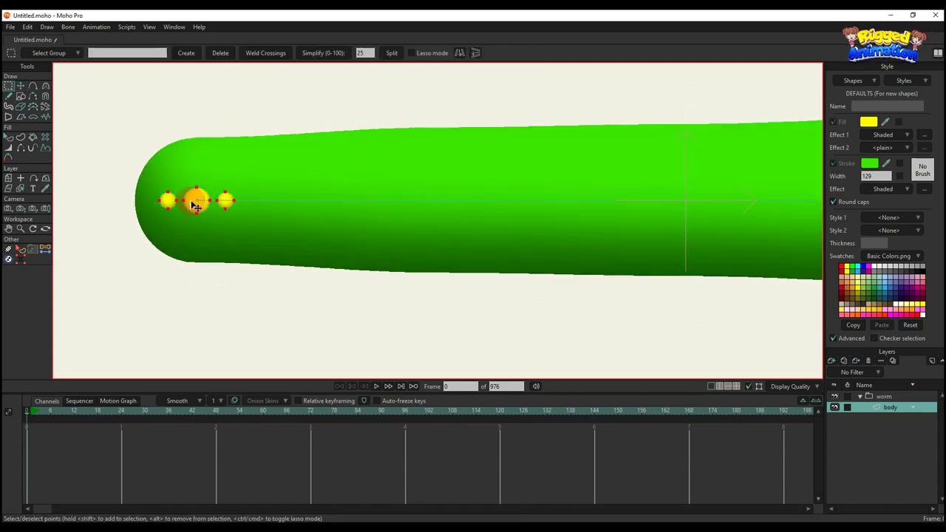
{"action": "key", "text": "t"}
{"action": "key", "text": "ctrl+c"}
{"action": "key", "text": "ctrl+v"}
{"action": "left_click_drag", "start_coordinate": [195, 205], "coordinate": [400, 226]}
Enlarge the three-spot group at the centre of the worm's body.
{"action": "scroll", "coordinate": [692, 211], "scroll_direction": "up", "scroll_amount": 5}
{"action": "scroll", "coordinate": [675, 188], "scroll_direction": "down", "scroll_amount": 6}
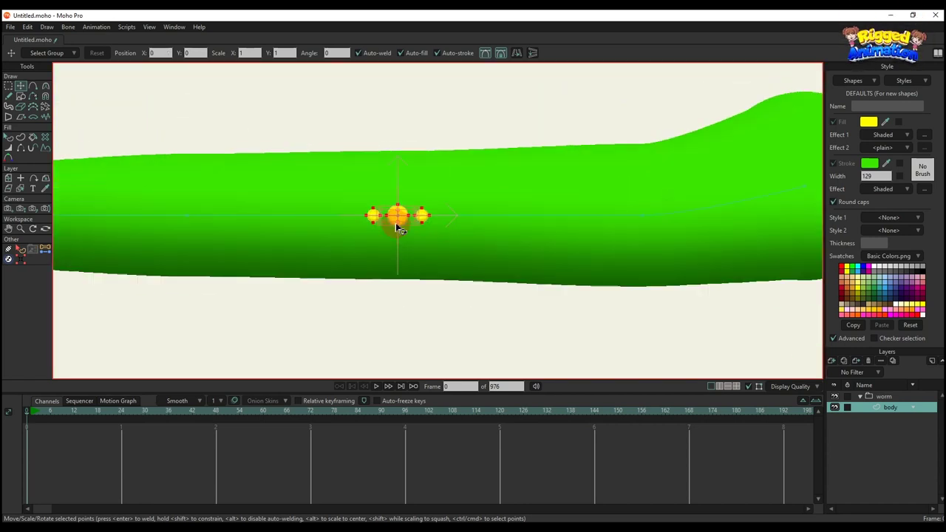
{"action": "scroll", "coordinate": [396, 224], "scroll_direction": "down", "scroll_amount": 4}
{"action": "scroll", "coordinate": [397, 225], "scroll_direction": "up", "scroll_amount": 4}
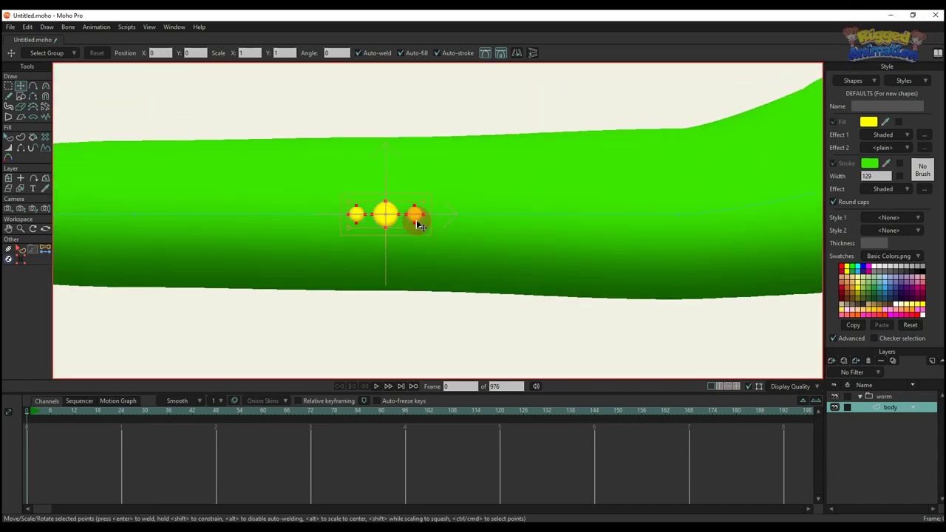
{"action": "scroll", "coordinate": [422, 226], "scroll_direction": "up", "scroll_amount": 5}
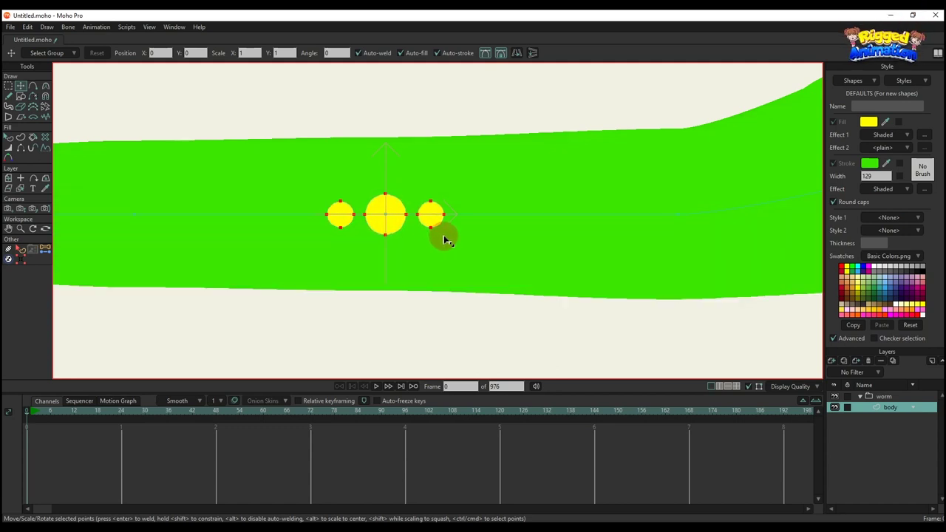
{"action": "scroll", "coordinate": [434, 240], "scroll_direction": "down", "scroll_amount": 5}
{"action": "scroll", "coordinate": [350, 236], "scroll_direction": "up", "scroll_amount": 2}
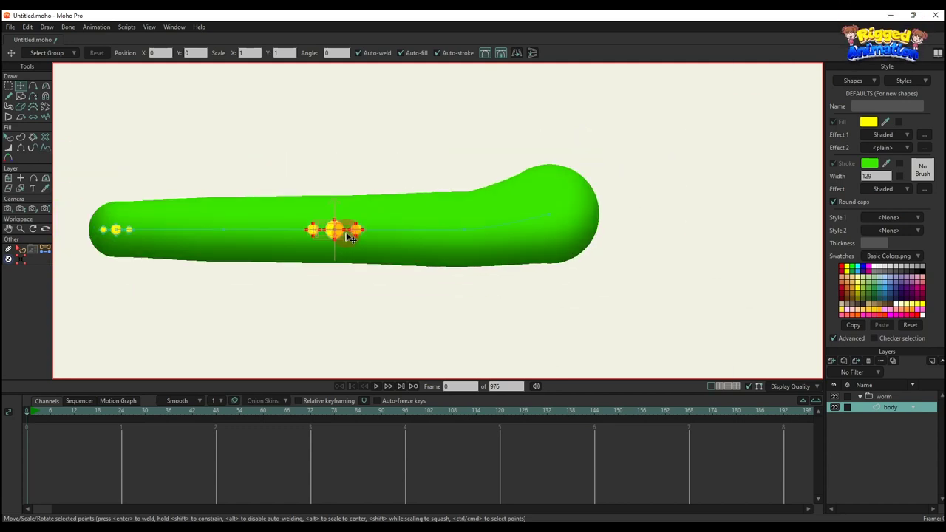
Duplicate the central spot group and place the copy behind the head, at about X 0.42 on the worm's line.
{"action": "key", "text": "ctrl+c"}
{"action": "key", "text": "ctrl+v"}
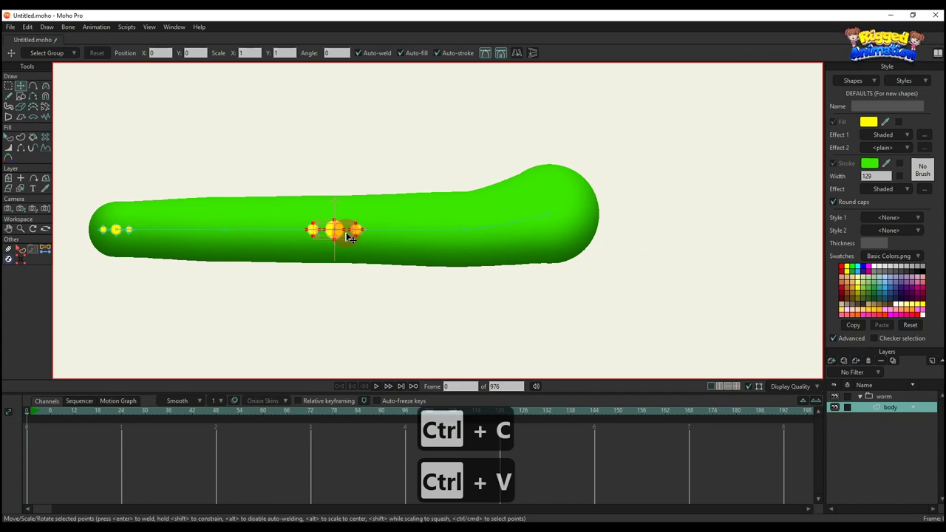
{"action": "scroll", "coordinate": [350, 236], "scroll_direction": "up", "scroll_amount": 3}
{"action": "left_click_drag", "start_coordinate": [350, 236], "coordinate": [560, 244]}
{"action": "scroll", "coordinate": [559, 244], "scroll_direction": "up", "scroll_amount": 4}
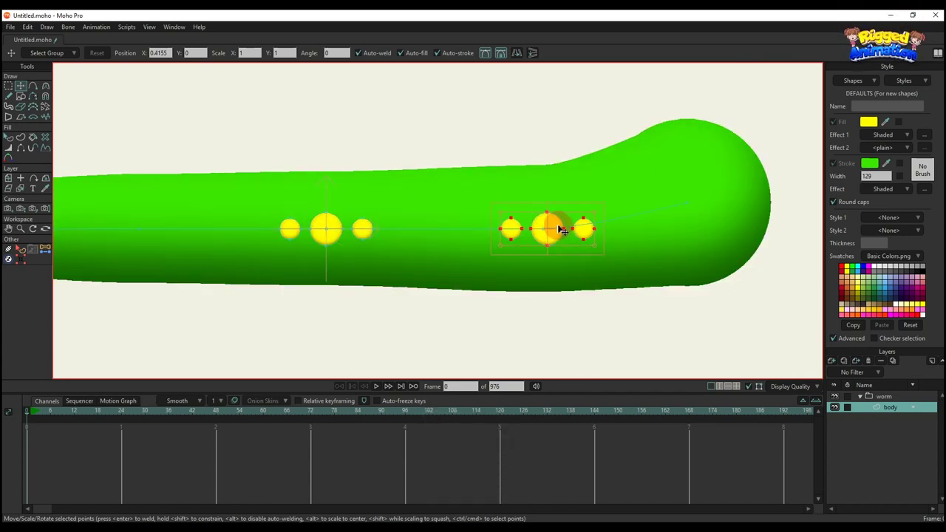
Nudge the spot group behind the head slightly toward the tail, to about X 0.406, and undo the last transform.
{"action": "scroll", "coordinate": [535, 236], "scroll_direction": "down", "scroll_amount": 5}
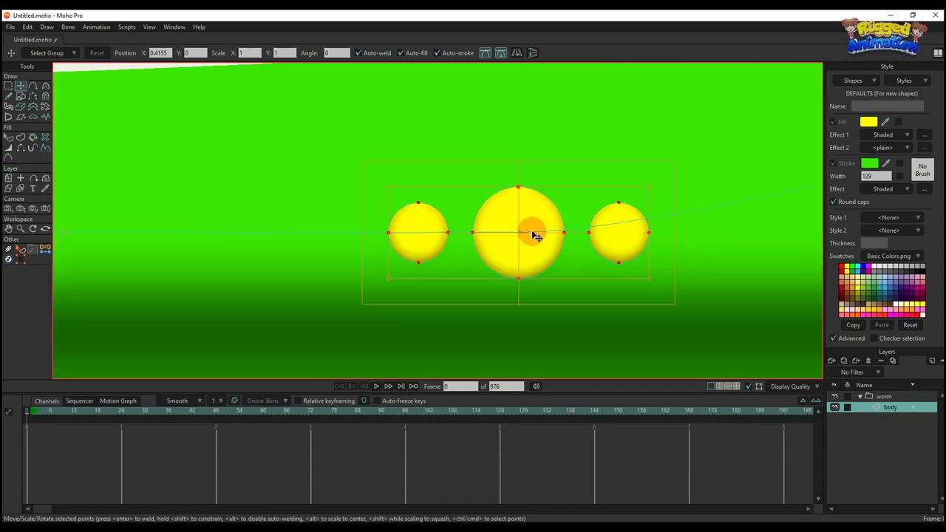
{"action": "left_click_drag", "start_coordinate": [543, 240], "coordinate": [522, 237]}
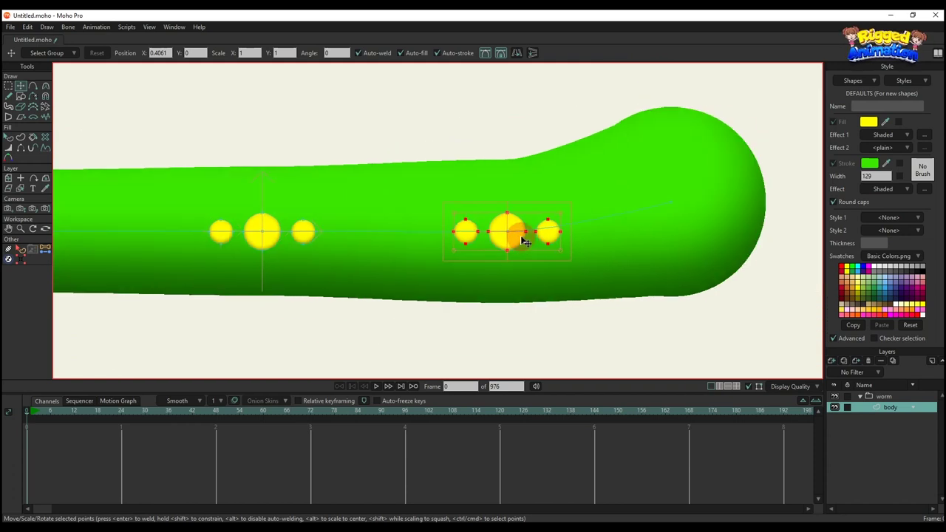
{"action": "key", "text": "ctrl+z"}
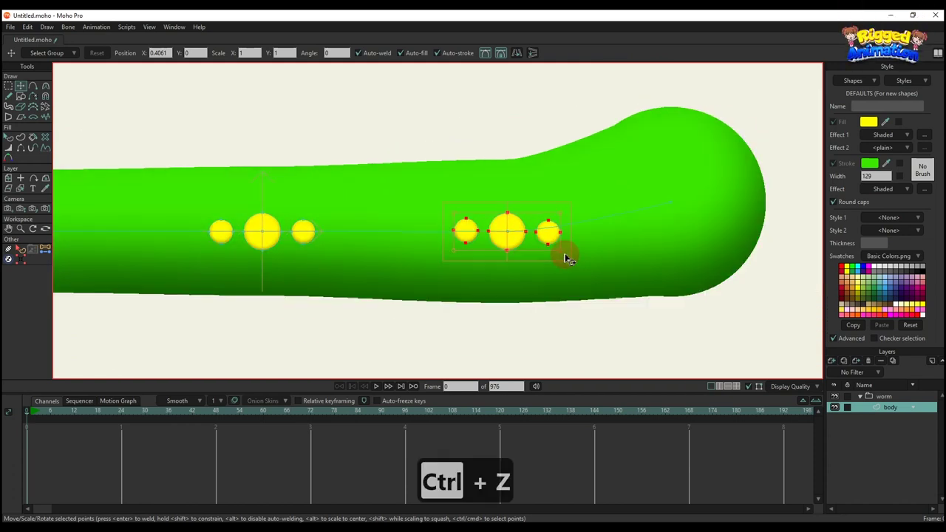
Raise the front small spot of the group behind the head slightly, to about Y 0.0048, to follow the body's curve.
{"action": "left_click_drag", "start_coordinate": [560, 252], "coordinate": [562, 218]}
{"action": "scroll", "coordinate": [559, 248], "scroll_direction": "up", "scroll_amount": 3}
{"action": "key", "text": "t"}
{"action": "left_click", "coordinate": [561, 227]}
{"action": "scroll", "coordinate": [561, 227], "scroll_direction": "up", "scroll_amount": 3}
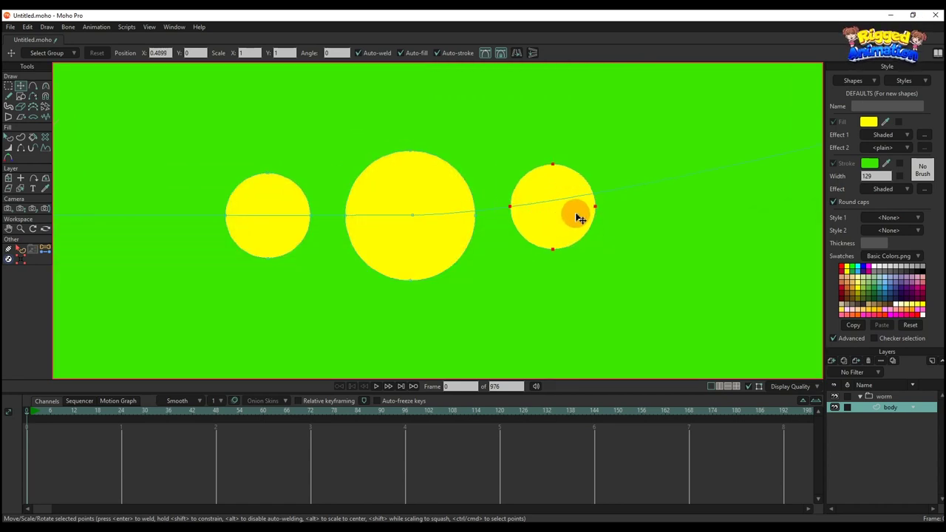
{"action": "scroll", "coordinate": [586, 215], "scroll_direction": "up", "scroll_amount": 2}
{"action": "key", "text": "q"}
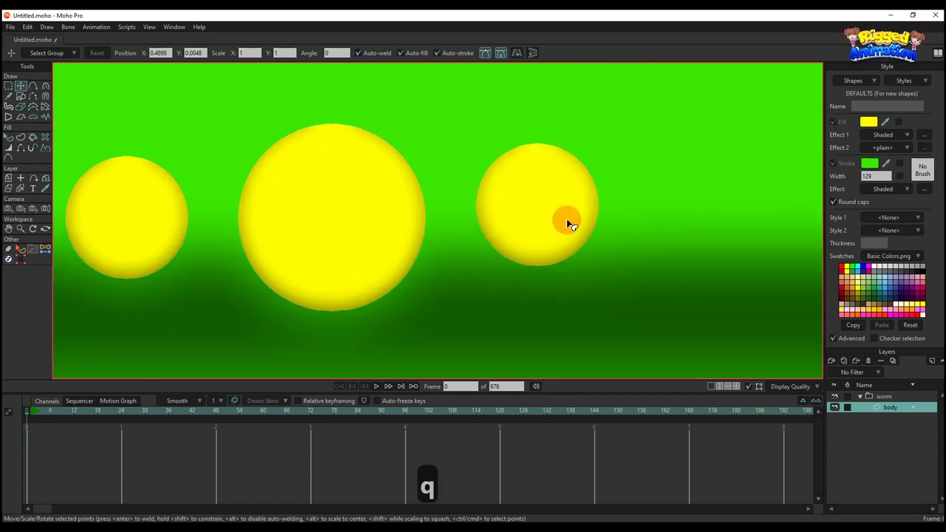
{"action": "scroll", "coordinate": [565, 222], "scroll_direction": "down", "scroll_amount": 5}
{"action": "scroll", "coordinate": [693, 209], "scroll_direction": "down", "scroll_amount": 1}
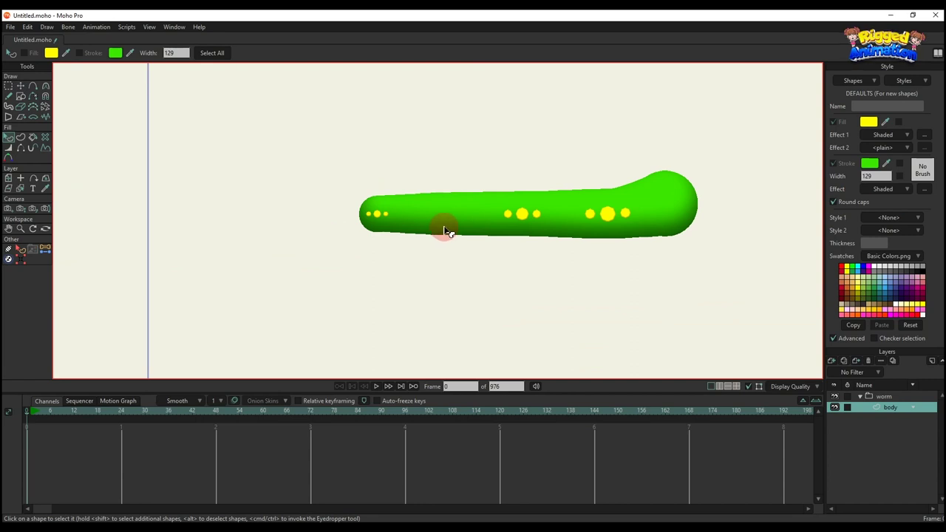
Duplicate the tail spot group and place a slightly enlarged copy between the tail and central groups, at about X -0.35.
{"action": "key", "text": "g"}
{"action": "scroll", "coordinate": [515, 215], "scroll_direction": "up", "scroll_amount": 2}
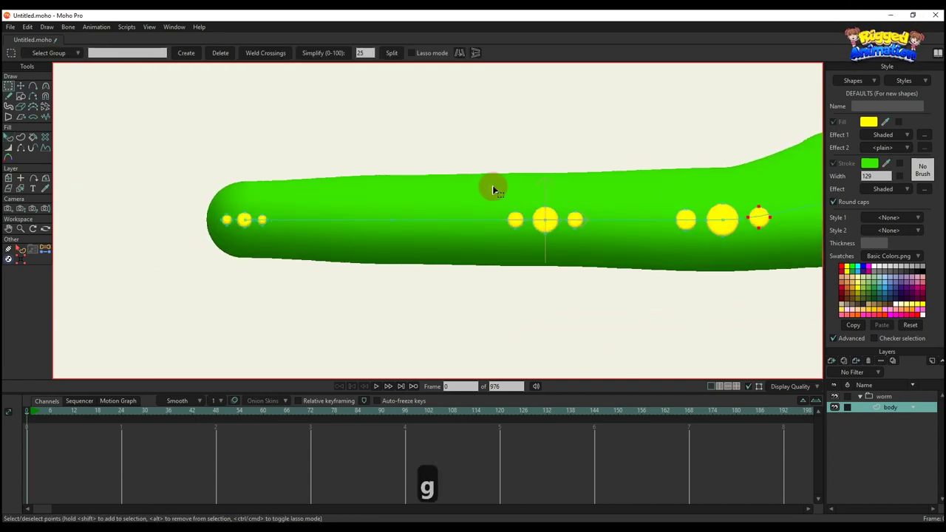
{"action": "scroll", "coordinate": [508, 205], "scroll_direction": "up", "scroll_amount": 2}
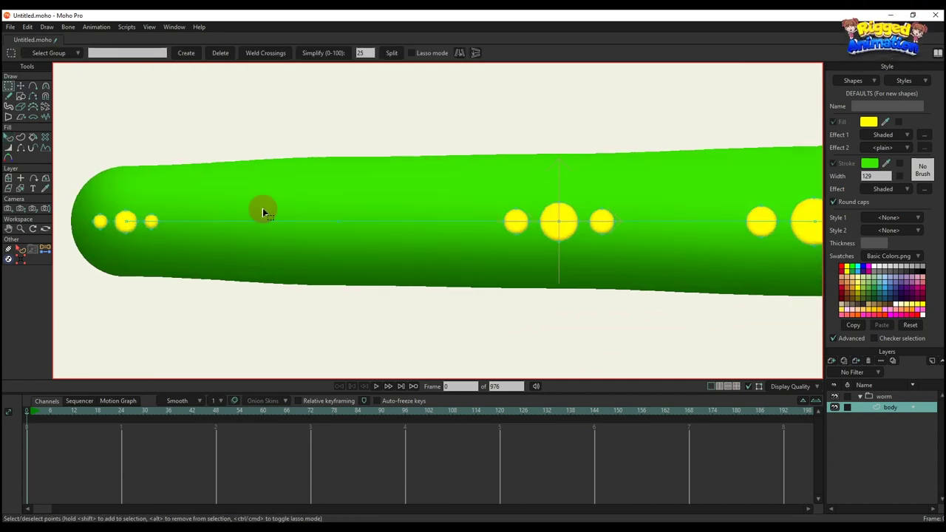
{"action": "scroll", "coordinate": [120, 220], "scroll_direction": "up", "scroll_amount": 3}
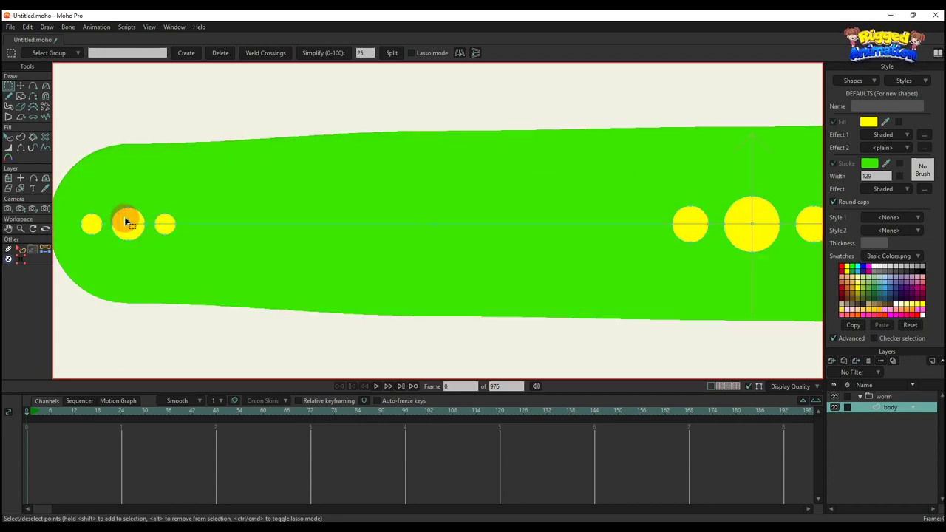
{"action": "scroll", "coordinate": [185, 225], "scroll_direction": "down", "scroll_amount": 3}
{"action": "key", "text": "t"}
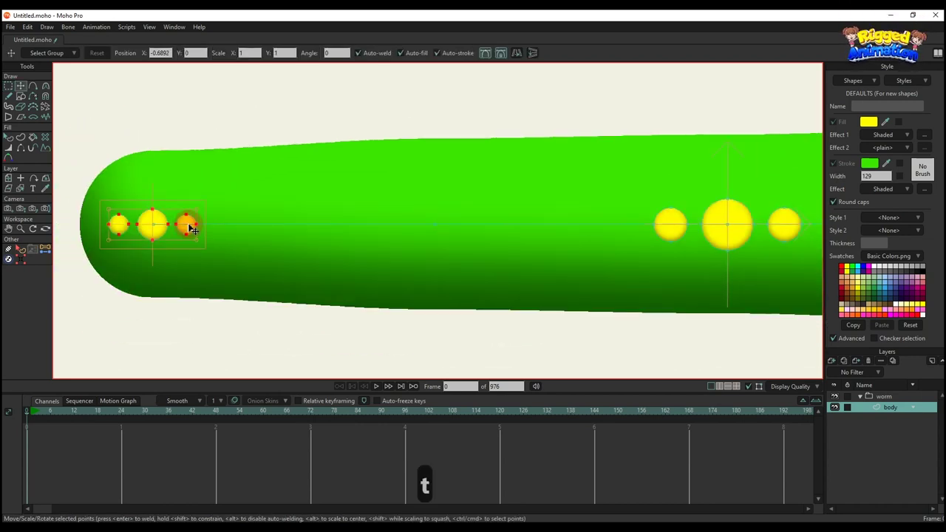
{"action": "key", "text": "ctrl+c"}
{"action": "key", "text": "ctrl+v"}
{"action": "left_click_drag", "start_coordinate": [186, 223], "coordinate": [464, 233]}
{"action": "scroll", "coordinate": [441, 219], "scroll_direction": "up", "scroll_amount": 3}
{"action": "scroll", "coordinate": [441, 226], "scroll_direction": "down", "scroll_amount": 3}
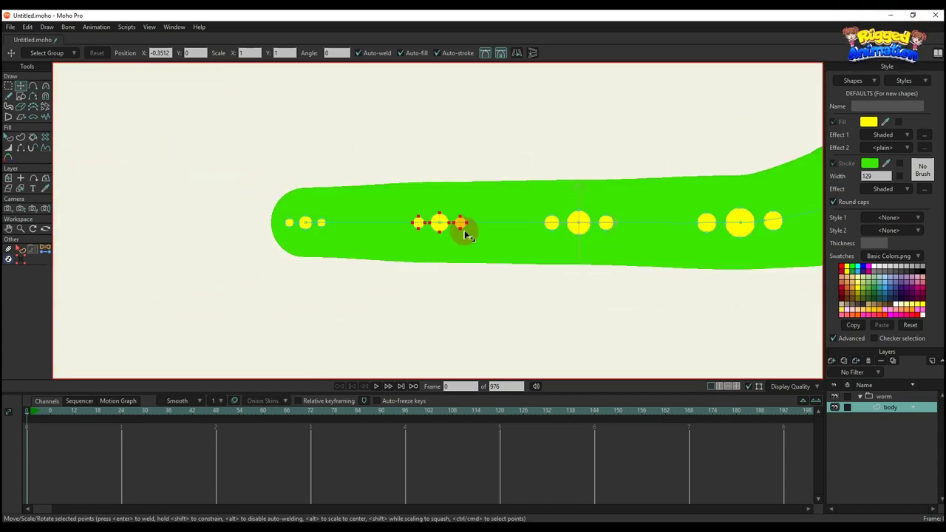
{"action": "scroll", "coordinate": [460, 231], "scroll_direction": "down", "scroll_amount": 3}
{"action": "key", "text": "q"}
{"action": "scroll", "coordinate": [442, 243], "scroll_direction": "down", "scroll_amount": 3}
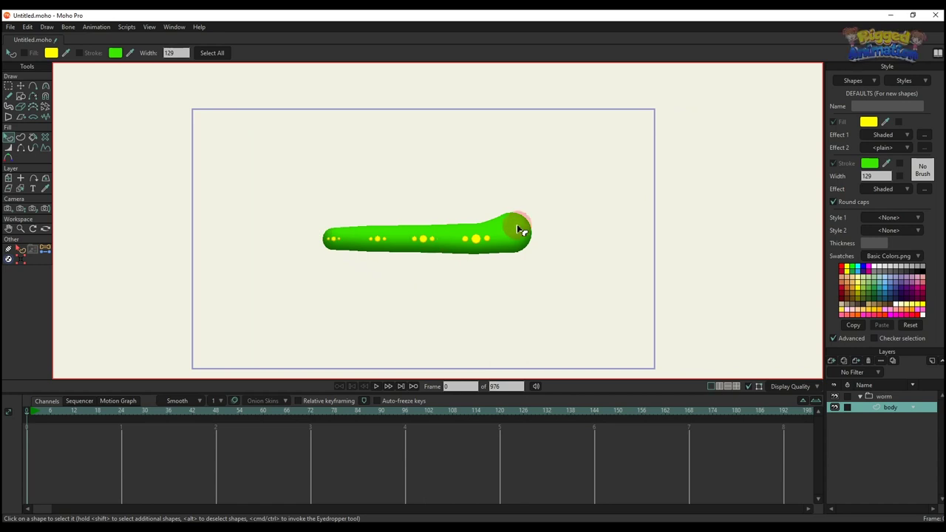
Add a new vector layer named "upper eyes" above the body layer.
{"action": "scroll", "coordinate": [518, 230], "scroll_direction": "up", "scroll_amount": 4}
{"action": "scroll", "coordinate": [538, 264], "scroll_direction": "down", "scroll_amount": 2}
{"action": "left_click", "coordinate": [832, 361]}
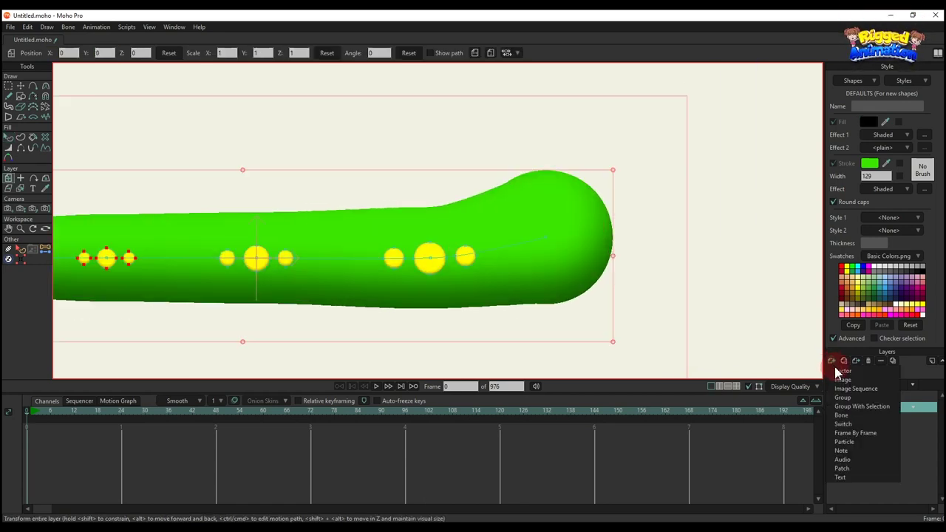
{"action": "left_click", "coordinate": [843, 371]}
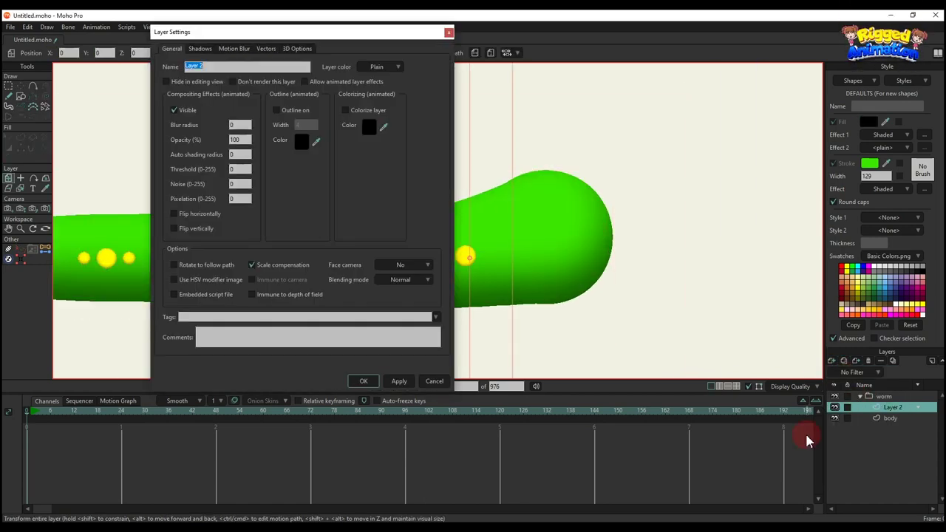
{"action": "type", "text": "upper e"}
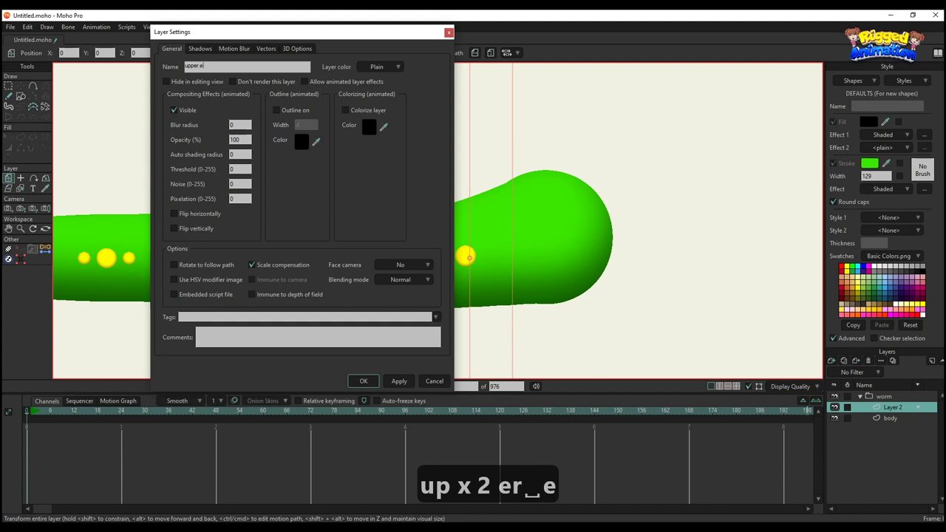
{"action": "type", "text": "yes"}
{"action": "key", "text": "Return"}
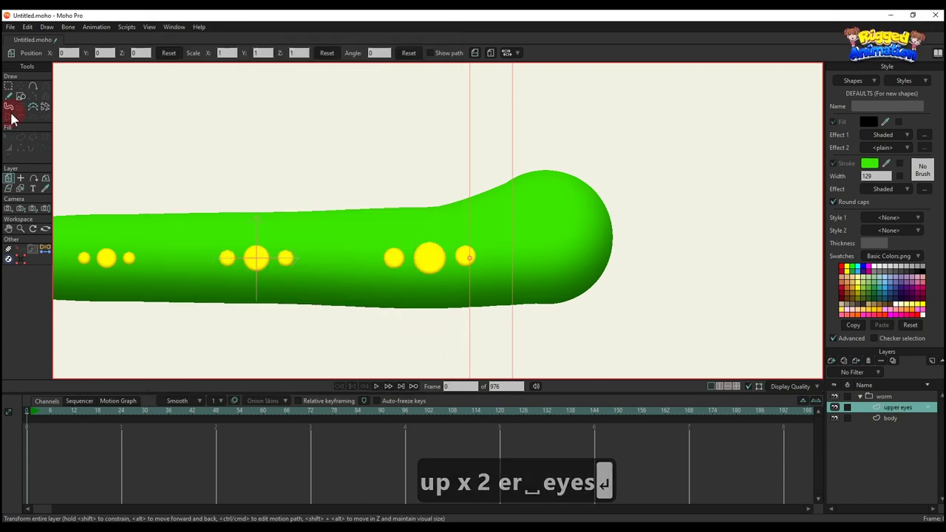
Draw a tall white oval eye on the worm's head and turn off its stroke.
{"action": "left_click", "coordinate": [10, 105]}
{"action": "left_click", "coordinate": [20, 97]}
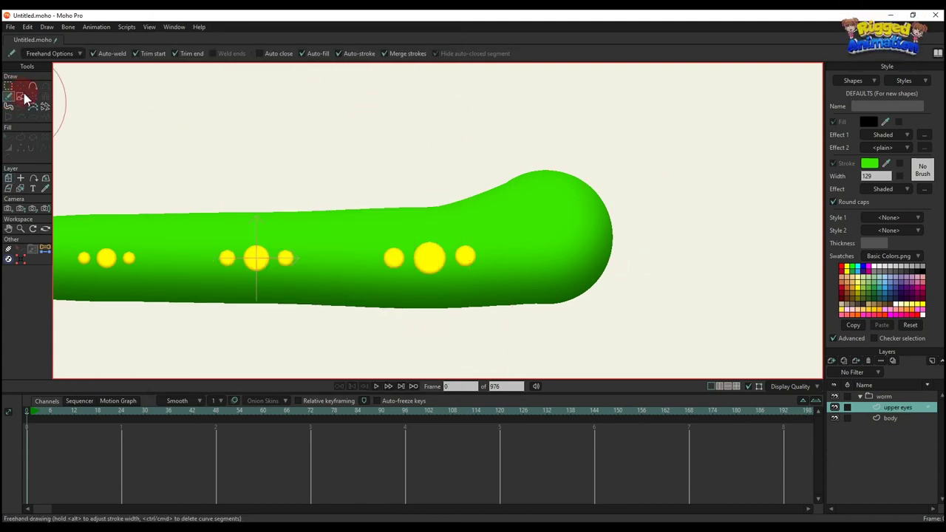
{"action": "scroll", "coordinate": [580, 190], "scroll_direction": "up", "scroll_amount": 3}
{"action": "left_click_drag", "start_coordinate": [513, 141], "coordinate": [552, 234]}
{"action": "key", "text": "q"}
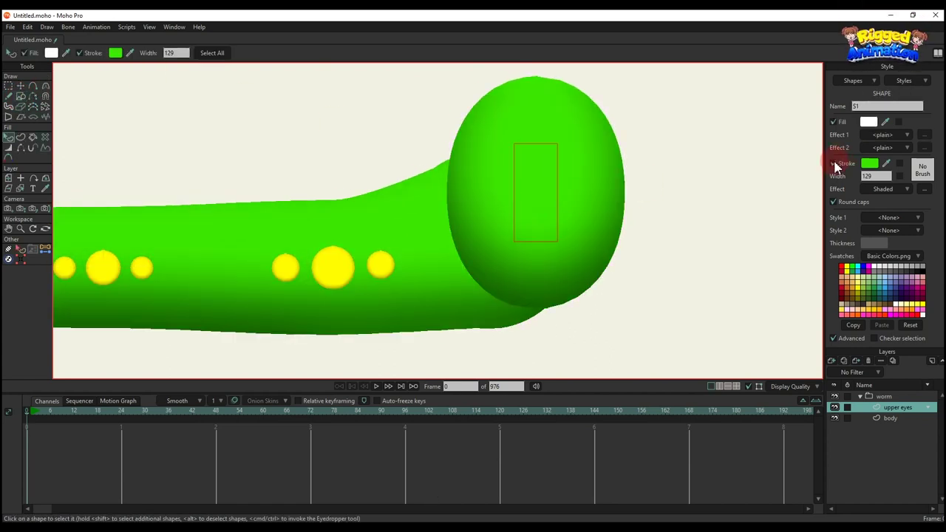
{"action": "left_click", "coordinate": [833, 164]}
{"action": "scroll", "coordinate": [562, 181], "scroll_direction": "down", "scroll_amount": 2}
{"action": "scroll", "coordinate": [532, 203], "scroll_direction": "up", "scroll_amount": 3}
Reposition the white eye oval at the upper front of the head, at about X 0.74, Y 0.159.
{"action": "key", "text": "t"}
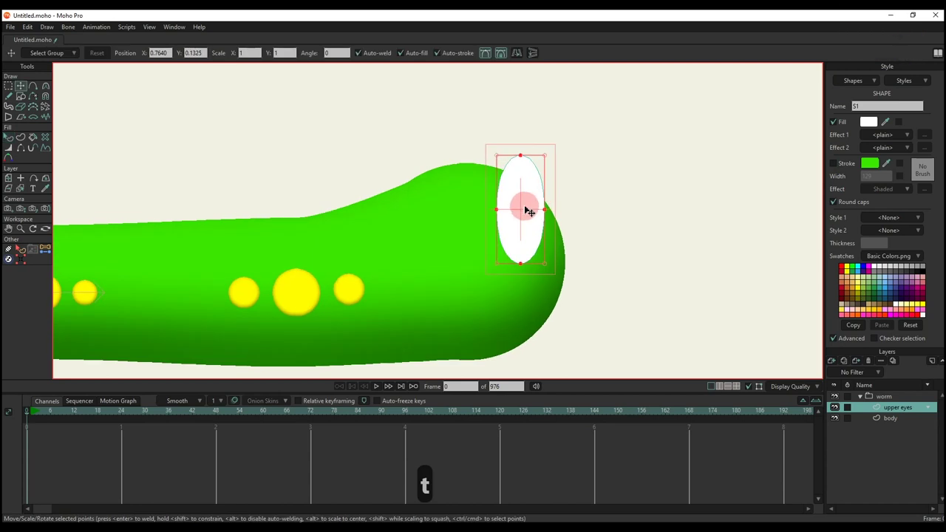
{"action": "scroll", "coordinate": [517, 188], "scroll_direction": "down", "scroll_amount": 2}
{"action": "key", "text": "q"}
{"action": "scroll", "coordinate": [513, 186], "scroll_direction": "up", "scroll_amount": 3}
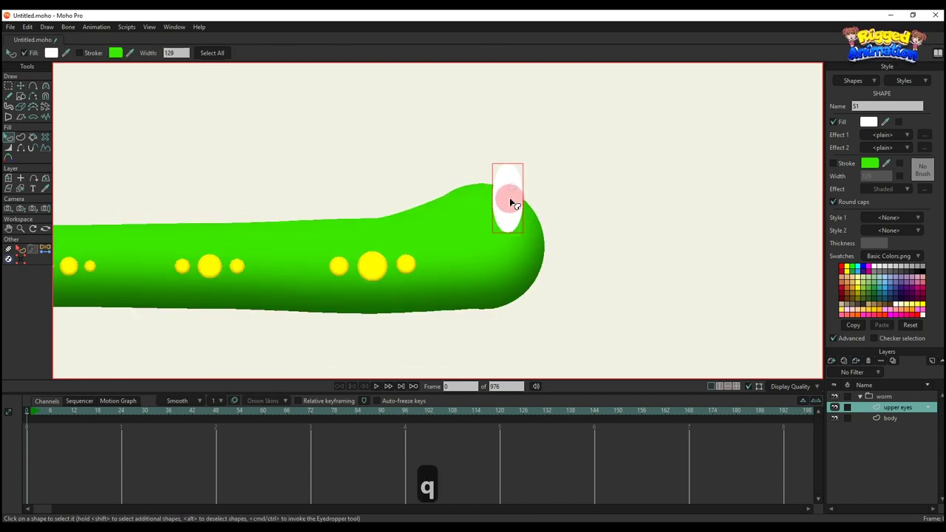
{"action": "key", "text": "t"}
{"action": "left_click_drag", "start_coordinate": [510, 203], "coordinate": [507, 207]}
{"action": "scroll", "coordinate": [509, 207], "scroll_direction": "down", "scroll_amount": 2}
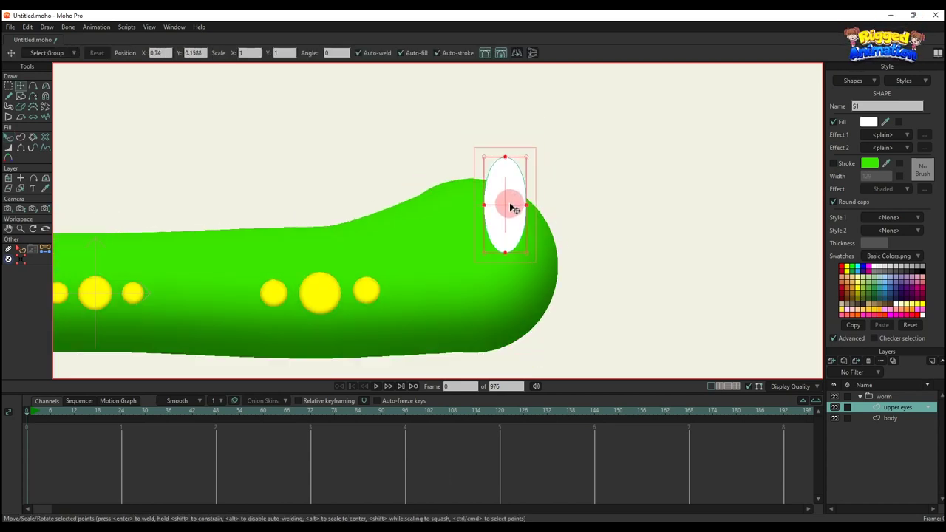
Apply a Shaded effect to the white eye with light angle 90, offset 1 and blur about 3.53.
{"action": "key", "text": "q"}
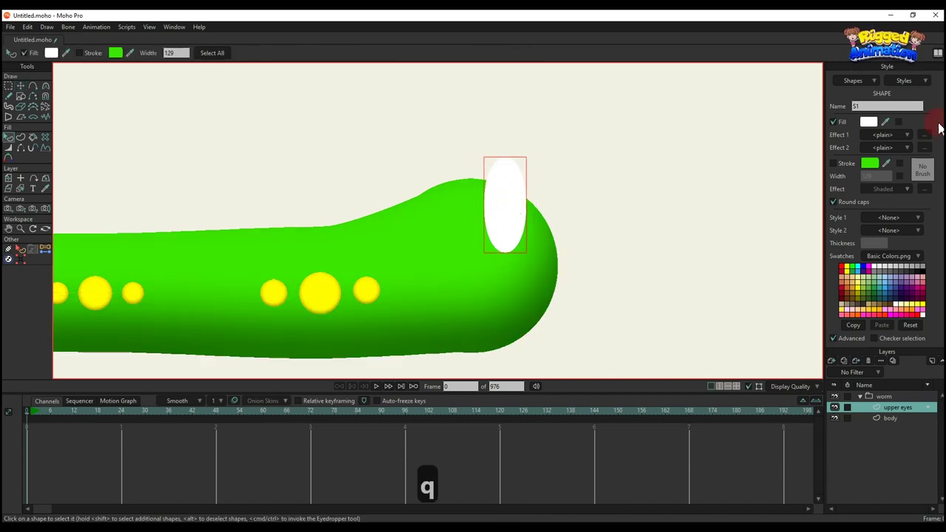
{"action": "left_click", "coordinate": [903, 138]}
{"action": "left_click", "coordinate": [909, 163]}
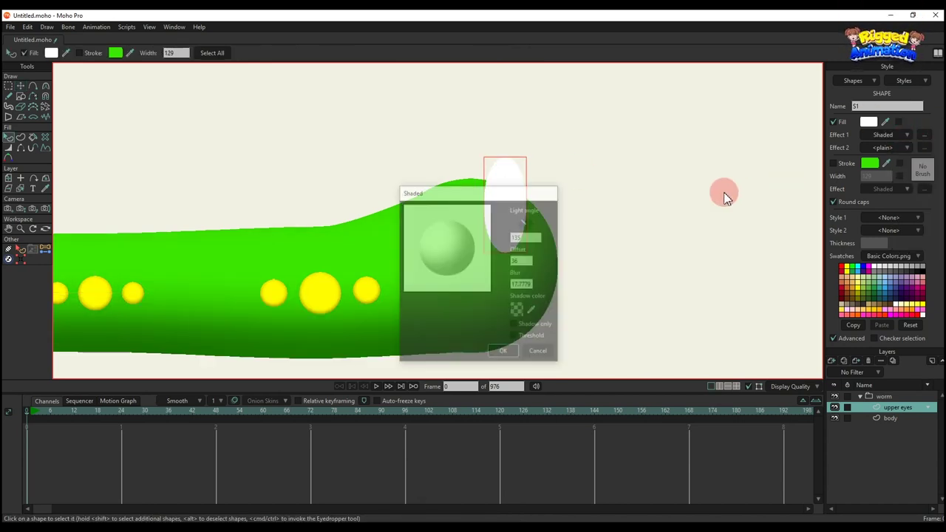
{"action": "left_click_drag", "start_coordinate": [555, 192], "coordinate": [680, 137]}
{"action": "left_click", "coordinate": [669, 158]}
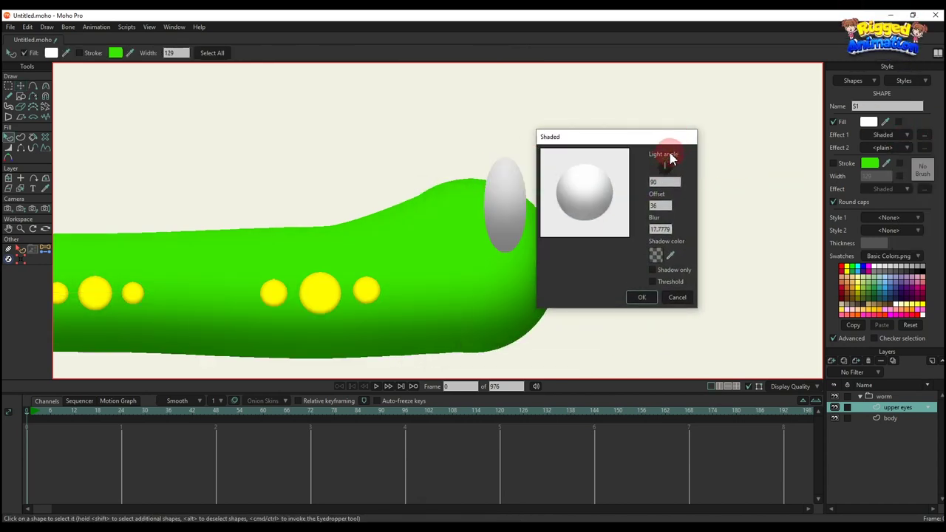
{"action": "type", "text": "1"}
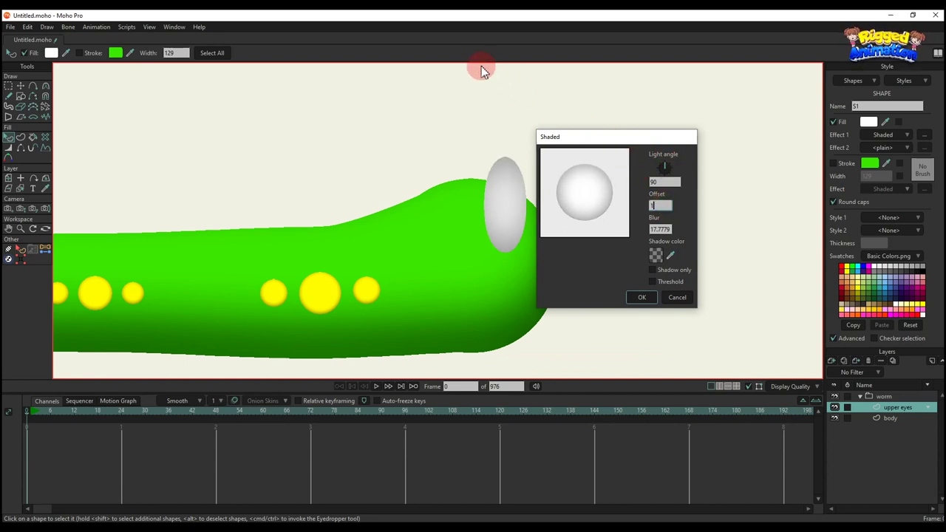
{"action": "left_click_drag", "start_coordinate": [671, 229], "coordinate": [395, 77]}
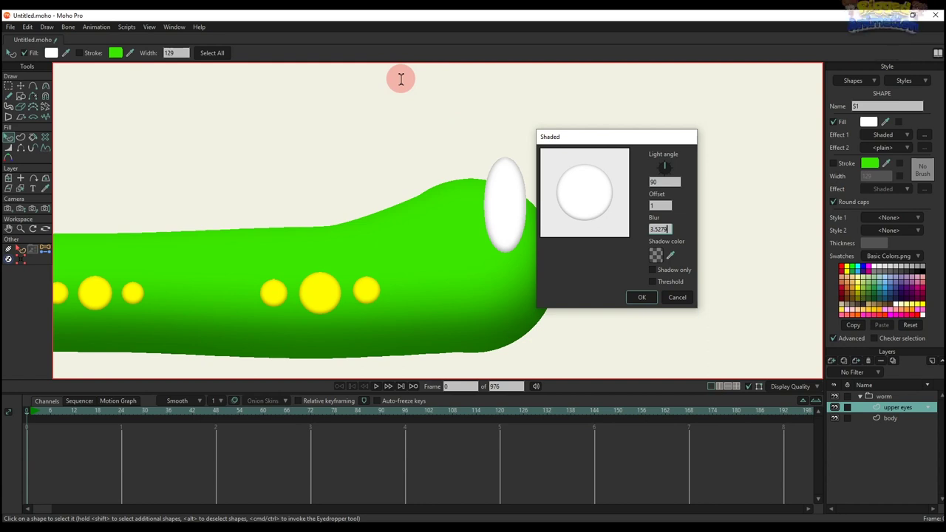
{"action": "left_click", "coordinate": [641, 297]}
Duplicate the white eye oval, shrink the copy to pupil size and move it toward the eye's front edge.
{"action": "scroll", "coordinate": [500, 213], "scroll_direction": "down", "scroll_amount": 2}
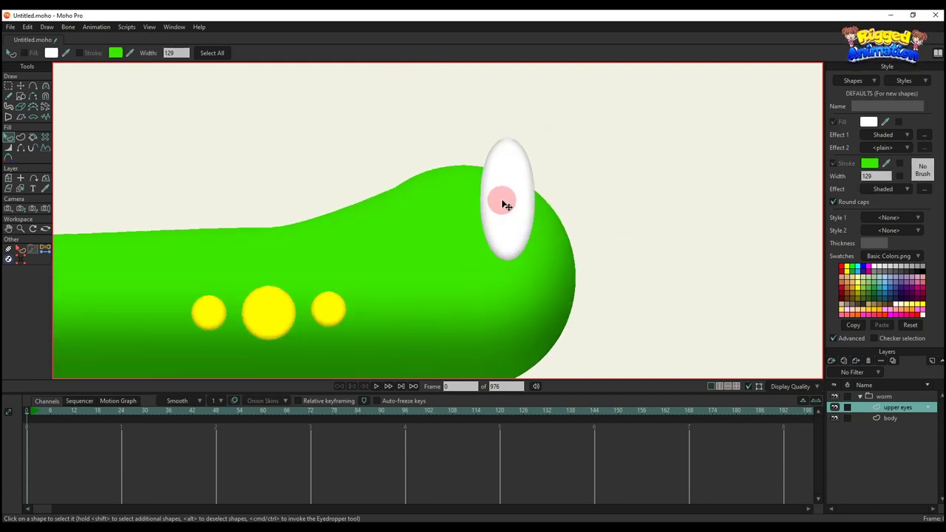
{"action": "scroll", "coordinate": [505, 200], "scroll_direction": "up", "scroll_amount": 3}
{"action": "key", "text": "t"}
{"action": "scroll", "coordinate": [505, 143], "scroll_direction": "up", "scroll_amount": 2}
{"action": "key", "text": "ctrl+c"}
{"action": "key", "text": "ctrl+v"}
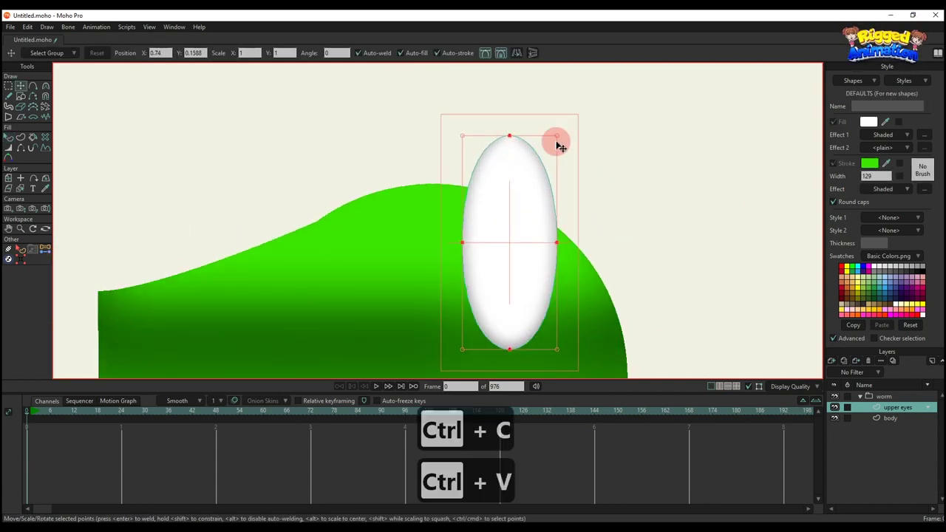
{"action": "left_click_drag", "start_coordinate": [555, 145], "coordinate": [524, 204]}
{"action": "left_click_drag", "start_coordinate": [511, 243], "coordinate": [544, 247]}
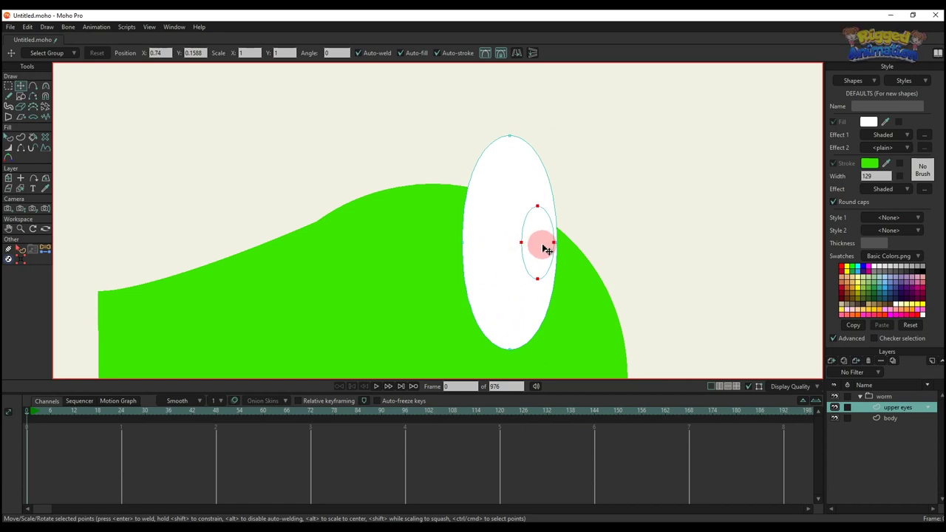
Change the small pupil oval's fill colour to black.
{"action": "key", "text": "q"}
{"action": "left_click", "coordinate": [539, 245]}
{"action": "left_click", "coordinate": [868, 122]}
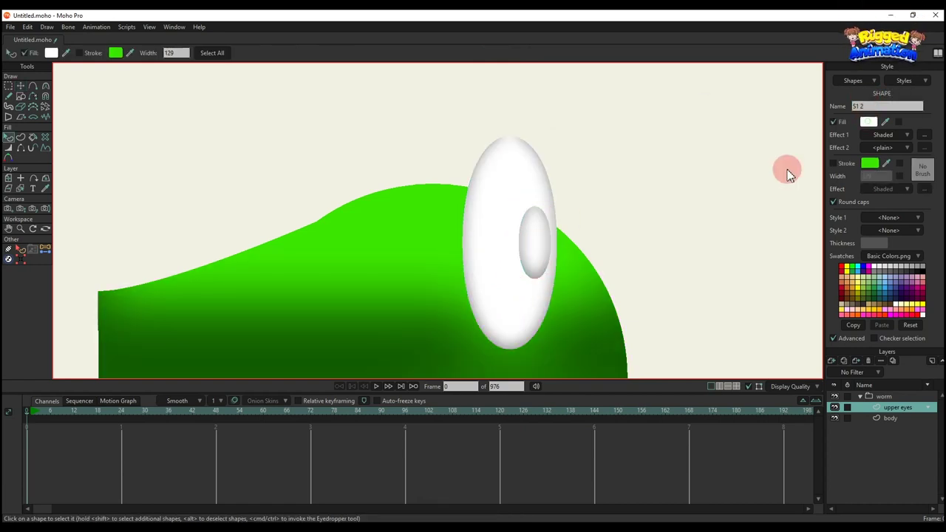
{"action": "left_click_drag", "start_coordinate": [766, 206], "coordinate": [681, 302]}
{"action": "left_click", "coordinate": [857, 257]}
{"action": "scroll", "coordinate": [661, 243], "scroll_direction": "down", "scroll_amount": 3}
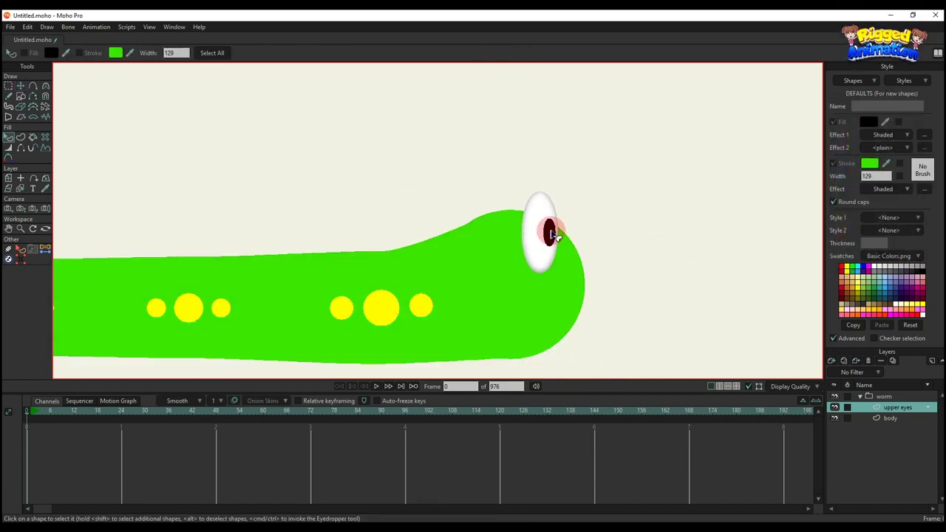
{"action": "scroll", "coordinate": [549, 222], "scroll_direction": "up", "scroll_amount": 1}
{"action": "key", "text": "g"}
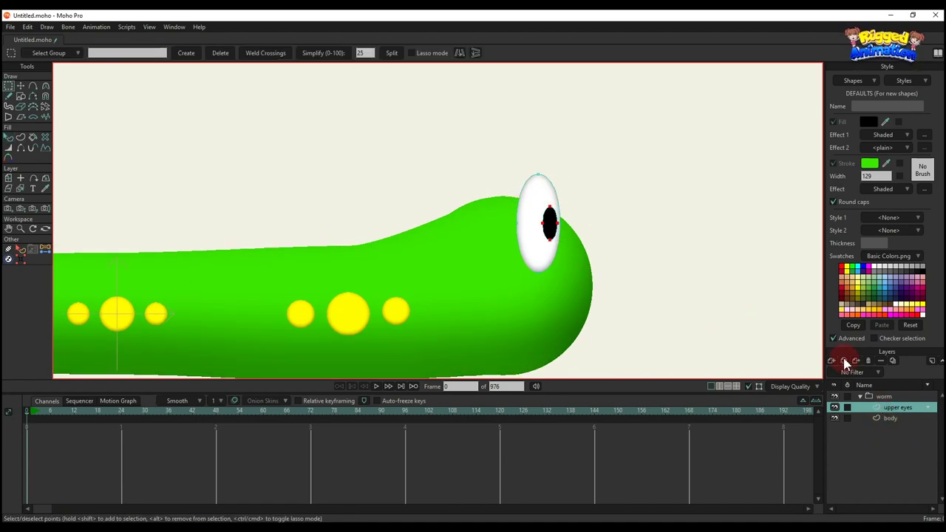
Duplicate the "upper eyes" layer as "lower eyes" and place it beneath the body layer.
{"action": "left_click", "coordinate": [844, 360]}
{"action": "double_click", "coordinate": [898, 407]}
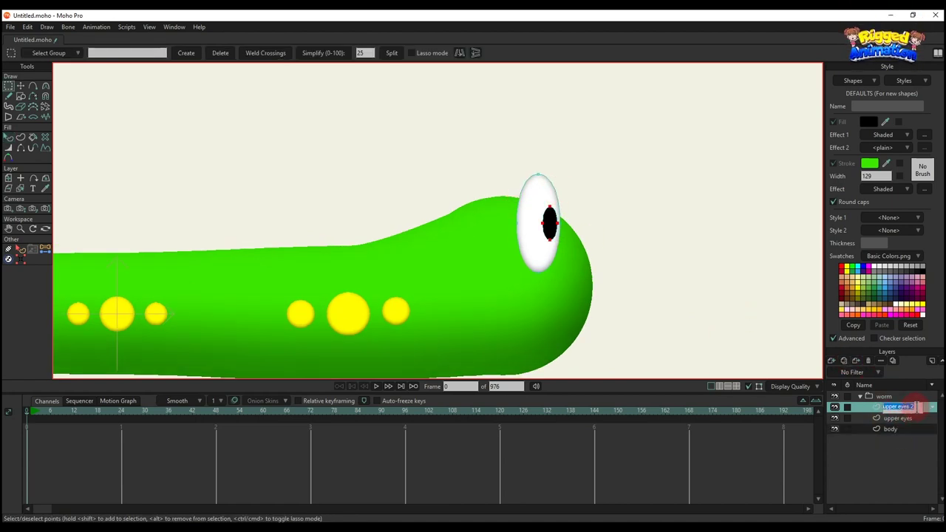
{"action": "type", "text": "lo"}
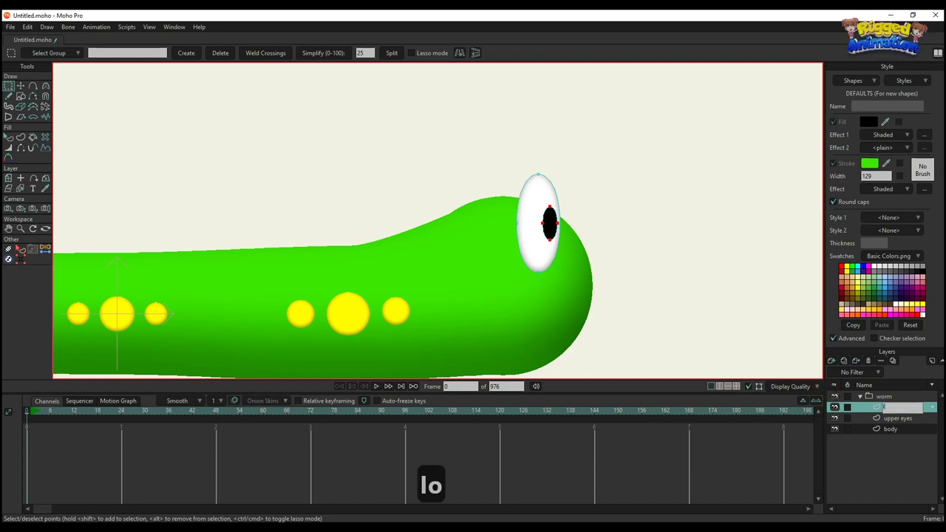
{"action": "type", "text": "wer e"}
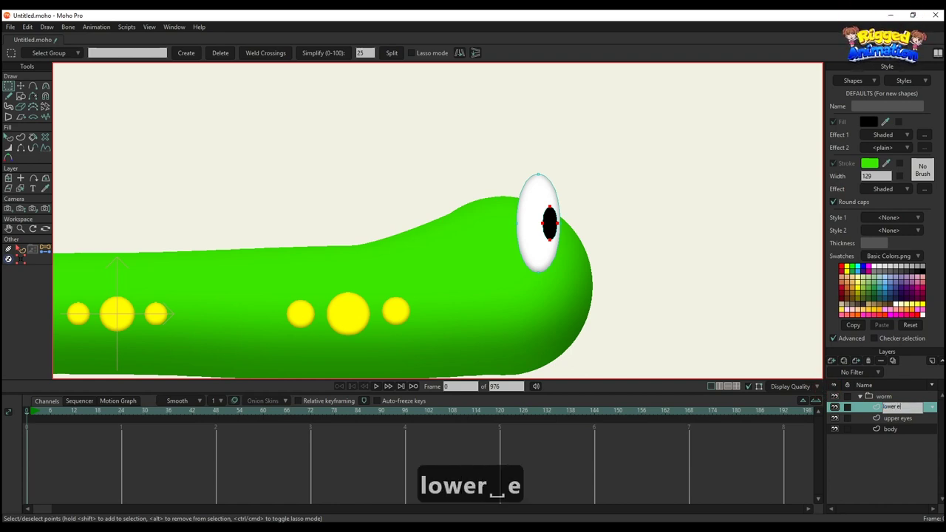
{"action": "type", "text": "yes"}
{"action": "key", "text": "Return"}
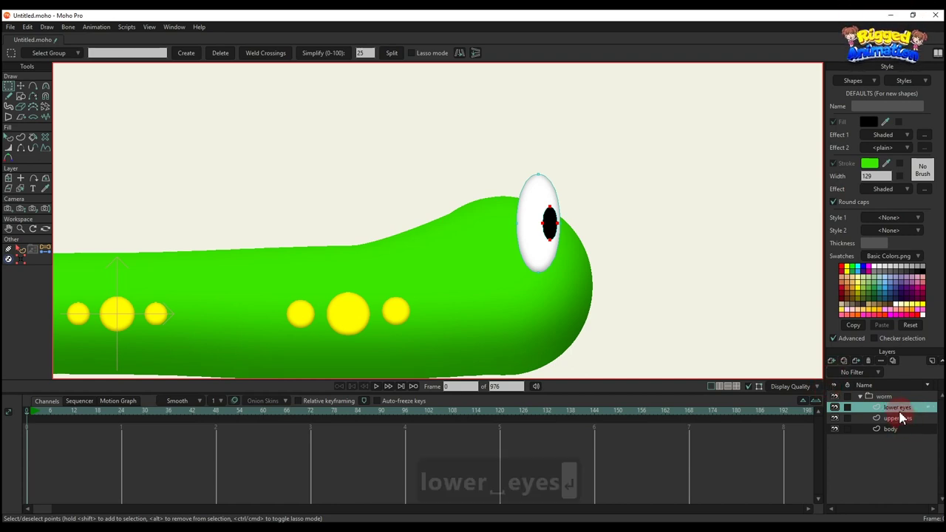
{"action": "left_click_drag", "start_coordinate": [896, 436], "coordinate": [895, 431]}
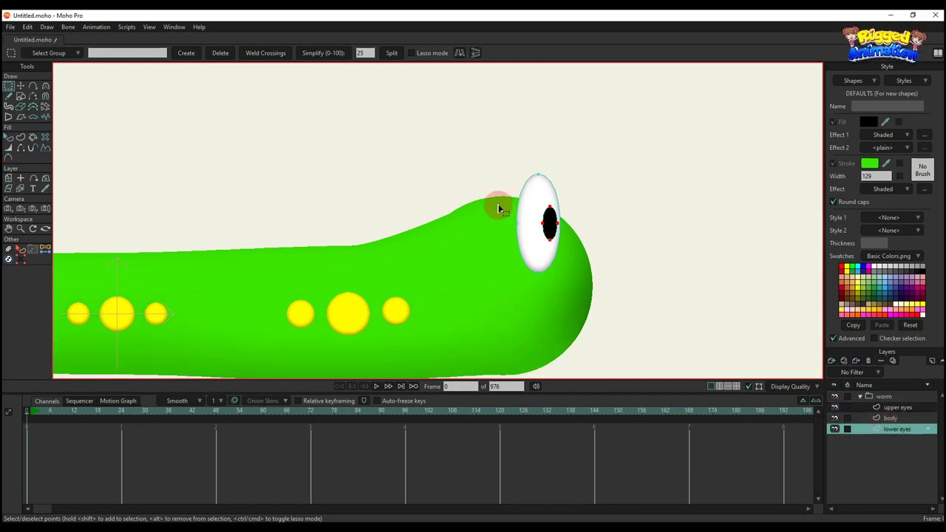
Move the eye and pupil on the "lower eyes" layer forward behind the upper eye and shrink them slightly.
{"action": "key", "text": "g"}
{"action": "left_click_drag", "start_coordinate": [502, 160], "coordinate": [565, 276]}
{"action": "key", "text": "t"}
{"action": "scroll", "coordinate": [539, 231], "scroll_direction": "up", "scroll_amount": 2}
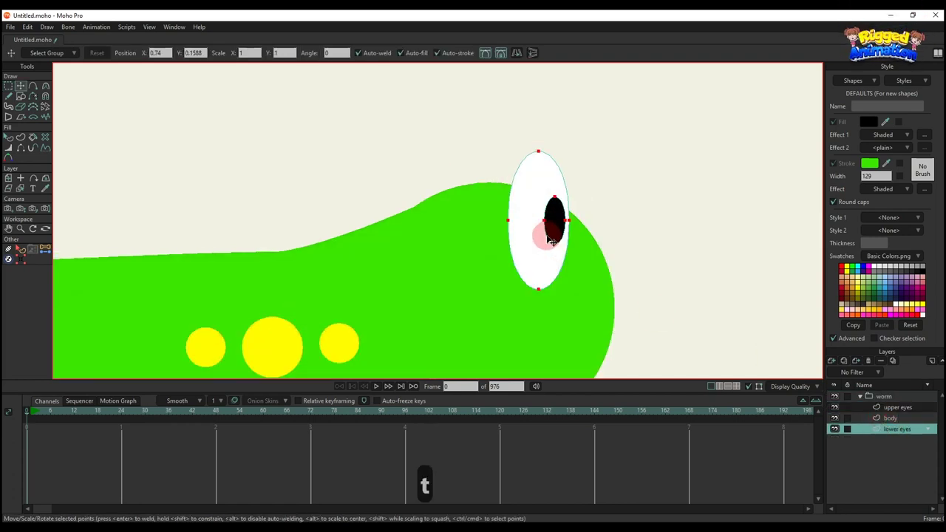
{"action": "left_click_drag", "start_coordinate": [547, 234], "coordinate": [587, 237]}
{"action": "left_click_drag", "start_coordinate": [610, 293], "coordinate": [588, 246]}
{"action": "key", "text": "q"}
{"action": "scroll", "coordinate": [613, 244], "scroll_direction": "down", "scroll_amount": 5}
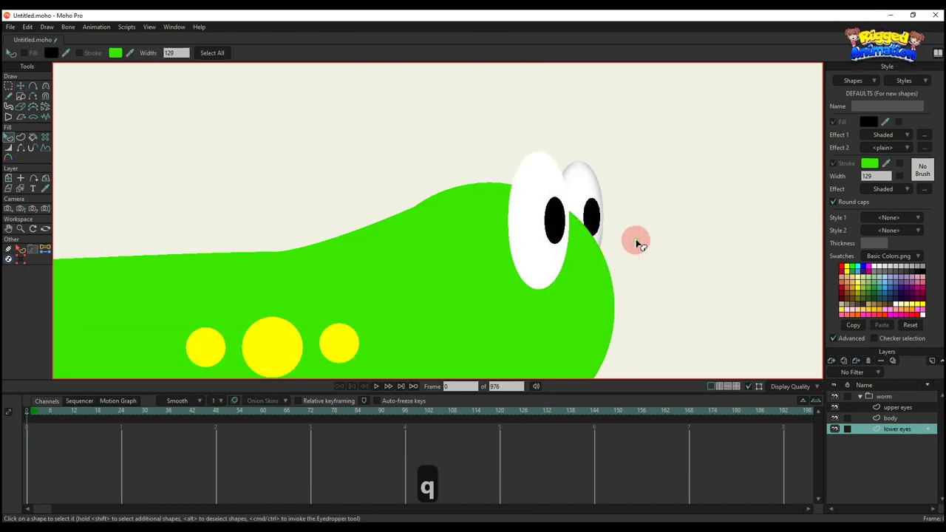
{"action": "scroll", "coordinate": [574, 268], "scroll_direction": "up", "scroll_amount": 1}
{"action": "scroll", "coordinate": [647, 296], "scroll_direction": "up", "scroll_amount": 1}
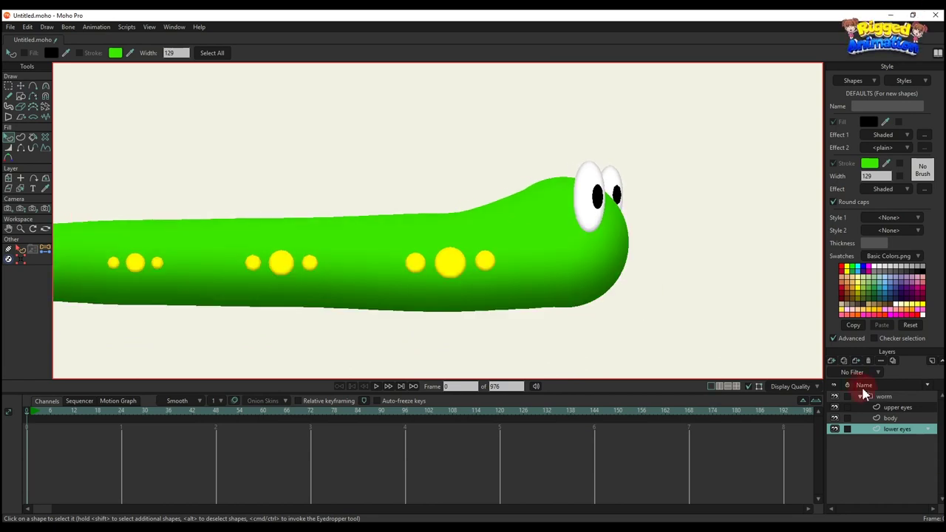
Set the worm group's masking to Hide all and add the body layer to the mask.
{"action": "double_click", "coordinate": [884, 397]}
{"action": "left_click", "coordinate": [267, 50]}
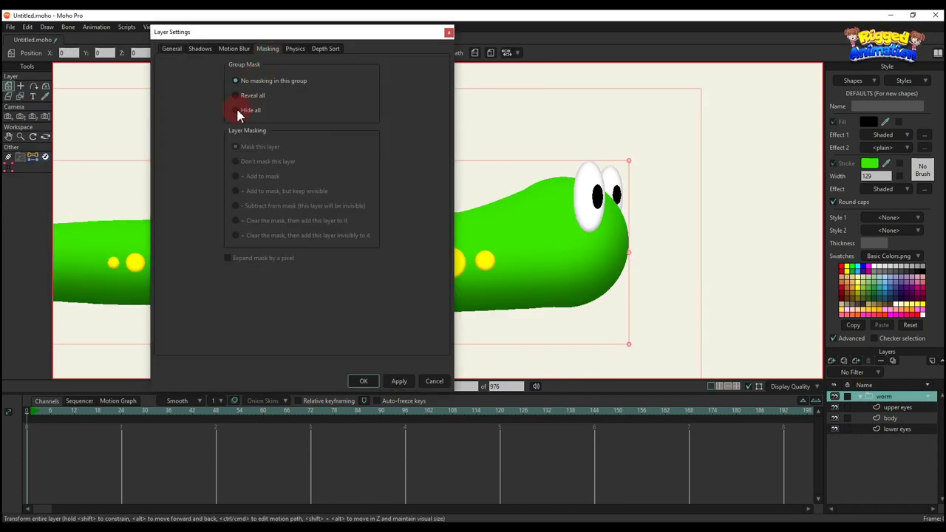
{"action": "left_click", "coordinate": [363, 382]}
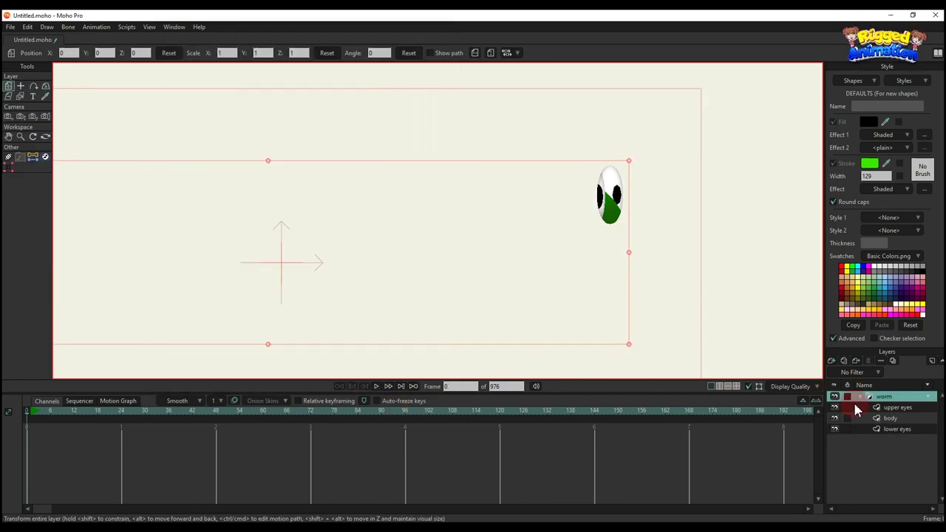
{"action": "left_click", "coordinate": [891, 419]}
{"action": "right_click", "coordinate": [891, 418]}
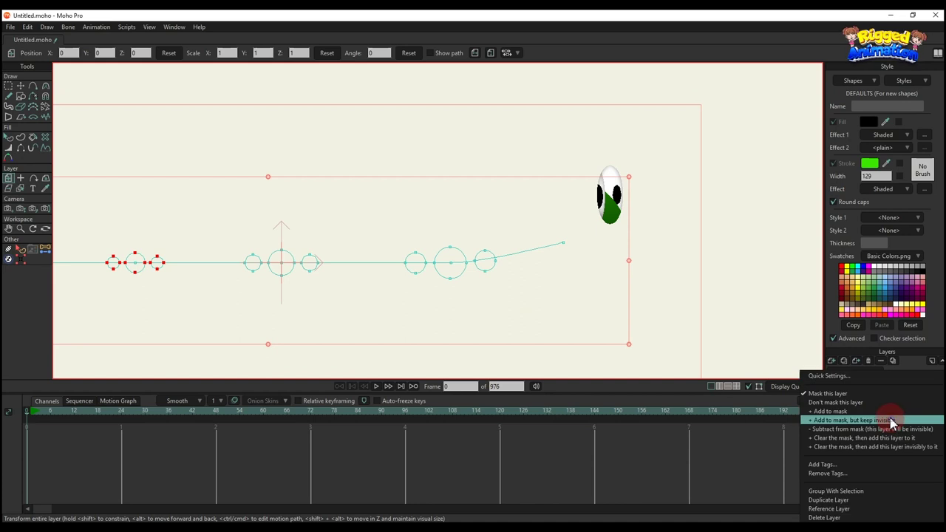
{"action": "left_click", "coordinate": [842, 412]}
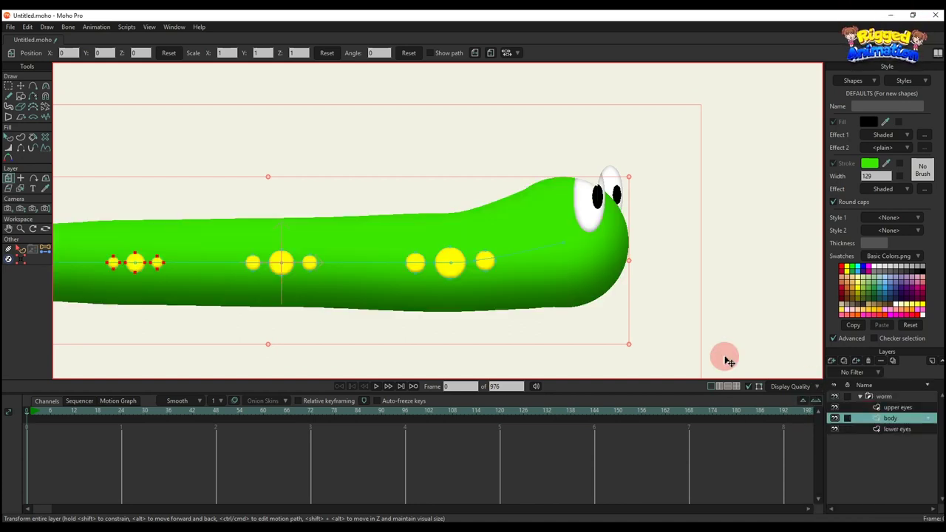
Exclude the "lower eyes" and "upper eyes" layers from the group's mask with Don't mask this layer.
{"action": "left_click", "coordinate": [894, 433]}
{"action": "right_click", "coordinate": [898, 433]}
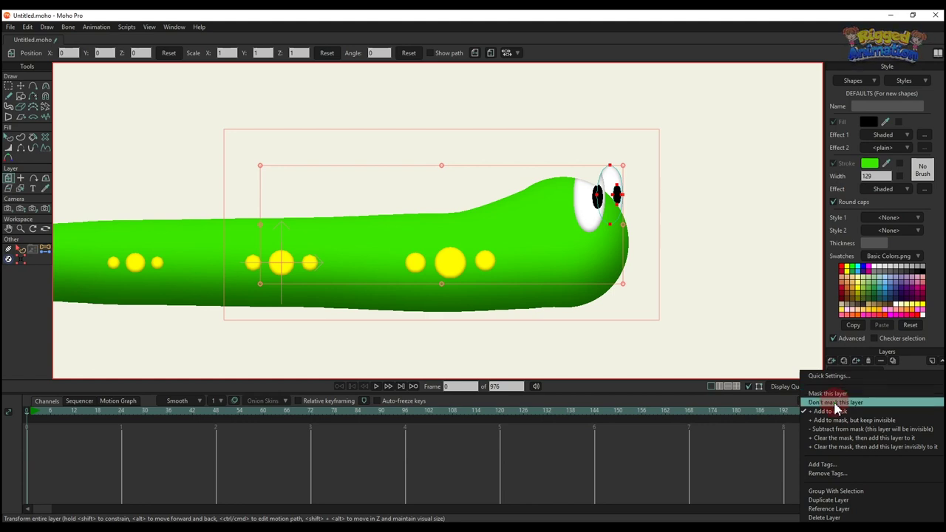
{"action": "left_click", "coordinate": [836, 403]}
{"action": "left_click", "coordinate": [898, 407]}
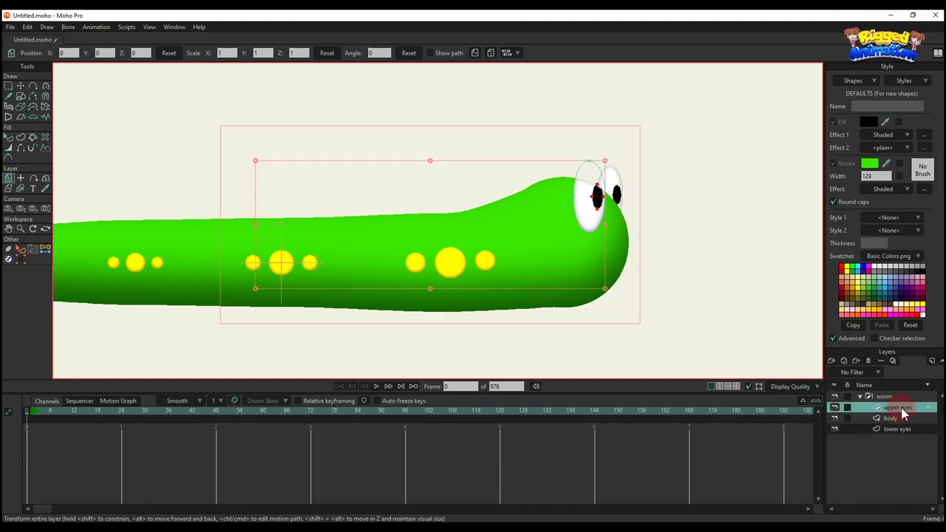
{"action": "right_click", "coordinate": [901, 411]}
{"action": "left_click", "coordinate": [839, 405]}
{"action": "scroll", "coordinate": [611, 213], "scroll_direction": "down", "scroll_amount": 2}
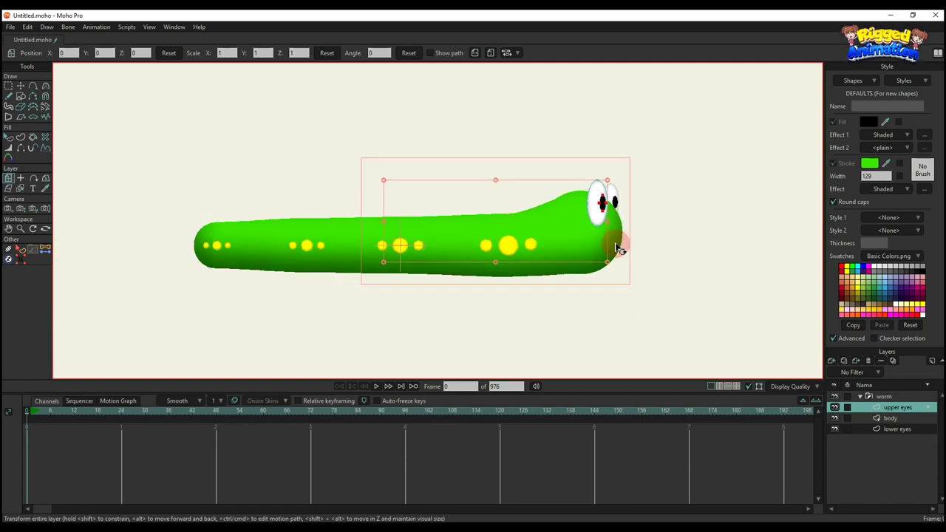
{"action": "key", "text": "q"}
{"action": "scroll", "coordinate": [631, 269], "scroll_direction": "up", "scroll_amount": 2}
Add a vector layer directly above the body layer and name it "mouth".
{"action": "left_click", "coordinate": [838, 361]}
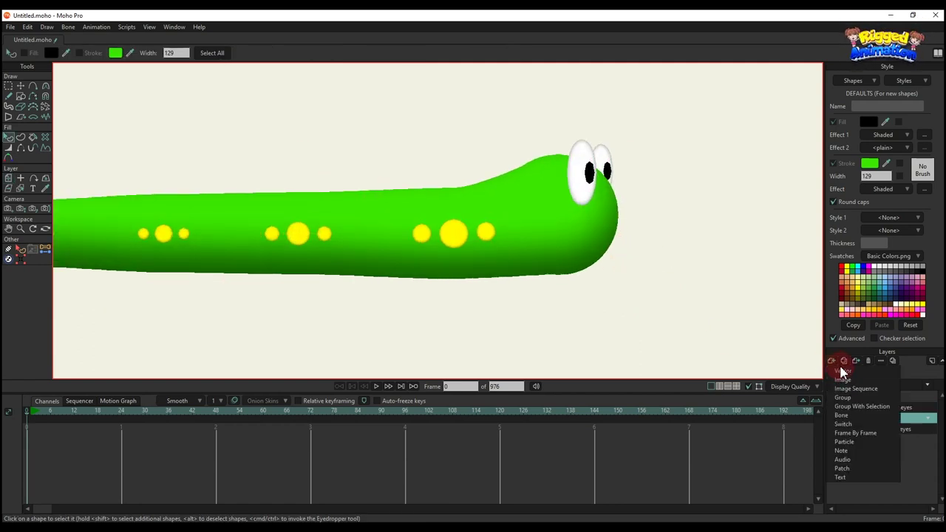
{"action": "left_click", "coordinate": [872, 406]}
{"action": "double_click", "coordinate": [891, 419]}
{"action": "type", "text": "m"}
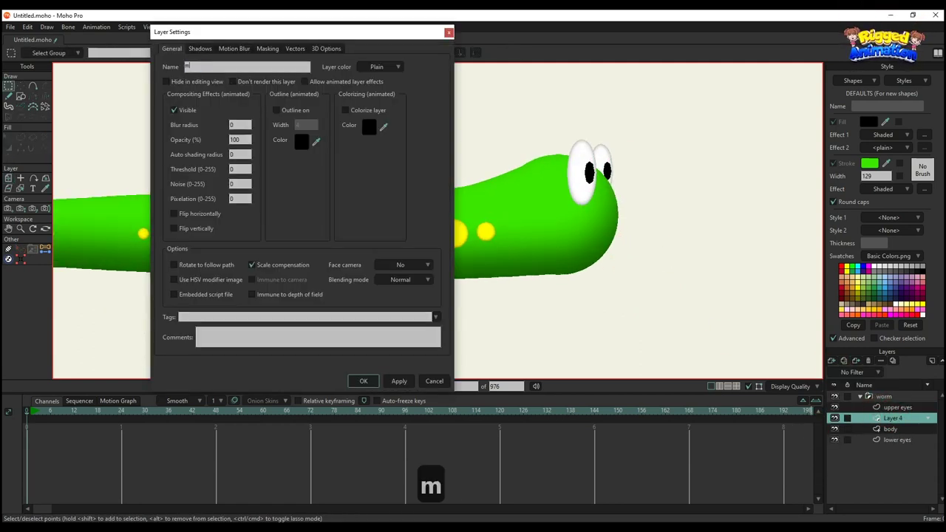
{"action": "type", "text": "outh"}
{"action": "key", "text": "Return"}
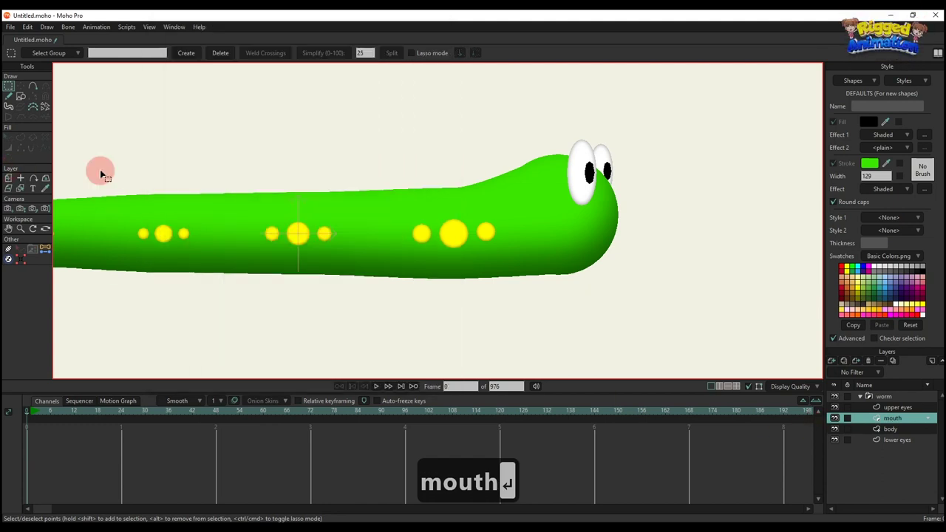
Draw a shallow smile curve below the eyes, extending past the front of the head, and create a shape from it.
{"action": "key", "text": "a"}
{"action": "scroll", "coordinate": [554, 225], "scroll_direction": "up", "scroll_amount": 4}
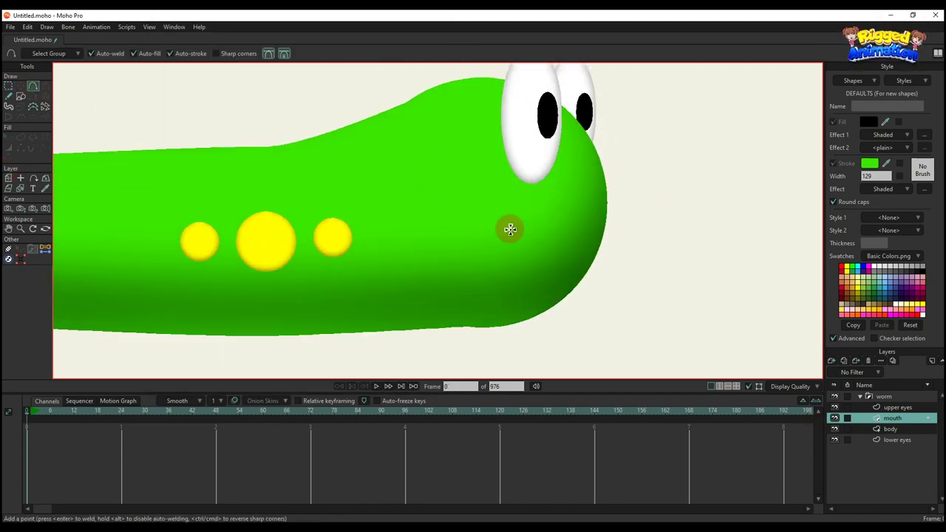
{"action": "mouse_move", "coordinate": [521, 229]}
{"action": "left_mouse_down"}
{"action": "mouse_move", "coordinate": [618, 252]}
{"action": "mouse_move", "coordinate": [669, 230]}
{"action": "left_mouse_up"}
{"action": "key", "text": "g"}
{"action": "left_click_drag", "start_coordinate": [501, 193], "coordinate": [757, 307]}
{"action": "left_click", "coordinate": [21, 137]}
{"action": "left_click", "coordinate": [111, 53]}
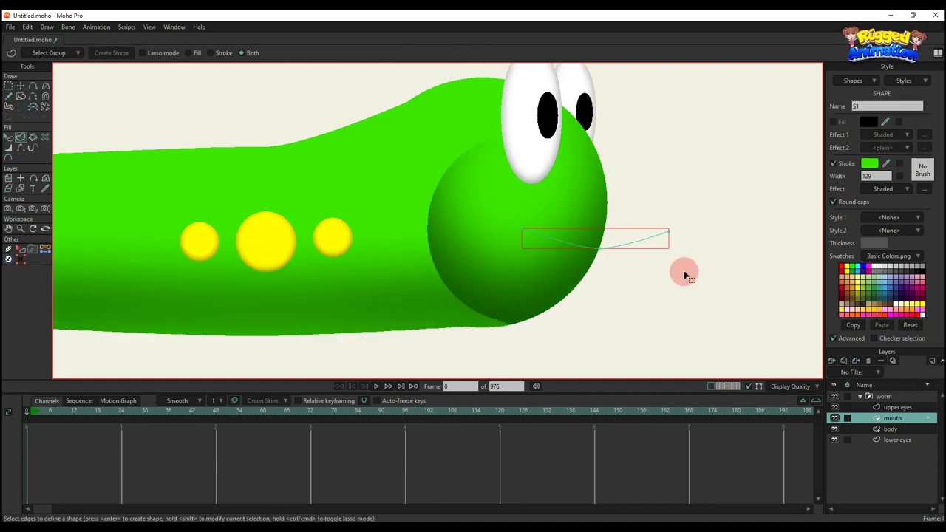
Change the mouth's stroke colour to dark red 540002.
{"action": "left_click", "coordinate": [868, 166]}
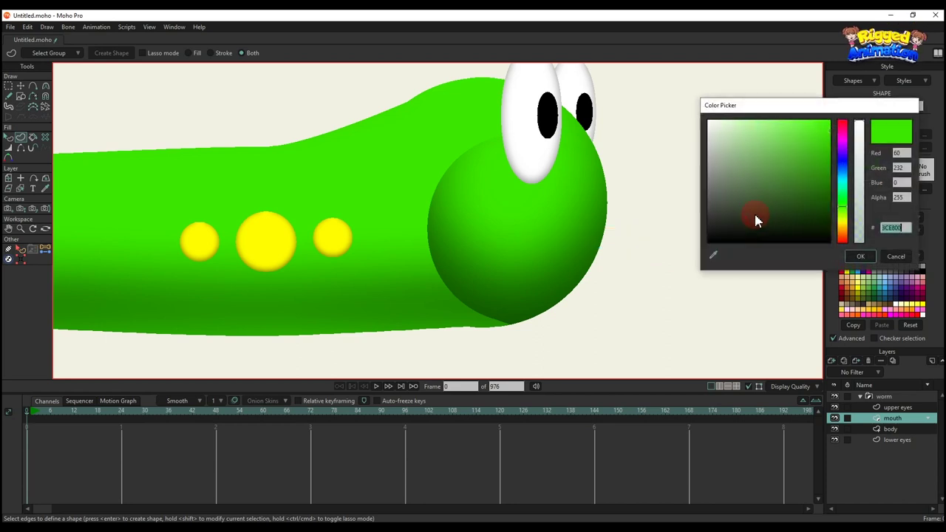
{"action": "left_click", "coordinate": [843, 157]}
{"action": "left_click_drag", "start_coordinate": [830, 177], "coordinate": [859, 207]}
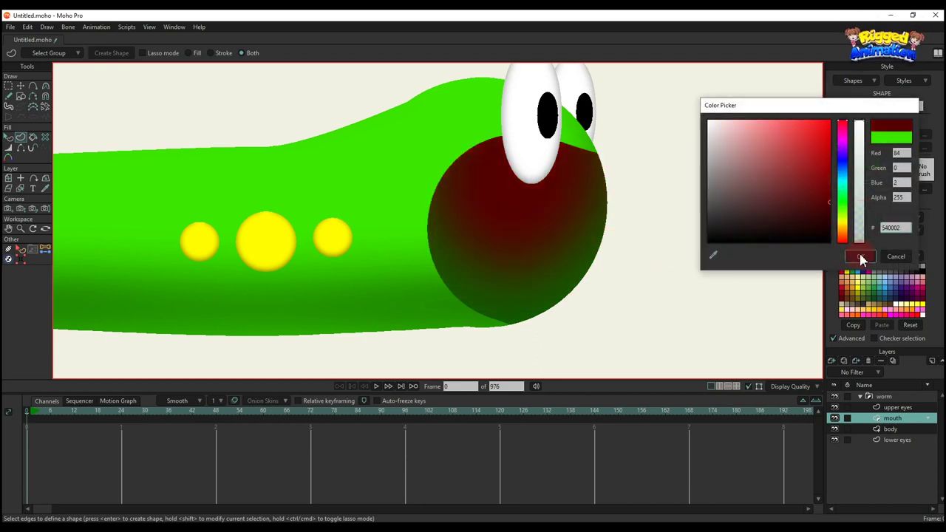
{"action": "left_click", "coordinate": [861, 258]}
Set the mouth's stroke width to 17 and its stroke effect to plain.
{"action": "left_click_drag", "start_coordinate": [878, 176], "coordinate": [790, 164]}
{"action": "type", "text": "3"}
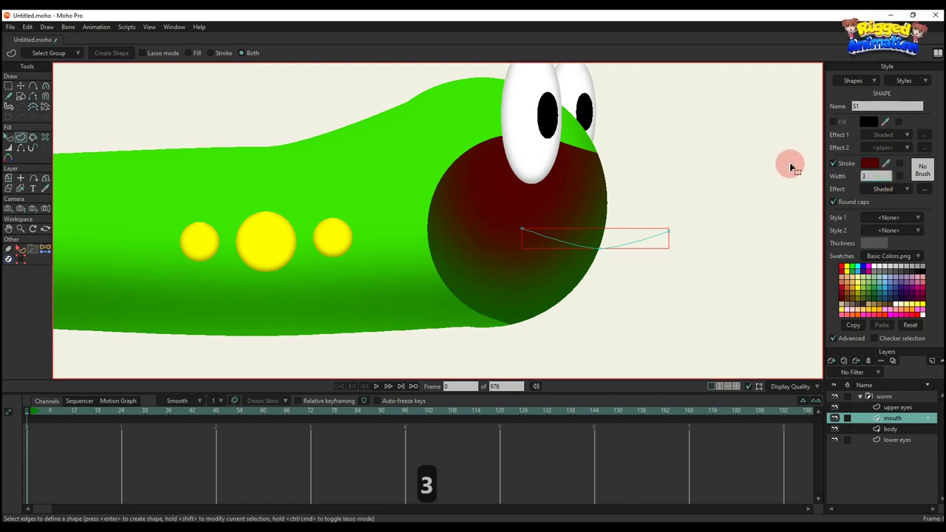
{"action": "key", "text": "Return"}
{"action": "scroll", "coordinate": [883, 176], "scroll_direction": "up", "scroll_amount": 17}
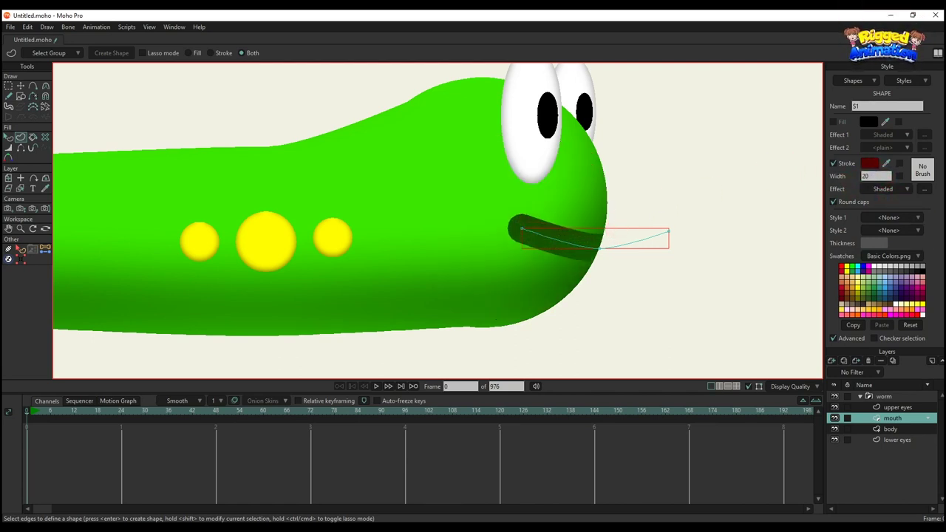
{"action": "left_click", "coordinate": [892, 191]}
{"action": "left_click", "coordinate": [901, 200]}
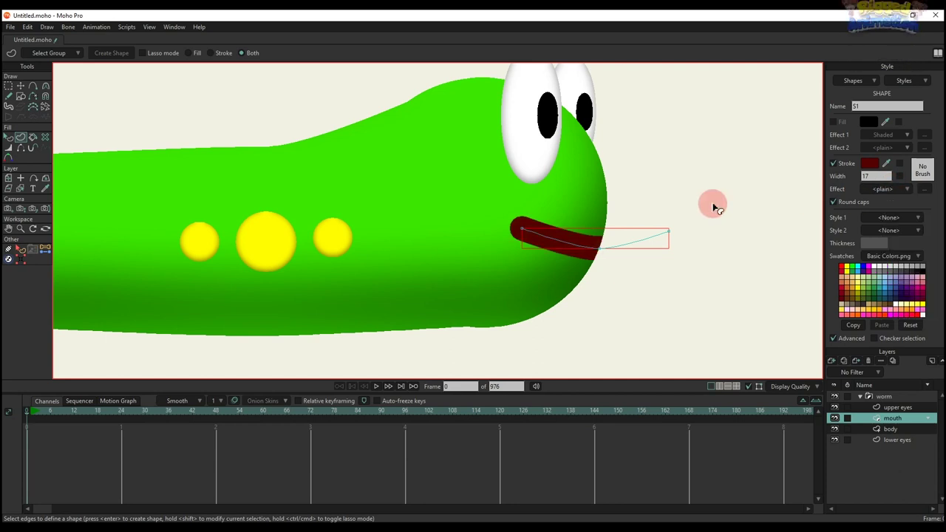
Make the two end points of the mouth curve peaked.
{"action": "key", "text": "q"}
{"action": "left_click", "coordinate": [713, 207]}
{"action": "scroll", "coordinate": [514, 259], "scroll_direction": "down", "scroll_amount": 5}
{"action": "scroll", "coordinate": [524, 255], "scroll_direction": "up", "scroll_amount": 4}
{"action": "key", "text": "t"}
{"action": "scroll", "coordinate": [553, 249], "scroll_direction": "up", "scroll_amount": 4}
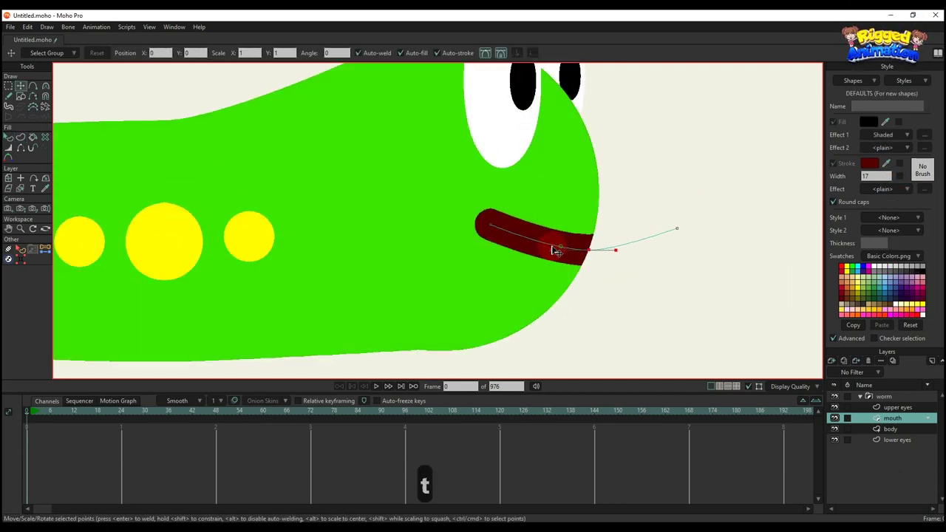
{"action": "left_click", "coordinate": [627, 256]}
{"action": "left_click", "coordinate": [484, 214]}
{"action": "key", "text": "g"}
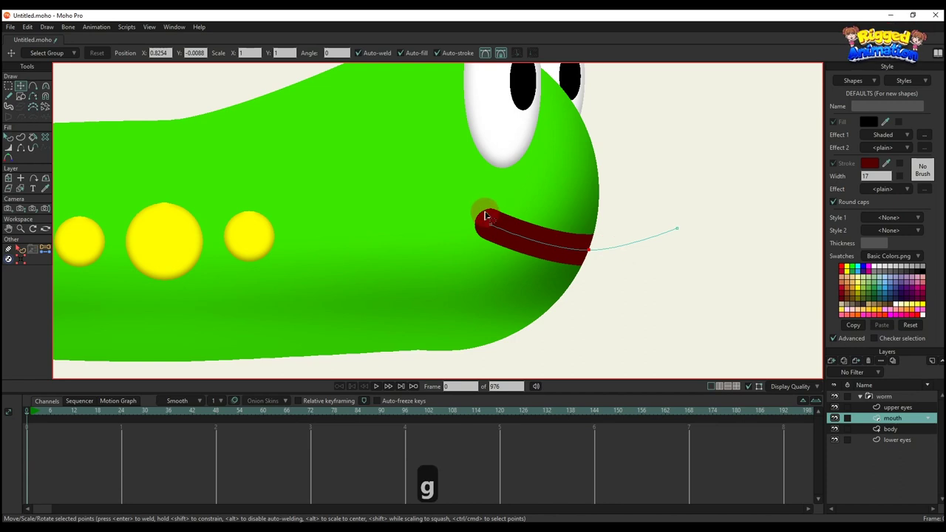
{"action": "key", "text": "c"}
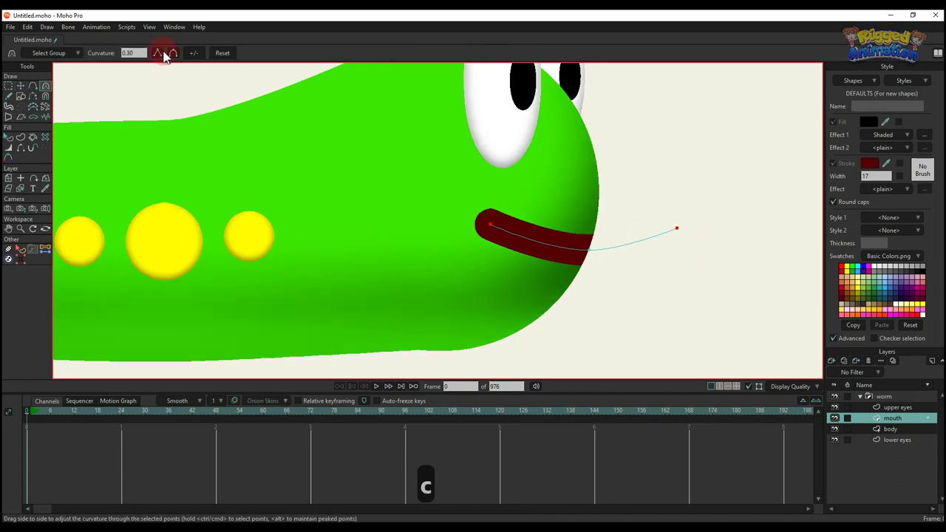
{"action": "left_click", "coordinate": [160, 53]}
Nudge the front end point of the mouth curve slightly farther outside the head.
{"action": "key", "text": "t"}
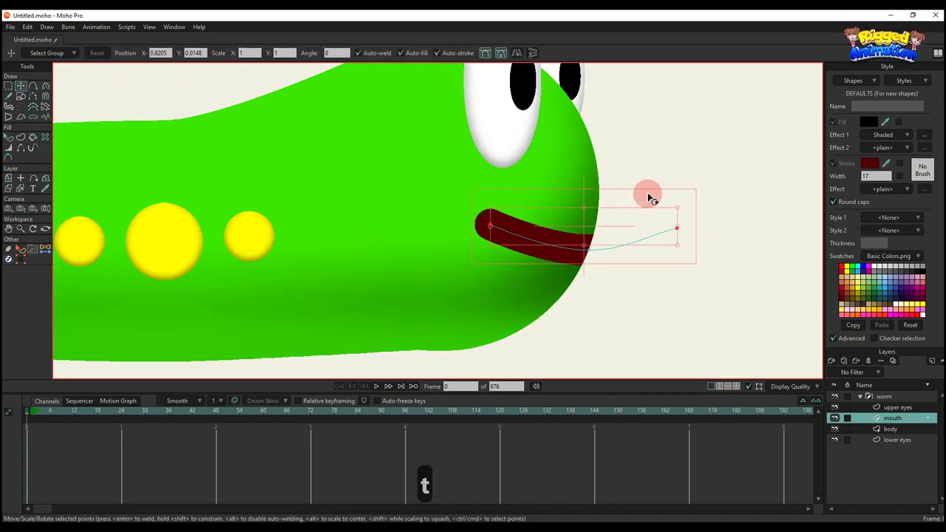
{"action": "left_click", "coordinate": [612, 202]}
{"action": "left_click_drag", "start_coordinate": [670, 233], "coordinate": [681, 234]}
{"action": "key", "text": "c"}
{"action": "key", "text": "q"}
{"action": "scroll", "coordinate": [577, 249], "scroll_direction": "down", "scroll_amount": 5}
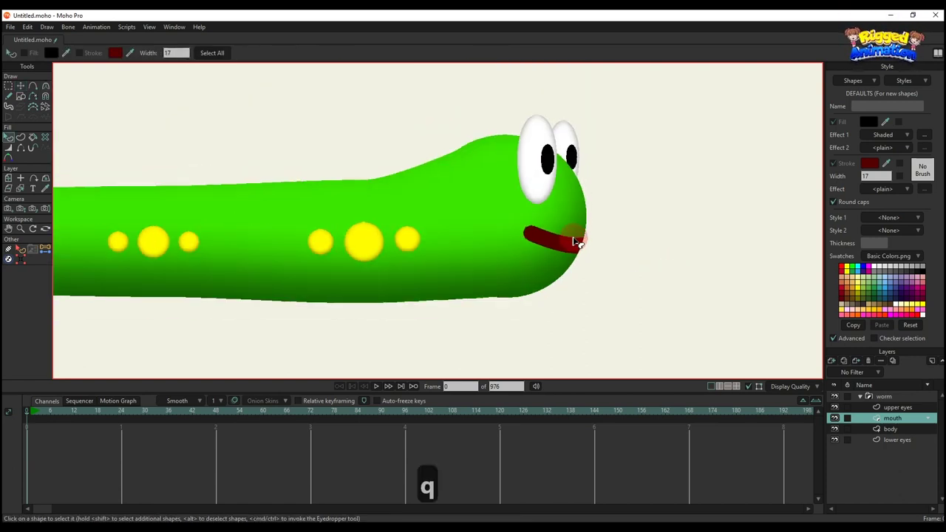
{"action": "scroll", "coordinate": [572, 247], "scroll_direction": "up", "scroll_amount": 3}
Apply a Shaded effect to the mouth's stroke with a light angle of 90.
{"action": "left_click", "coordinate": [570, 247]}
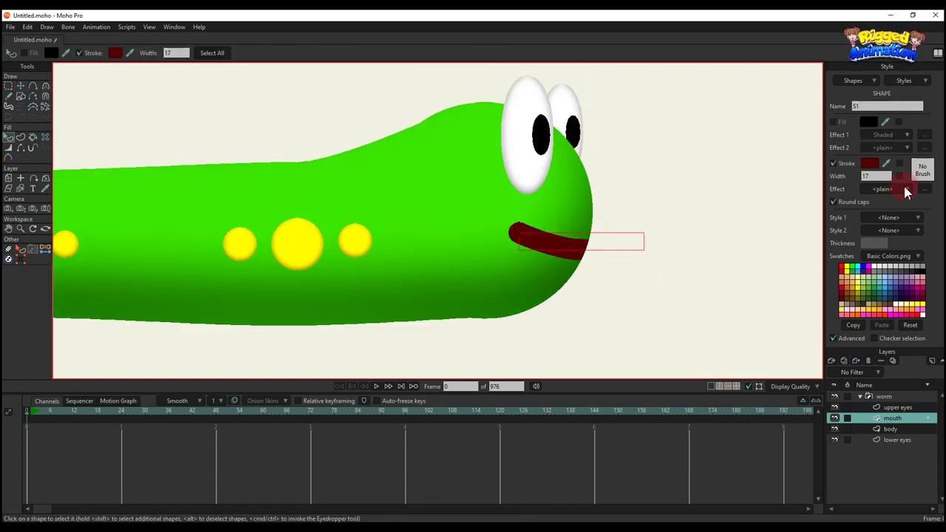
{"action": "left_click", "coordinate": [907, 191]}
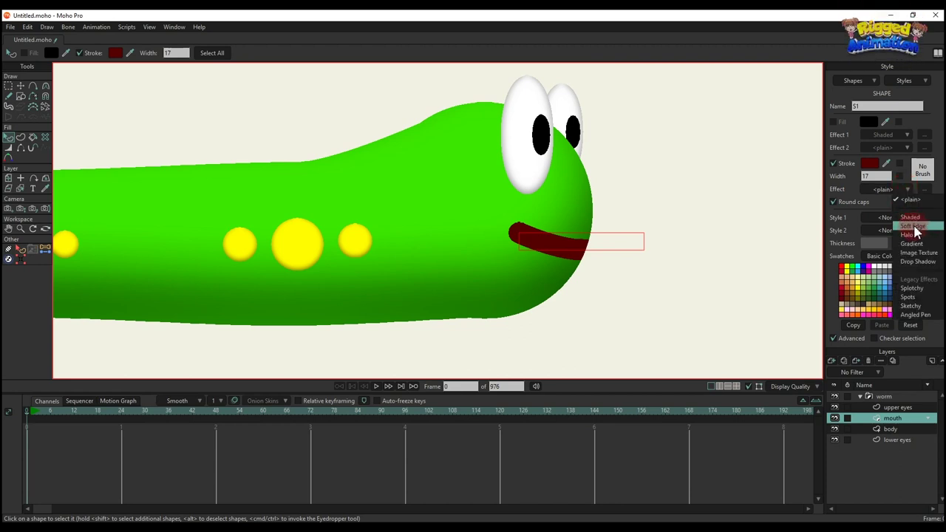
{"action": "left_click", "coordinate": [910, 214]}
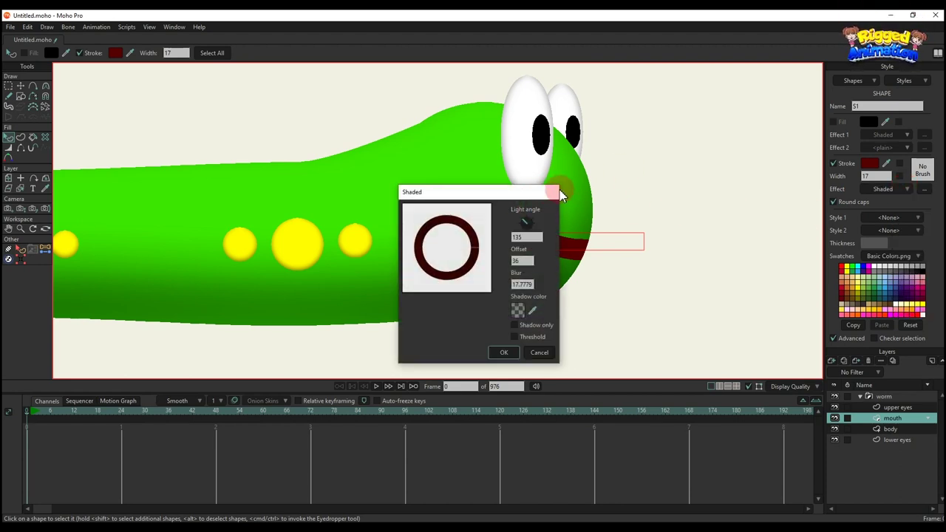
{"action": "left_click_drag", "start_coordinate": [550, 192], "coordinate": [764, 119]}
{"action": "left_click_drag", "start_coordinate": [752, 152], "coordinate": [753, 150]}
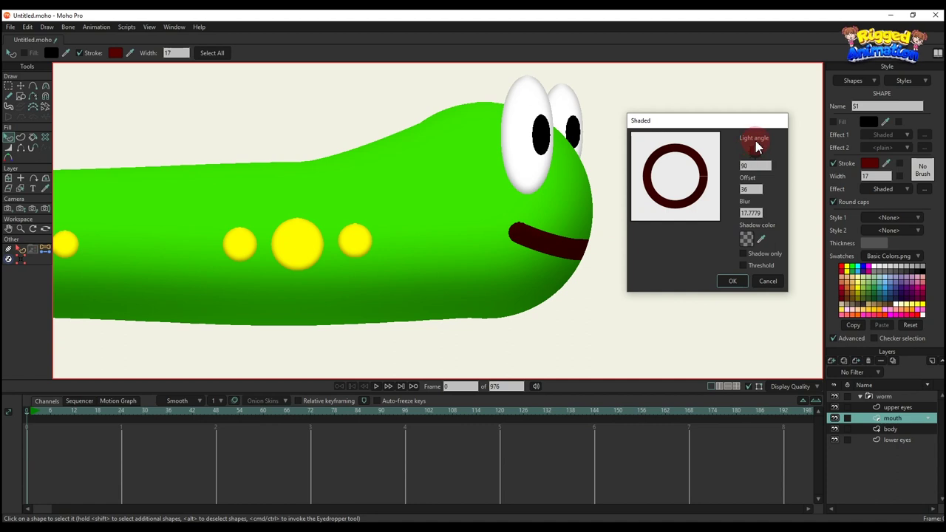
{"action": "left_click", "coordinate": [746, 238]}
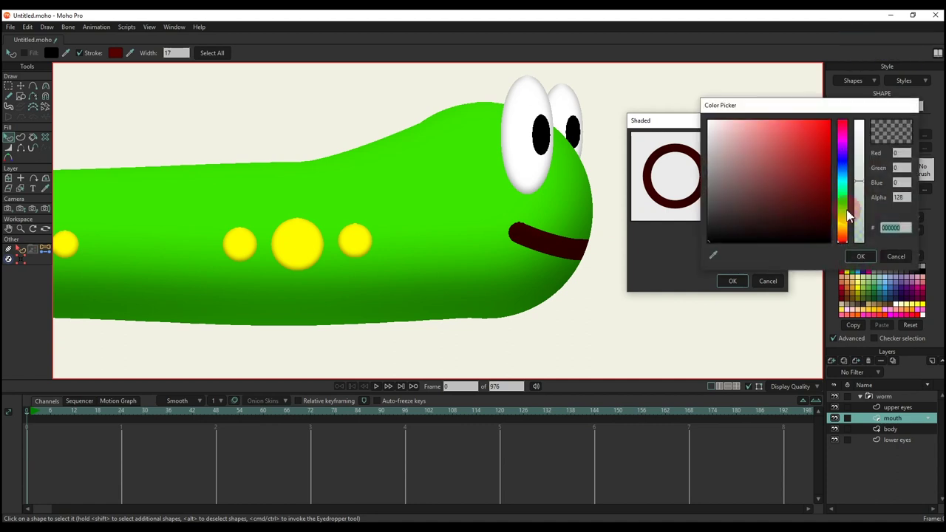
{"action": "left_click_drag", "start_coordinate": [816, 173], "coordinate": [828, 127]}
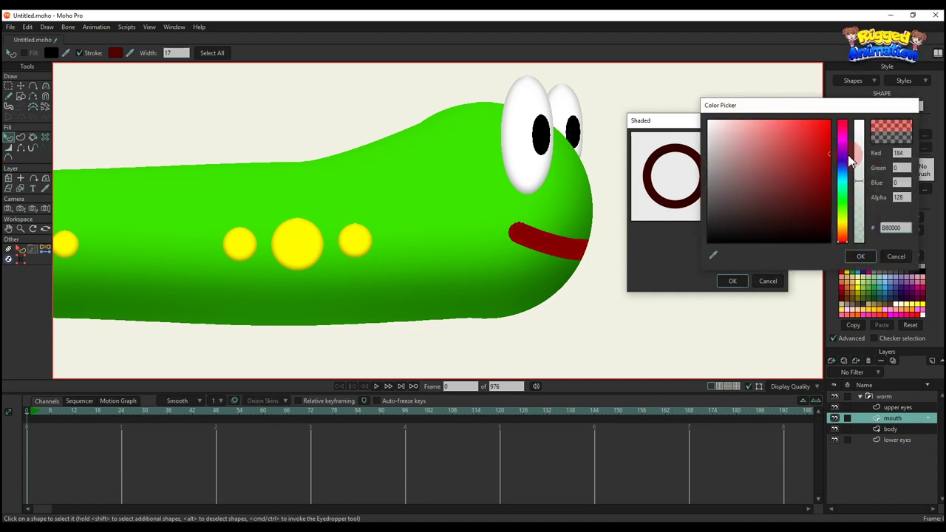
{"action": "left_click_drag", "start_coordinate": [848, 222], "coordinate": [664, 294]}
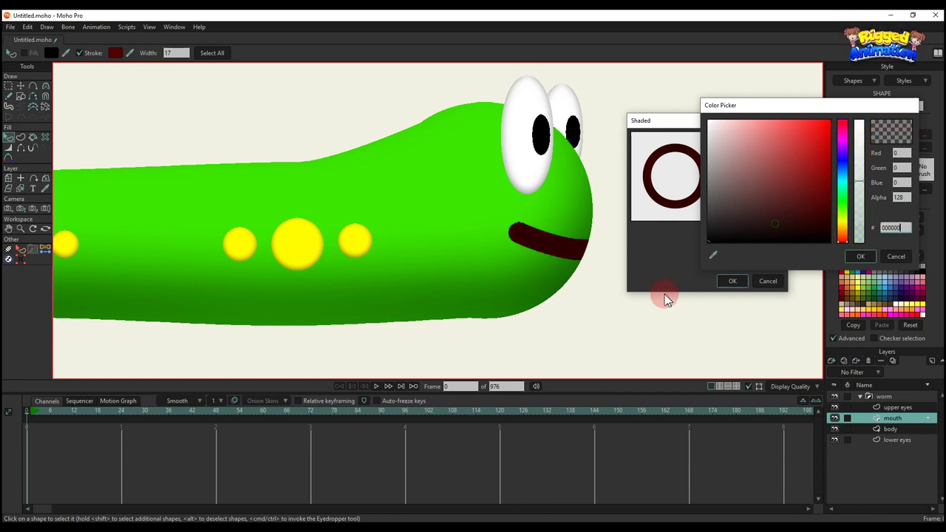
{"action": "left_click", "coordinate": [858, 256]}
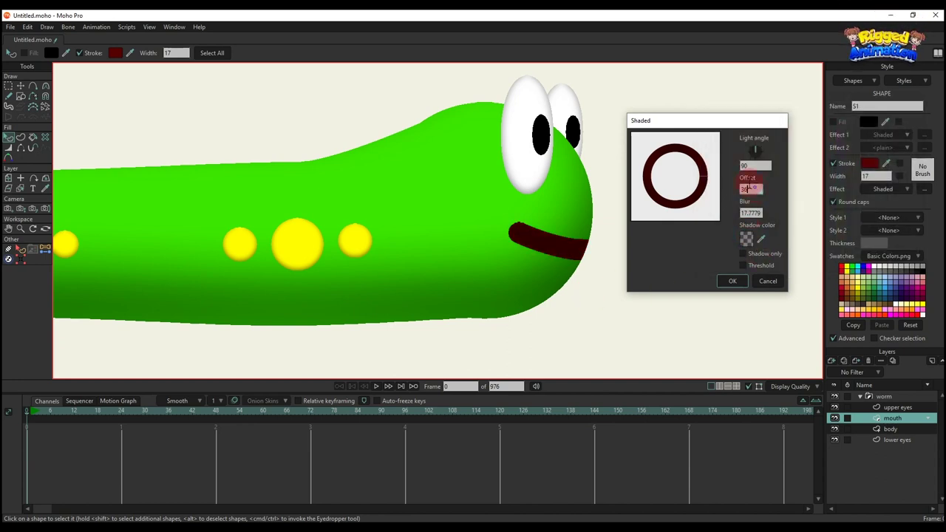
Set the mouth stroke's Shaded effect to an offset of 1 and a blur of 4.50.
{"action": "left_click_drag", "start_coordinate": [748, 186], "coordinate": [569, 59]}
{"action": "type", "text": "1"}
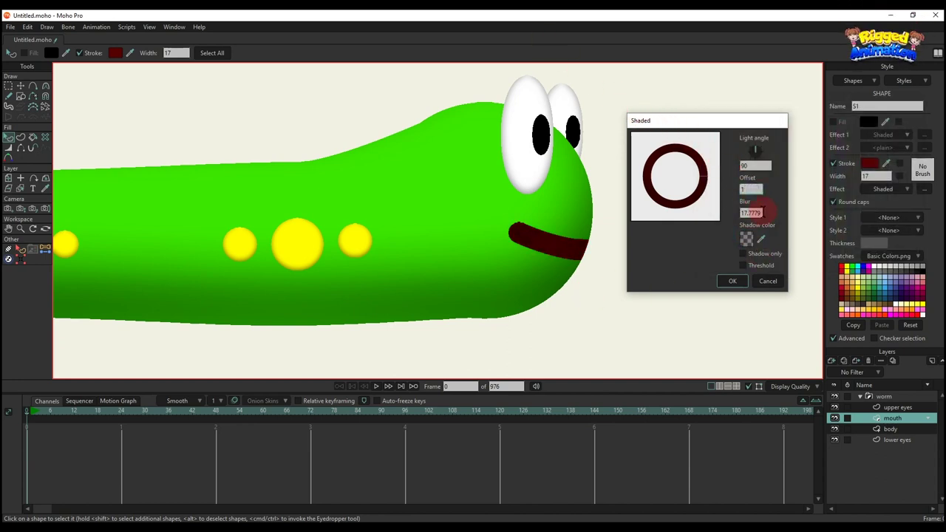
{"action": "left_click_drag", "start_coordinate": [651, 105], "coordinate": [546, 66]}
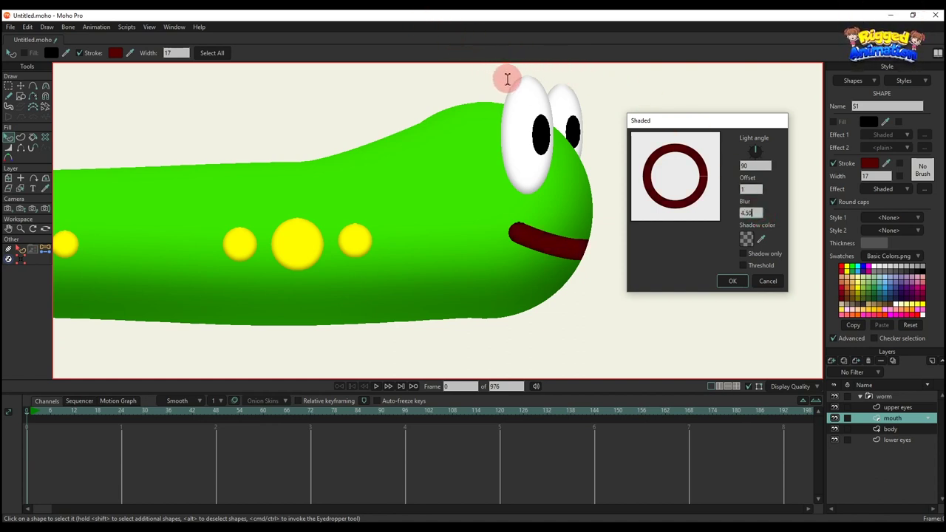
{"action": "left_click", "coordinate": [709, 164]}
{"action": "left_click", "coordinate": [732, 281]}
Change the mouth's stroke color to the brighter dark red 860003.
{"action": "left_click", "coordinate": [869, 163]}
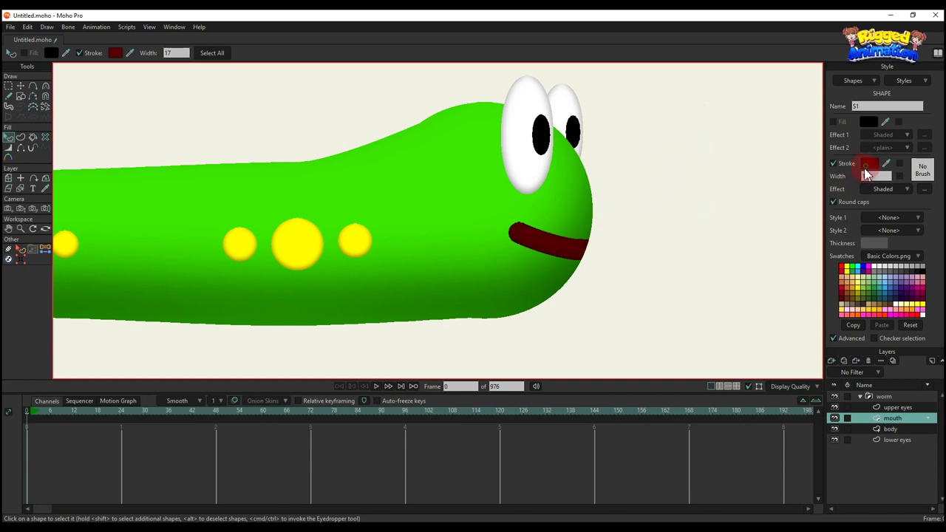
{"action": "left_click", "coordinate": [828, 179]}
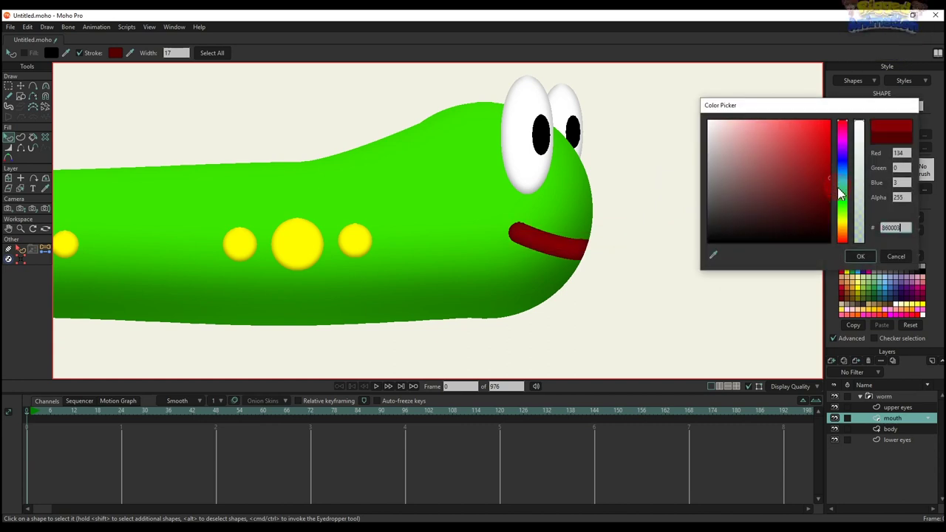
{"action": "left_click", "coordinate": [859, 257]}
{"action": "scroll", "coordinate": [684, 239], "scroll_direction": "down", "scroll_amount": 5}
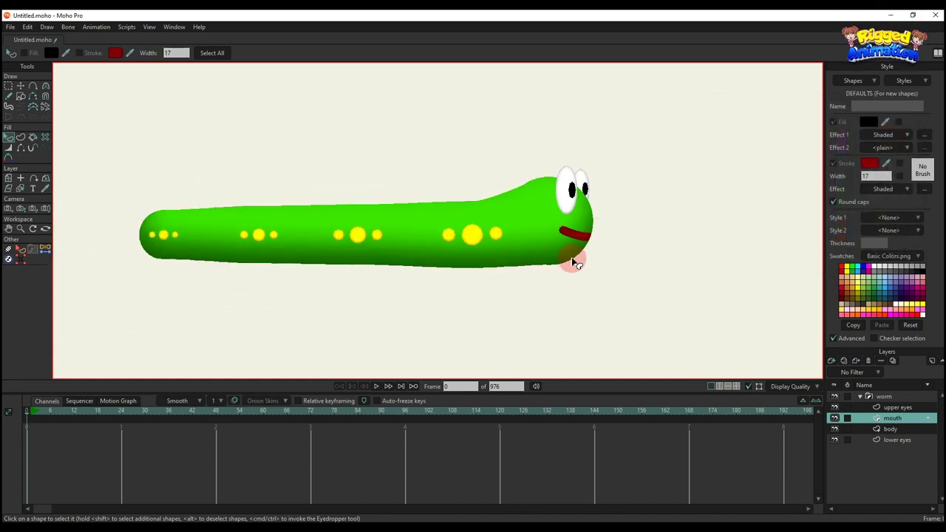
{"action": "scroll", "coordinate": [565, 255], "scroll_direction": "down", "scroll_amount": 2}
Shift the mouth curve's middle point slightly down near the head's edge and lengthen both of its curve handles.
{"action": "scroll", "coordinate": [621, 229], "scroll_direction": "up", "scroll_amount": 8}
{"action": "key", "text": "t"}
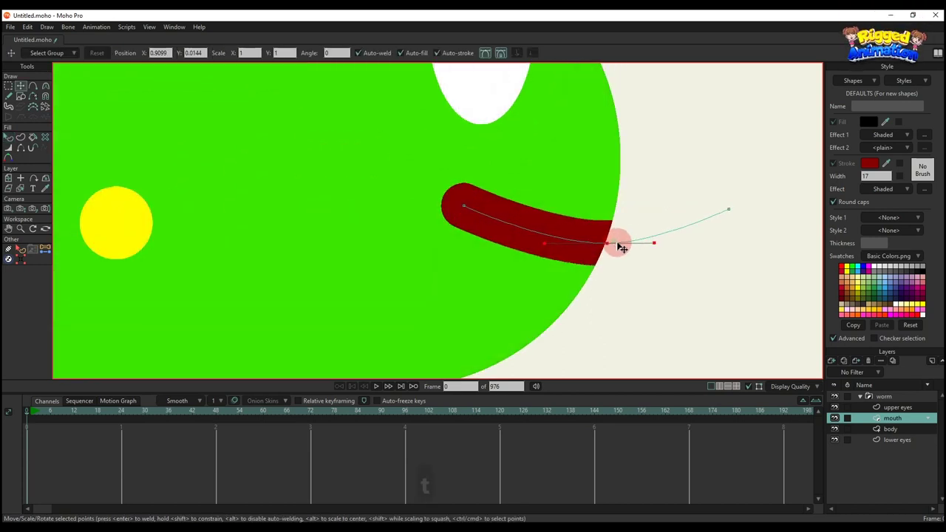
{"action": "left_click_drag", "start_coordinate": [617, 244], "coordinate": [611, 246]}
{"action": "left_click_drag", "start_coordinate": [547, 246], "coordinate": [540, 247]}
{"action": "left_click_drag", "start_coordinate": [656, 246], "coordinate": [659, 246]}
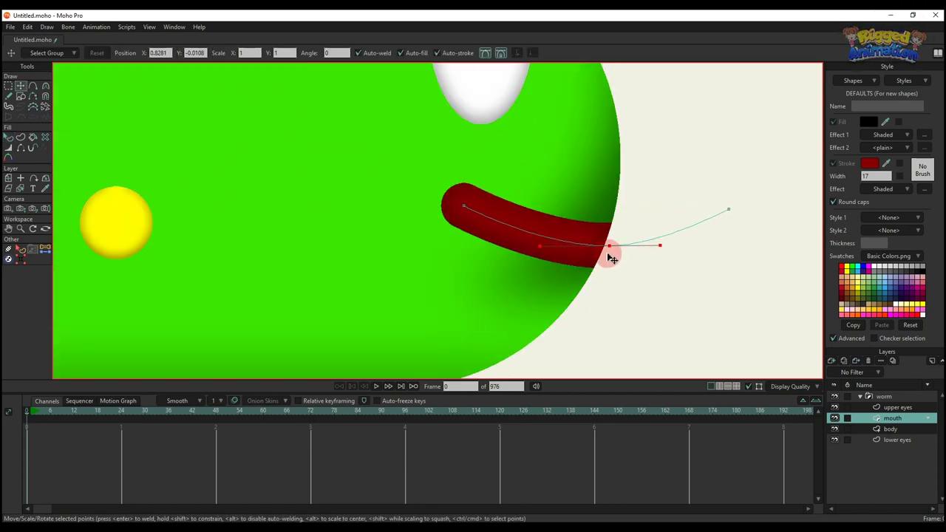
{"action": "scroll", "coordinate": [591, 247], "scroll_direction": "up", "scroll_amount": 2}
{"action": "key", "text": "q"}
{"action": "scroll", "coordinate": [569, 239], "scroll_direction": "down", "scroll_amount": 6}
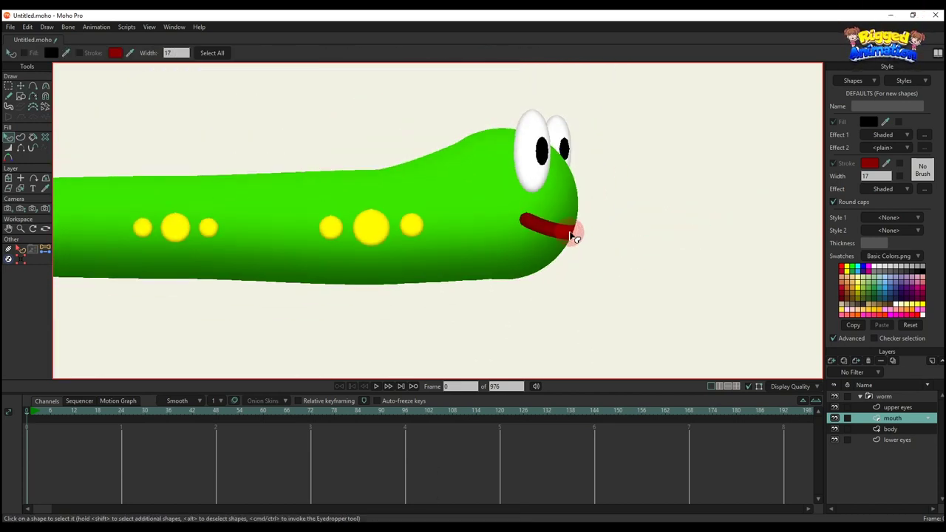
{"action": "scroll", "coordinate": [584, 238], "scroll_direction": "down", "scroll_amount": 2}
Nudge the mouth's inner end point slightly toward the front of the head and lower the curve's middle point a little.
{"action": "key", "text": "t"}
{"action": "scroll", "coordinate": [487, 203], "scroll_direction": "up", "scroll_amount": 8}
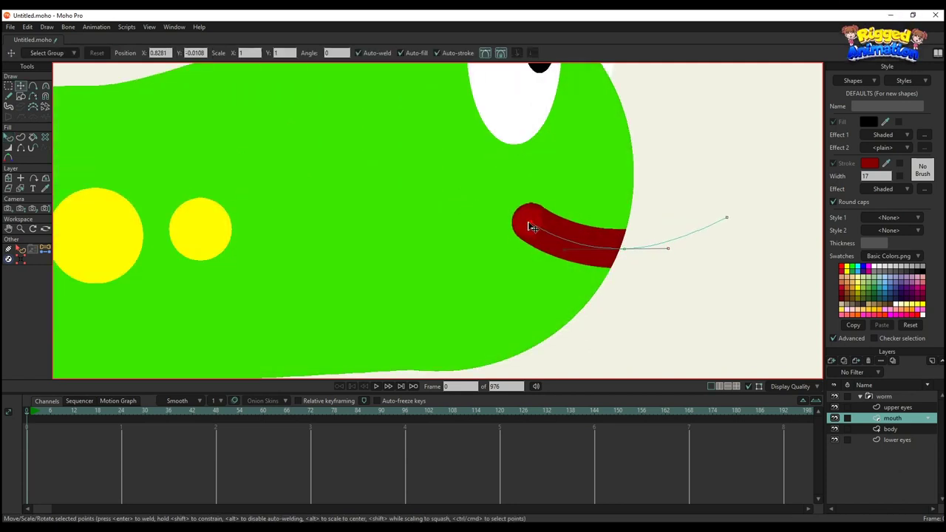
{"action": "left_click_drag", "start_coordinate": [529, 223], "coordinate": [533, 224]}
{"action": "left_click", "coordinate": [591, 252]}
{"action": "left_click_drag", "start_coordinate": [624, 251], "coordinate": [622, 254]}
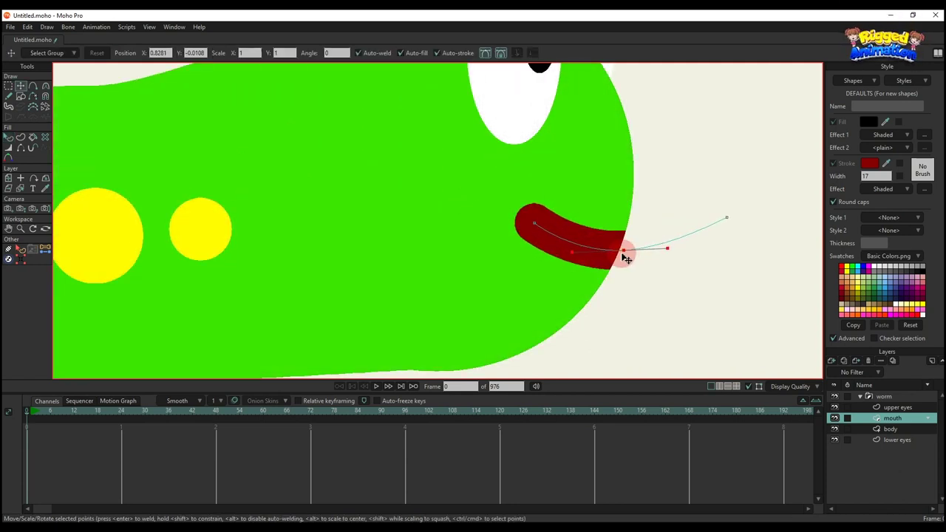
{"action": "key", "text": "q"}
{"action": "scroll", "coordinate": [569, 244], "scroll_direction": "down", "scroll_amount": 8}
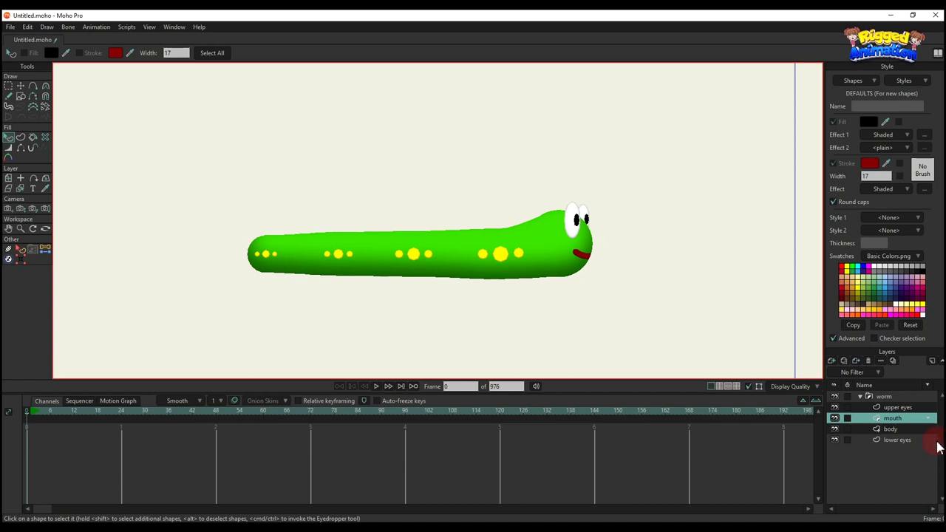
Add a vector layer named antennae directly above the lower eyes layer and exclude it from masking.
{"action": "left_click", "coordinate": [900, 440]}
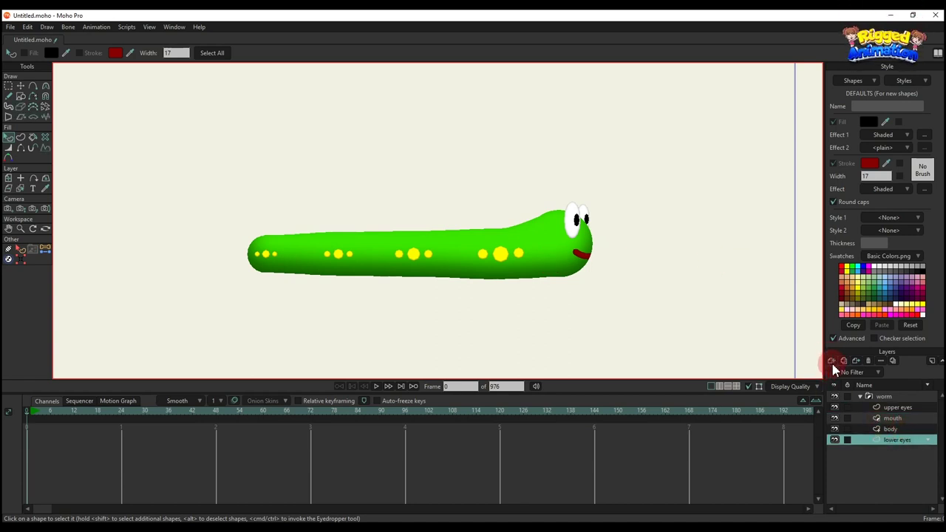
{"action": "left_click", "coordinate": [831, 362]}
{"action": "left_click", "coordinate": [881, 449]}
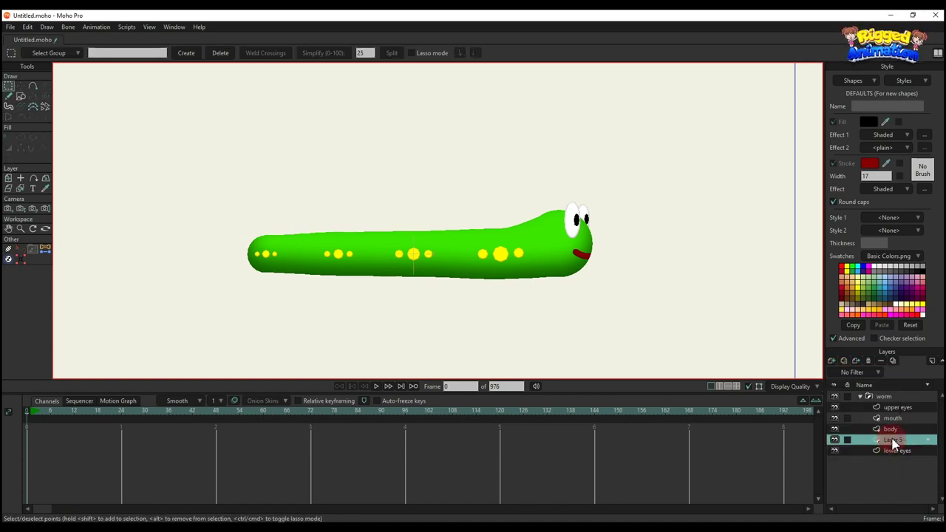
{"action": "double_click", "coordinate": [892, 441]}
{"action": "type", "text": "anten"}
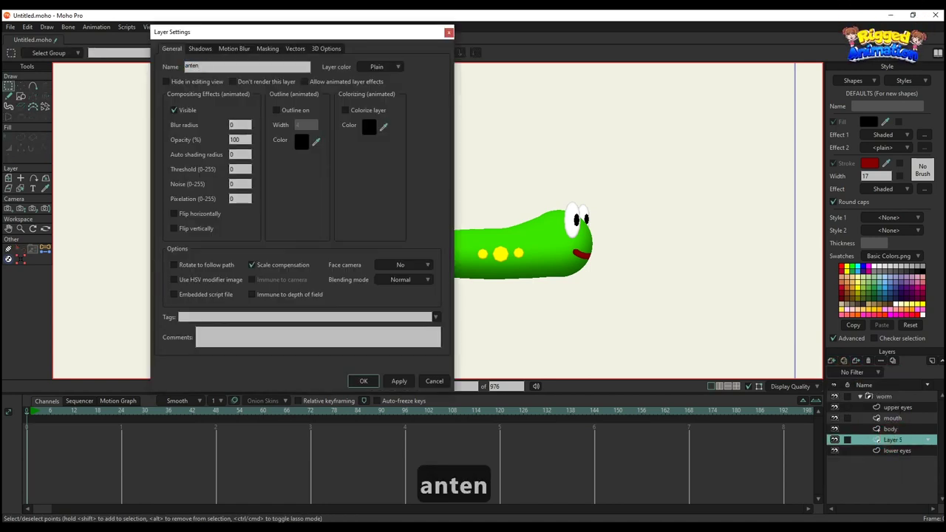
{"action": "type", "text": "nae"}
{"action": "key", "text": "Return"}
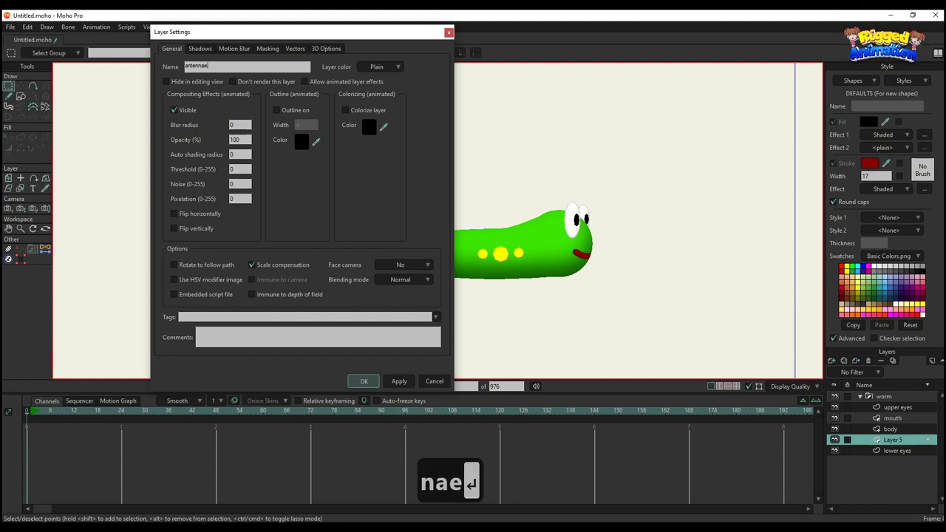
{"action": "right_click", "coordinate": [897, 441]}
{"action": "left_click", "coordinate": [828, 403]}
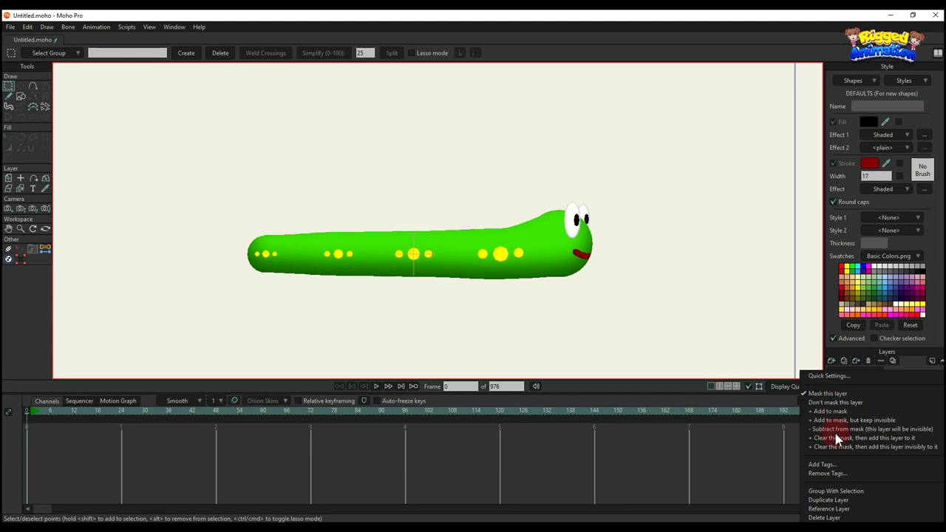
Draw an antenna curve from above the worm's head down into it and bend it into a smooth backward arc.
{"action": "left_click", "coordinate": [33, 85]}
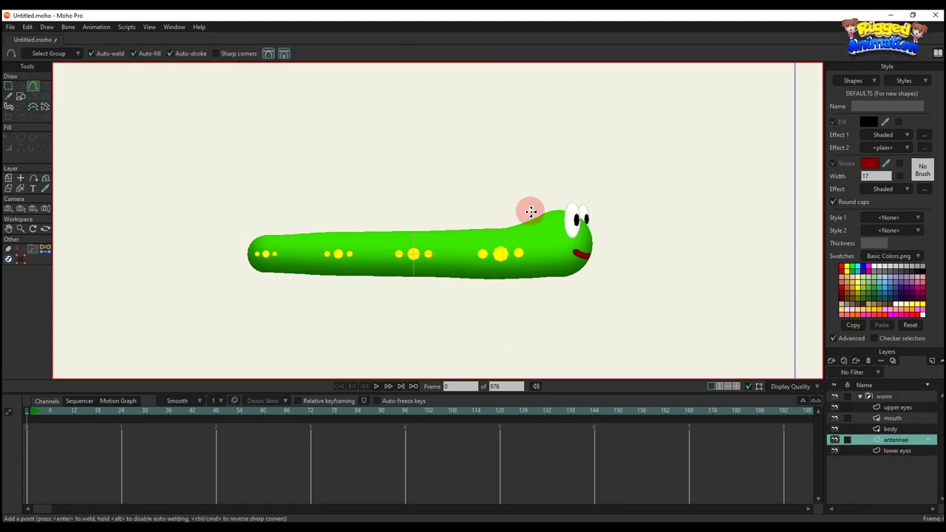
{"action": "scroll", "coordinate": [526, 209], "scroll_direction": "up", "scroll_amount": 4}
{"action": "left_click_drag", "start_coordinate": [474, 141], "coordinate": [529, 235]}
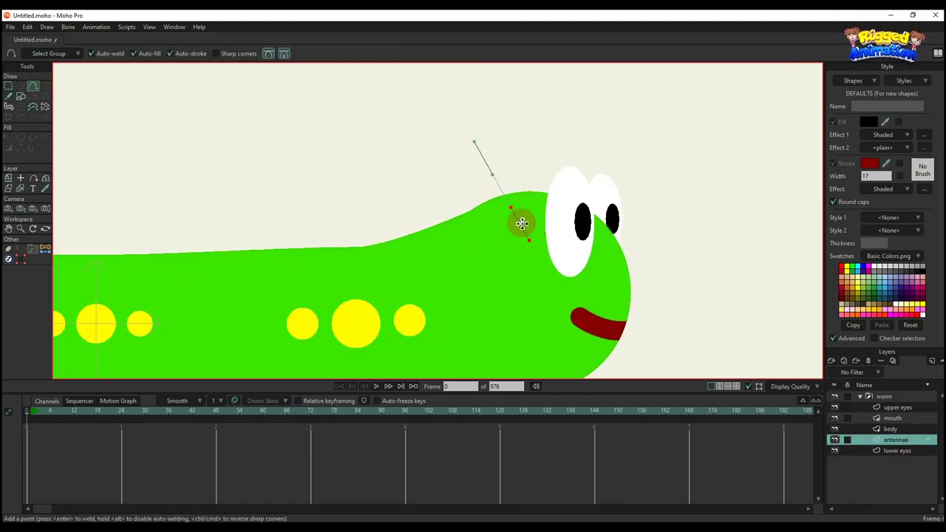
{"action": "key", "text": "c"}
{"action": "left_click_drag", "start_coordinate": [508, 173], "coordinate": [505, 138]}
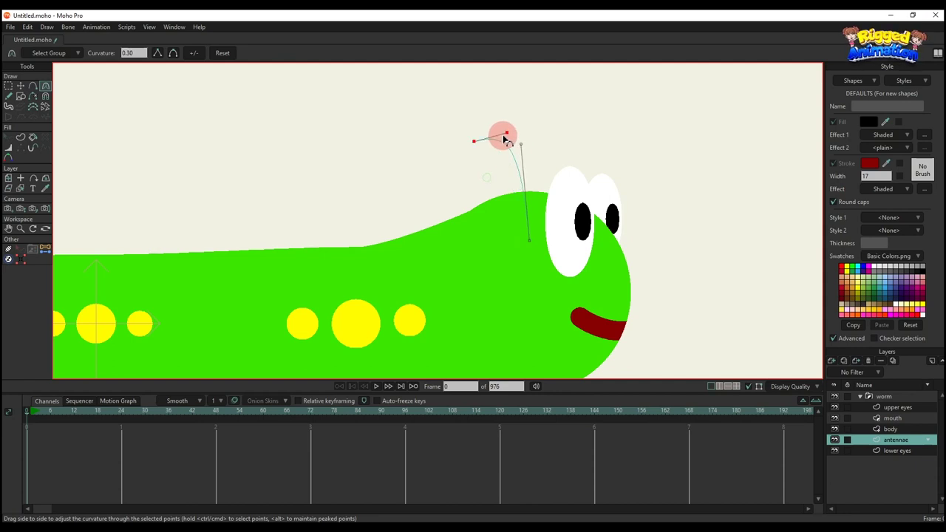
{"action": "left_click_drag", "start_coordinate": [521, 190], "coordinate": [510, 150]}
Create a stroke shape from the whole antenna curve.
{"action": "key", "text": "t"}
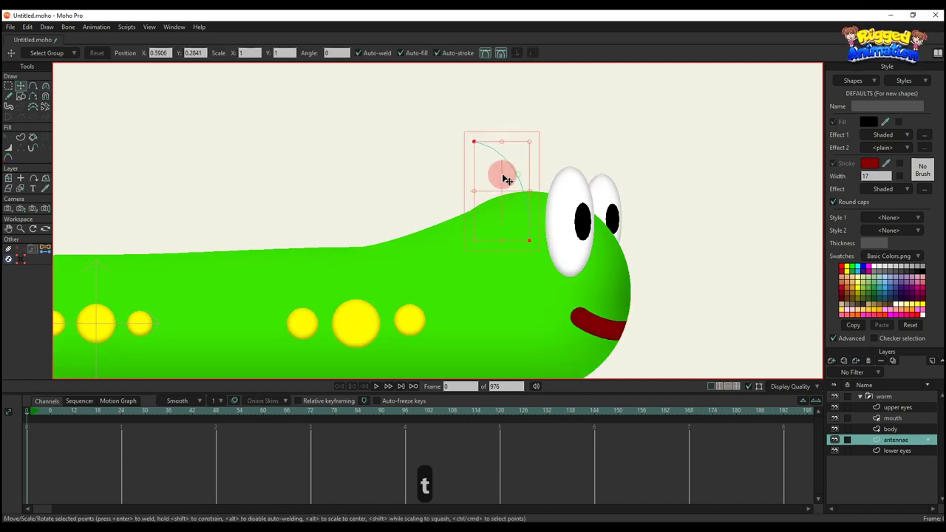
{"action": "left_click", "coordinate": [21, 137]}
{"action": "left_click", "coordinate": [103, 63]}
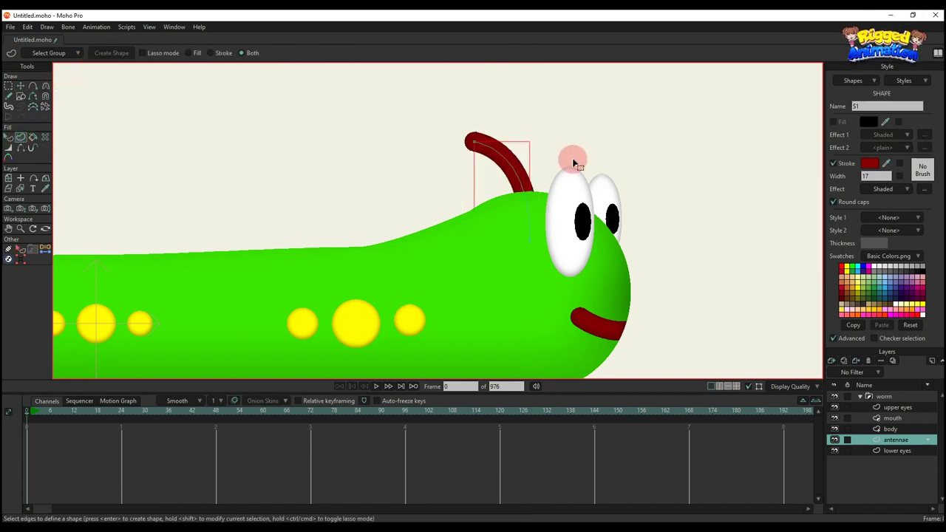
{"action": "scroll", "coordinate": [567, 158], "scroll_direction": "down", "scroll_amount": 2}
Sample the worm body's bright green as the antenna's stroke color.
{"action": "key", "text": "q"}
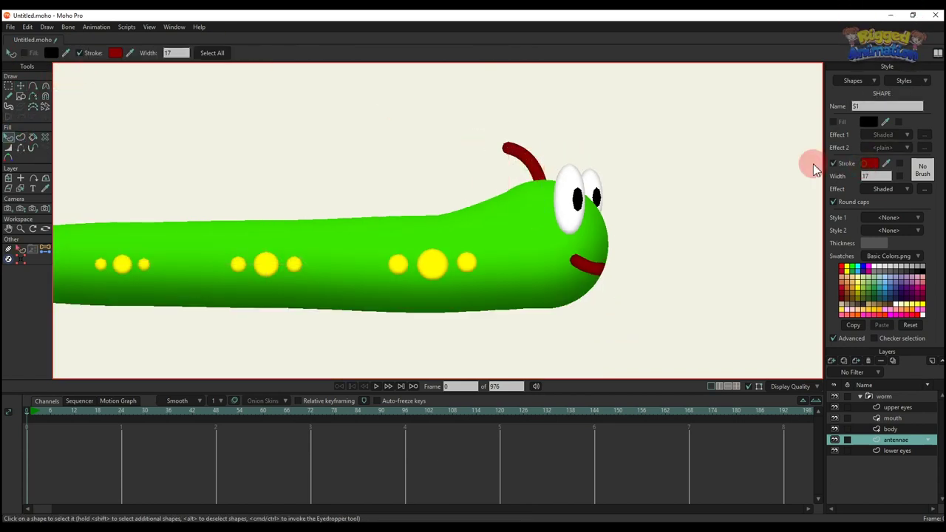
{"action": "left_click", "coordinate": [869, 164]}
{"action": "left_click", "coordinate": [896, 256]}
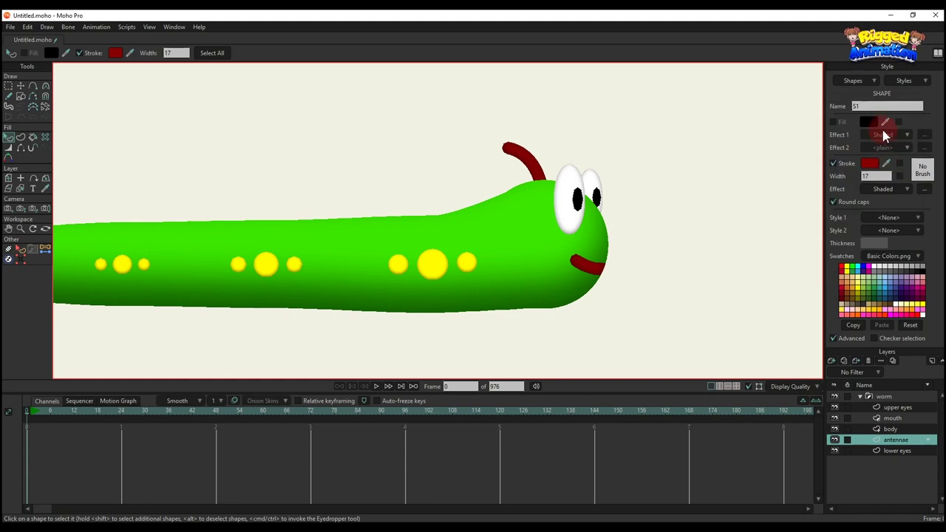
{"action": "left_click_drag", "start_coordinate": [564, 239], "coordinate": [524, 219]}
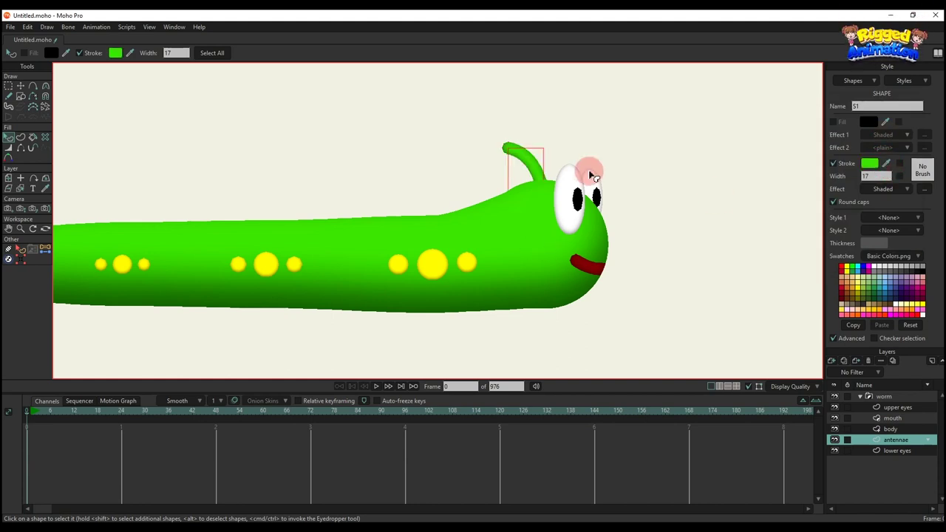
Move the antenna's tip higher and farther back to lengthen the antenna.
{"action": "scroll", "coordinate": [639, 153], "scroll_direction": "up", "scroll_amount": 6}
{"action": "key", "text": "t"}
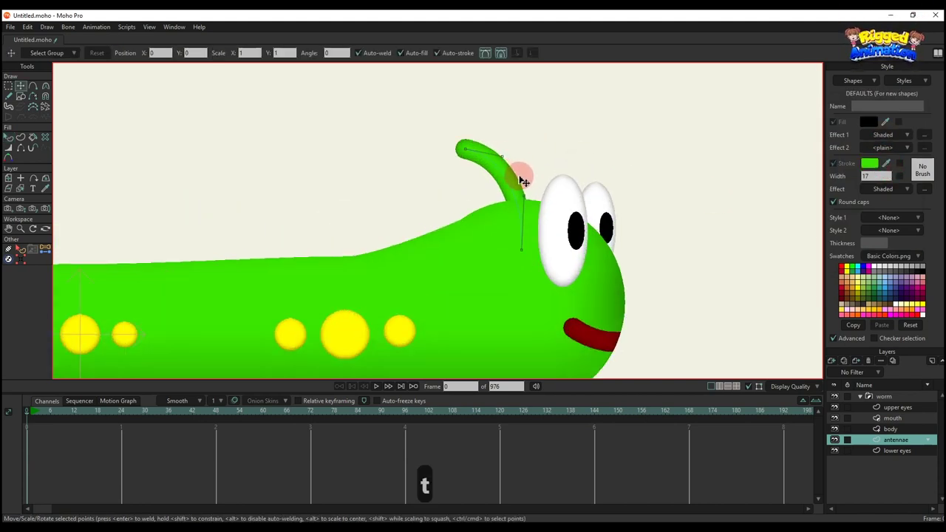
{"action": "left_click_drag", "start_coordinate": [452, 146], "coordinate": [434, 107]}
{"action": "scroll", "coordinate": [481, 118], "scroll_direction": "down", "scroll_amount": 3}
Taper the antenna by reducing the line width of its base point inside the head to about 34 percent.
{"action": "key", "text": "w"}
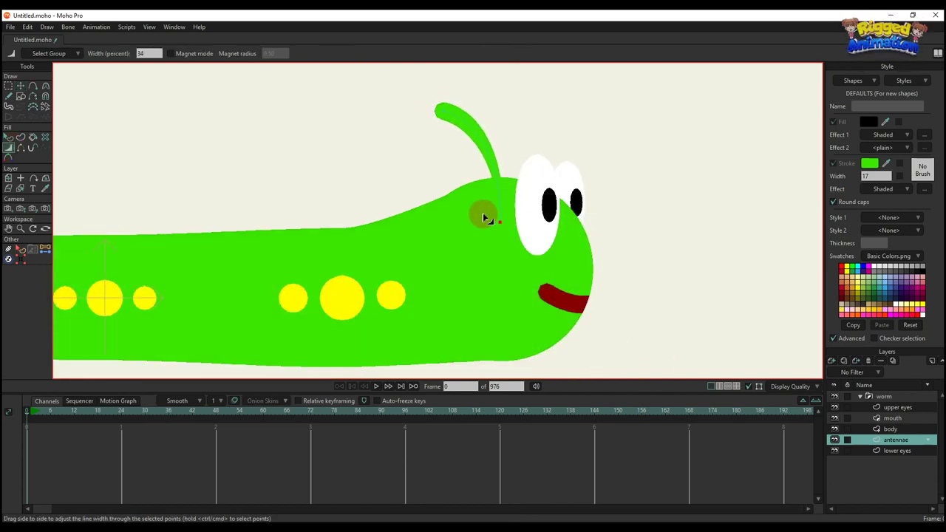
{"action": "scroll", "coordinate": [485, 200], "scroll_direction": "down", "scroll_amount": 2}
{"action": "key", "text": "q"}
{"action": "scroll", "coordinate": [501, 190], "scroll_direction": "down", "scroll_amount": 2}
{"action": "scroll", "coordinate": [486, 165], "scroll_direction": "up", "scroll_amount": 3}
Duplicate the antenna, flip the copy horizontally, place it behind the eyes and pull its tip closer to the head.
{"action": "key", "text": "t"}
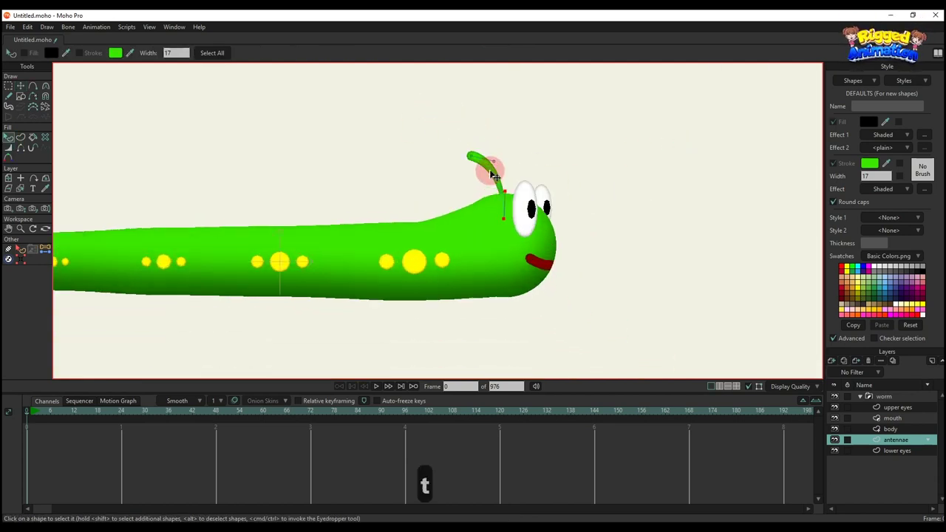
{"action": "scroll", "coordinate": [500, 165], "scroll_direction": "up", "scroll_amount": 2}
{"action": "key", "text": "ctrl+c"}
{"action": "key", "text": "ctrl+v"}
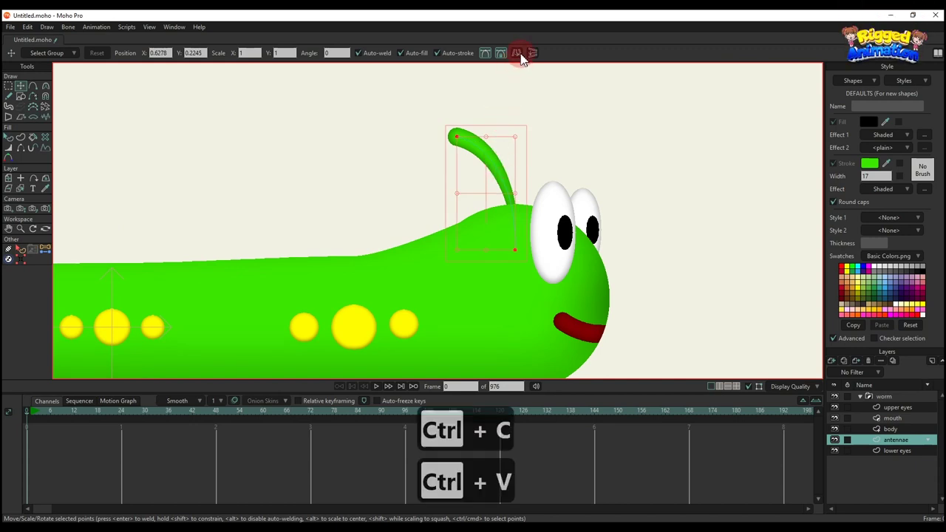
{"action": "left_click", "coordinate": [516, 53]}
{"action": "mouse_move", "coordinate": [521, 158]}
{"action": "left_mouse_down"}
{"action": "mouse_move", "coordinate": [555, 191]}
{"action": "mouse_move", "coordinate": [561, 185]}
{"action": "mouse_move", "coordinate": [563, 199]}
{"action": "mouse_move", "coordinate": [577, 199]}
{"action": "left_mouse_up"}
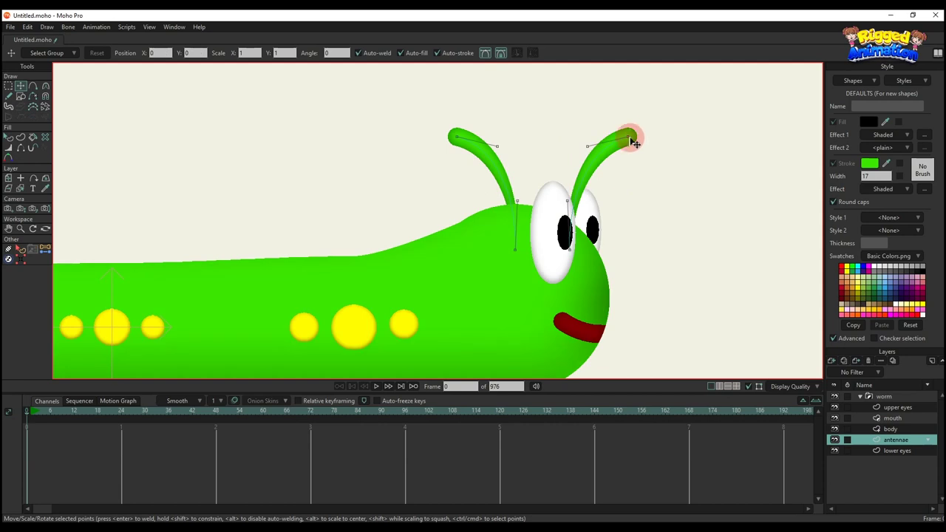
{"action": "mouse_move", "coordinate": [632, 137]}
{"action": "left_mouse_down"}
{"action": "mouse_move", "coordinate": [602, 153]}
{"action": "mouse_move", "coordinate": [601, 139]}
{"action": "left_mouse_up"}
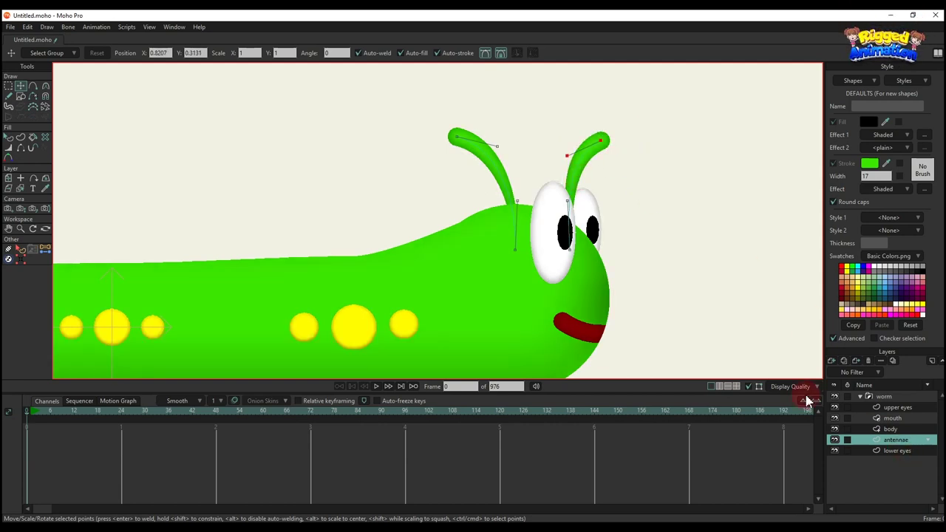
Move the lower eyes layer above the antennae layer in the layer order.
{"action": "left_click_drag", "start_coordinate": [897, 452], "coordinate": [895, 436]}
{"action": "key", "text": "q"}
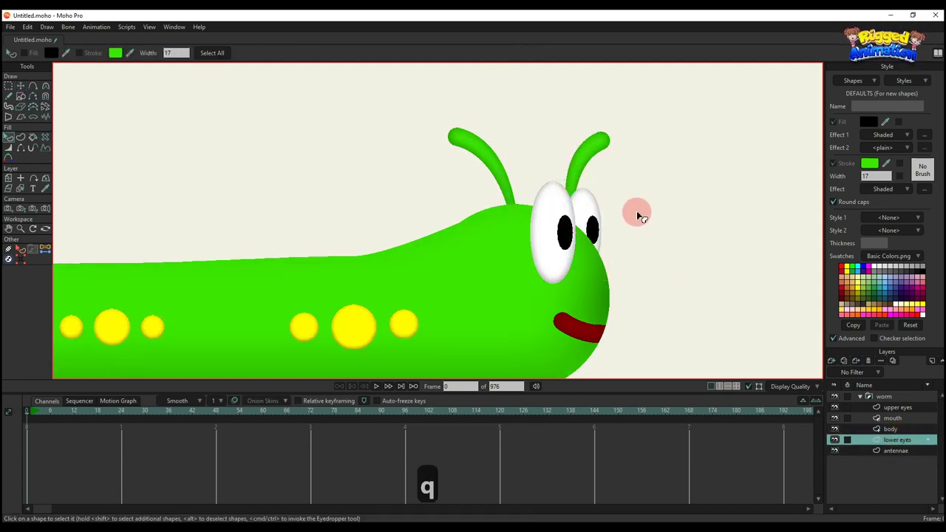
{"action": "scroll", "coordinate": [571, 196], "scroll_direction": "down", "scroll_amount": 2}
{"action": "scroll", "coordinate": [499, 190], "scroll_direction": "up", "scroll_amount": 4}
On the antennae layer, shift the rear antenna forward along the head, closer to the eyes.
{"action": "key", "text": "t"}
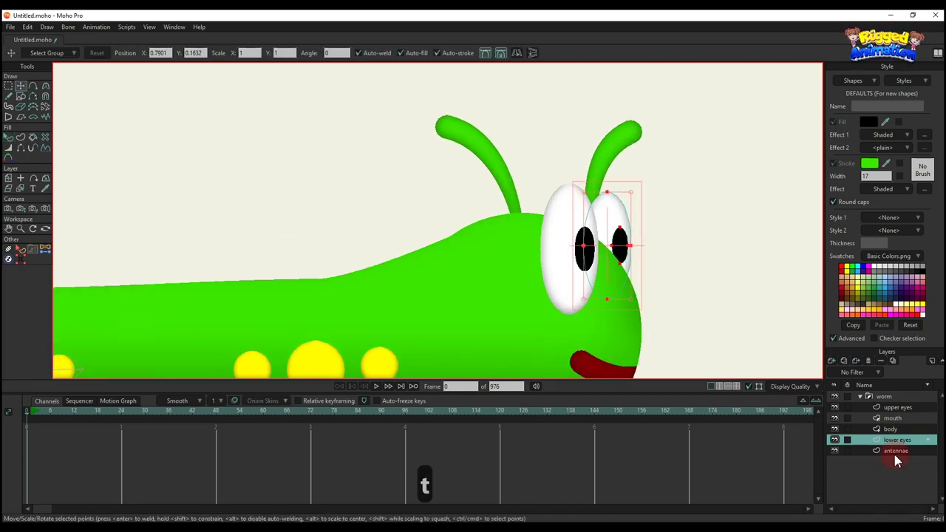
{"action": "left_click", "coordinate": [895, 452]}
{"action": "double_click", "coordinate": [505, 185]}
{"action": "left_click_drag", "start_coordinate": [507, 194], "coordinate": [537, 187]}
{"action": "key", "text": "q"}
{"action": "scroll", "coordinate": [495, 225], "scroll_direction": "down", "scroll_amount": 6}
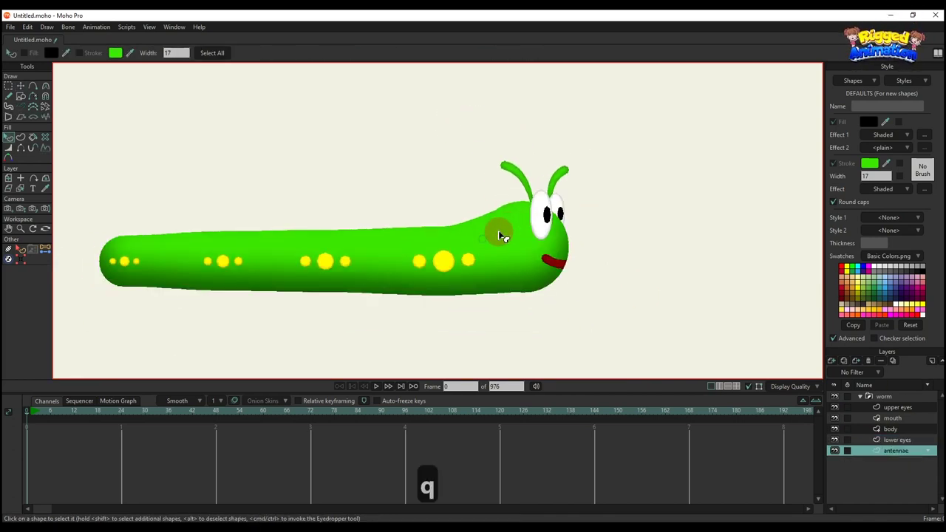
Convert the worm group layer to a bone layer.
{"action": "scroll", "coordinate": [430, 264], "scroll_direction": "up", "scroll_amount": 3}
{"action": "left_click_drag", "start_coordinate": [437, 264], "coordinate": [458, 280]}
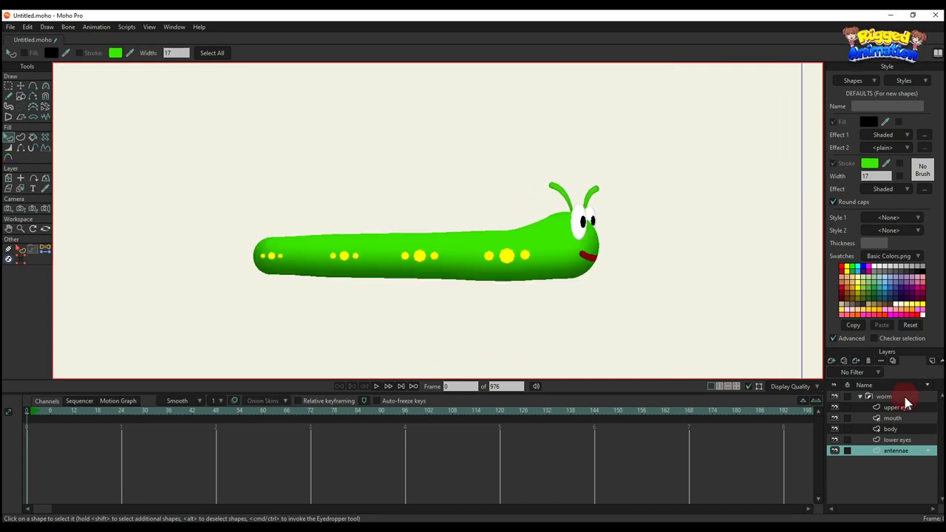
{"action": "left_click", "coordinate": [870, 398]}
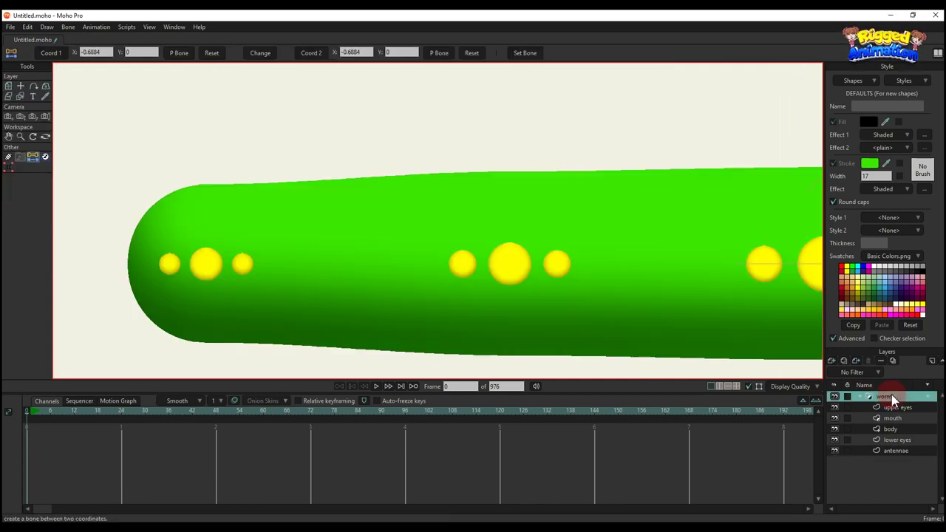
{"action": "right_click", "coordinate": [891, 398]}
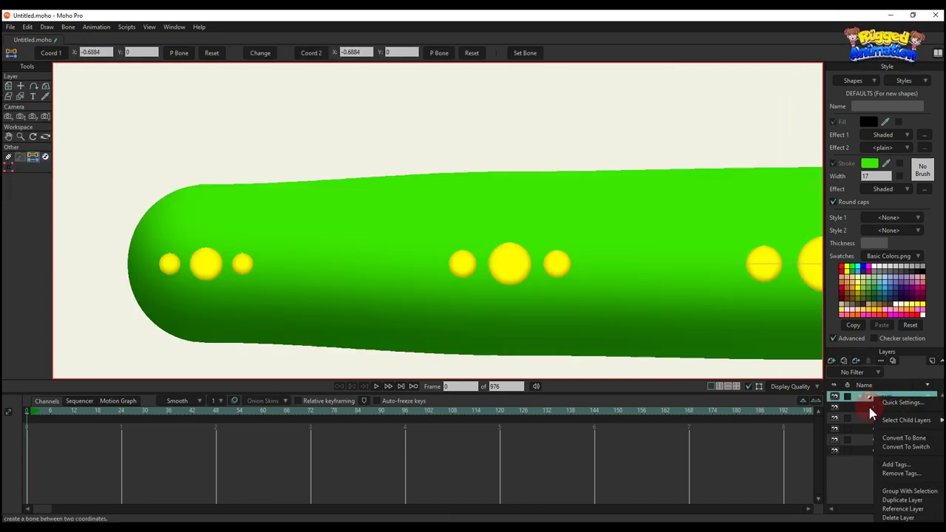
{"action": "left_click", "coordinate": [903, 437]}
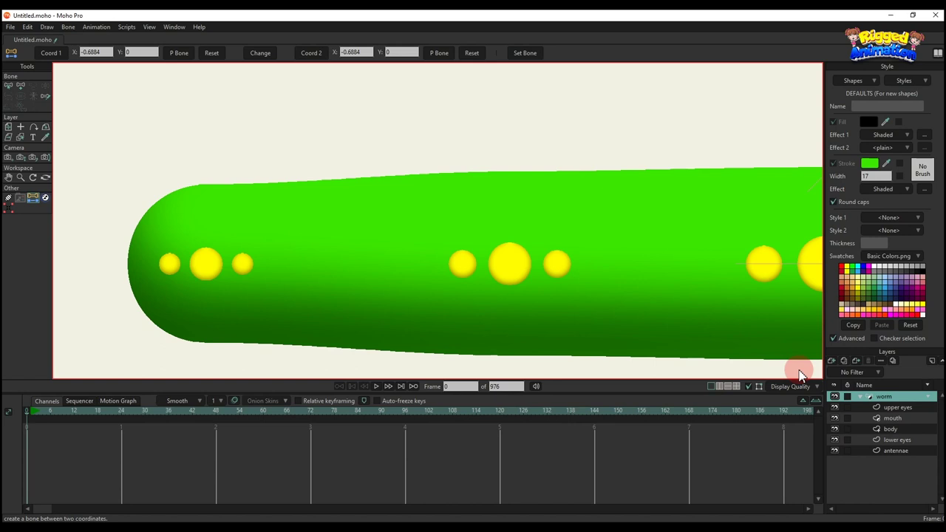
Place a pin bone on the worm layer at the body point inside the tail's middle spot, using coordinates -0.6884, 0.
{"action": "right_click", "coordinate": [323, 247], "text": "alt"}
{"action": "key", "text": "g"}
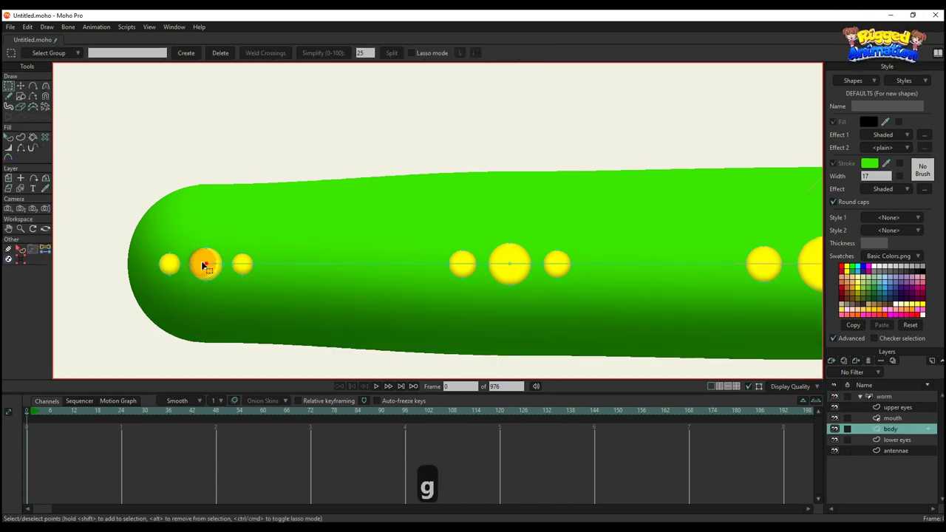
{"action": "left_click", "coordinate": [206, 264]}
{"action": "left_click", "coordinate": [45, 250]}
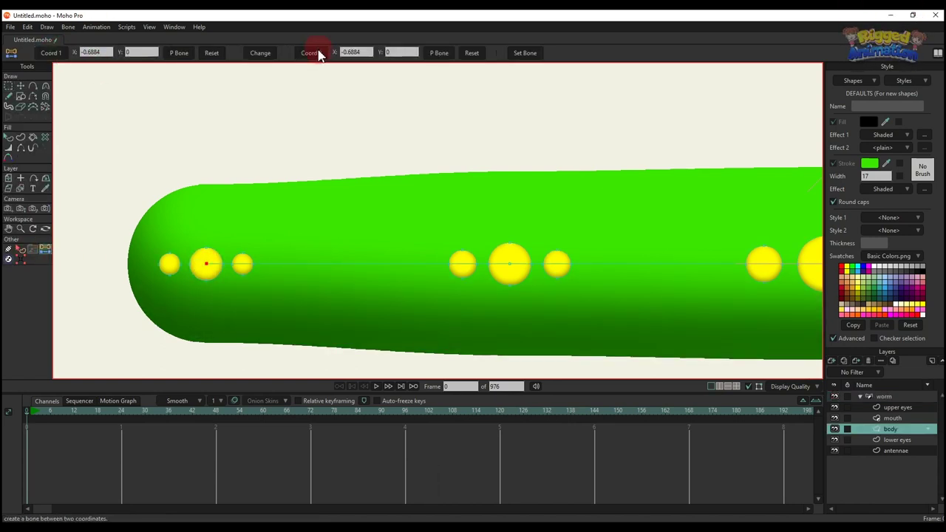
{"action": "left_click", "coordinate": [889, 399]}
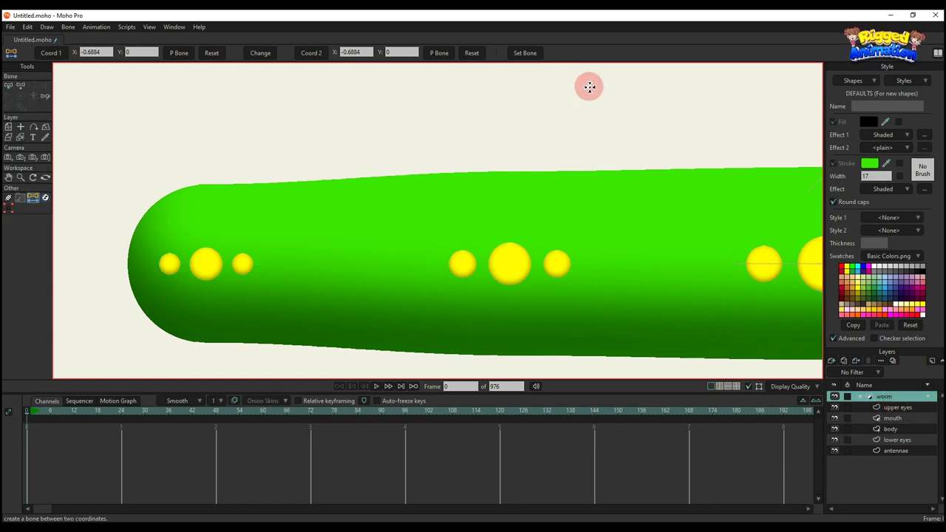
Place a second pin bone on the worm layer at the centre point of the next large spot, using coordinates -0.3511, 0.
{"action": "left_click", "coordinate": [508, 266], "text": "ctrl+alt"}
{"action": "key", "text": "g"}
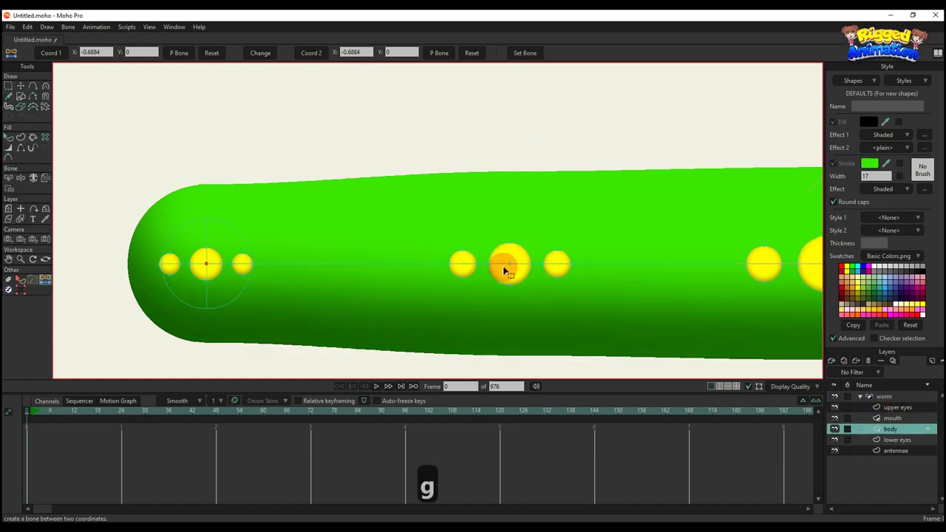
{"action": "left_click", "coordinate": [45, 280]}
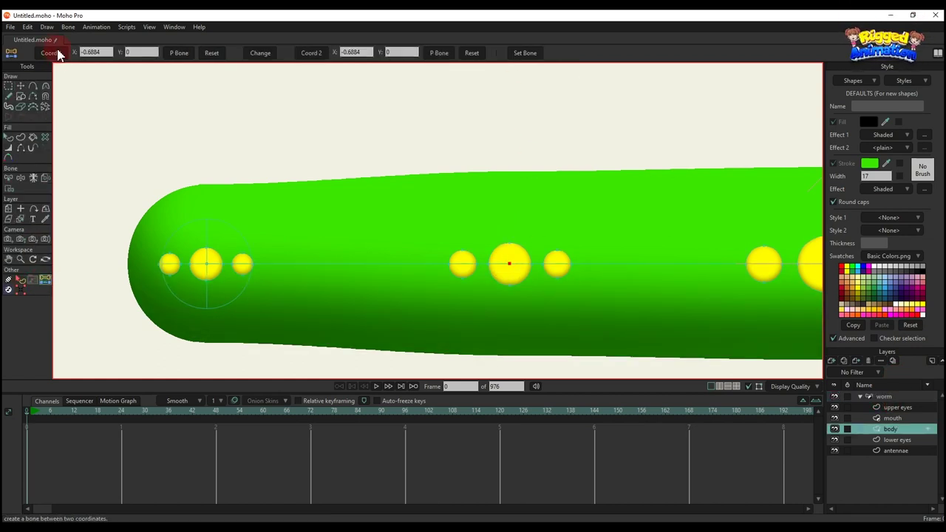
{"action": "left_click", "coordinate": [886, 399]}
{"action": "left_click", "coordinate": [526, 53]}
Place a third pin bone on the worm layer at the body point inside the third large spot, using coordinates 0, 0.
{"action": "scroll", "coordinate": [581, 213], "scroll_direction": "down", "scroll_amount": 3}
{"action": "left_click_drag", "start_coordinate": [621, 243], "coordinate": [452, 232]}
{"action": "scroll", "coordinate": [480, 229], "scroll_direction": "up", "scroll_amount": 2}
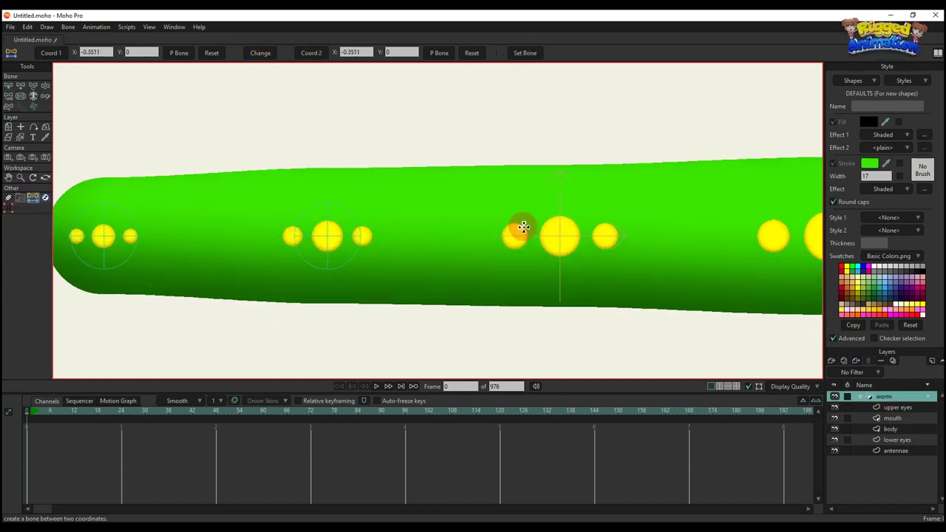
{"action": "left_click", "coordinate": [558, 197], "text": "ctrl+alt"}
{"action": "key", "text": "g"}
{"action": "scroll", "coordinate": [561, 234], "scroll_direction": "up", "scroll_amount": 2}
{"action": "left_click", "coordinate": [560, 243]}
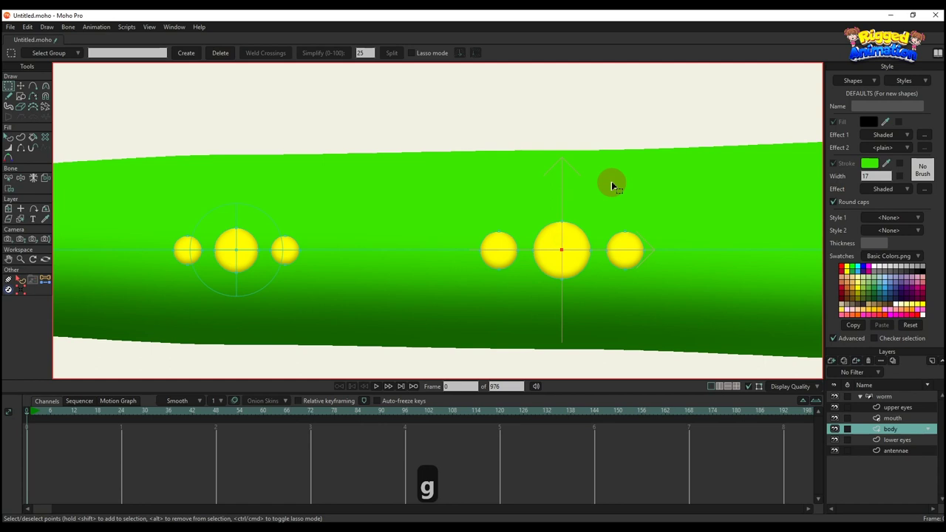
{"action": "left_click", "coordinate": [44, 280]}
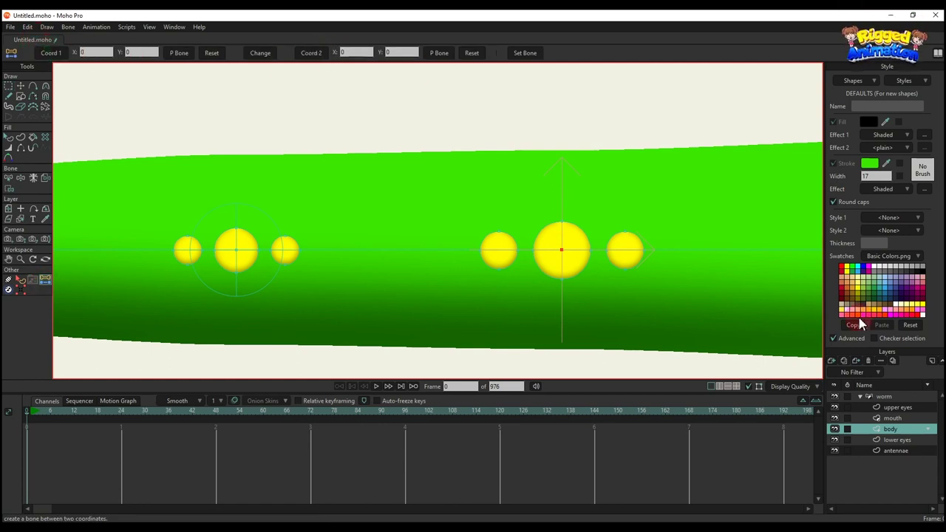
{"action": "left_click", "coordinate": [886, 397]}
Place a fourth pin bone on the worm layer at the body point inside the fourth large spot, using coordinates 0.4075, 0.
{"action": "scroll", "coordinate": [591, 187], "scroll_direction": "down", "scroll_amount": 3}
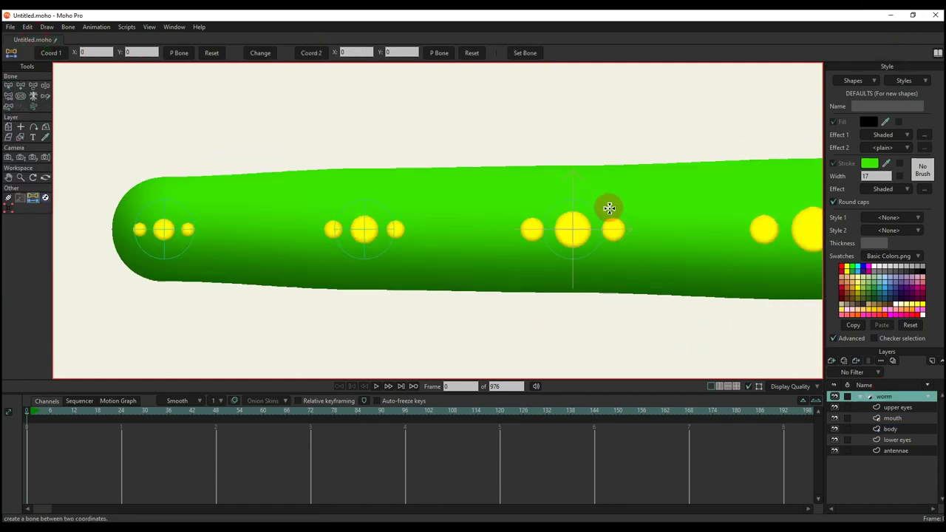
{"action": "left_click_drag", "start_coordinate": [747, 204], "coordinate": [487, 193]}
{"action": "scroll", "coordinate": [490, 191], "scroll_direction": "up", "scroll_amount": 2}
{"action": "right_click", "coordinate": [518, 224], "text": "alt"}
{"action": "key", "text": "g"}
{"action": "scroll", "coordinate": [520, 223], "scroll_direction": "up", "scroll_amount": 2}
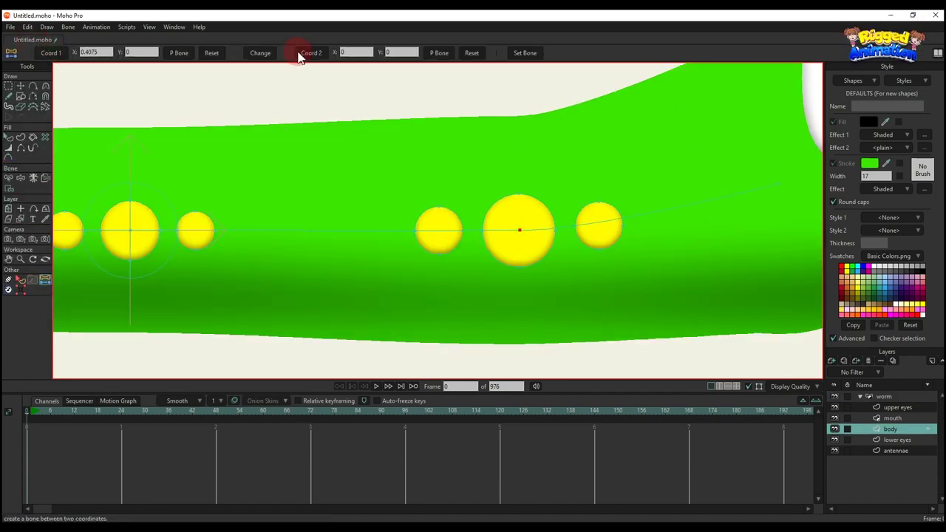
{"action": "left_click", "coordinate": [883, 396]}
{"action": "left_click", "coordinate": [524, 50]}
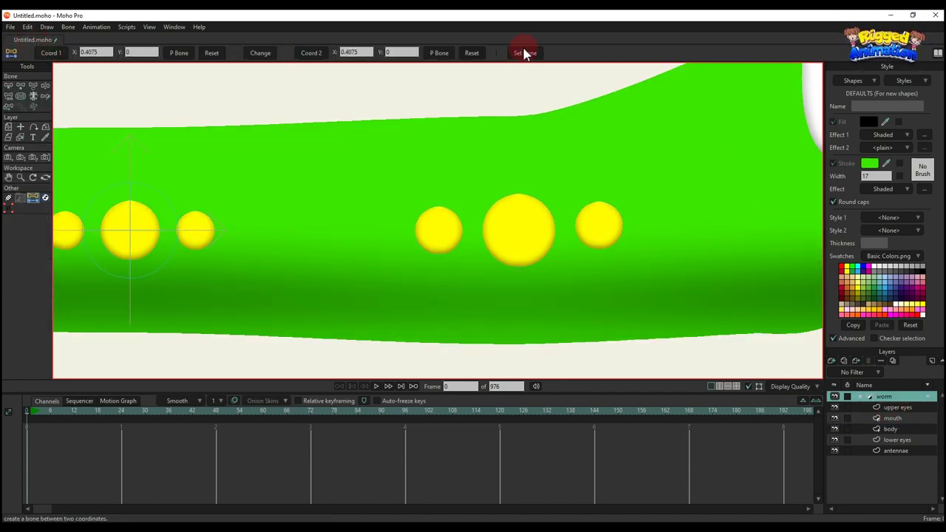
Place a fifth pin bone on the worm layer at the body curve's end point in the head, using coordinates 0.6780, 0.0488.
{"action": "scroll", "coordinate": [574, 189], "scroll_direction": "down", "scroll_amount": 3}
{"action": "scroll", "coordinate": [576, 226], "scroll_direction": "up", "scroll_amount": 2}
{"action": "right_click", "coordinate": [608, 215], "text": "alt"}
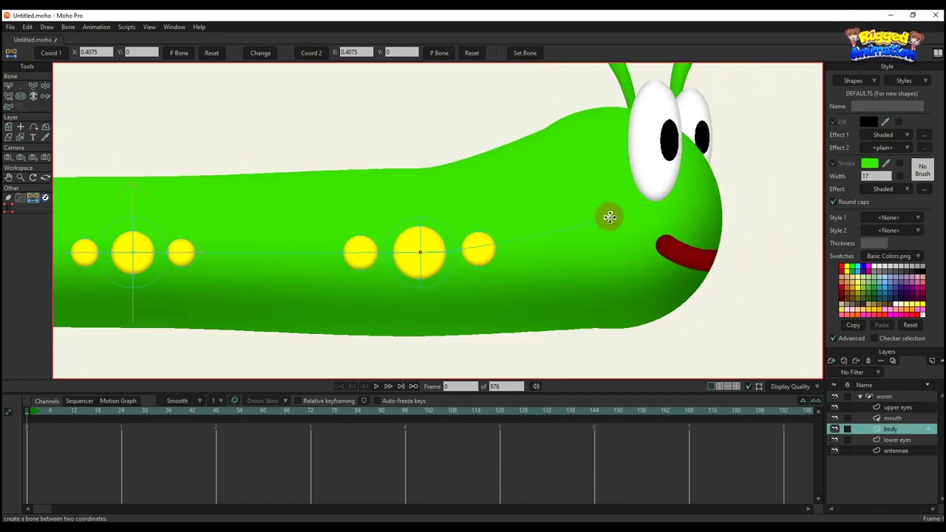
{"action": "scroll", "coordinate": [608, 215], "scroll_direction": "up", "scroll_amount": 1}
{"action": "key", "text": "g"}
{"action": "left_click", "coordinate": [609, 217]}
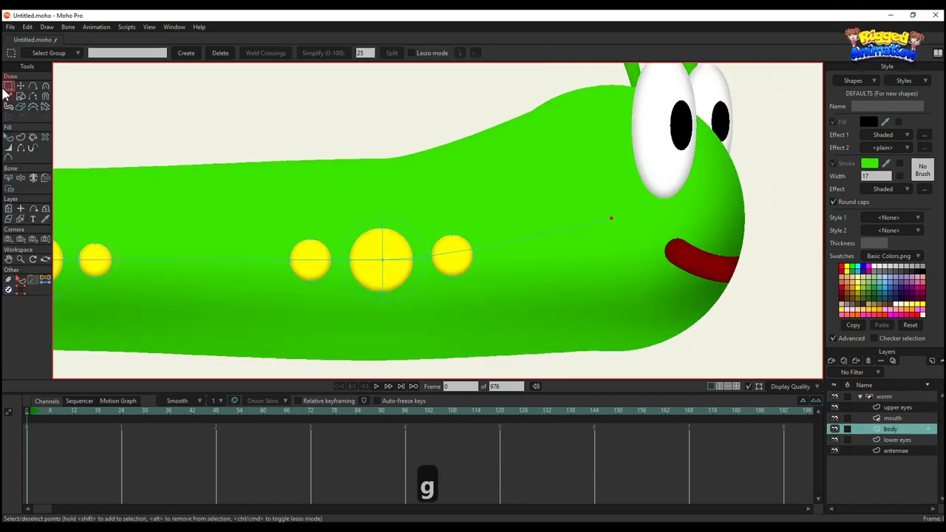
{"action": "left_click", "coordinate": [45, 280]}
{"action": "left_click", "coordinate": [411, 104]}
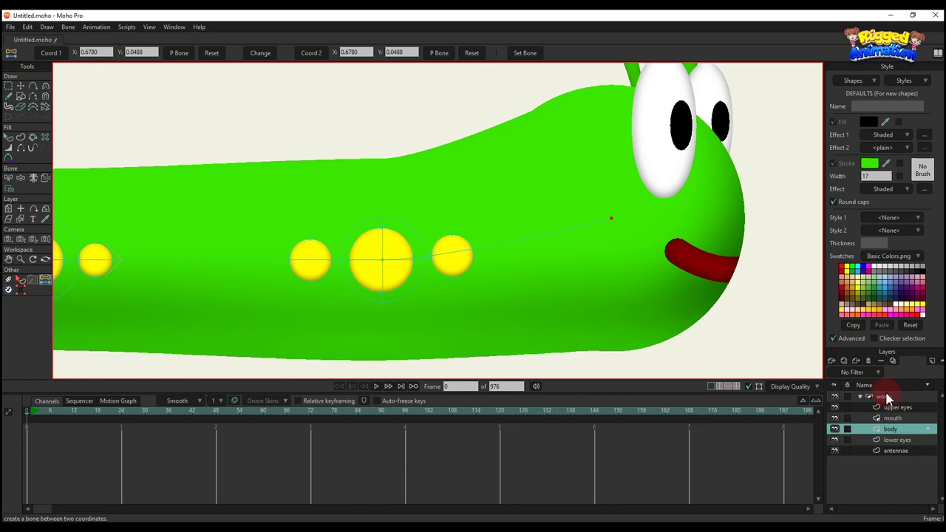
{"action": "left_click", "coordinate": [527, 55]}
From the tail's pin bone, add a child bone reaching about halfway to the second spot group and reduce its bone strength.
{"action": "scroll", "coordinate": [610, 216], "scroll_direction": "down", "scroll_amount": 4}
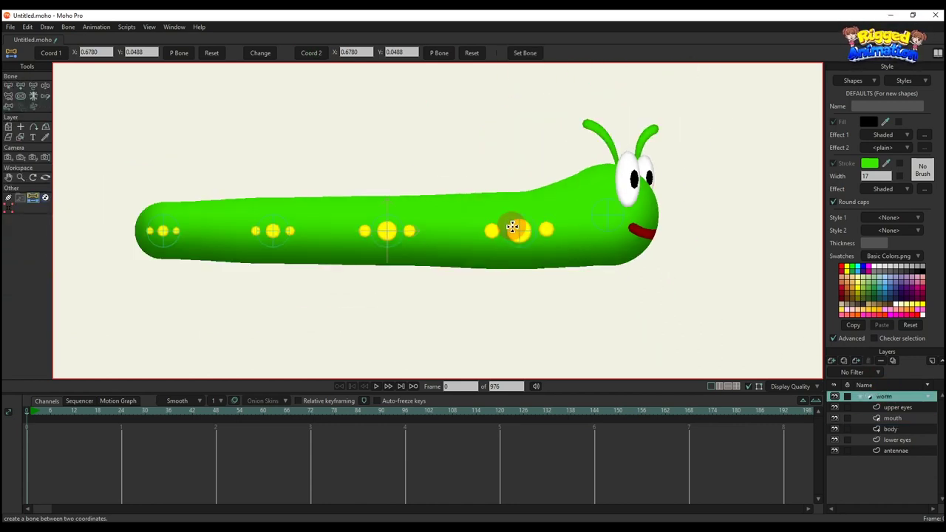
{"action": "scroll", "coordinate": [407, 229], "scroll_direction": "down", "scroll_amount": 1}
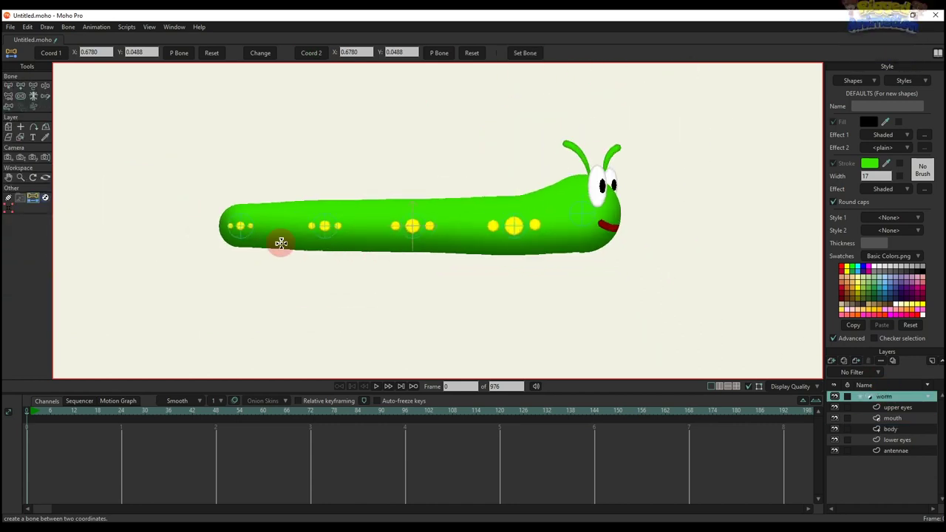
{"action": "scroll", "coordinate": [280, 245], "scroll_direction": "up", "scroll_amount": 5}
{"action": "key", "text": "b"}
{"action": "scroll", "coordinate": [249, 243], "scroll_direction": "up", "scroll_amount": 1}
{"action": "key", "text": "a"}
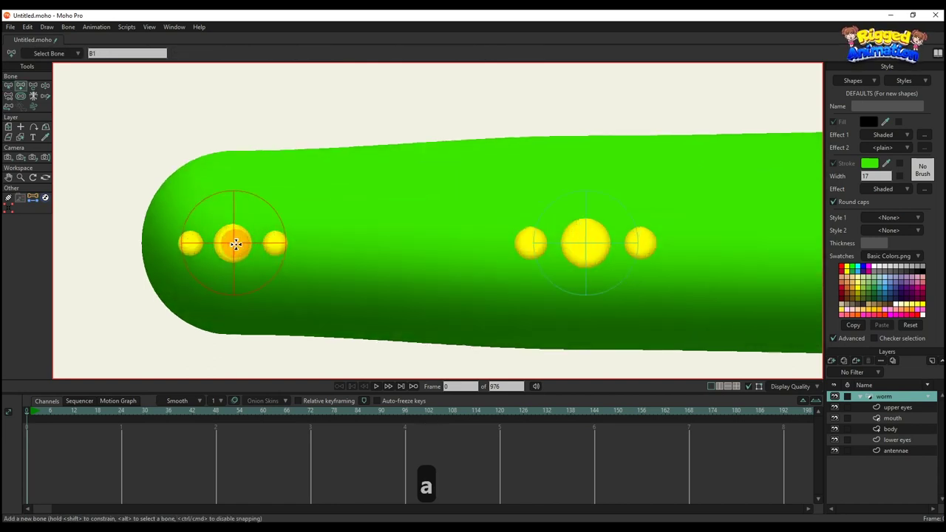
{"action": "left_click_drag", "start_coordinate": [234, 243], "coordinate": [386, 246]}
{"action": "key", "text": "s"}
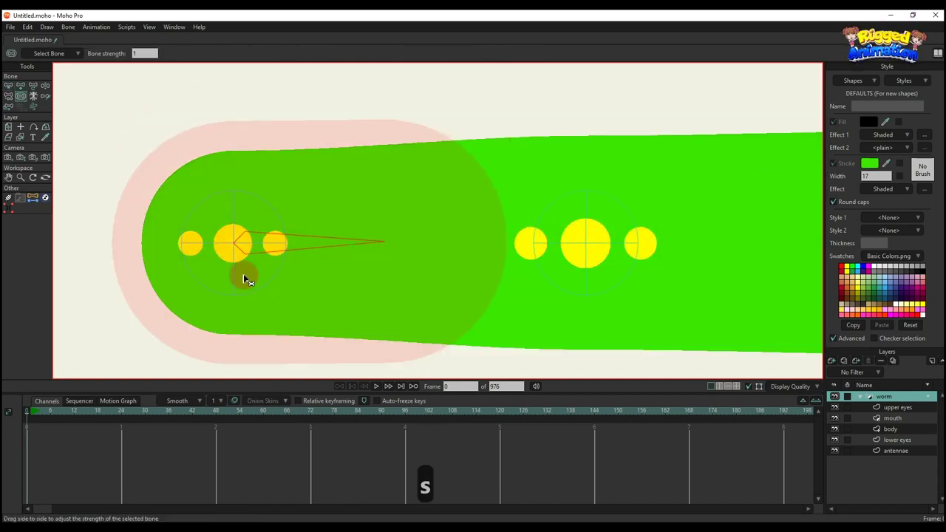
From the second pin bone, add one child bone back toward the tail bone's tip and one forward, reducing the strength of both.
{"action": "key", "text": "b"}
{"action": "key", "text": "a"}
{"action": "left_click_drag", "start_coordinate": [586, 240], "coordinate": [478, 278]}
{"action": "key", "text": "s"}
{"action": "key", "text": "b"}
{"action": "key", "text": "a"}
{"action": "key", "text": "s"}
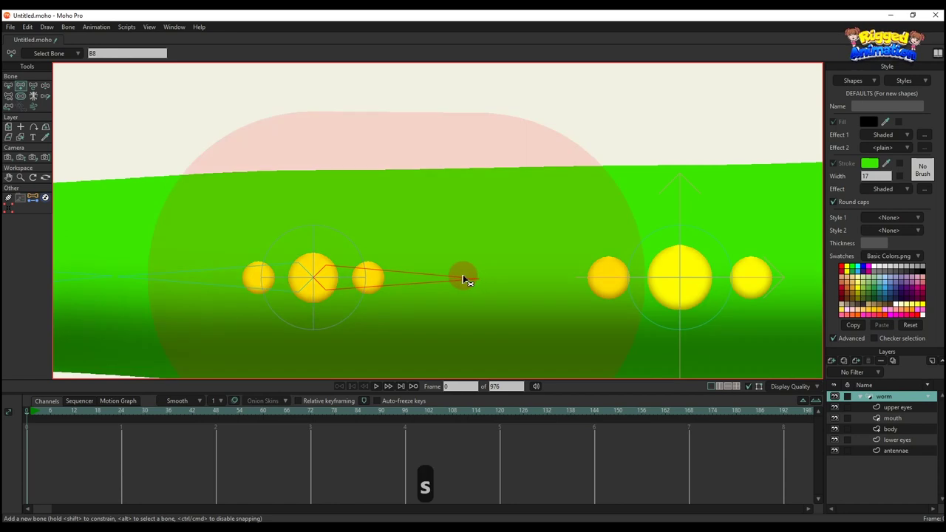
From the third pin bone, add one child bone back to the previous bone's tip and one forward, setting their strength to 0.
{"action": "key", "text": "b"}
{"action": "left_click", "coordinate": [629, 274]}
{"action": "key", "text": "a"}
{"action": "mouse_move", "coordinate": [673, 277]}
{"action": "left_mouse_down"}
{"action": "mouse_move", "coordinate": [489, 278]}
{"action": "mouse_move", "coordinate": [488, 297]}
{"action": "left_mouse_up"}
{"action": "key", "text": "s"}
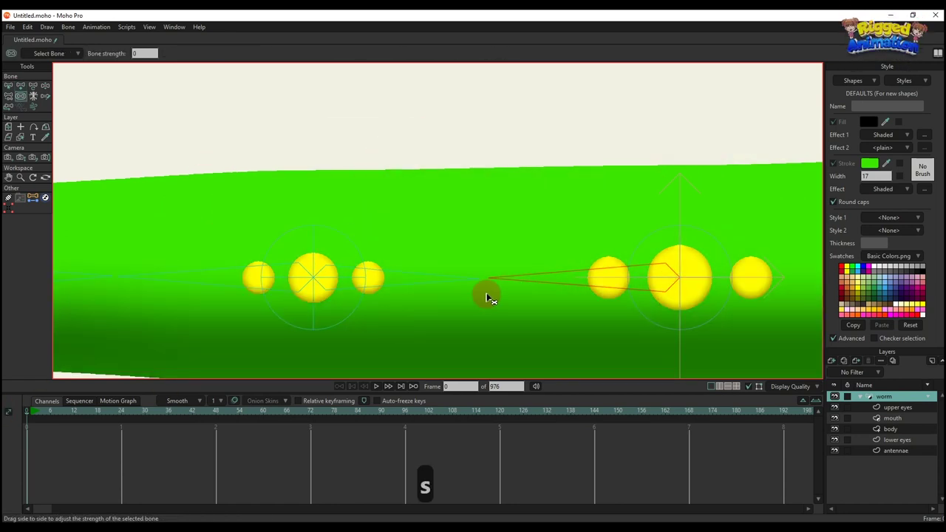
{"action": "left_click_drag", "start_coordinate": [722, 266], "coordinate": [327, 255]}
{"action": "key", "text": "b"}
{"action": "key", "text": "a"}
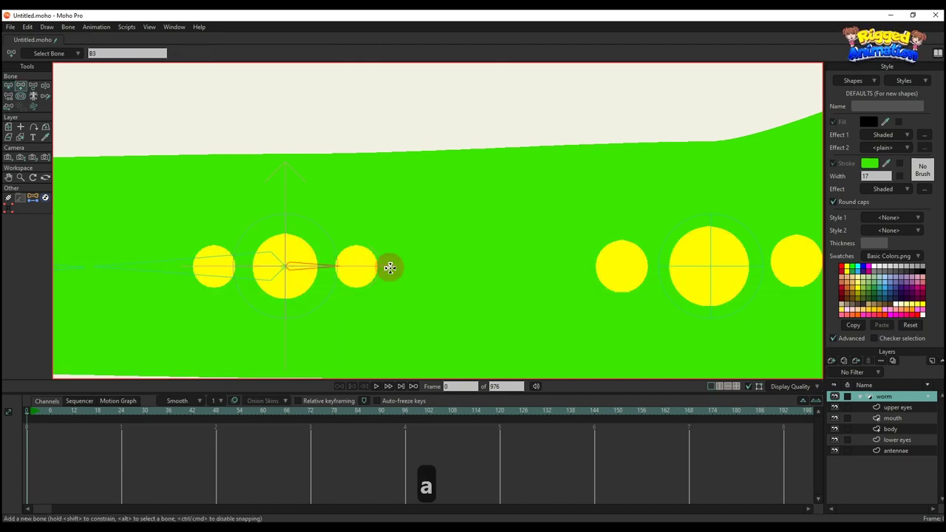
{"action": "left_click_drag", "start_coordinate": [389, 266], "coordinate": [467, 268]}
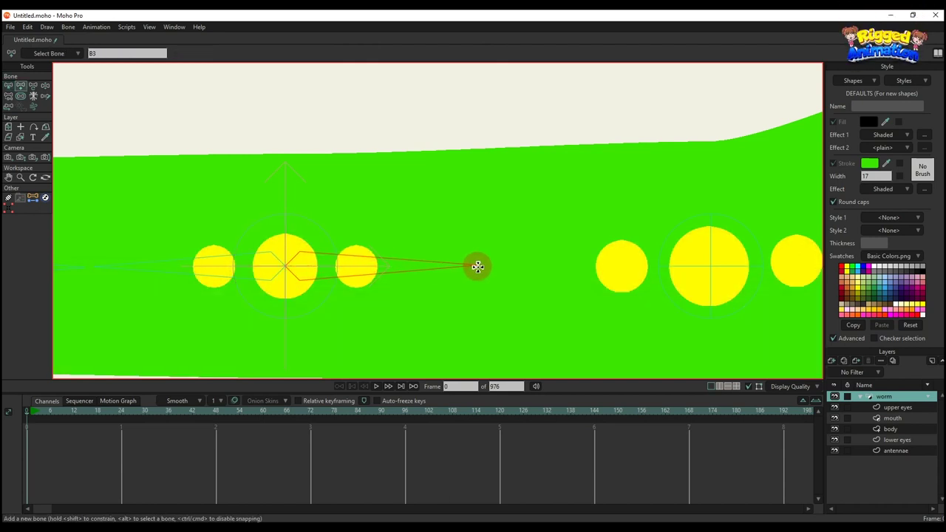
{"action": "key", "text": "s"}
From the fourth pin bone, add one child bone back to the previous bone's tip and one toward the head, setting their strength to 0.
{"action": "key", "text": "b"}
{"action": "key", "text": "a"}
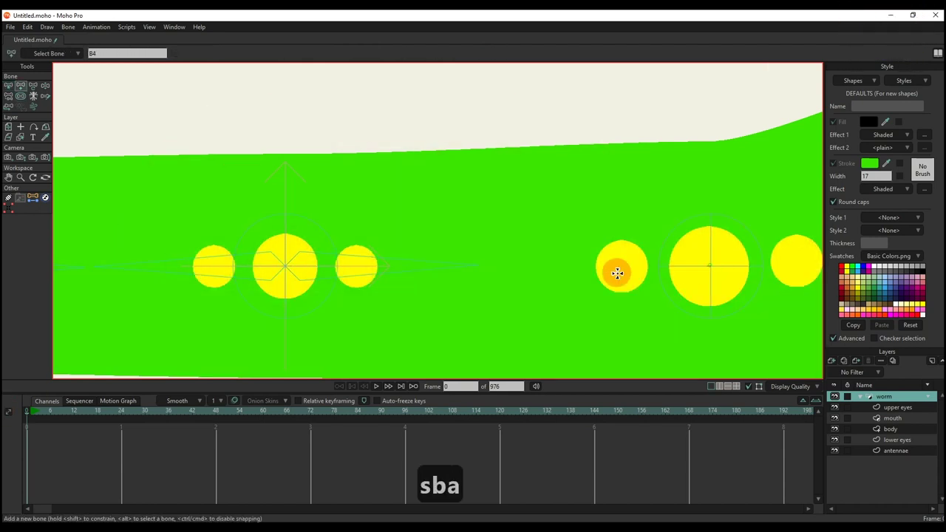
{"action": "left_click_drag", "start_coordinate": [617, 274], "coordinate": [503, 285]}
{"action": "key", "text": "s"}
{"action": "left_click_drag", "start_coordinate": [768, 247], "coordinate": [358, 241]}
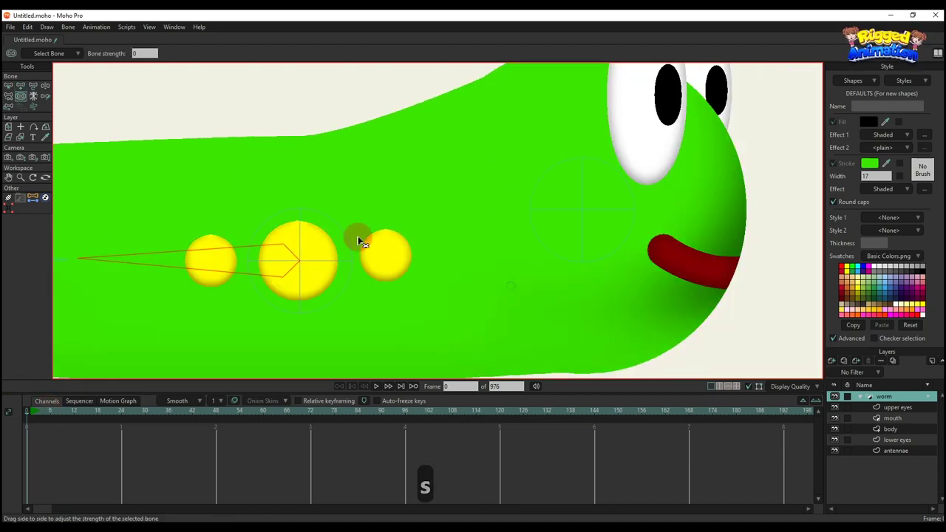
{"action": "key", "text": "b"}
{"action": "key", "text": "a"}
{"action": "left_click_drag", "start_coordinate": [304, 260], "coordinate": [430, 250]}
{"action": "key", "text": "s"}
From the head's pin bone, add one child bone back to the neck bone's tip and one to the face's front edge, with strength 0.
{"action": "key", "text": "b"}
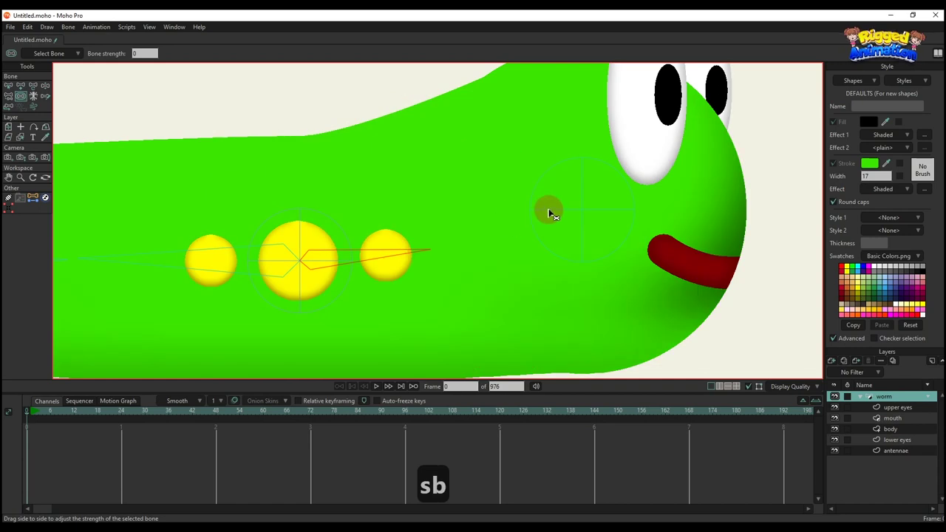
{"action": "key", "text": "a"}
{"action": "left_click_drag", "start_coordinate": [583, 211], "coordinate": [435, 248]}
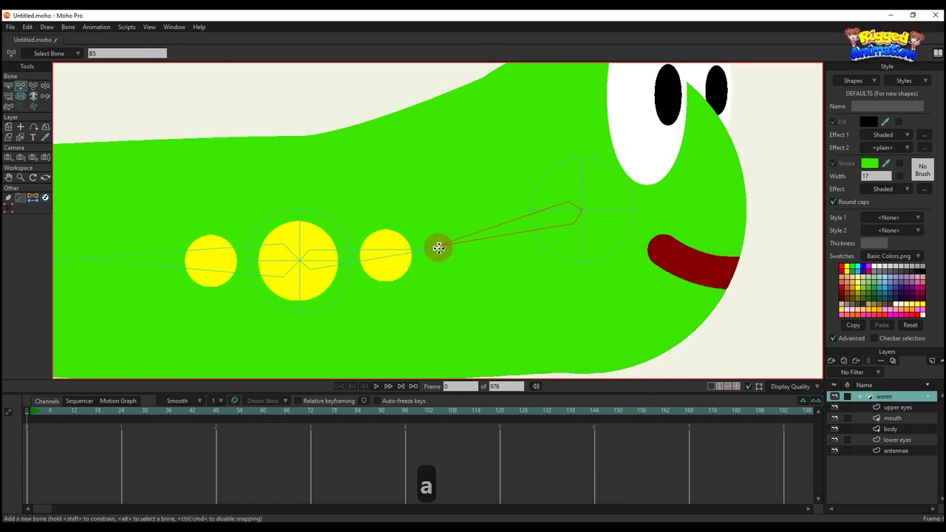
{"action": "key", "text": "s"}
{"action": "key", "text": "b"}
{"action": "left_click", "coordinate": [596, 207]}
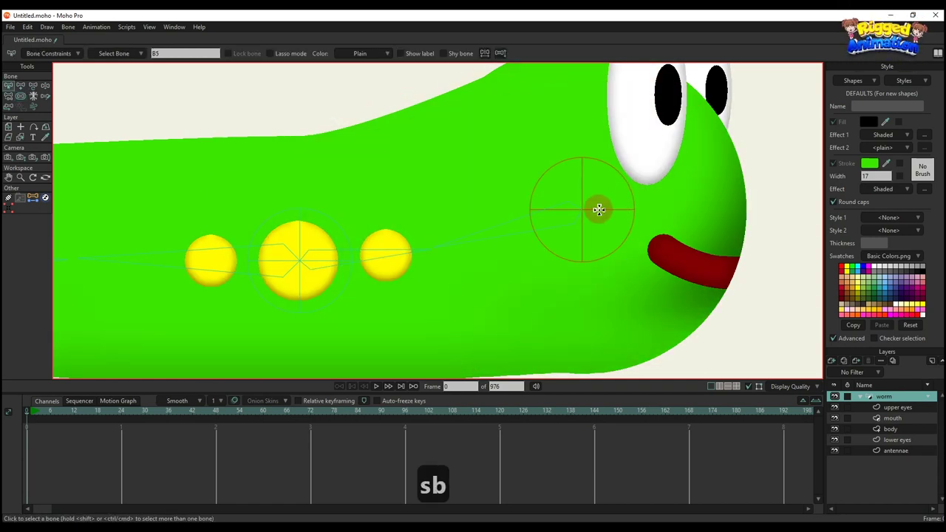
{"action": "key", "text": "a"}
{"action": "left_click_drag", "start_coordinate": [583, 211], "coordinate": [728, 210]}
{"action": "key", "text": "s"}
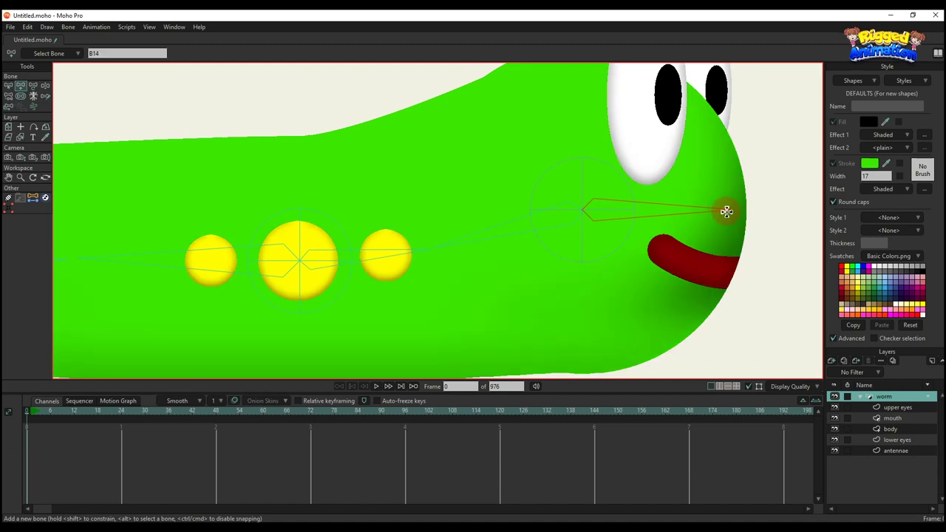
{"action": "left_click_drag", "start_coordinate": [319, 321], "coordinate": [314, 320]}
Set the strength of the head bone that reaches the face's front edge to 0.
{"action": "scroll", "coordinate": [452, 253], "scroll_direction": "down", "scroll_amount": 5}
{"action": "left_click_drag", "start_coordinate": [359, 266], "coordinate": [505, 254]}
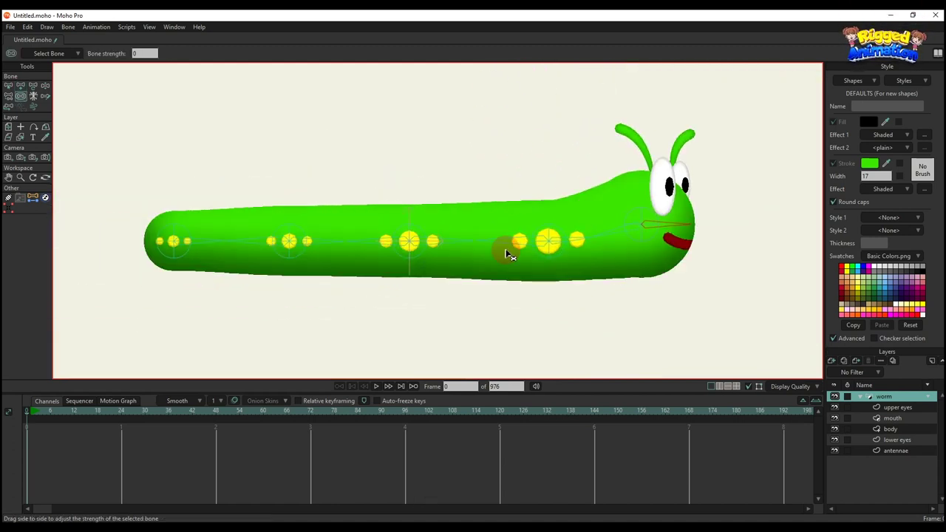
From the front head bone, add a chain of two child bones along the rear antenna, from its base at the eye to its tip.
{"action": "scroll", "coordinate": [587, 212], "scroll_direction": "up", "scroll_amount": 4}
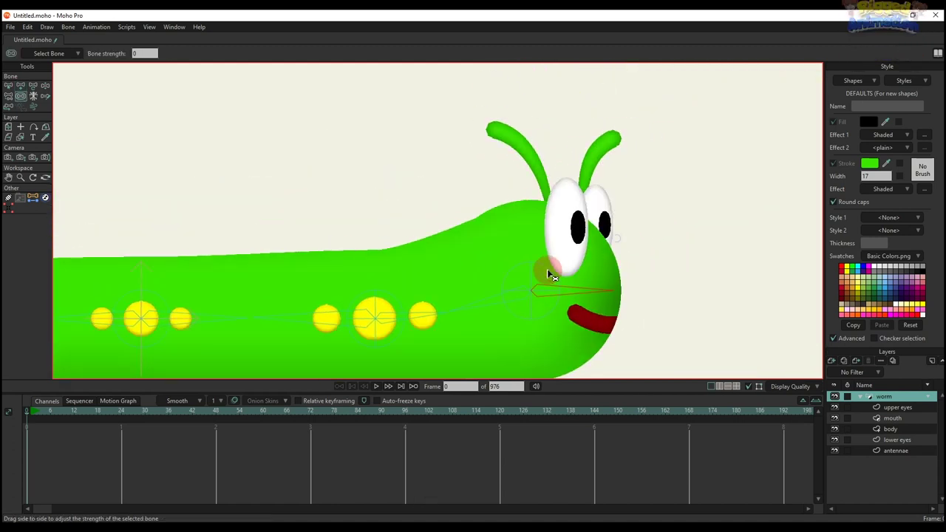
{"action": "scroll", "coordinate": [584, 258], "scroll_direction": "up", "scroll_amount": 4}
{"action": "key", "text": "a"}
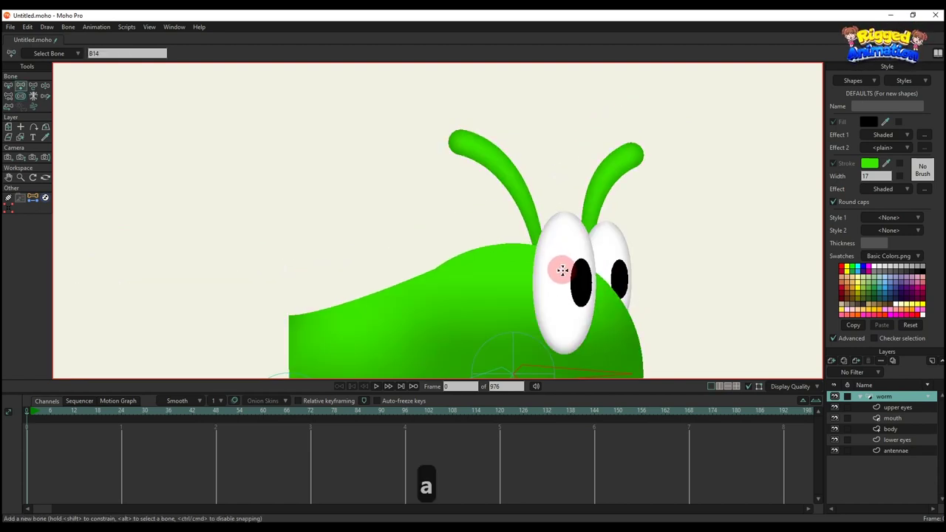
{"action": "left_click_drag", "start_coordinate": [547, 266], "coordinate": [543, 247]}
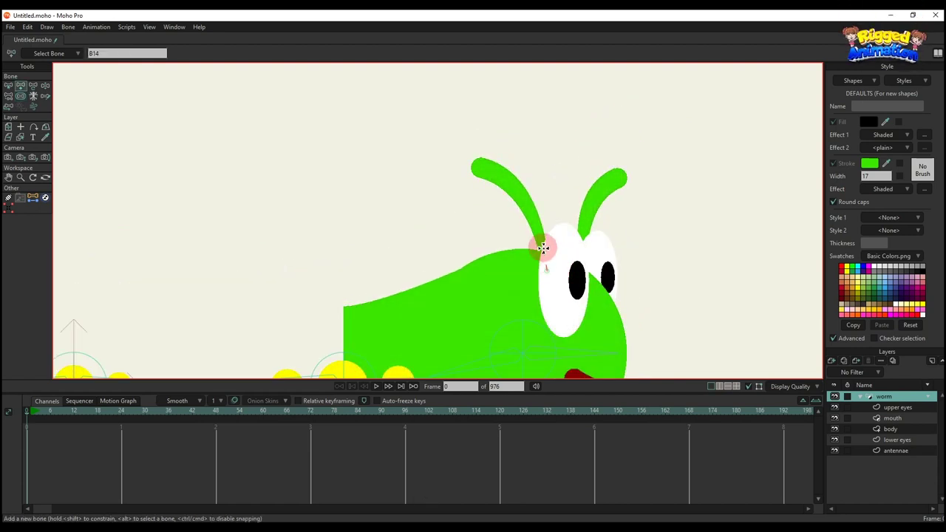
{"action": "left_click_drag", "start_coordinate": [526, 201], "coordinate": [498, 193]}
{"action": "scroll", "coordinate": [525, 200], "scroll_direction": "down", "scroll_amount": 1}
{"action": "scroll", "coordinate": [504, 188], "scroll_direction": "up", "scroll_amount": 2}
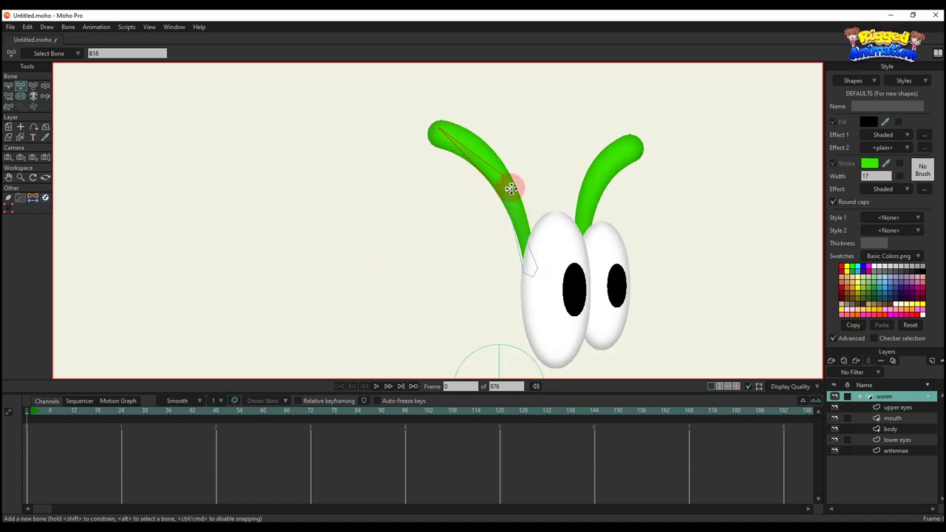
{"action": "scroll", "coordinate": [510, 189], "scroll_direction": "down", "scroll_amount": 3}
{"action": "scroll", "coordinate": [502, 195], "scroll_direction": "up", "scroll_amount": 1}
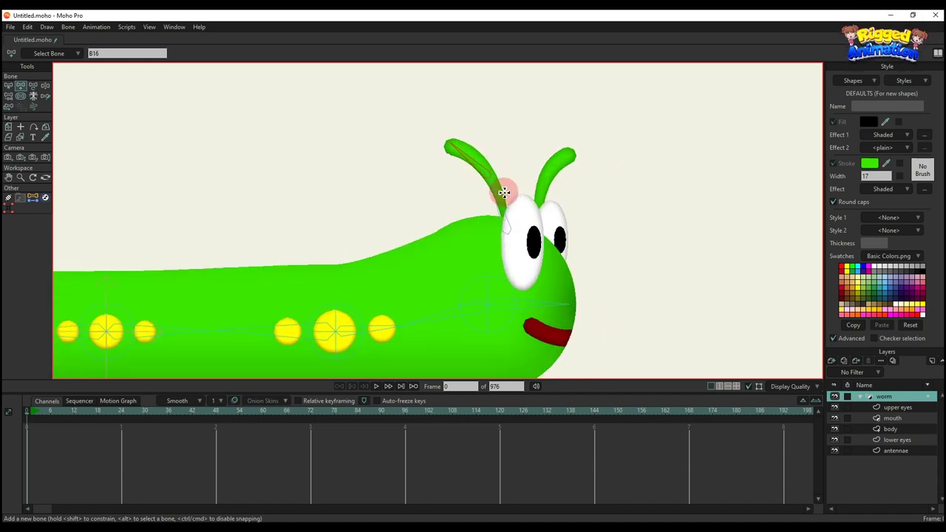
{"action": "scroll", "coordinate": [500, 196], "scroll_direction": "up", "scroll_amount": 1}
{"action": "right_click", "coordinate": [496, 179], "text": "alt"}
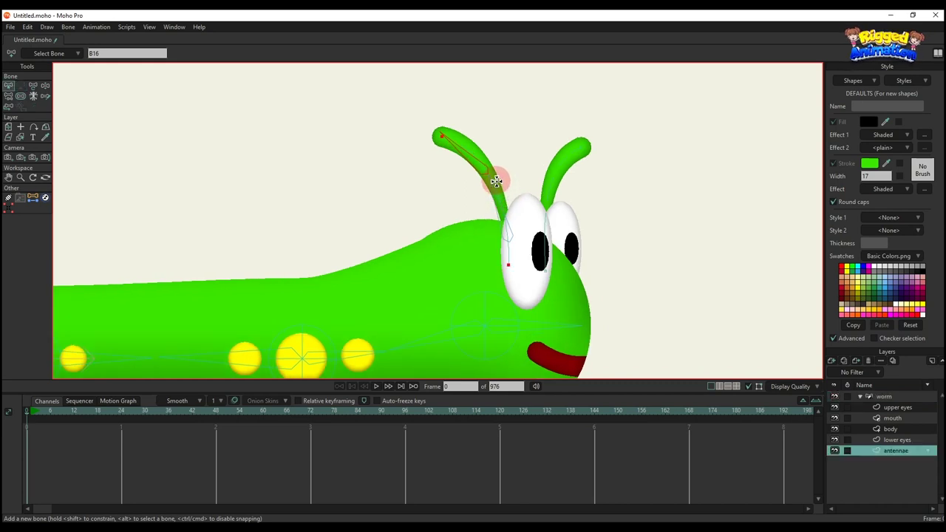
{"action": "scroll", "coordinate": [495, 178], "scroll_direction": "up", "scroll_amount": 2}
{"action": "key", "text": "a"}
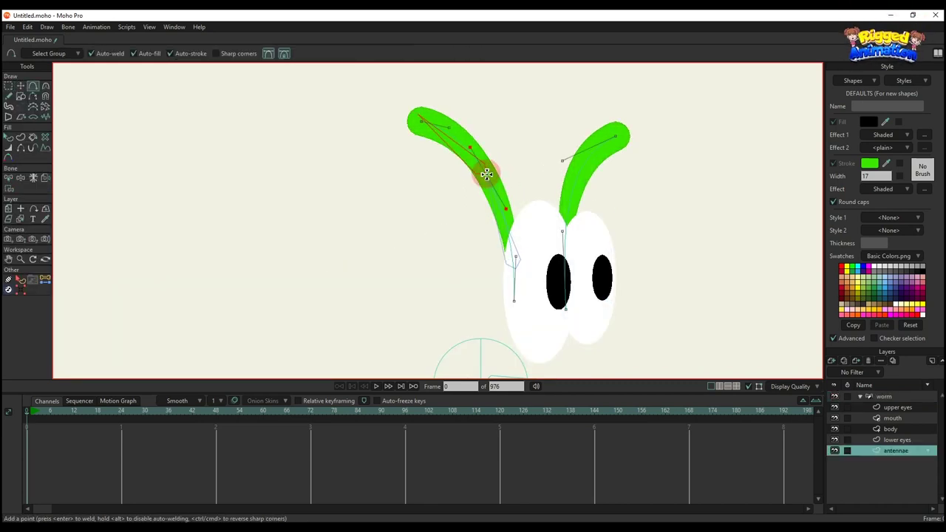
{"action": "scroll", "coordinate": [561, 227], "scroll_direction": "down", "scroll_amount": 2}
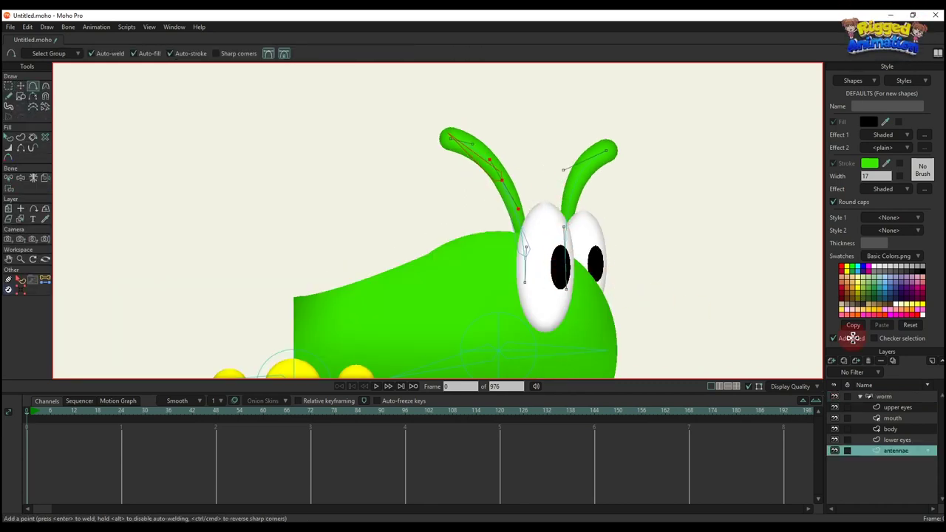
{"action": "left_click", "coordinate": [895, 400]}
Select the front head bone and add a chain of two child bones along the front antenna, from its base at the eyes to its tip.
{"action": "scroll", "coordinate": [545, 302], "scroll_direction": "down", "scroll_amount": 1}
{"action": "key", "text": "b"}
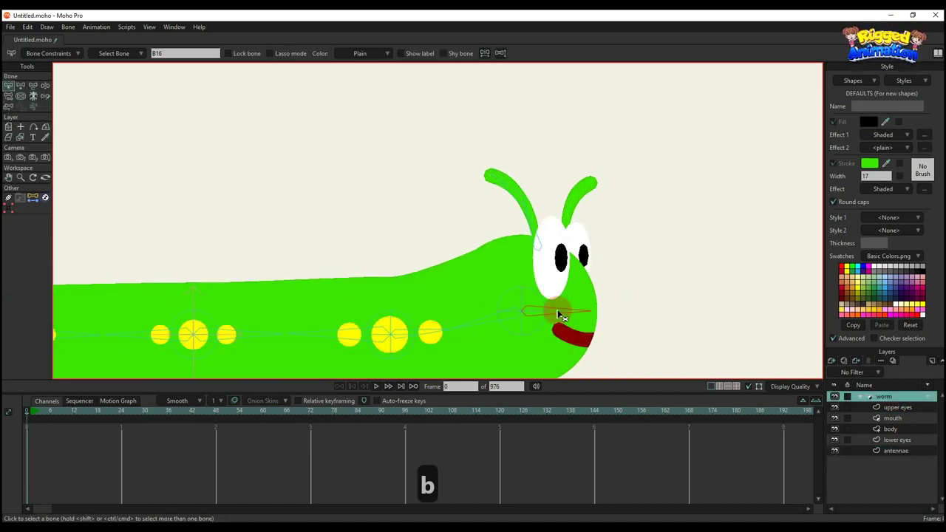
{"action": "scroll", "coordinate": [569, 241], "scroll_direction": "up", "scroll_amount": 1}
{"action": "key", "text": "a"}
{"action": "left_click_drag", "start_coordinate": [562, 256], "coordinate": [599, 152]}
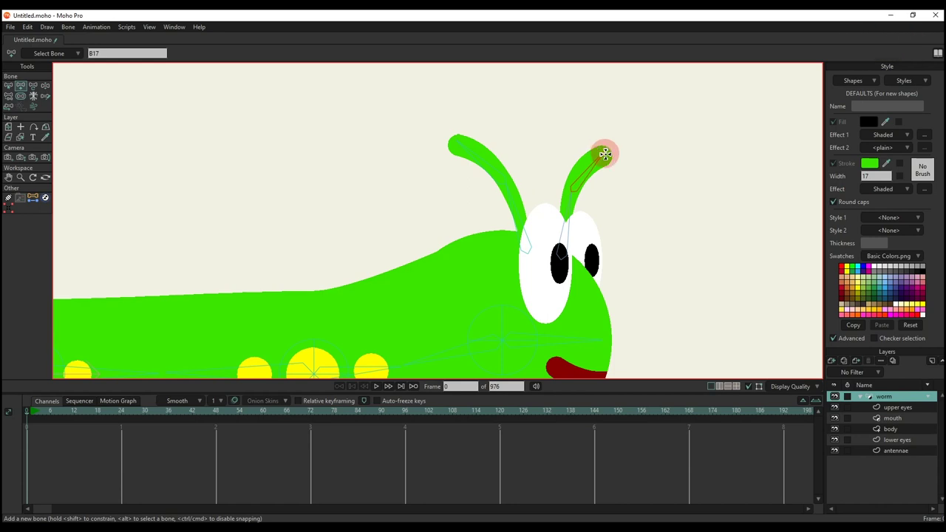
Examine the strength regions of the bones inside both antennae and around the eyes.
{"action": "key", "text": "s"}
{"action": "scroll", "coordinate": [590, 174], "scroll_direction": "up", "scroll_amount": 1}
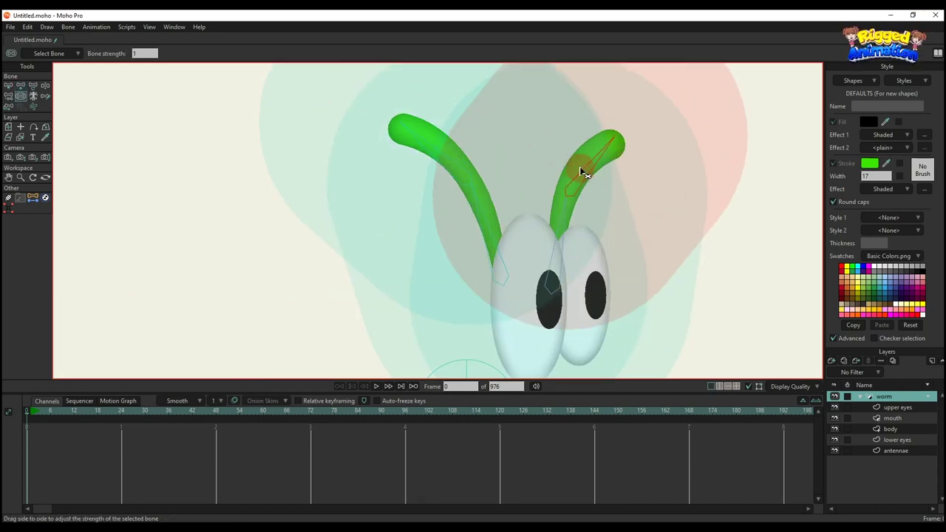
{"action": "right_click", "coordinate": [579, 170], "text": "alt"}
{"action": "scroll", "coordinate": [571, 192], "scroll_direction": "up", "scroll_amount": 4}
{"action": "key", "text": "a"}
{"action": "scroll", "coordinate": [559, 206], "scroll_direction": "down", "scroll_amount": 3}
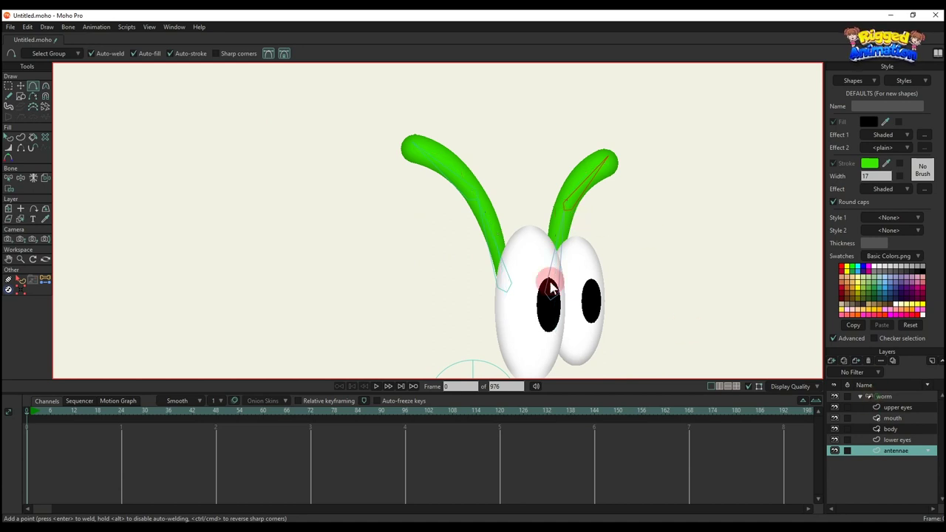
{"action": "key", "text": "b"}
{"action": "scroll", "coordinate": [550, 288], "scroll_direction": "down", "scroll_amount": 3}
{"action": "key", "text": "s"}
{"action": "key", "text": "b"}
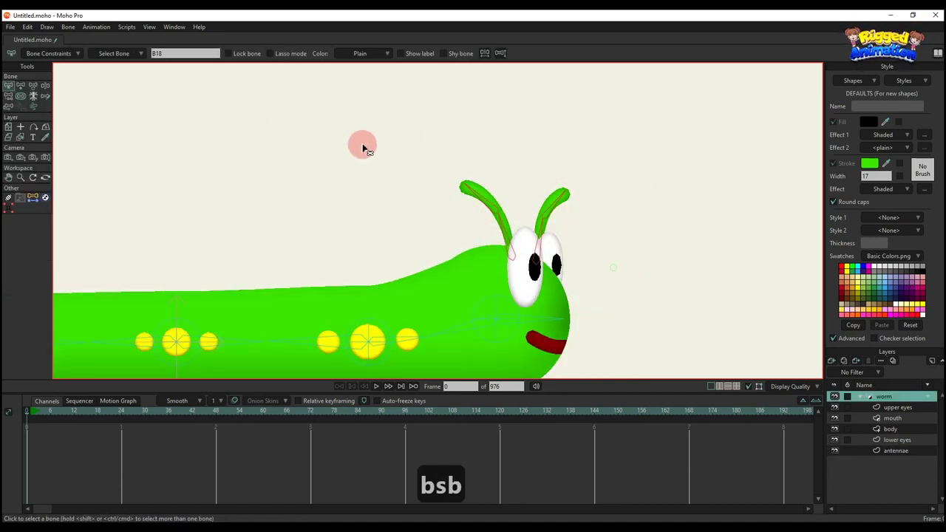
{"action": "key", "text": "s"}
{"action": "key", "text": "b"}
{"action": "key", "text": "b"}
{"action": "scroll", "coordinate": [591, 240], "scroll_direction": "down", "scroll_amount": 2}
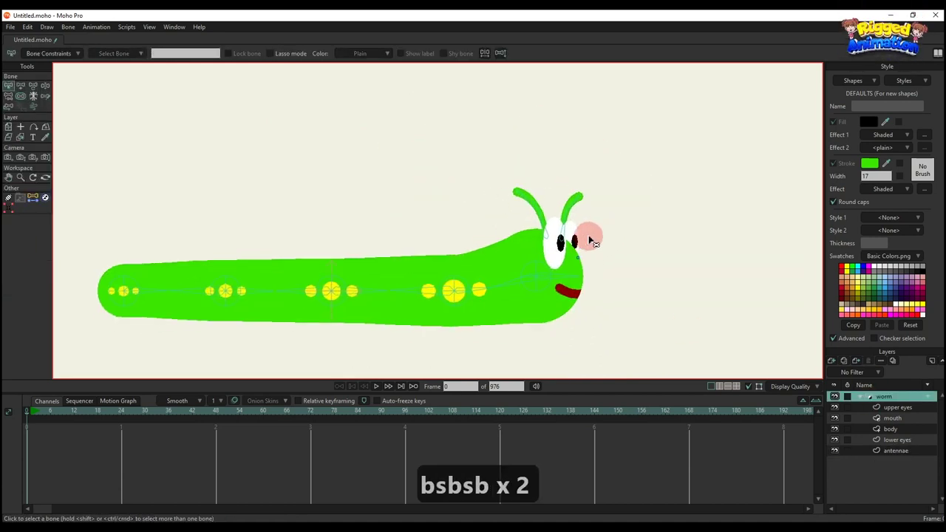
In the body layer, bind the middle and outermost spots of the tail-end spot group to pin bone B1.
{"action": "left_click_drag", "start_coordinate": [115, 292], "coordinate": [280, 243]}
{"action": "scroll", "coordinate": [279, 243], "scroll_direction": "up", "scroll_amount": 5}
{"action": "key", "text": "b"}
{"action": "left_click", "coordinate": [330, 239]}
{"action": "left_click_drag", "start_coordinate": [335, 266], "coordinate": [328, 218]}
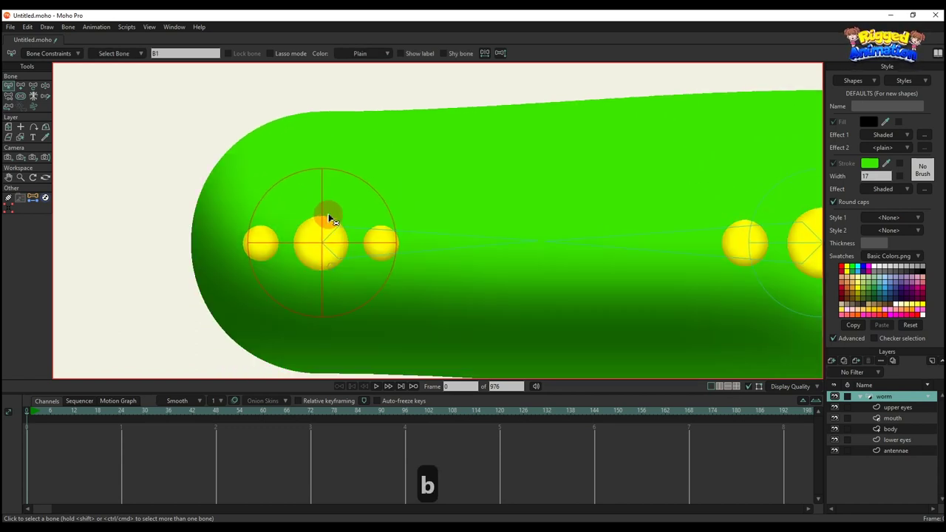
{"action": "right_click", "coordinate": [403, 188], "text": "alt"}
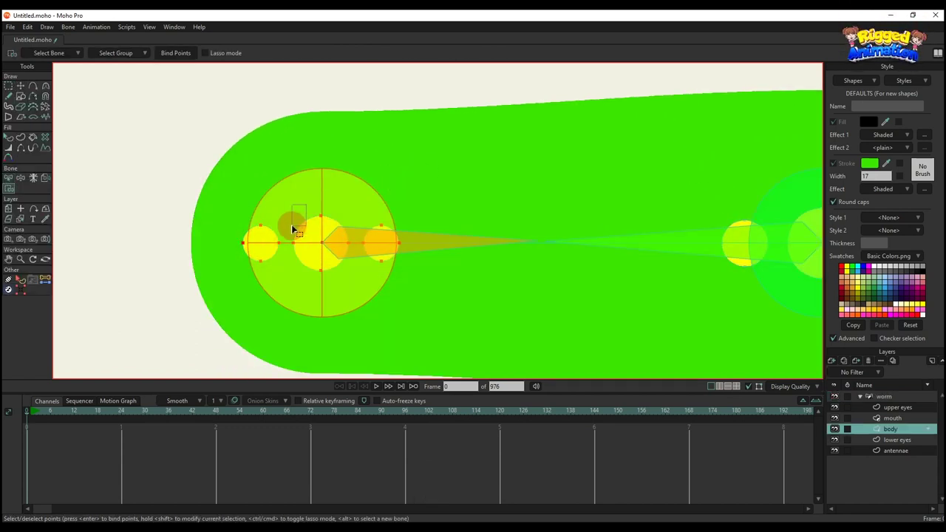
{"action": "left_click_drag", "start_coordinate": [289, 209], "coordinate": [354, 259]}
{"action": "left_click_drag", "start_coordinate": [354, 292], "coordinate": [353, 291]}
{"action": "left_click", "coordinate": [150, 89]}
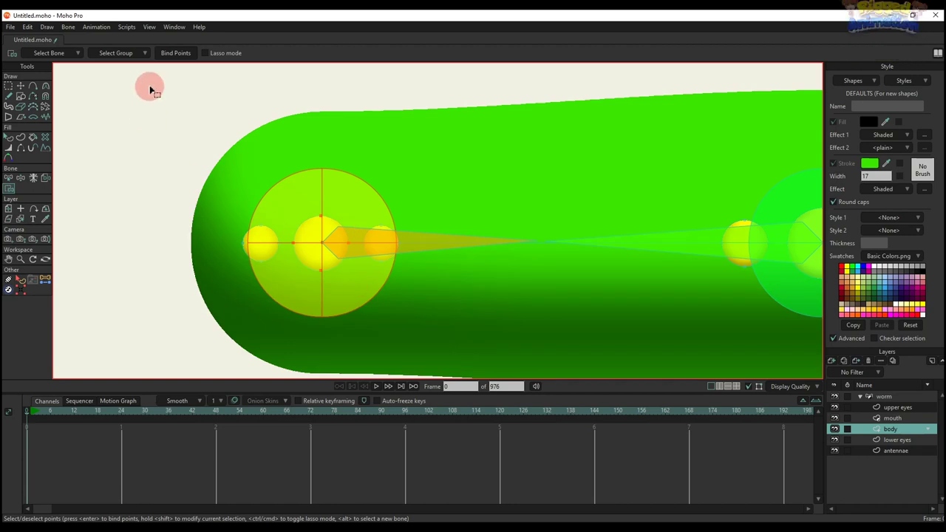
{"action": "left_click", "coordinate": [177, 53]}
{"action": "left_click", "coordinate": [235, 191]}
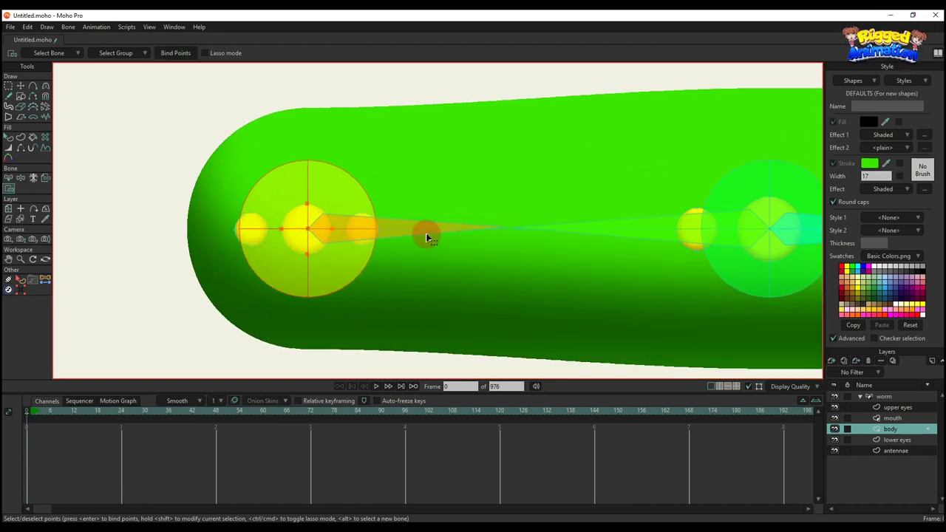
{"action": "left_click_drag", "start_coordinate": [207, 178], "coordinate": [273, 257]}
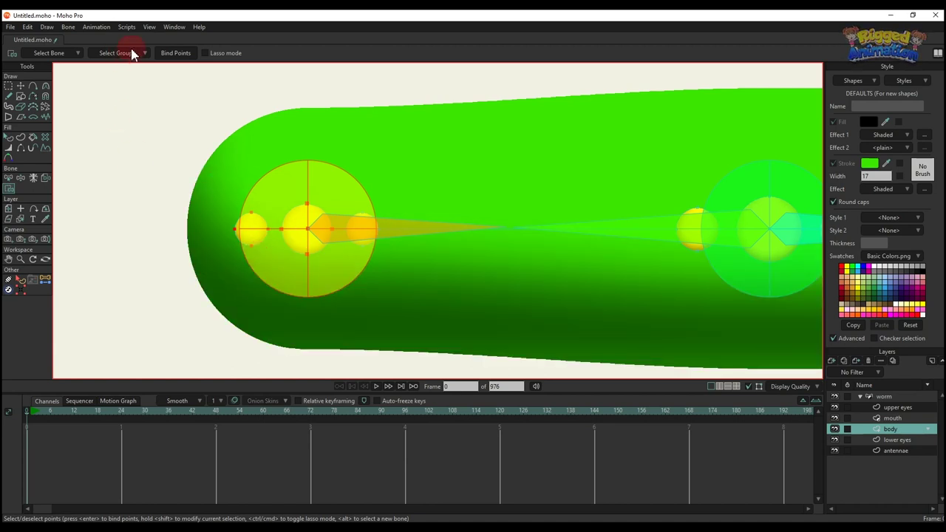
Bind the head-side spot of the tail-end group to bone B6.
{"action": "left_click_drag", "start_coordinate": [430, 221], "coordinate": [363, 213]}
{"action": "key", "text": "b"}
{"action": "left_click", "coordinate": [366, 214]}
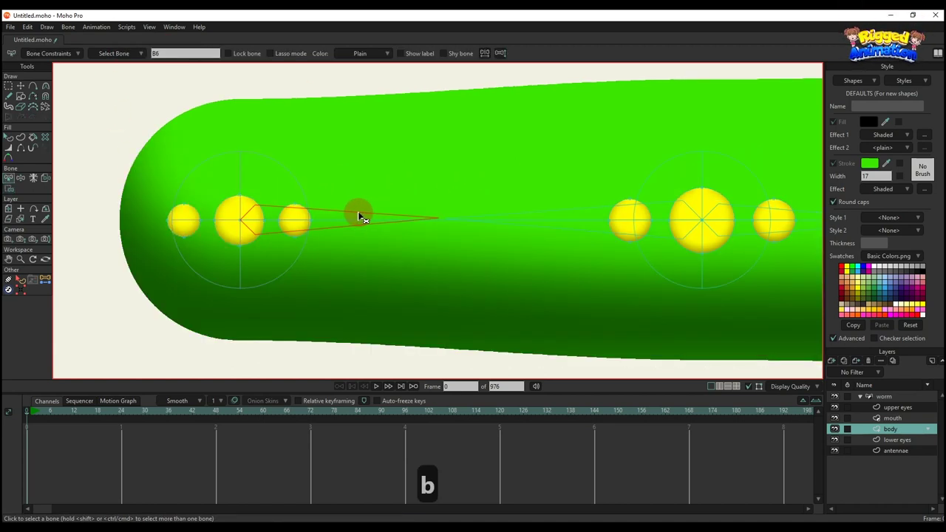
{"action": "key", "text": "i"}
{"action": "left_click_drag", "start_coordinate": [278, 189], "coordinate": [328, 248]}
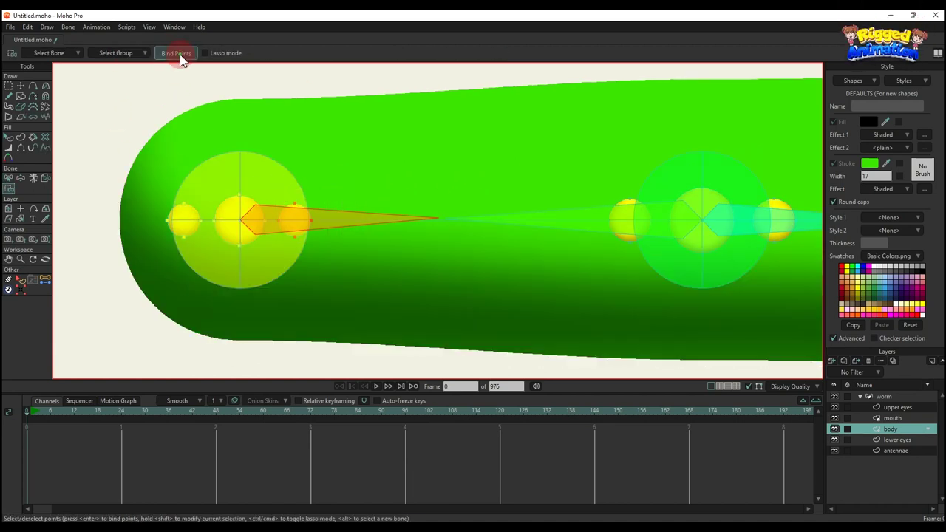
Bind the tail-side spot of the second spot group from the tail to bone B7.
{"action": "scroll", "coordinate": [466, 196], "scroll_direction": "down", "scroll_amount": 2}
{"action": "left_click_drag", "start_coordinate": [539, 206], "coordinate": [420, 201]}
{"action": "scroll", "coordinate": [459, 197], "scroll_direction": "up", "scroll_amount": 3}
{"action": "key", "text": "b"}
{"action": "left_click", "coordinate": [451, 198]}
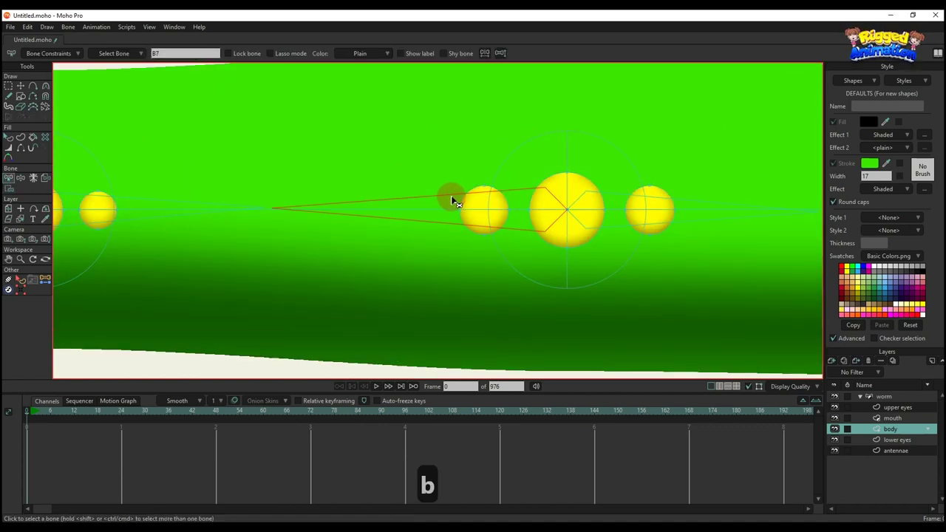
{"action": "key", "text": "i"}
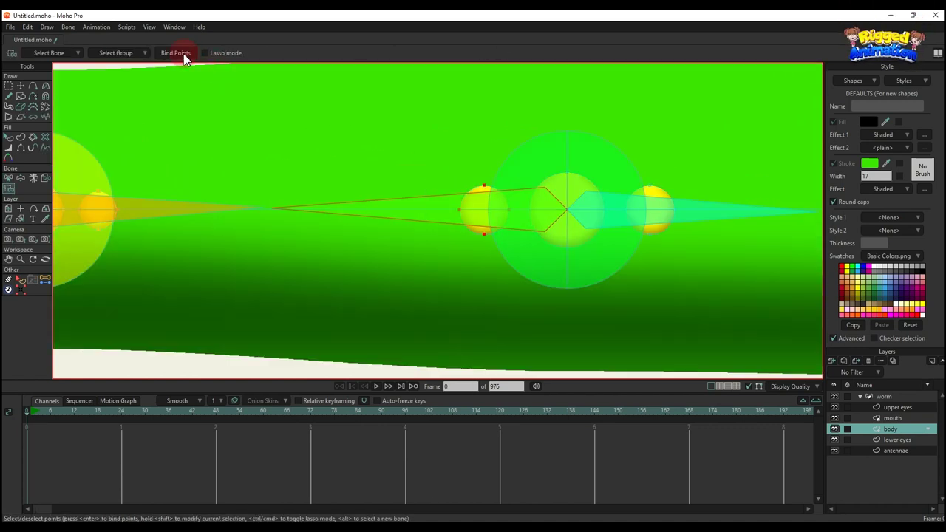
{"action": "left_click", "coordinate": [185, 59]}
Bind the large middle spot of the second group to pin bone B2 at its centre.
{"action": "left_click_drag", "start_coordinate": [435, 164], "coordinate": [189, 144]}
{"action": "key", "text": "b"}
{"action": "left_click", "coordinate": [324, 139]}
{"action": "left_click_drag", "start_coordinate": [323, 141], "coordinate": [316, 134]}
{"action": "key", "text": "i"}
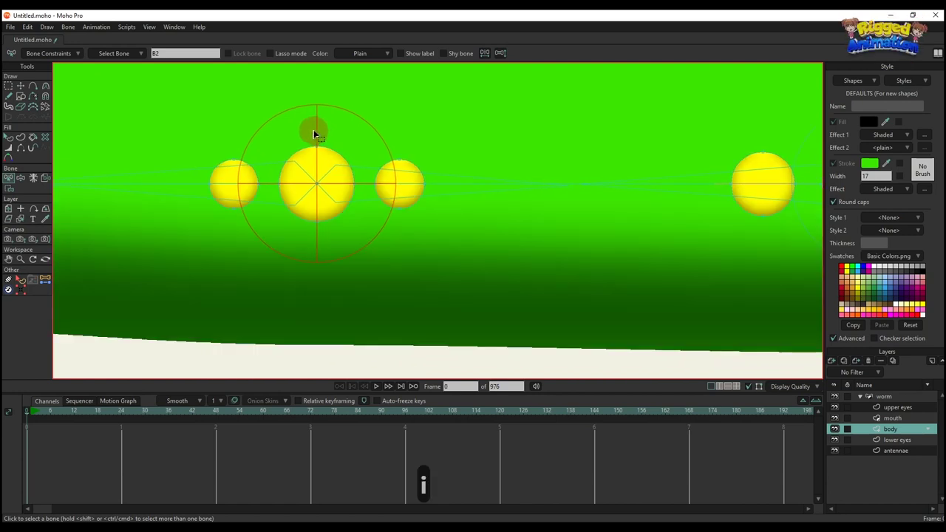
{"action": "key", "text": "i"}
{"action": "scroll", "coordinate": [314, 134], "scroll_direction": "up", "scroll_amount": 3}
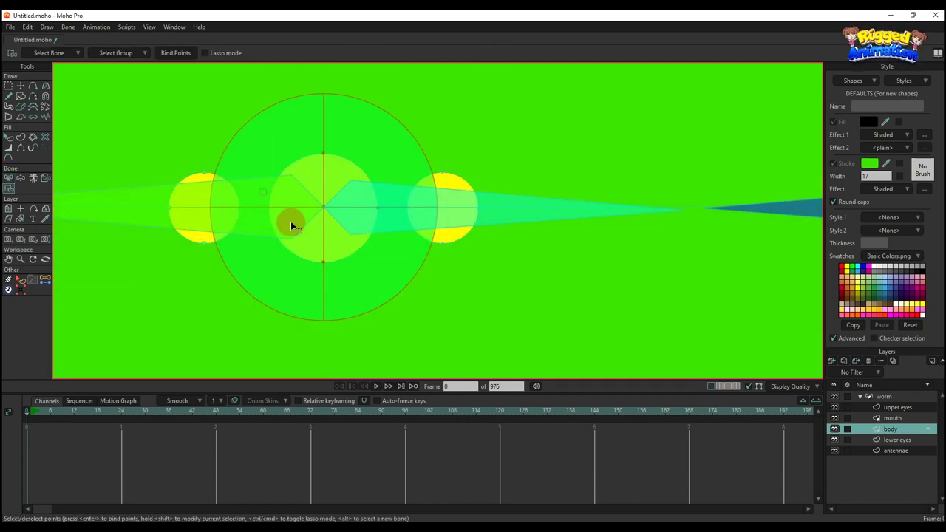
{"action": "left_click", "coordinate": [133, 68]}
Bind the head-side spot of the second group to the bone running through it toward the head.
{"action": "key", "text": "b"}
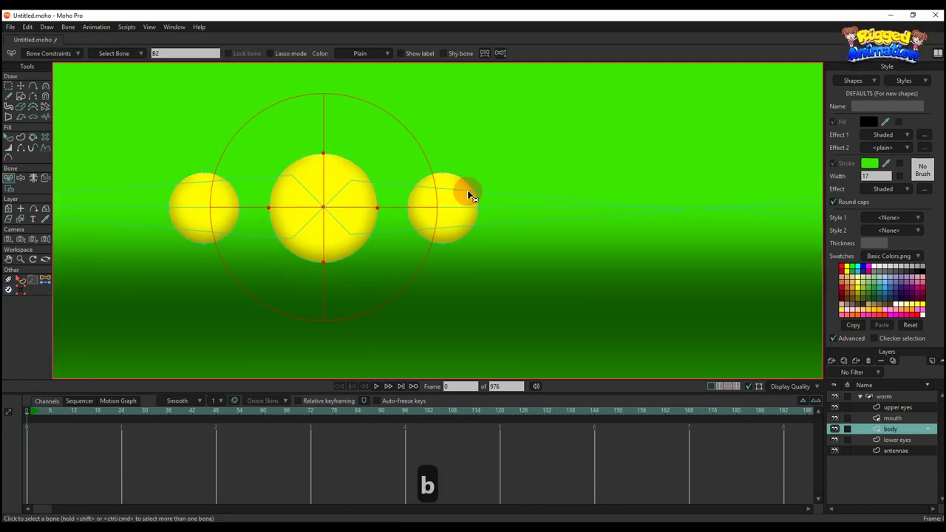
{"action": "left_click", "coordinate": [489, 195]}
{"action": "left_click_drag", "start_coordinate": [490, 194], "coordinate": [406, 165]}
{"action": "key", "text": "i"}
{"action": "left_click", "coordinate": [337, 130]}
{"action": "left_click", "coordinate": [108, 51]}
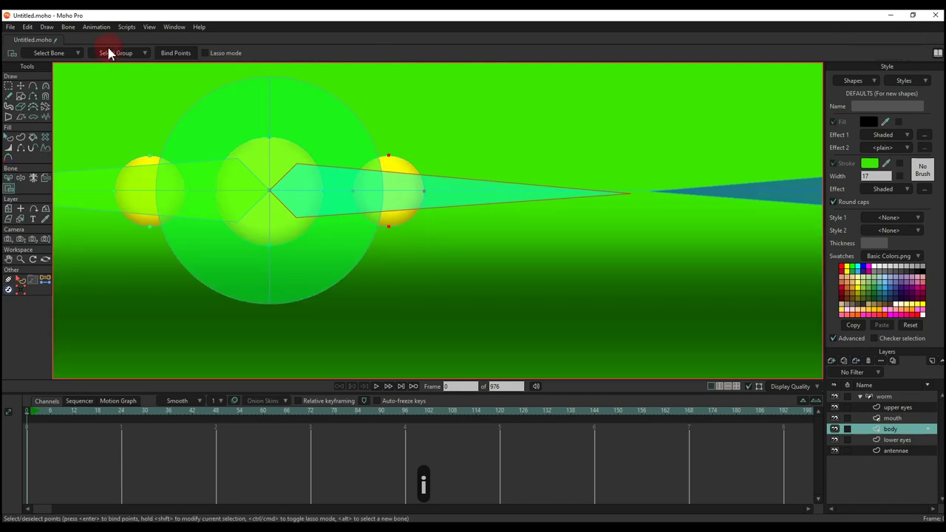
Bind the tail-side spot of the third group to the bone running through it toward the tail.
{"action": "scroll", "coordinate": [244, 130], "scroll_direction": "down", "scroll_amount": 3}
{"action": "scroll", "coordinate": [633, 156], "scroll_direction": "up", "scroll_amount": 5}
{"action": "key", "text": "b"}
{"action": "left_click_drag", "start_coordinate": [633, 156], "coordinate": [387, 169]}
{"action": "left_click", "coordinate": [463, 164]}
{"action": "key", "text": "i"}
{"action": "left_click_drag", "start_coordinate": [566, 286], "coordinate": [566, 286]}
{"action": "left_click", "coordinate": [193, 54]}
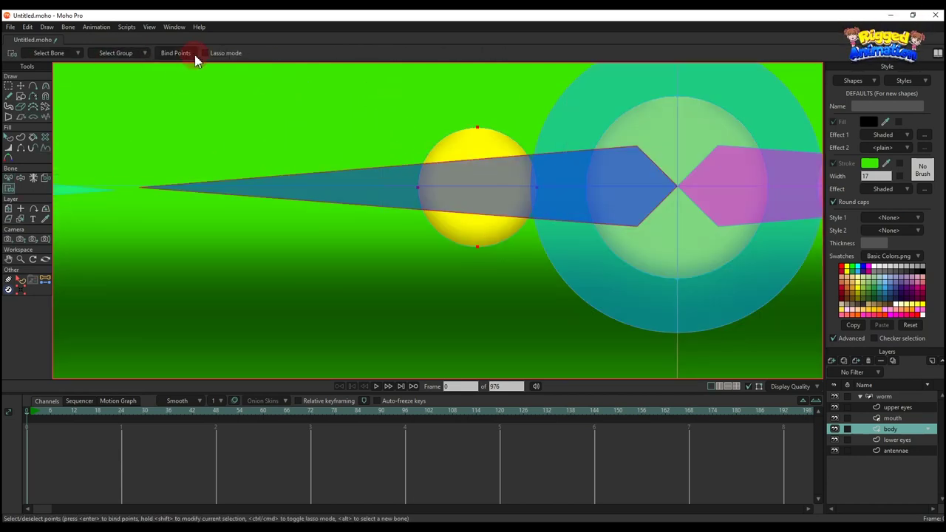
Bind the large middle spot of the third group to the pin bone at its centre.
{"action": "left_click_drag", "start_coordinate": [673, 169], "coordinate": [381, 171]}
{"action": "key", "text": "b"}
{"action": "left_click", "coordinate": [344, 126]}
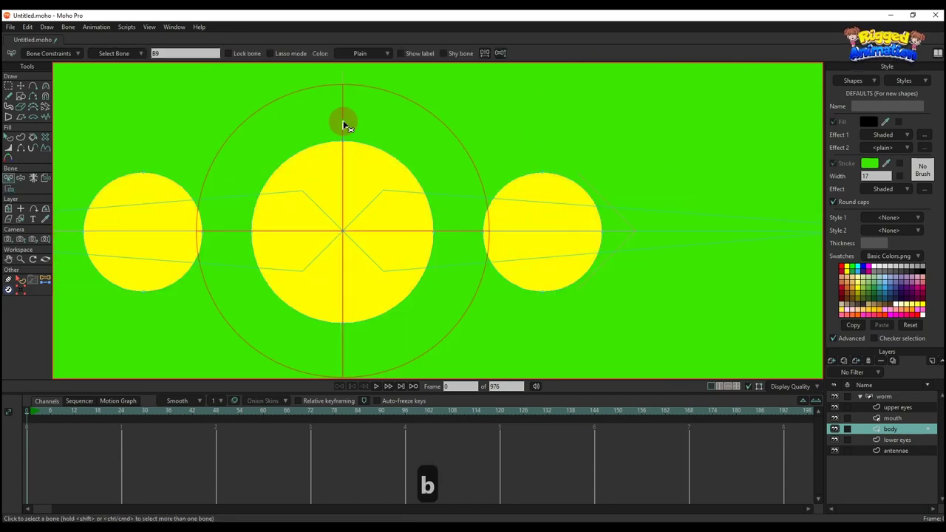
{"action": "scroll", "coordinate": [344, 127], "scroll_direction": "down", "scroll_amount": 3}
{"action": "left_click_drag", "start_coordinate": [342, 136], "coordinate": [360, 134]}
{"action": "key", "text": "i"}
{"action": "key", "text": "i"}
{"action": "scroll", "coordinate": [362, 136], "scroll_direction": "up", "scroll_amount": 2}
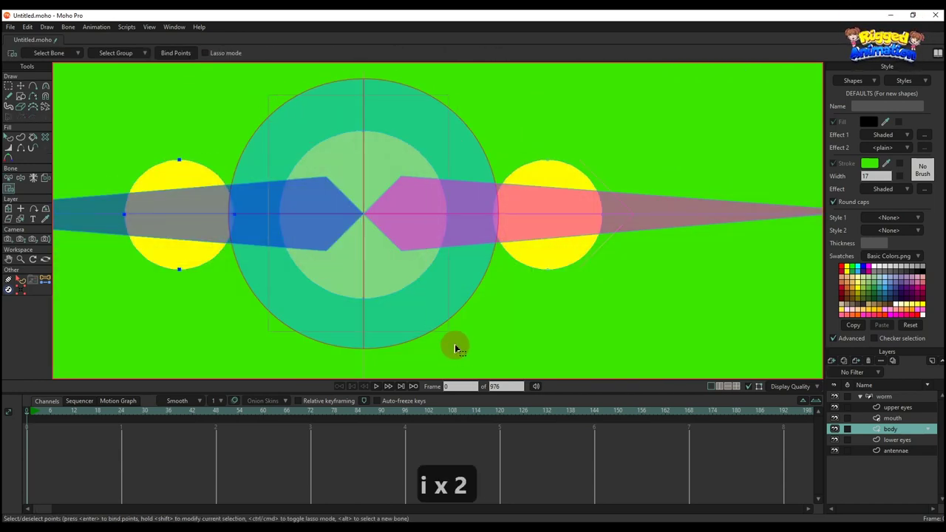
{"action": "left_click_drag", "start_coordinate": [454, 345], "coordinate": [456, 346]}
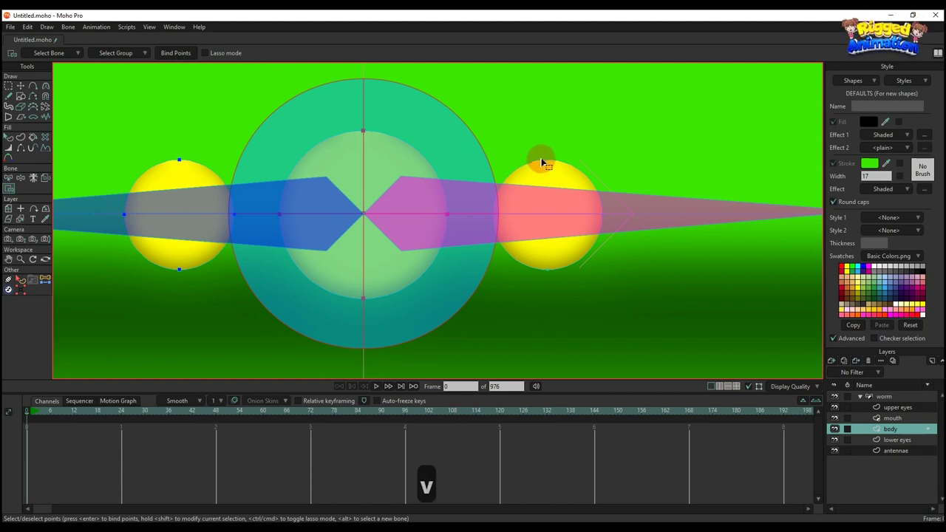
Bind the head-side spot of the third group to the bone running through it toward the head.
{"action": "key", "text": "b"}
{"action": "left_click", "coordinate": [521, 186]}
{"action": "left_click_drag", "start_coordinate": [503, 182], "coordinate": [458, 161]}
{"action": "key", "text": "i"}
{"action": "left_click_drag", "start_coordinate": [440, 116], "coordinate": [620, 304]}
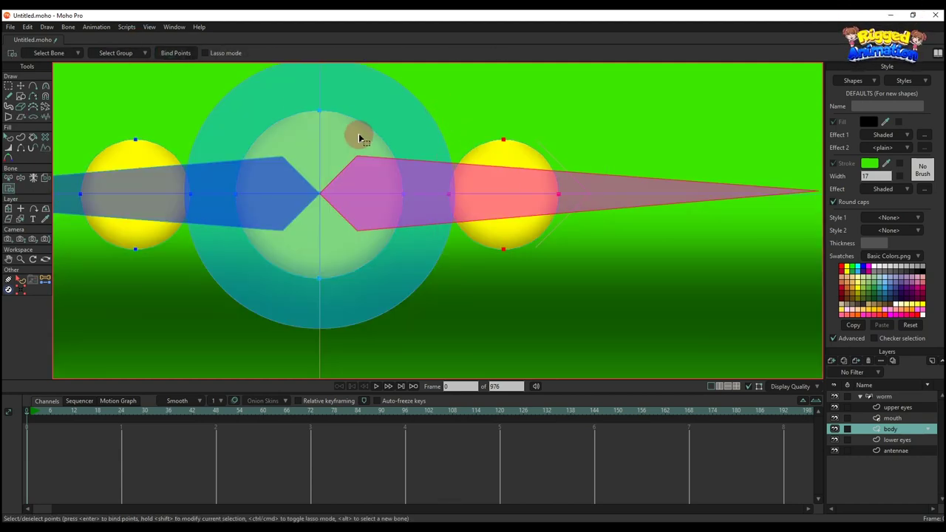
Bind the fourth group's tail-side spot to bone B11 and its large middle spot to the pin bone at its centre.
{"action": "key", "text": "b"}
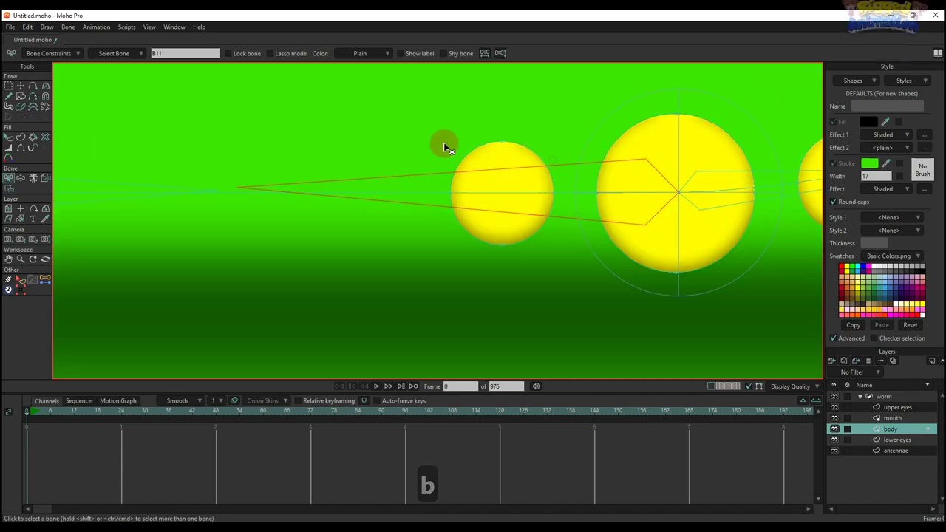
{"action": "key", "text": "i"}
{"action": "left_click_drag", "start_coordinate": [413, 105], "coordinate": [559, 281]}
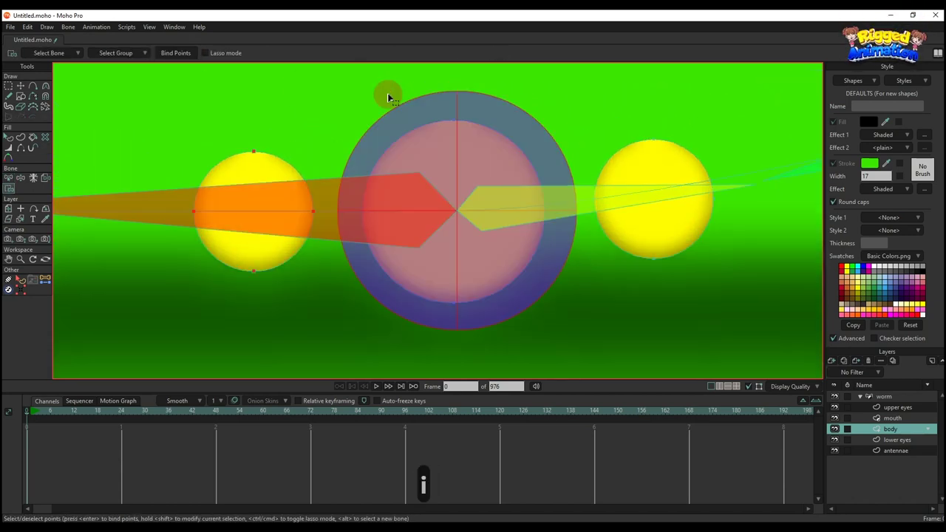
{"action": "left_click_drag", "start_coordinate": [383, 89], "coordinate": [552, 326]}
{"action": "left_click_drag", "start_coordinate": [342, 156], "coordinate": [484, 362]}
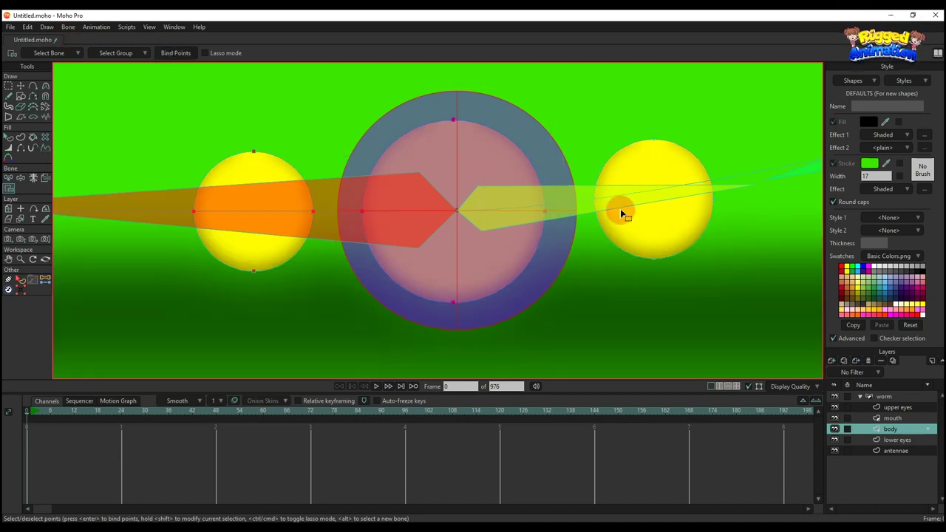
Bind the head-side spot of the fourth group to the short bone running through it toward the head.
{"action": "key", "text": "b"}
{"action": "key", "text": "i"}
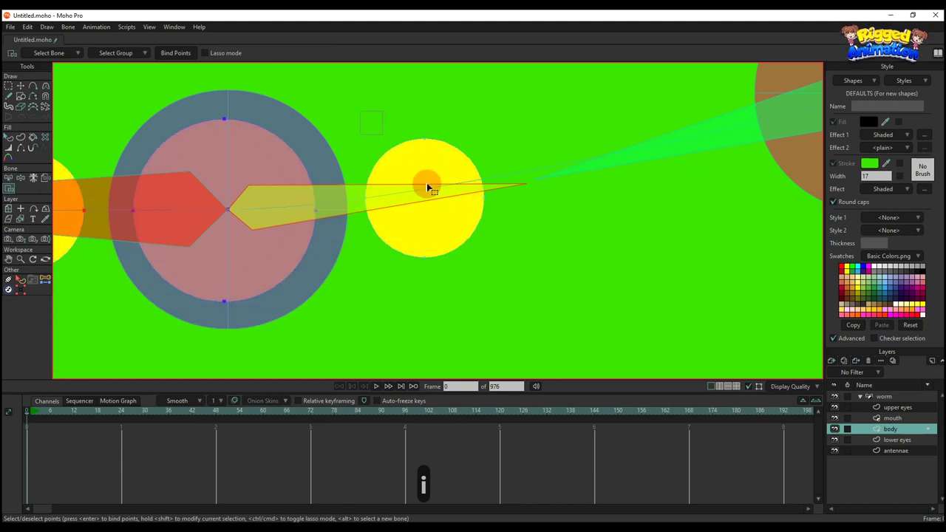
{"action": "left_click_drag", "start_coordinate": [553, 314], "coordinate": [553, 315]}
{"action": "scroll", "coordinate": [511, 135], "scroll_direction": "down", "scroll_amount": 4}
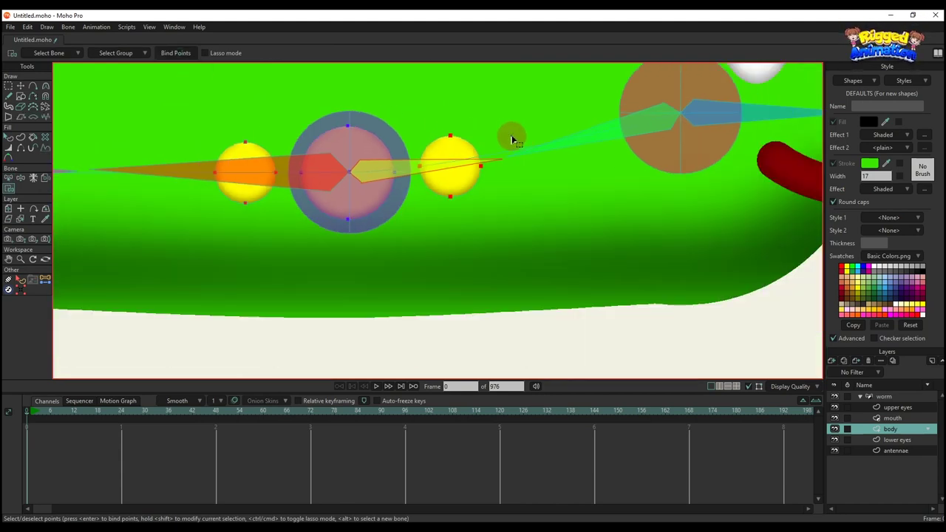
Check the head's pin bone and the bound spots along the whole length of the worm.
{"action": "left_click_drag", "start_coordinate": [671, 78], "coordinate": [524, 167]}
{"action": "key", "text": "b"}
{"action": "left_click", "coordinate": [524, 171]}
{"action": "key", "text": "i"}
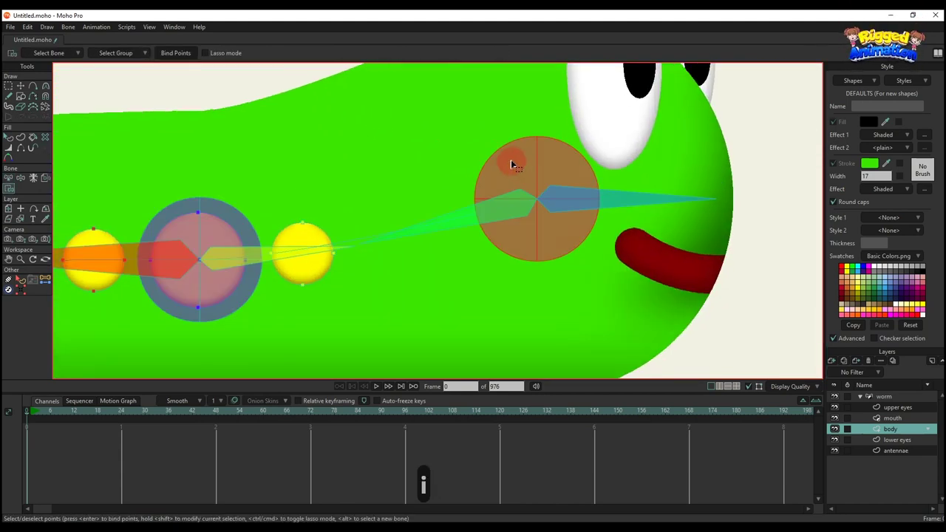
{"action": "key", "text": "q"}
{"action": "scroll", "coordinate": [519, 231], "scroll_direction": "down", "scroll_amount": 5}
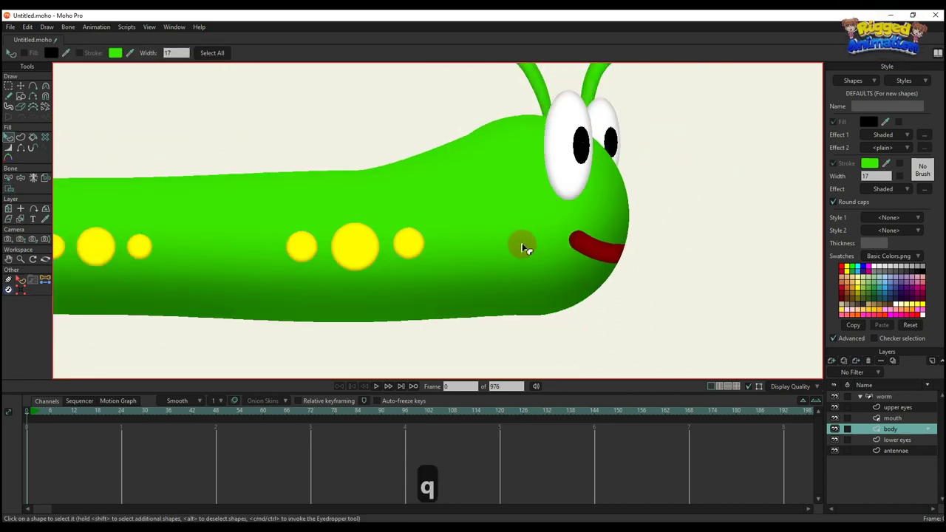
{"action": "scroll", "coordinate": [433, 257], "scroll_direction": "down", "scroll_amount": 1}
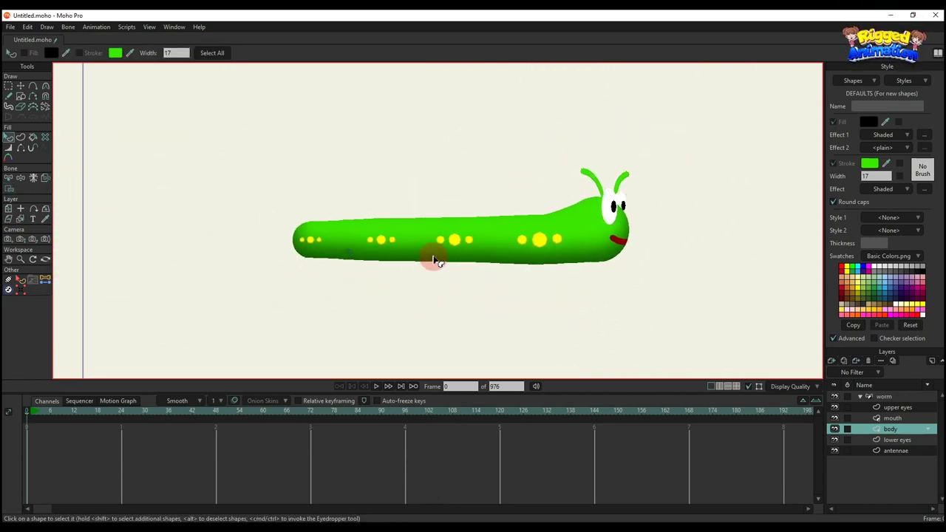
{"action": "scroll", "coordinate": [431, 259], "scroll_direction": "up", "scroll_amount": 3}
{"action": "scroll", "coordinate": [247, 232], "scroll_direction": "up", "scroll_amount": 2}
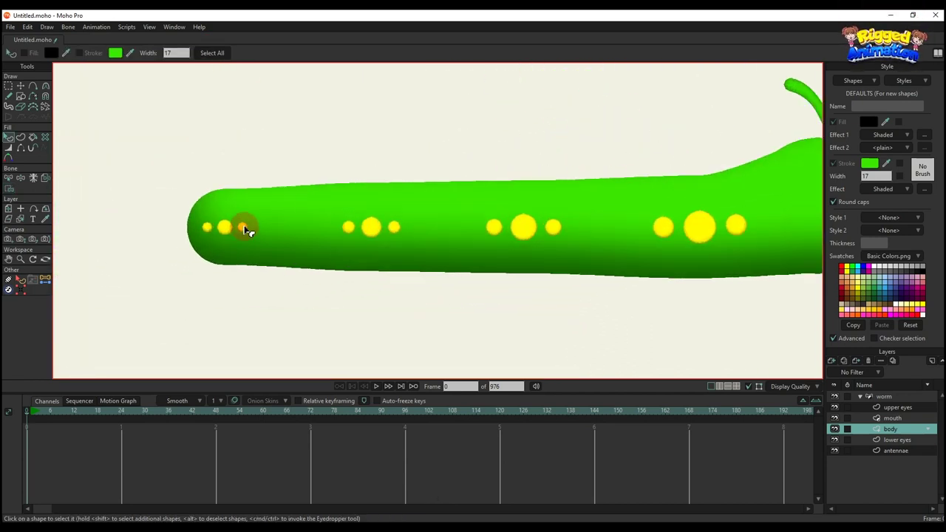
On the worm layer, check the parent links of tail bone B6 and of all the body bones with Reparent Bone.
{"action": "left_click", "coordinate": [891, 397]}
{"action": "scroll", "coordinate": [235, 226], "scroll_direction": "up", "scroll_amount": 3}
{"action": "key", "text": "b"}
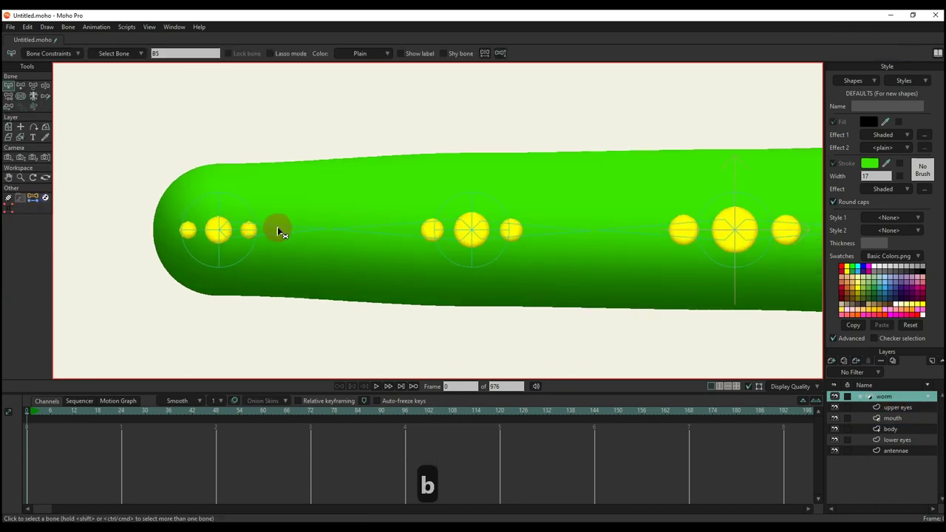
{"action": "left_click", "coordinate": [278, 226]}
{"action": "key", "text": "p"}
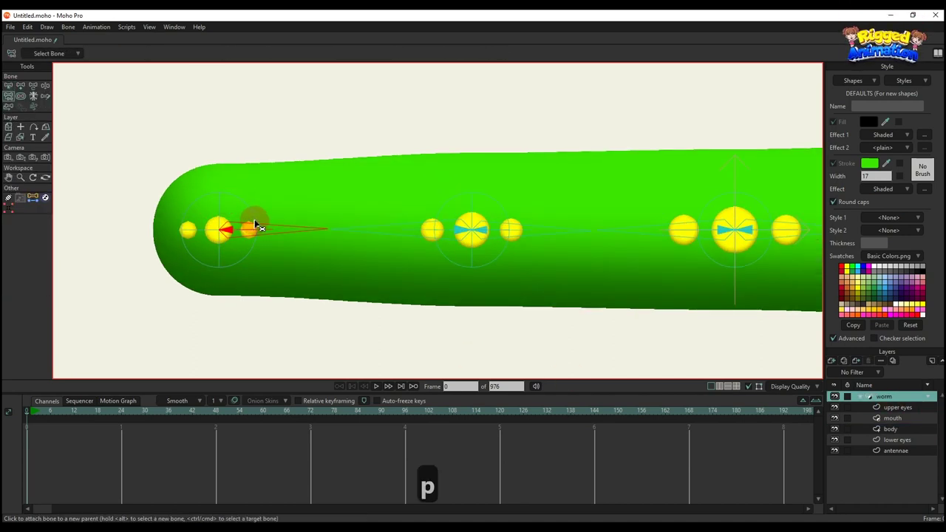
{"action": "left_click_drag", "start_coordinate": [441, 207], "coordinate": [400, 207]}
{"action": "scroll", "coordinate": [388, 207], "scroll_direction": "down", "scroll_amount": 2}
{"action": "key", "text": "b"}
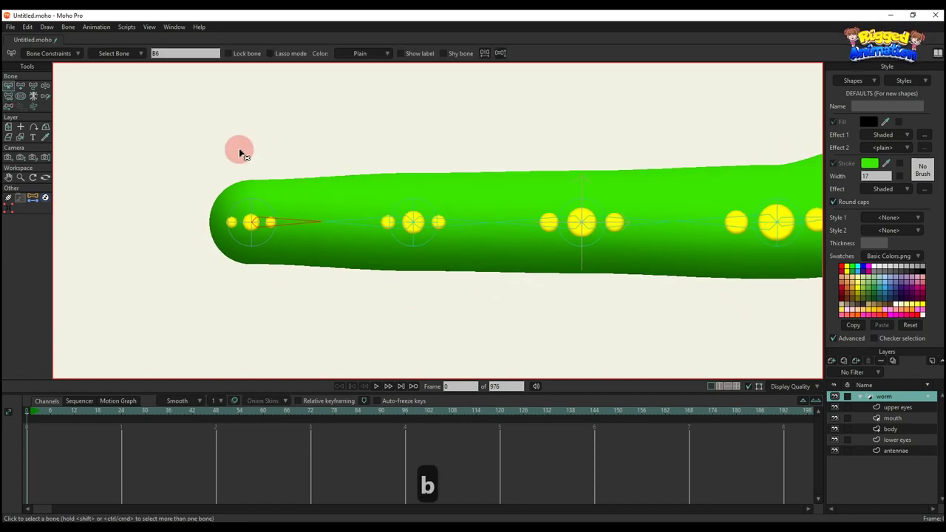
{"action": "left_click_drag", "start_coordinate": [212, 136], "coordinate": [807, 289]}
{"action": "key", "text": "p"}
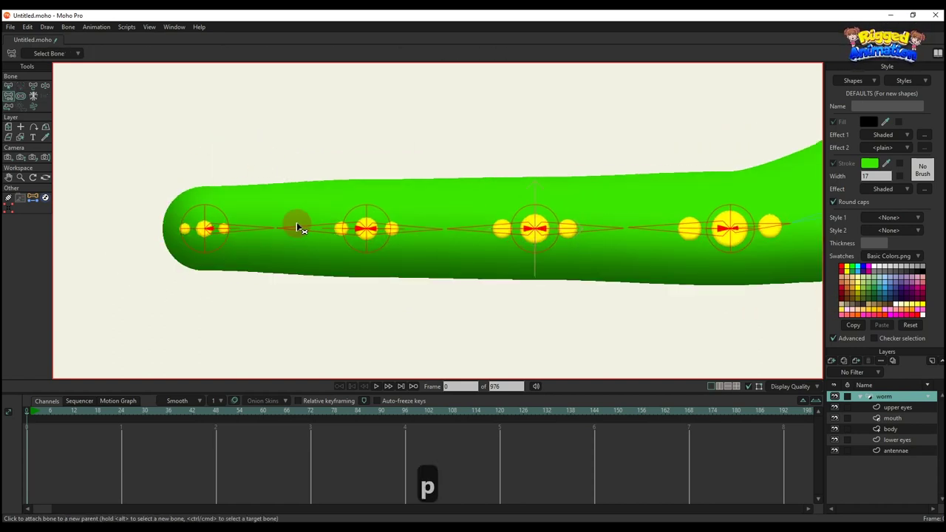
Select all of the worm's bones and check their parent links from tail to head with Reparent Bone.
{"action": "left_click_drag", "start_coordinate": [611, 239], "coordinate": [442, 252]}
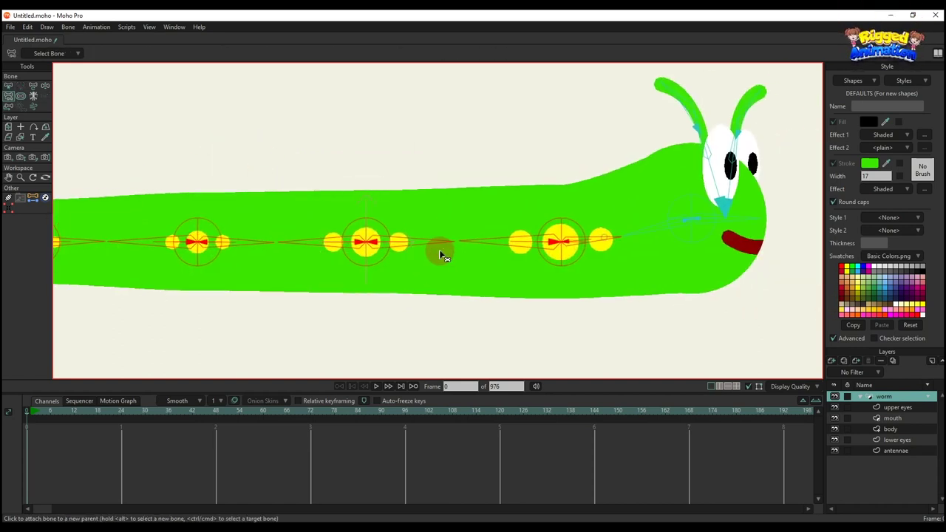
{"action": "scroll", "coordinate": [675, 205], "scroll_direction": "down", "scroll_amount": 2}
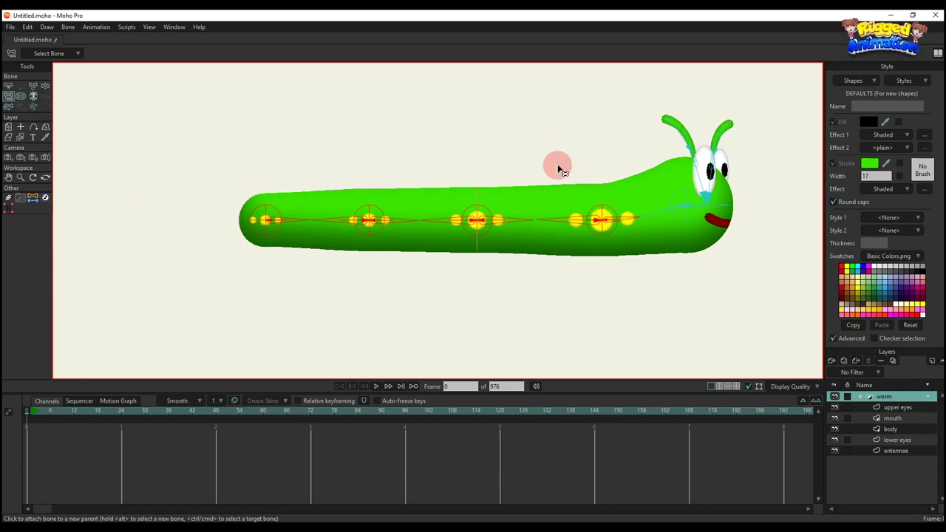
{"action": "key", "text": "b"}
{"action": "left_click_drag", "start_coordinate": [228, 95], "coordinate": [792, 336]}
{"action": "scroll", "coordinate": [690, 207], "scroll_direction": "up", "scroll_amount": 2}
{"action": "scroll", "coordinate": [690, 204], "scroll_direction": "down", "scroll_amount": 1}
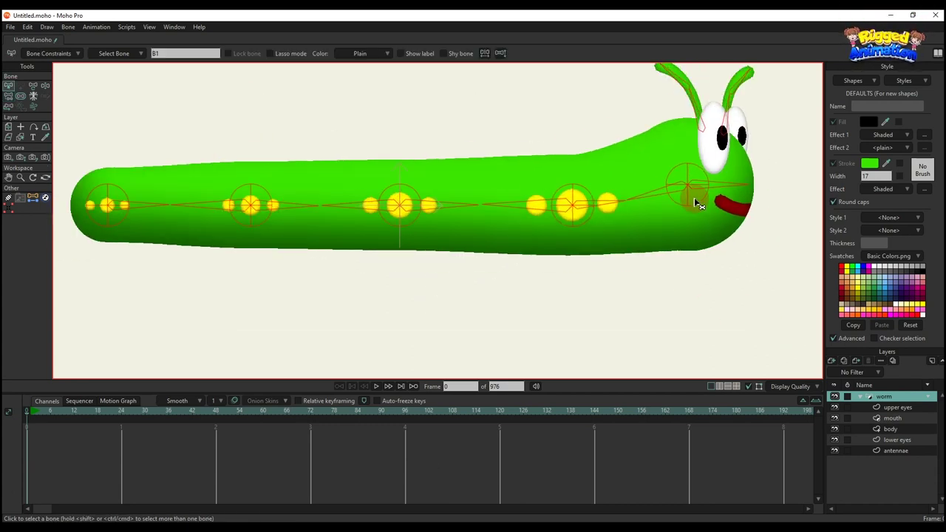
{"action": "key", "text": "p"}
{"action": "left_click_drag", "start_coordinate": [719, 141], "coordinate": [712, 191]}
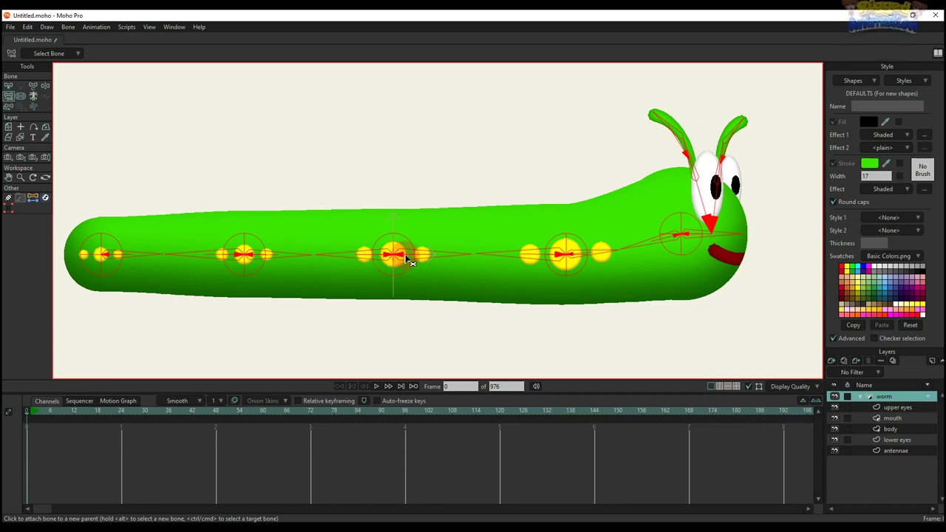
{"action": "left_click_drag", "start_coordinate": [396, 209], "coordinate": [417, 213]}
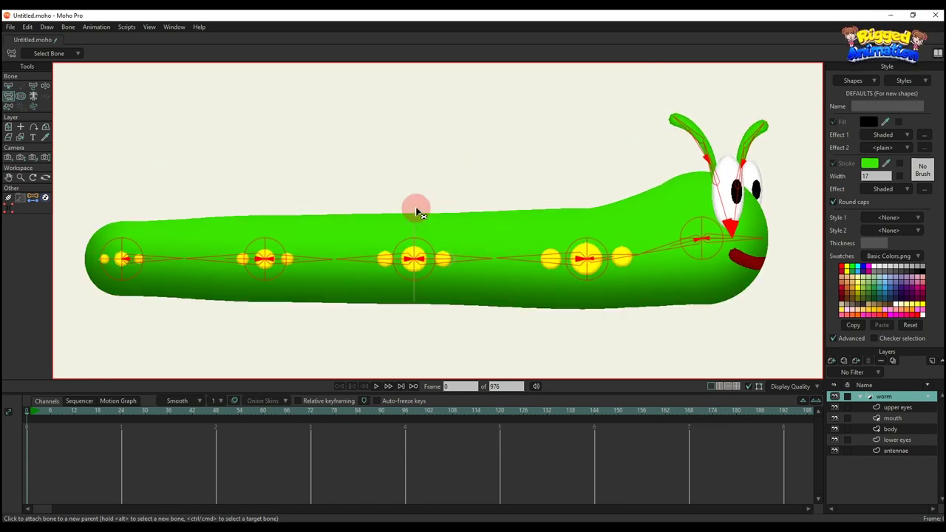
Match the two bones between the first and second spot groups with the pin bone at the opposite group.
{"action": "key", "text": "b"}
{"action": "scroll", "coordinate": [192, 246], "scroll_direction": "up", "scroll_amount": 4}
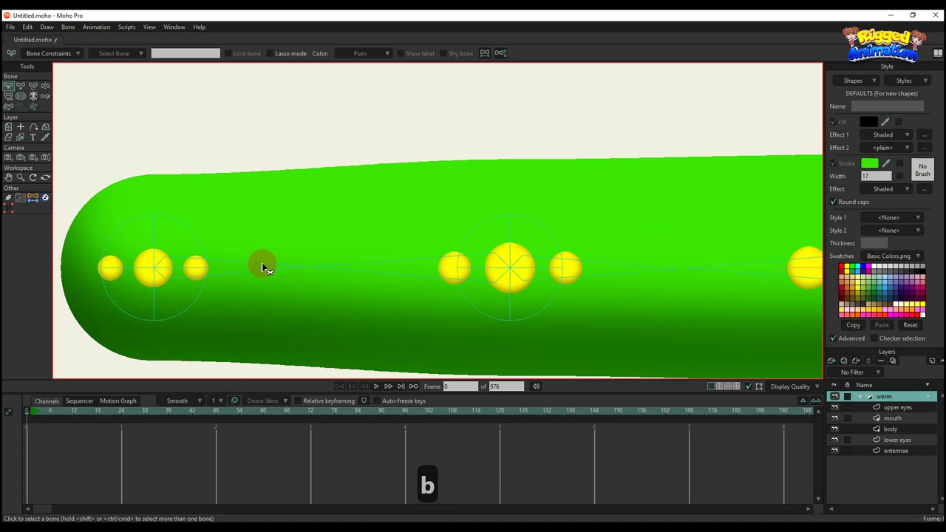
{"action": "left_click", "coordinate": [262, 266]}
{"action": "left_click", "coordinate": [478, 225]}
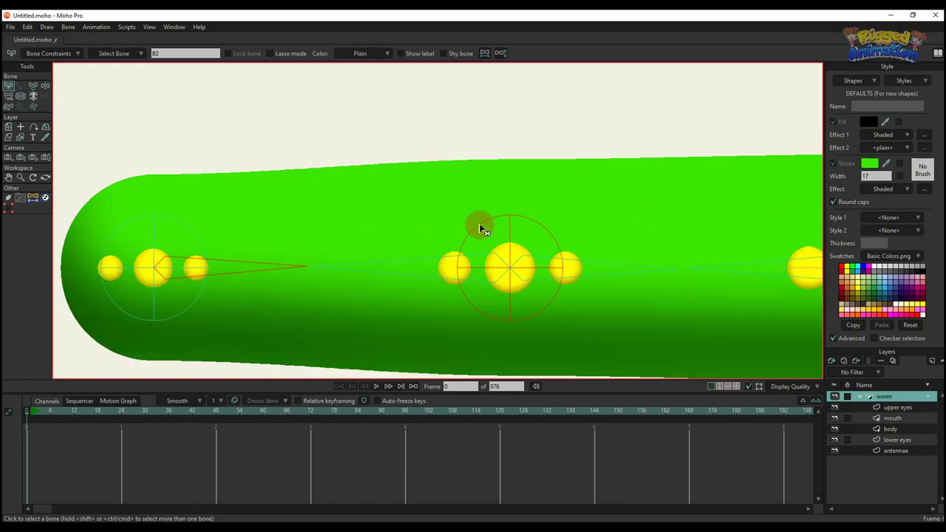
{"action": "left_click", "coordinate": [400, 260]}
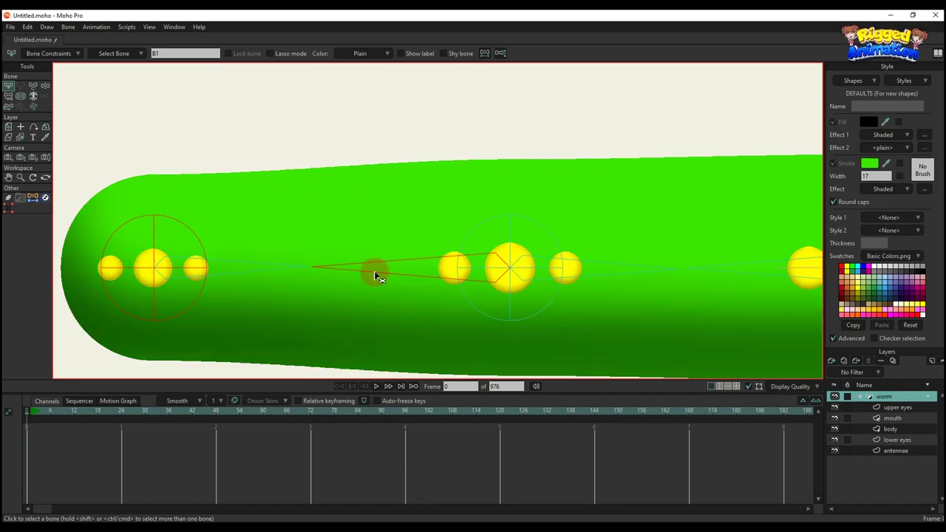
{"action": "key", "text": "b"}
{"action": "left_click", "coordinate": [270, 154]}
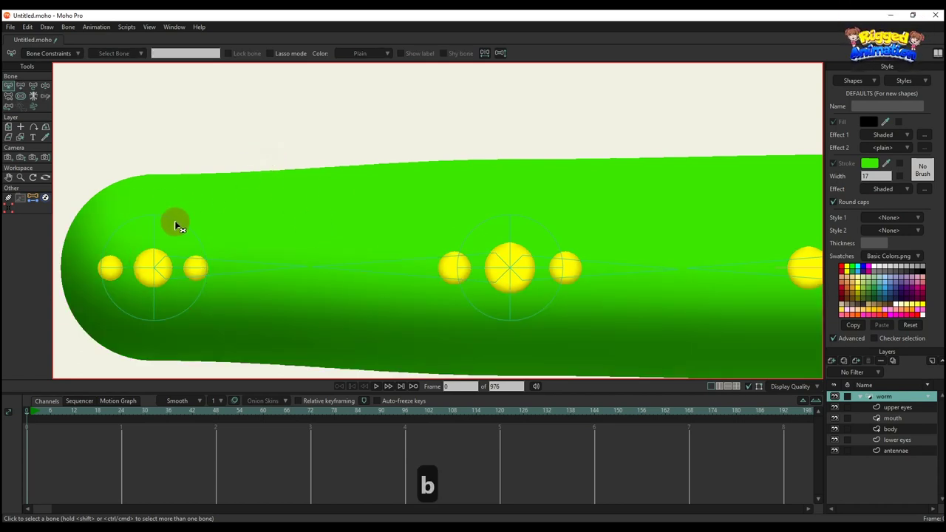
{"action": "left_click", "coordinate": [517, 219]}
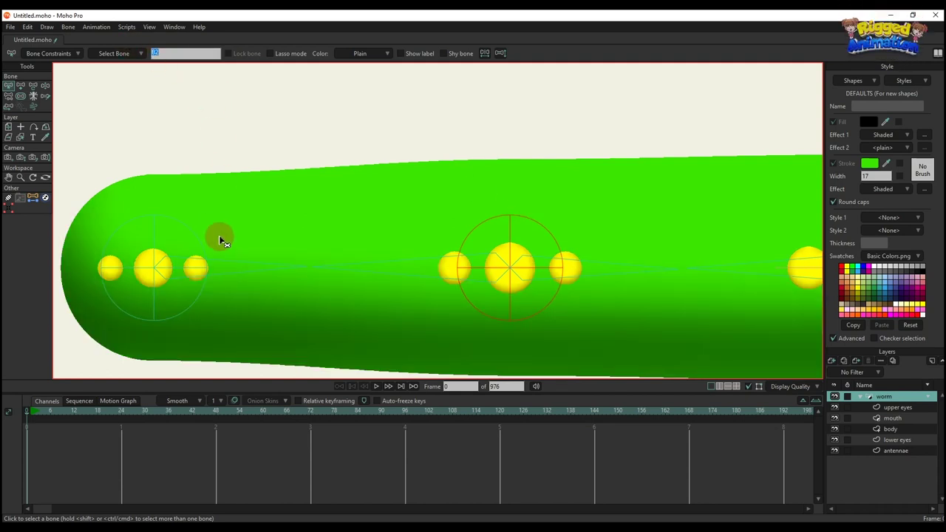
In the bone constraints, set the target of tail bone B6 to pin bone B2 at the second spot group.
{"action": "left_click", "coordinate": [240, 270]}
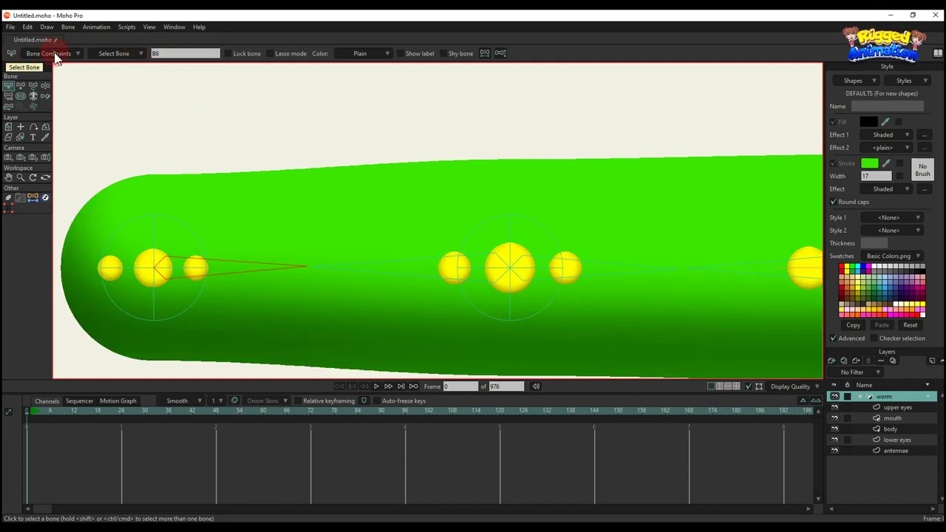
{"action": "left_click", "coordinate": [55, 56]}
{"action": "left_click", "coordinate": [55, 175]}
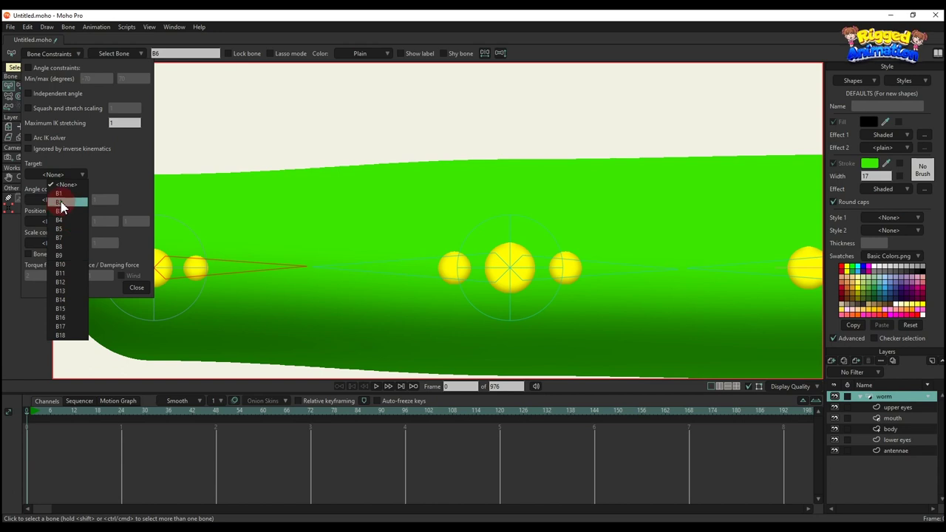
{"action": "left_click", "coordinate": [59, 202]}
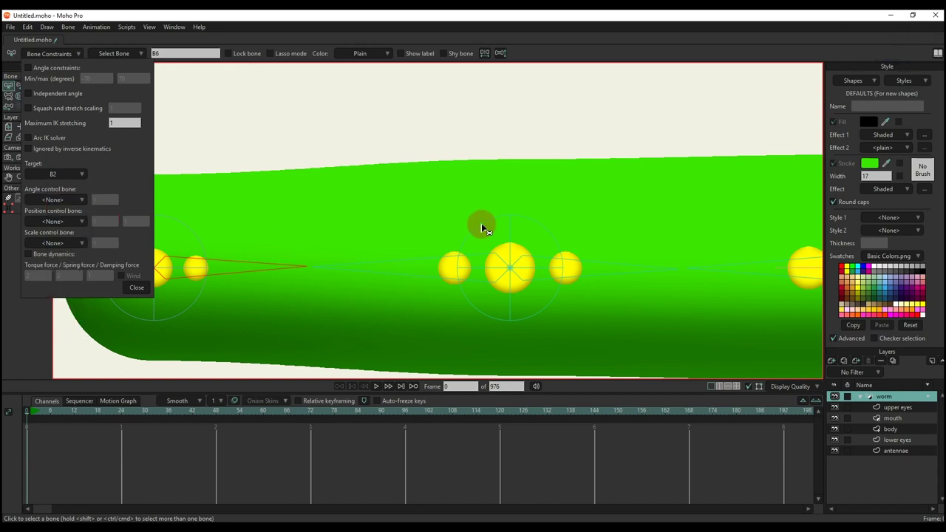
Set the target of bone B7 to the tail's pin bone B1.
{"action": "scroll", "coordinate": [321, 243], "scroll_direction": "down", "scroll_amount": 2}
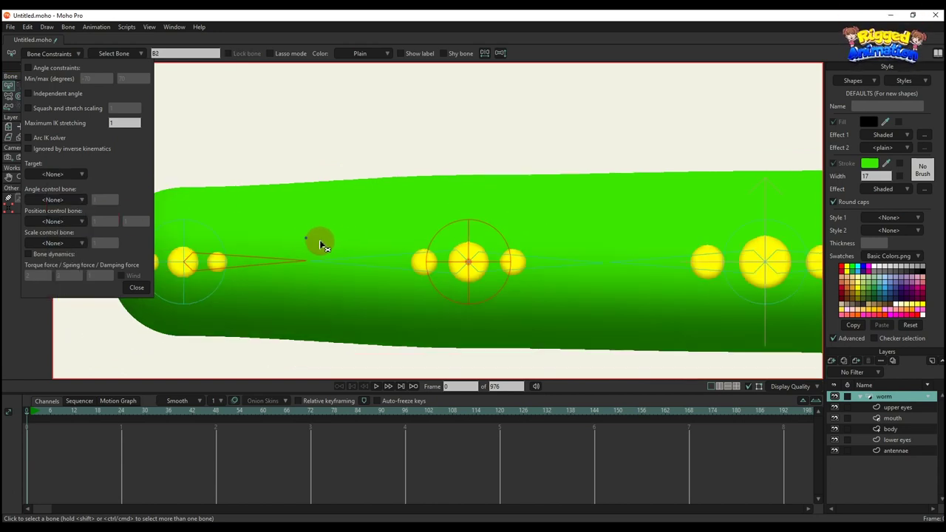
{"action": "left_click", "coordinate": [65, 176]}
{"action": "left_click", "coordinate": [96, 194]}
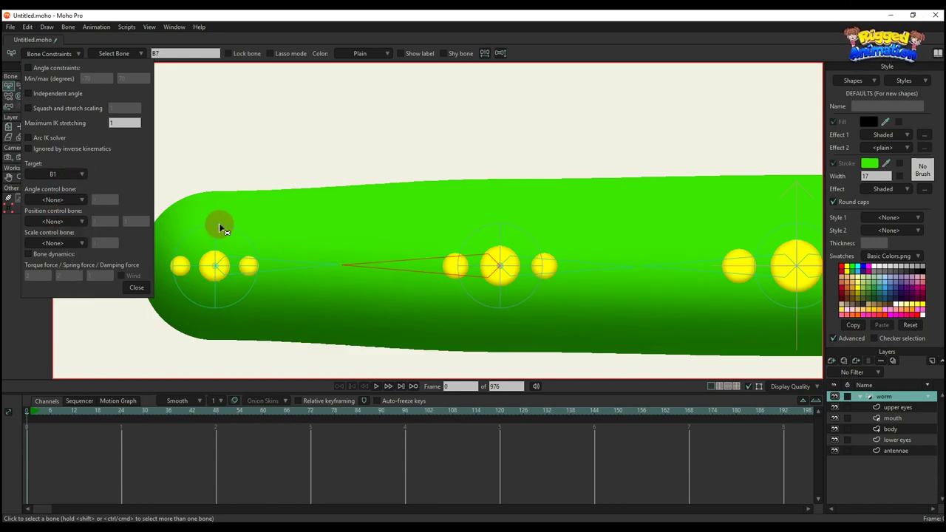
{"action": "left_click", "coordinate": [219, 225]}
Set the target of bone B8, on the head side of the second spot group, to pin bone B3.
{"action": "left_click_drag", "start_coordinate": [413, 231], "coordinate": [394, 229]}
{"action": "left_click", "coordinate": [551, 204]}
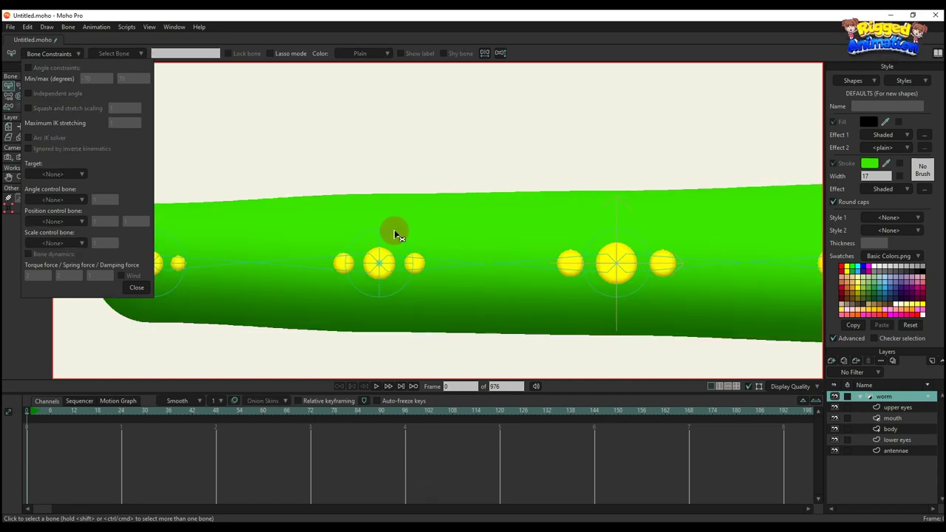
{"action": "left_click", "coordinate": [357, 241]}
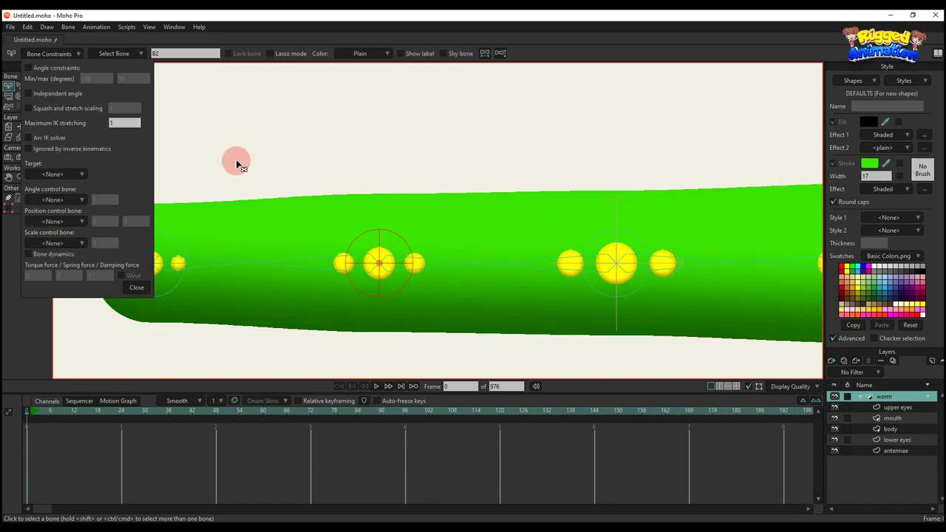
{"action": "left_click", "coordinate": [615, 234]}
{"action": "left_click", "coordinate": [443, 255]}
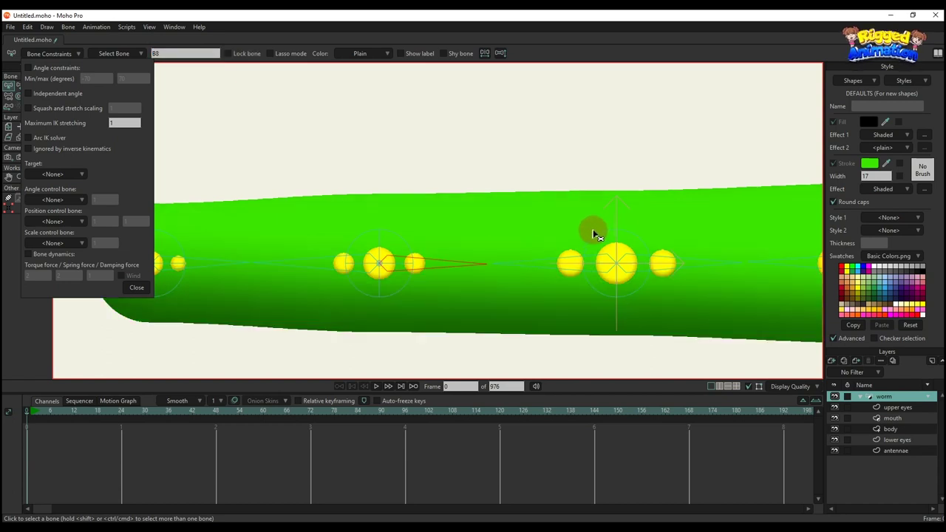
{"action": "left_click", "coordinate": [599, 232], "text": "shift"}
{"action": "left_click", "coordinate": [608, 237], "text": "shift"}
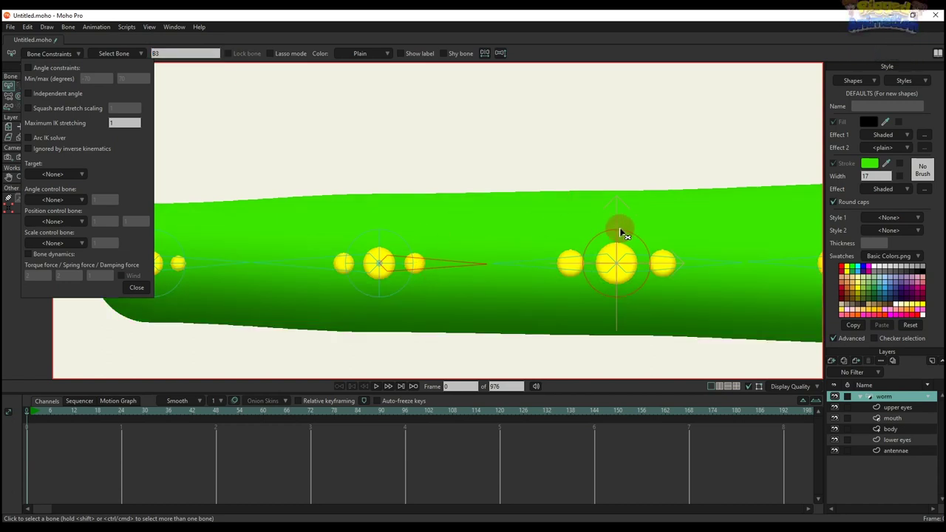
{"action": "left_click", "coordinate": [467, 282]}
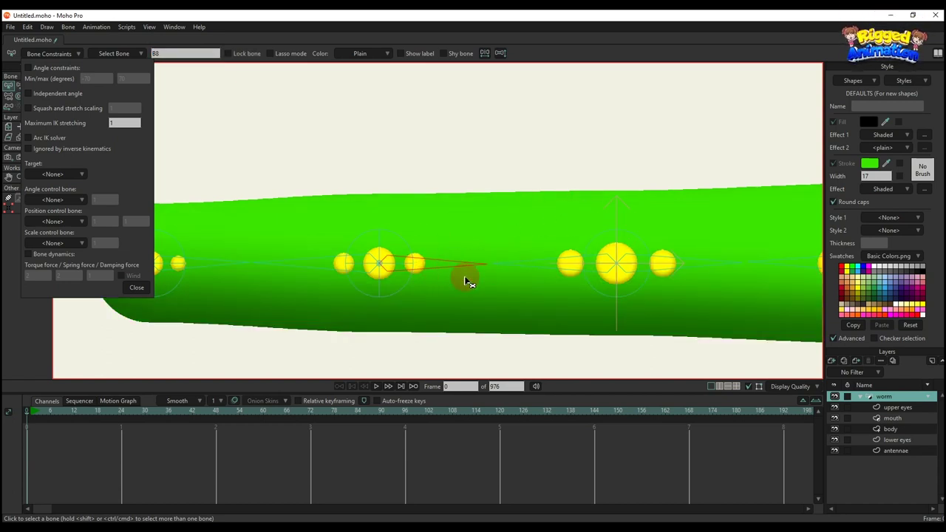
{"action": "left_click", "coordinate": [70, 174]}
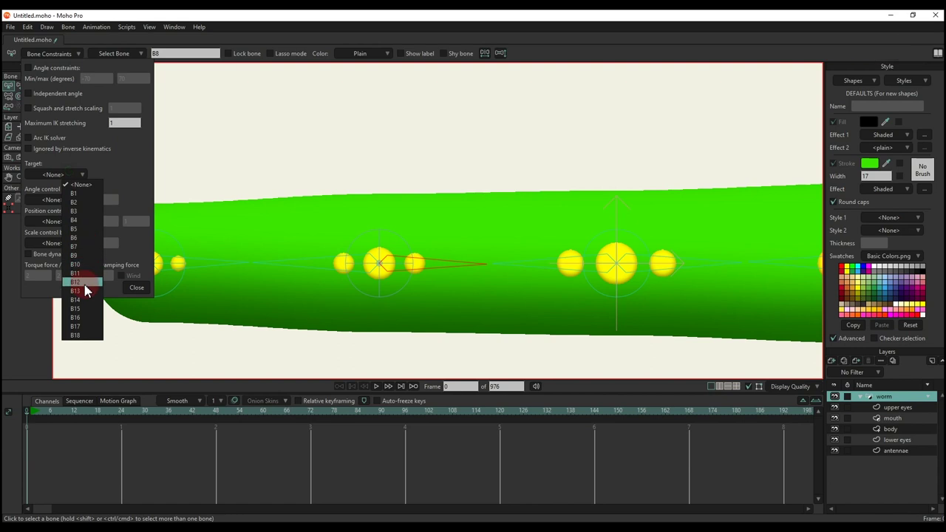
{"action": "left_click", "coordinate": [83, 212]}
Set the target of bone B9, on the tail side of the third spot group, to pin bone B2.
{"action": "left_click", "coordinate": [540, 261]}
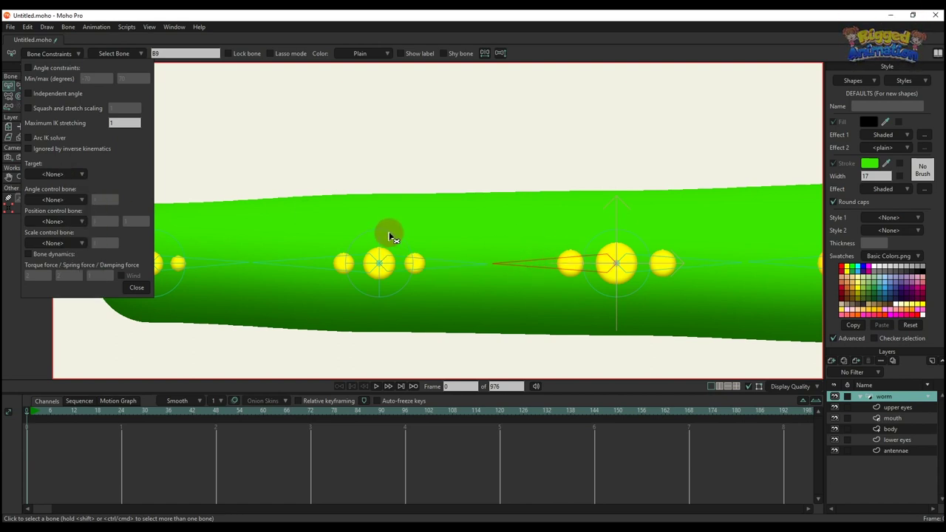
{"action": "left_click", "coordinate": [398, 235]}
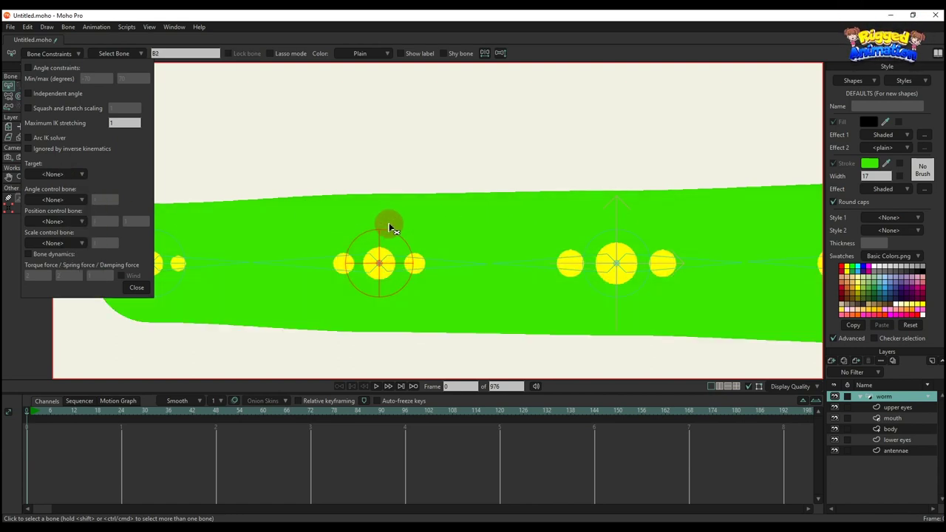
{"action": "left_click", "coordinate": [523, 261]}
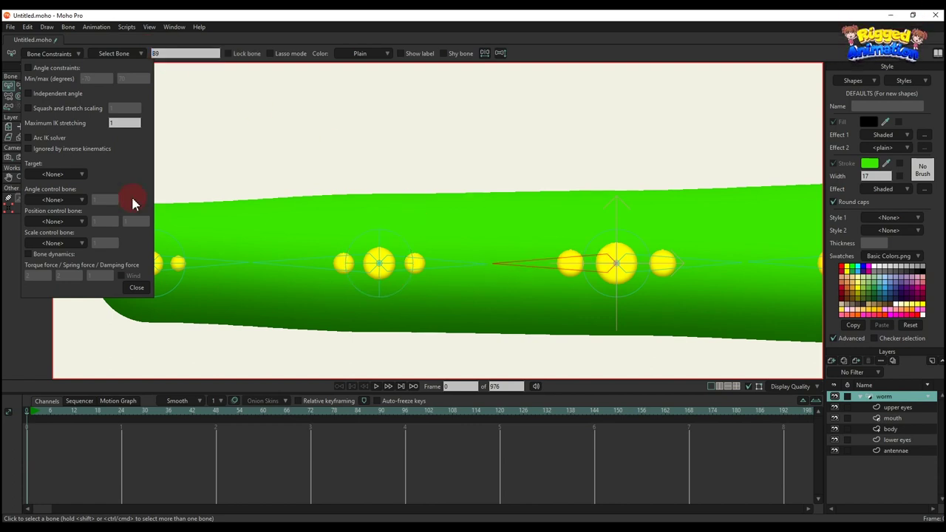
{"action": "left_click", "coordinate": [58, 175]}
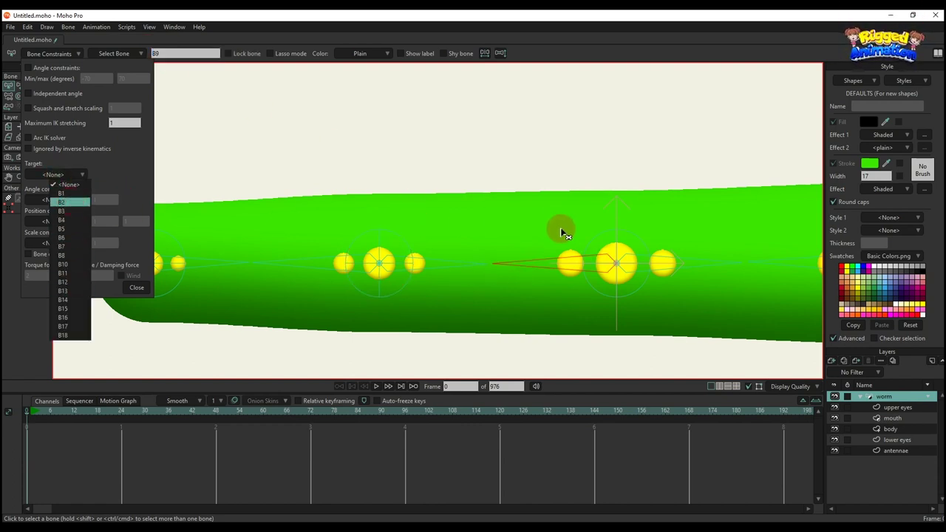
{"action": "left_click", "coordinate": [61, 202]}
Set the target of bone B10, on the head side of the third spot group, to pin bone B4.
{"action": "scroll", "coordinate": [560, 232], "scroll_direction": "down", "scroll_amount": 2}
{"action": "left_click_drag", "start_coordinate": [545, 257], "coordinate": [421, 258]}
{"action": "scroll", "coordinate": [566, 251], "scroll_direction": "up", "scroll_amount": 1}
{"action": "left_click_drag", "start_coordinate": [582, 241], "coordinate": [546, 223]}
{"action": "scroll", "coordinate": [546, 223], "scroll_direction": "down", "scroll_amount": 1}
{"action": "key", "text": "v"}
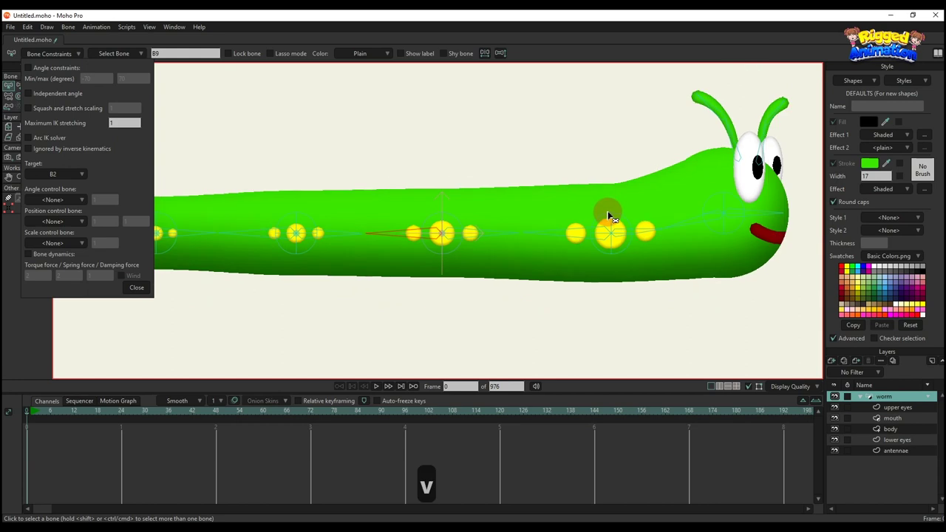
{"action": "left_click", "coordinate": [441, 222]}
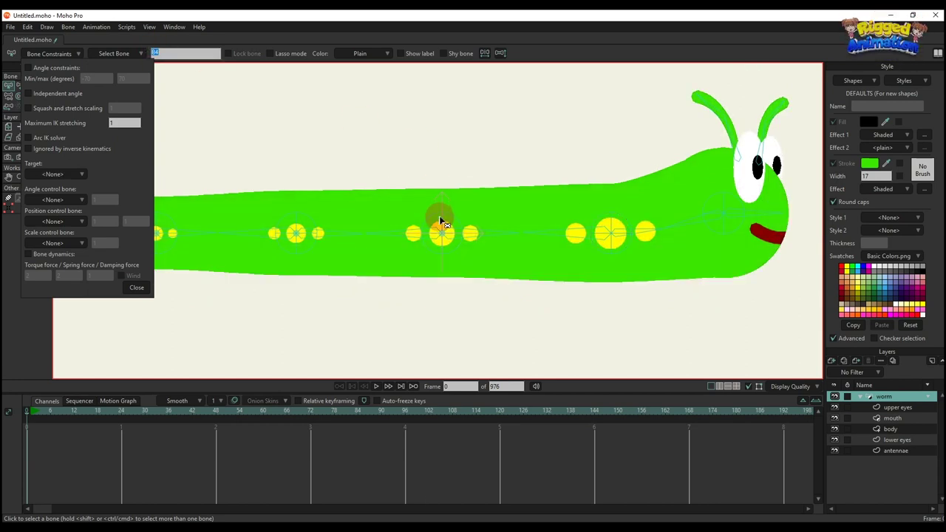
{"action": "left_click", "coordinate": [484, 235]}
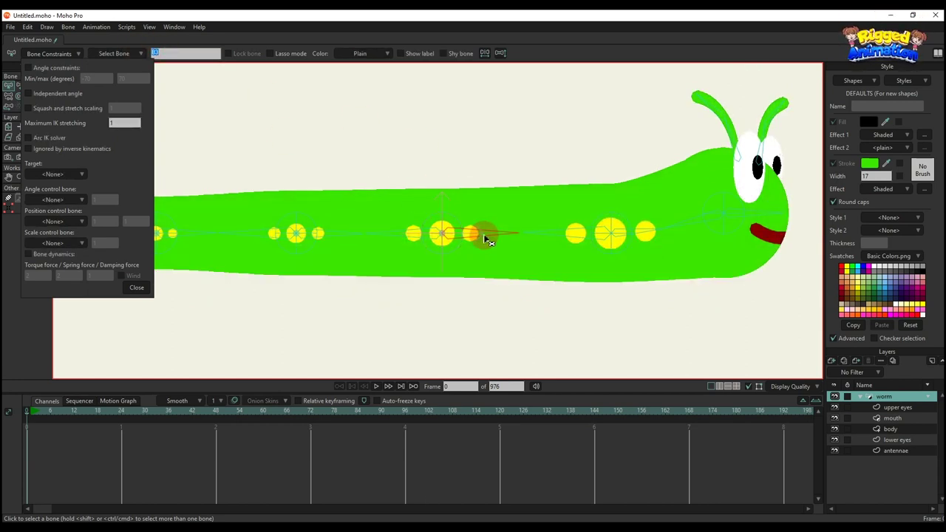
{"action": "left_click", "coordinate": [246, 185]}
{"action": "left_click", "coordinate": [77, 175]}
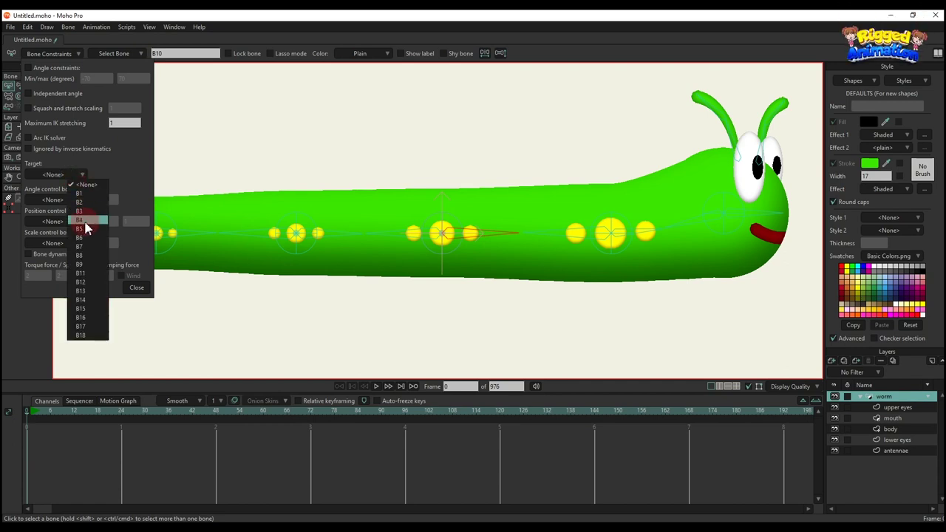
{"action": "left_click", "coordinate": [554, 237]}
Set the target of bone B11, on the tail side of the fourth spot group, to pin bone B3.
{"action": "left_click", "coordinate": [571, 234]}
{"action": "left_click", "coordinate": [63, 175]}
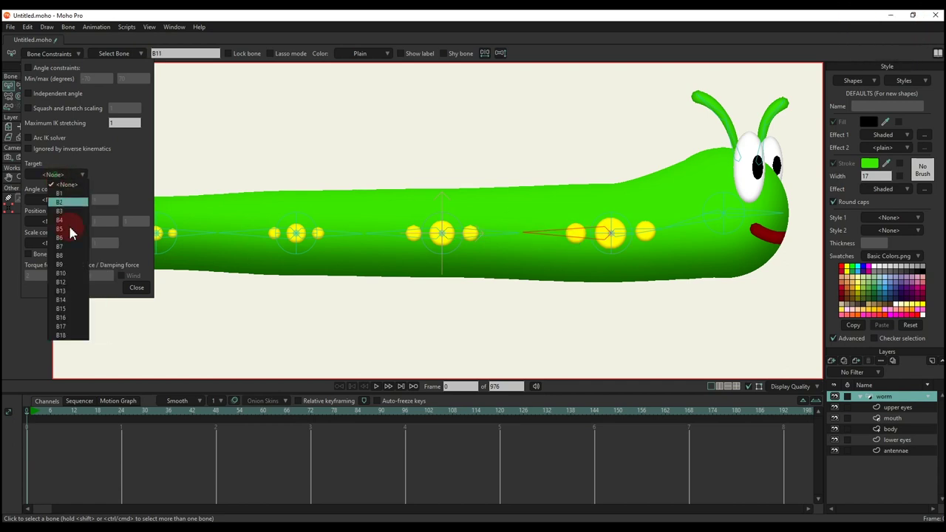
{"action": "left_click", "coordinate": [115, 214]}
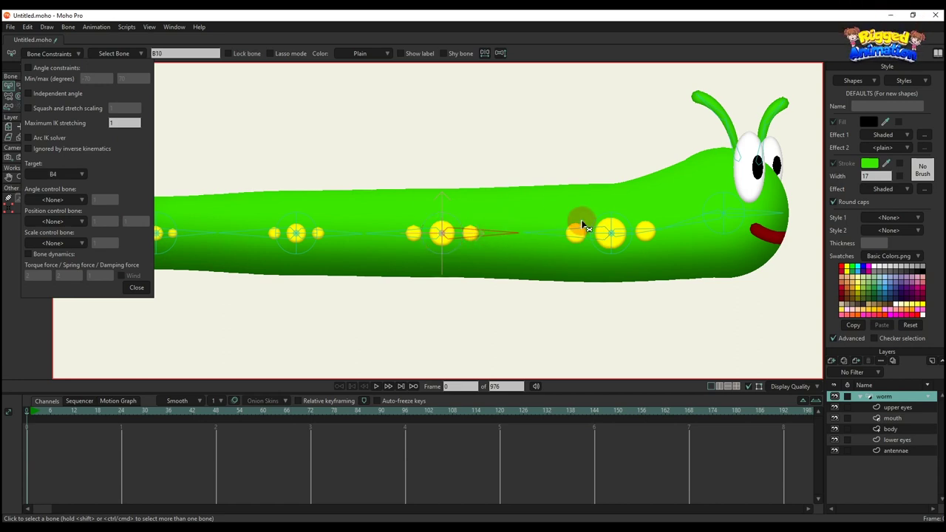
Set the target of bone B13, between the fourth spot group and the head, to pin bone B4.
{"action": "left_click", "coordinate": [609, 226]}
{"action": "left_click_drag", "start_coordinate": [601, 210], "coordinate": [557, 199]}
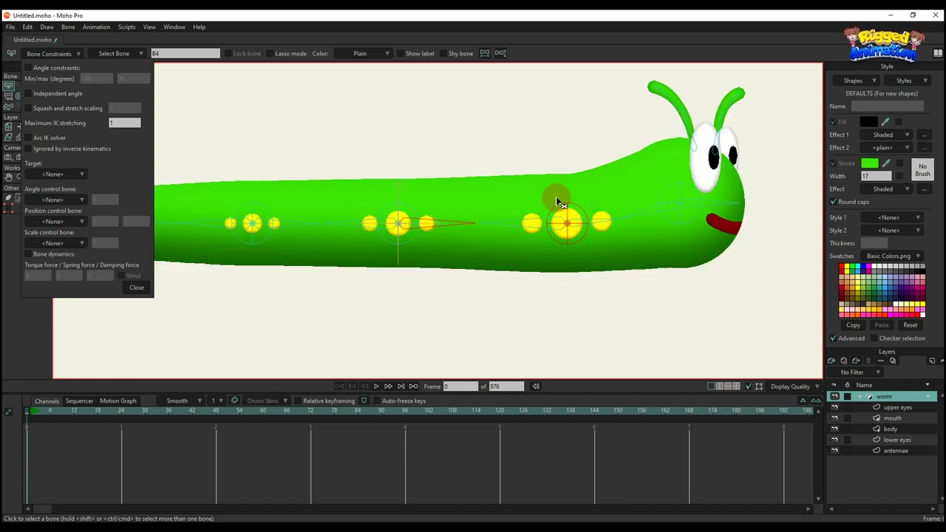
{"action": "scroll", "coordinate": [586, 204], "scroll_direction": "up", "scroll_amount": 1}
{"action": "key", "text": "v"}
{"action": "left_click", "coordinate": [687, 179]}
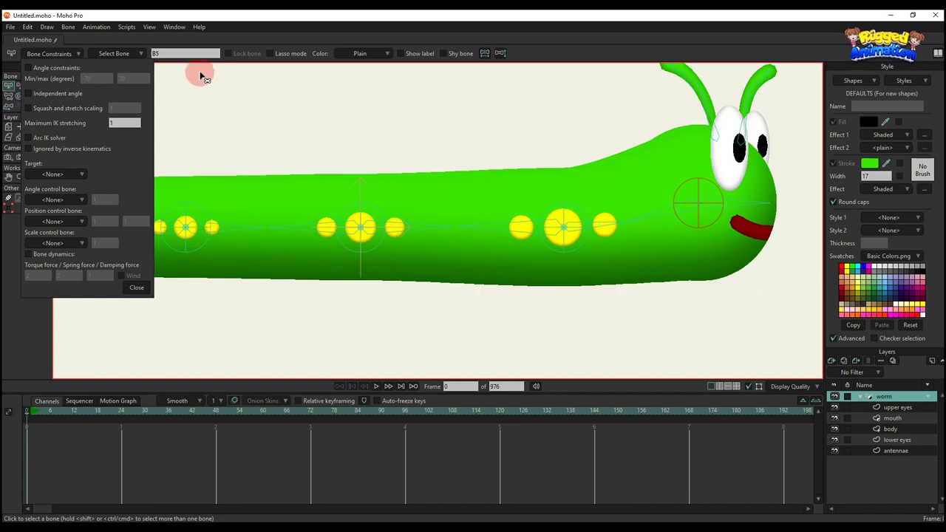
{"action": "left_click", "coordinate": [164, 53]}
{"action": "left_click_drag", "start_coordinate": [563, 203], "coordinate": [535, 197]}
{"action": "left_click", "coordinate": [577, 222]}
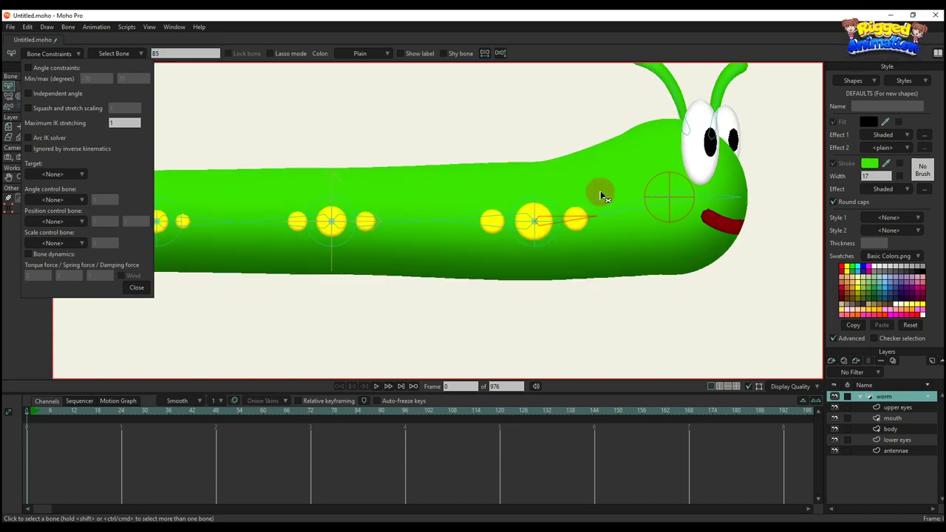
{"action": "left_click", "coordinate": [538, 213]}
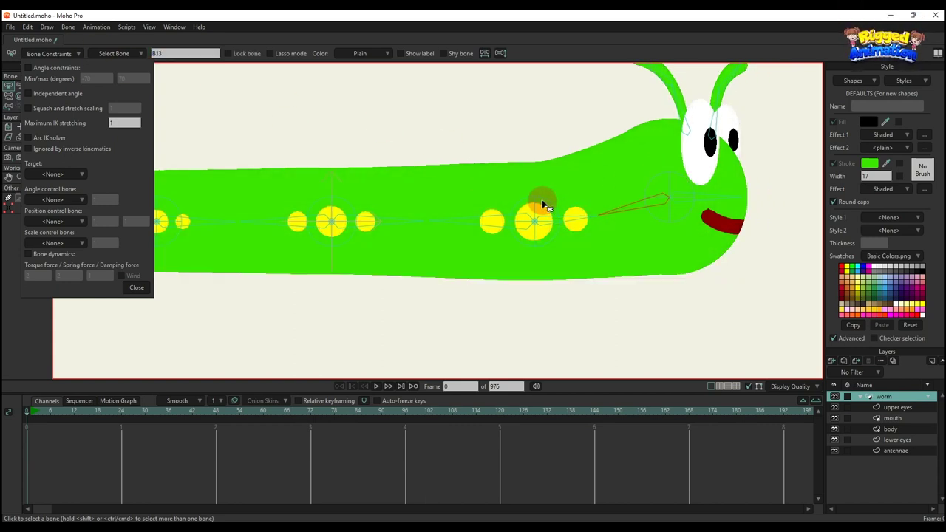
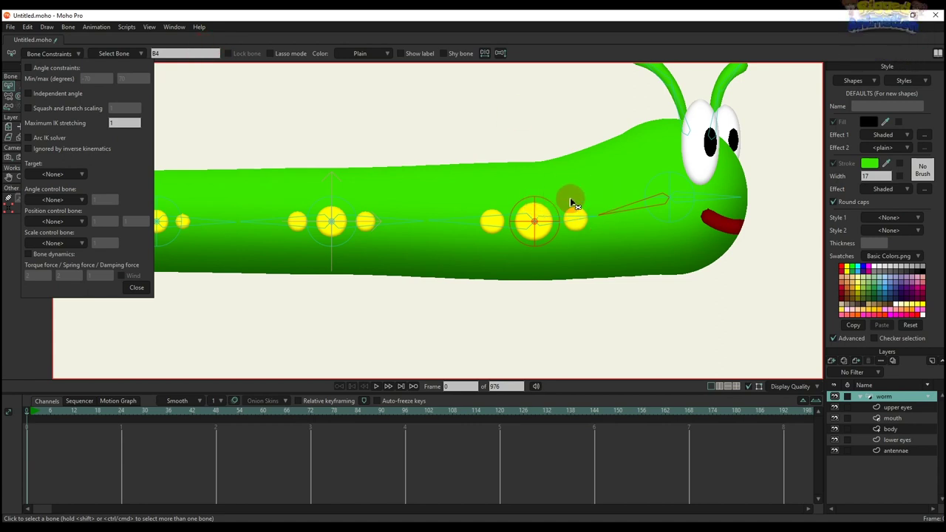
{"action": "left_click", "coordinate": [584, 221]}
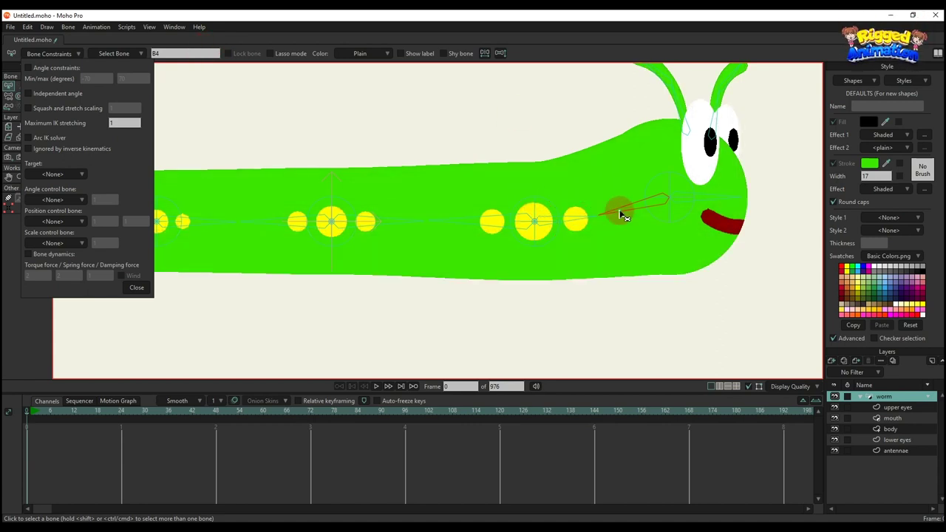
{"action": "left_click", "coordinate": [80, 174]}
{"action": "left_click", "coordinate": [83, 220]}
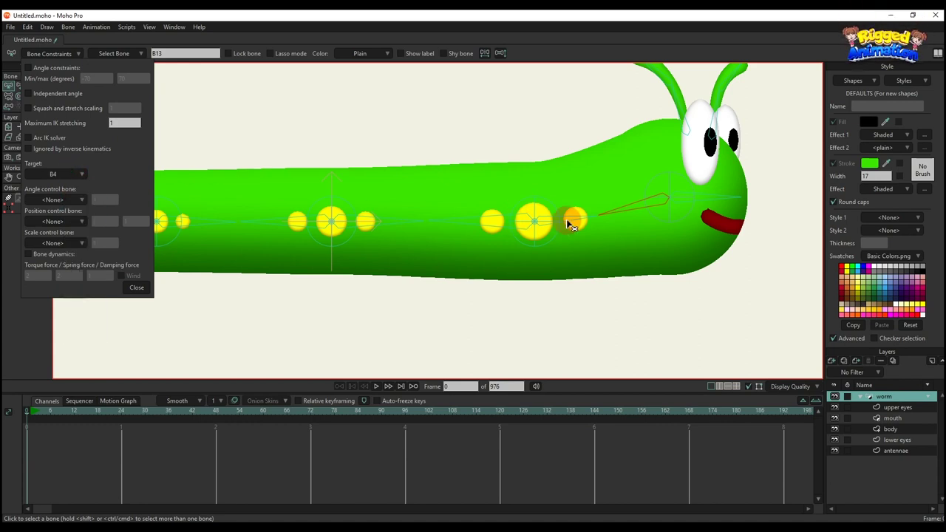
Set the target of bone B12, on the head side of the fourth spot group, to pin bone B5.
{"action": "left_click", "coordinate": [572, 217]}
{"action": "left_click", "coordinate": [67, 175]}
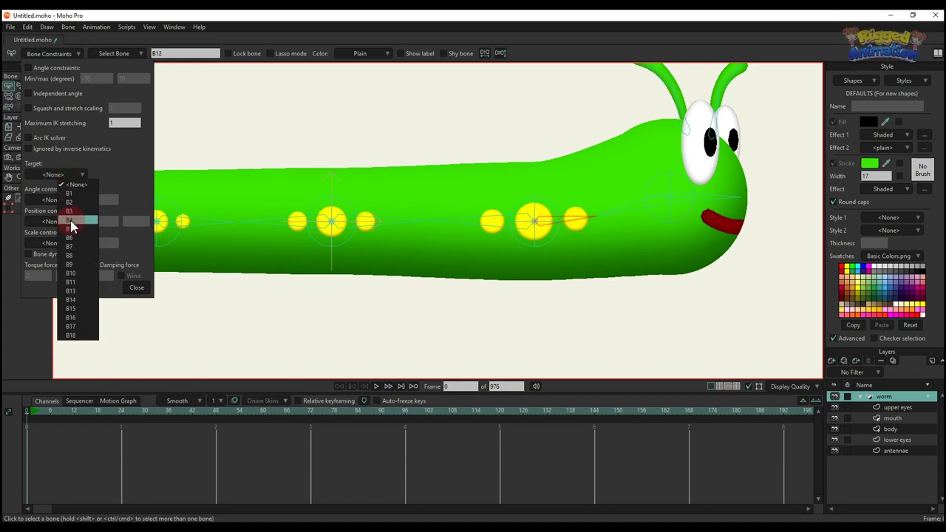
{"action": "left_click", "coordinate": [70, 229]}
Test the rig at frame 10 by raising the second spot group's pin bone, lowering the third's, and shifting the fourth and head pins tailward.
{"action": "scroll", "coordinate": [685, 204], "scroll_direction": "down", "scroll_amount": 2}
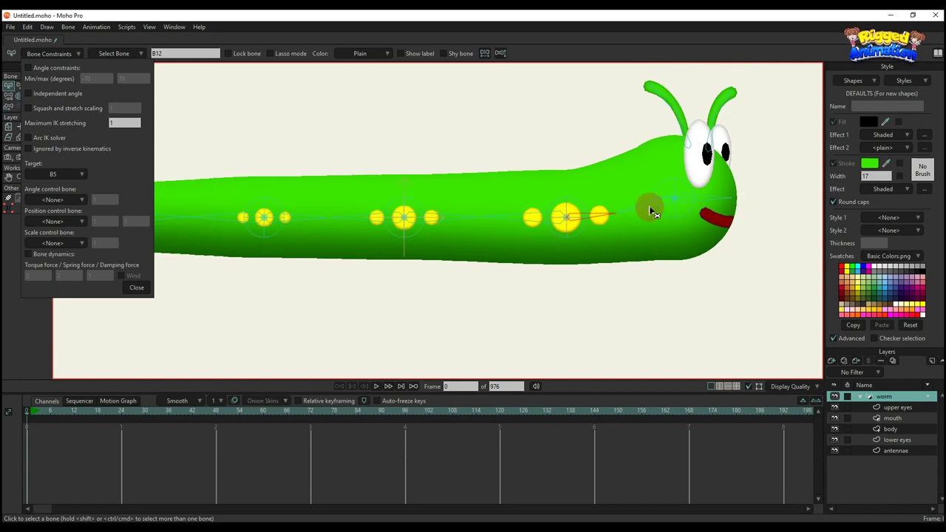
{"action": "left_click_drag", "start_coordinate": [545, 244], "coordinate": [617, 246]}
{"action": "left_click", "coordinate": [67, 412]}
{"action": "left_click_drag", "start_coordinate": [318, 277], "coordinate": [318, 290]}
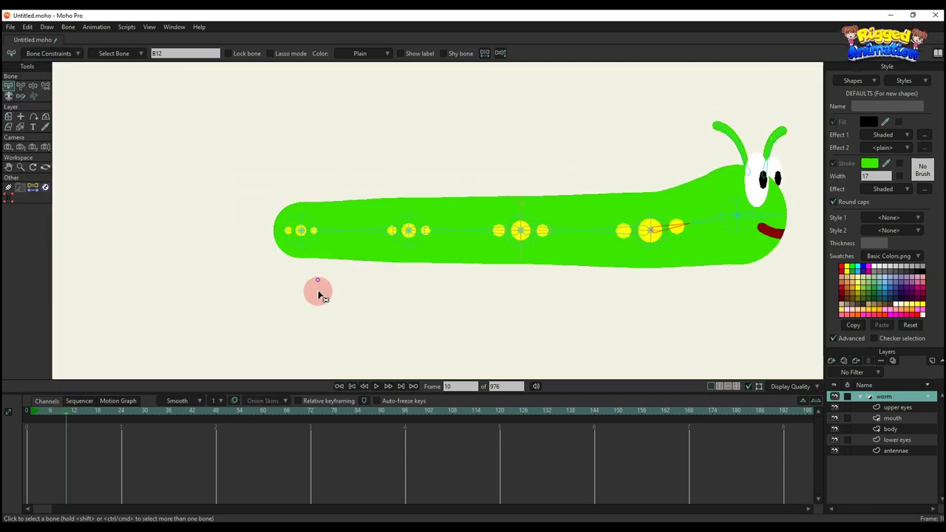
{"action": "scroll", "coordinate": [368, 230], "scroll_direction": "up", "scroll_amount": 1}
{"action": "key", "text": "t"}
{"action": "left_click_drag", "start_coordinate": [417, 217], "coordinate": [411, 173]}
{"action": "scroll", "coordinate": [410, 173], "scroll_direction": "down", "scroll_amount": 2}
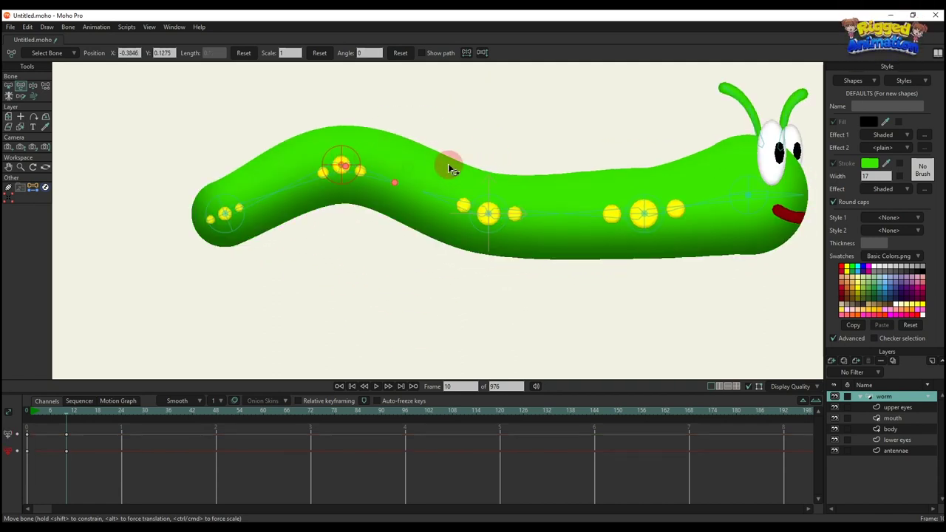
{"action": "left_click_drag", "start_coordinate": [485, 200], "coordinate": [489, 232]}
{"action": "left_click_drag", "start_coordinate": [643, 204], "coordinate": [611, 192]}
{"action": "scroll", "coordinate": [612, 192], "scroll_direction": "down", "scroll_amount": 2}
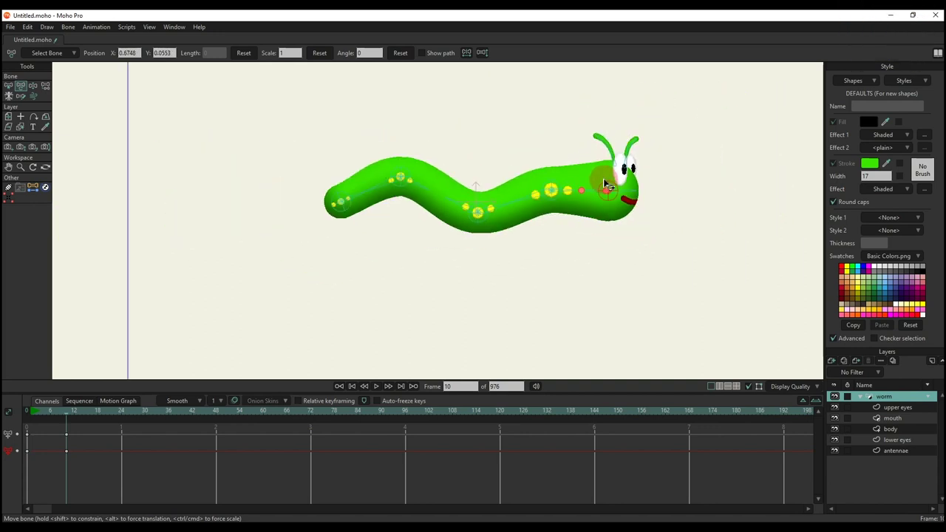
At frame 0, enable bone dynamics on the tip bones of both antennae with a torque force of 0.5.
{"action": "left_click", "coordinate": [13, 387]}
{"action": "scroll", "coordinate": [475, 232], "scroll_direction": "up", "scroll_amount": 5}
{"action": "key", "text": "b"}
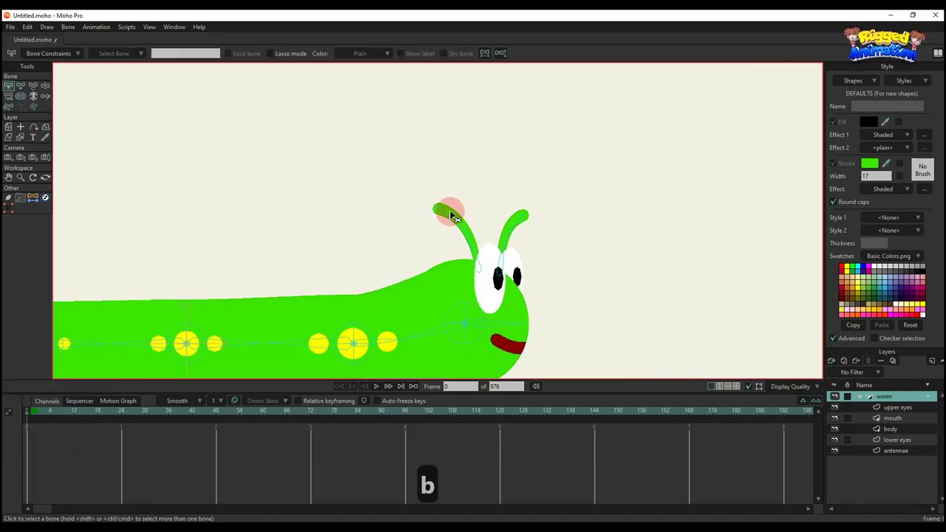
{"action": "left_click", "coordinate": [507, 215]}
{"action": "left_click", "coordinate": [41, 54]}
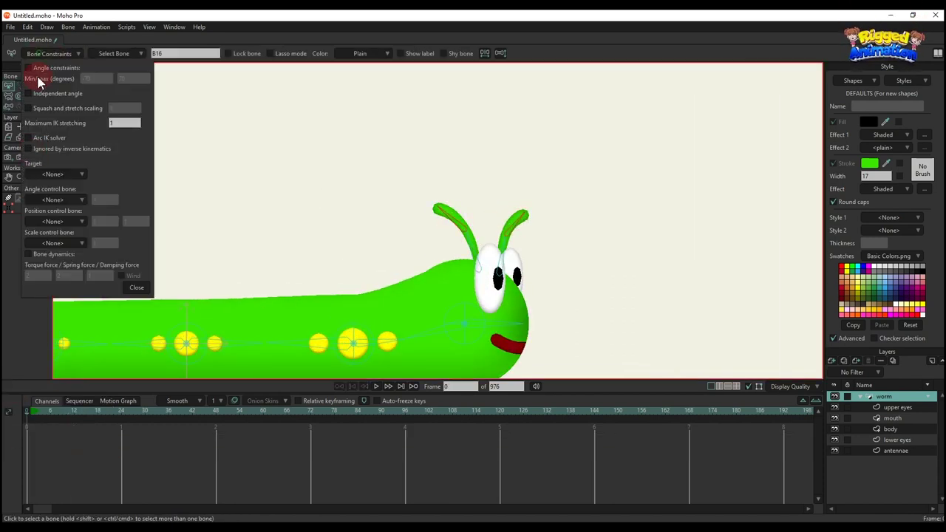
{"action": "left_click", "coordinate": [29, 254]}
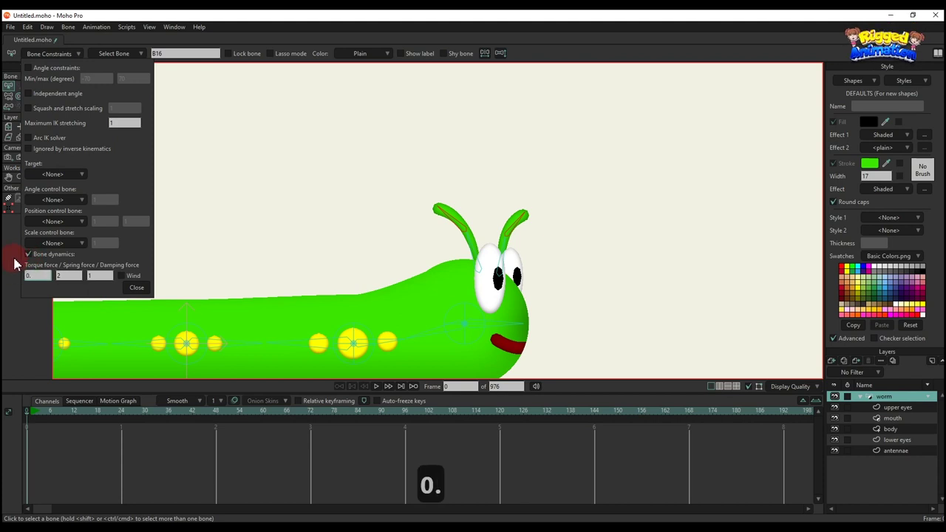
{"action": "left_click", "coordinate": [133, 287]}
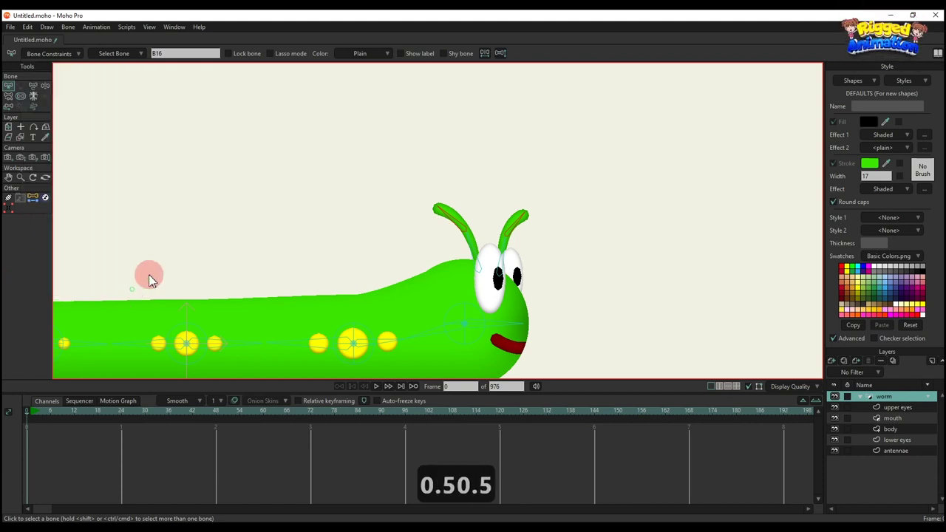
At frame 13, rotate the head bone upward to an angle of about 390 degrees.
{"action": "scroll", "coordinate": [585, 227], "scroll_direction": "down", "scroll_amount": 5}
{"action": "key", "text": "b"}
{"action": "left_click", "coordinate": [584, 226]}
{"action": "left_click", "coordinate": [79, 411]}
{"action": "key", "text": "t"}
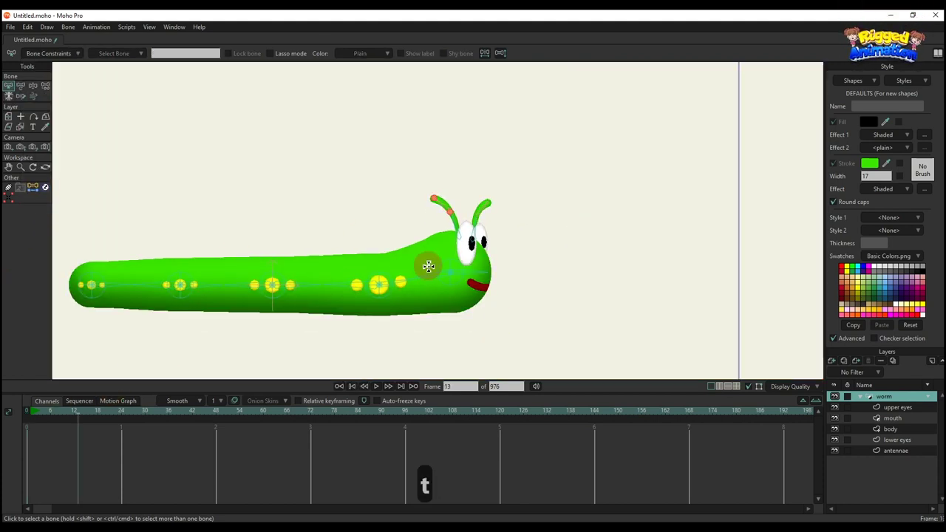
{"action": "scroll", "coordinate": [426, 264], "scroll_direction": "up", "scroll_amount": 3}
{"action": "left_click_drag", "start_coordinate": [491, 274], "coordinate": [487, 256]}
Play and scrub the head rotation to check how the antennae, eyes and mouth follow.
{"action": "left_click", "coordinate": [36, 411]}
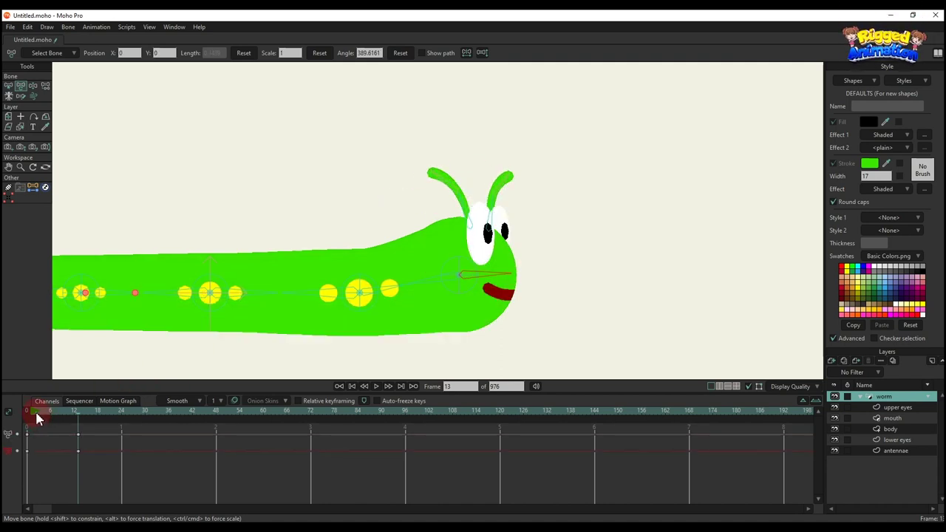
{"action": "key", "text": "space"}
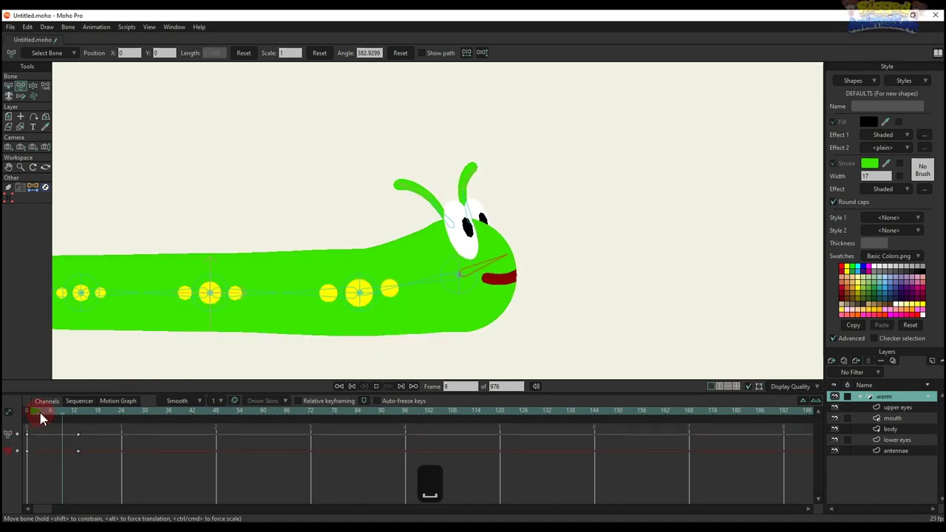
{"action": "left_click", "coordinate": [71, 412]}
{"action": "mouse_move", "coordinate": [76, 427]}
{"action": "left_mouse_down"}
{"action": "mouse_move", "coordinate": [96, 428]}
{"action": "mouse_move", "coordinate": [26, 427]}
{"action": "left_mouse_up"}
Bind all points of the mouth layer to the head bone.
{"action": "scroll", "coordinate": [414, 330], "scroll_direction": "up", "scroll_amount": 2}
{"action": "left_click", "coordinate": [532, 286], "text": "ctrl+alt"}
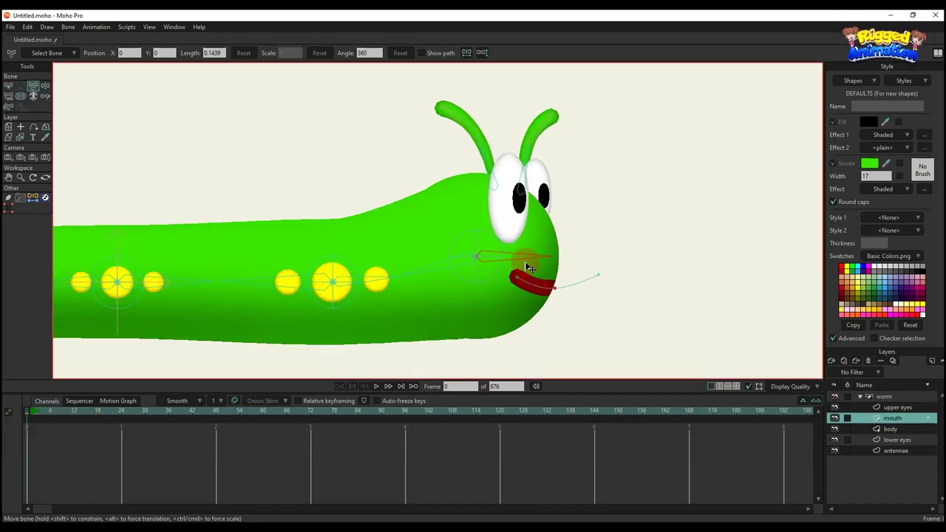
{"action": "key", "text": "b"}
{"action": "key", "text": "i"}
{"action": "left_click_drag", "start_coordinate": [478, 247], "coordinate": [651, 332]}
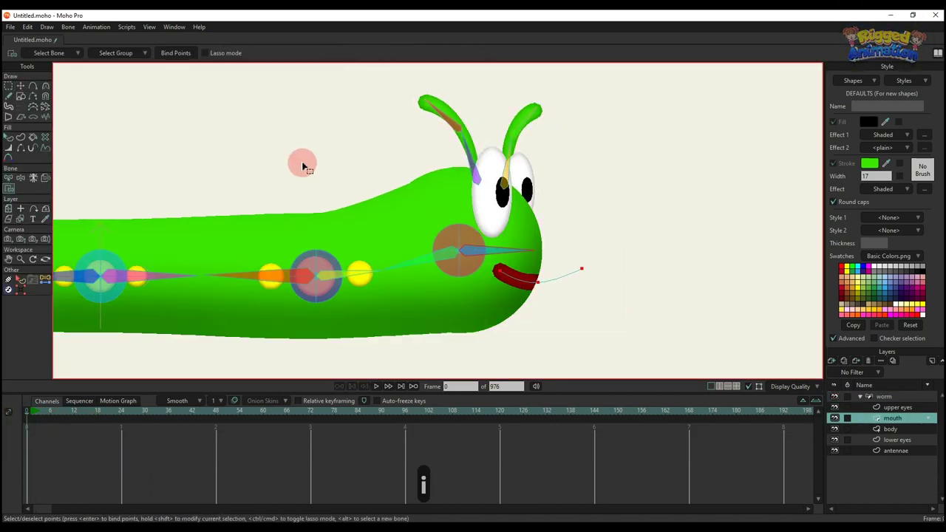
{"action": "left_click", "coordinate": [189, 55]}
Bind all points of the upper eyes and lower eyes layers to the head bone.
{"action": "scroll", "coordinate": [514, 177], "scroll_direction": "up", "scroll_amount": 2}
{"action": "left_click", "coordinate": [481, 234], "text": "ctrl+alt"}
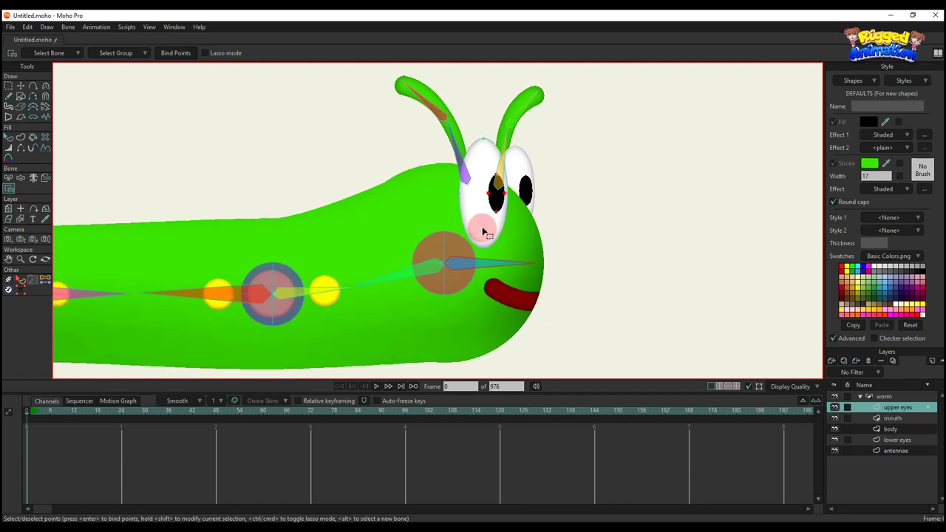
{"action": "scroll", "coordinate": [473, 214], "scroll_direction": "down", "scroll_amount": 1}
{"action": "left_click_drag", "start_coordinate": [407, 131], "coordinate": [576, 316]}
{"action": "left_click", "coordinate": [178, 56]}
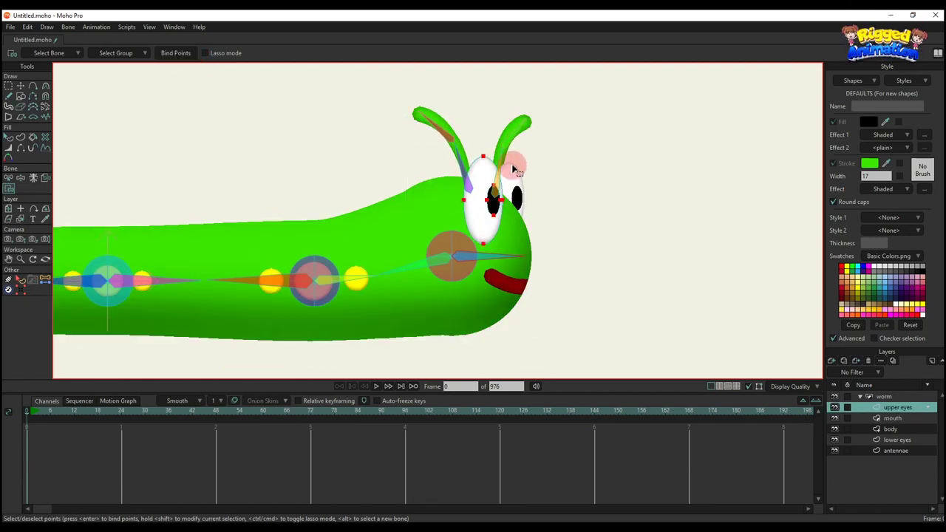
{"action": "left_click", "coordinate": [513, 172], "text": "ctrl+alt"}
{"action": "left_click", "coordinate": [179, 57]}
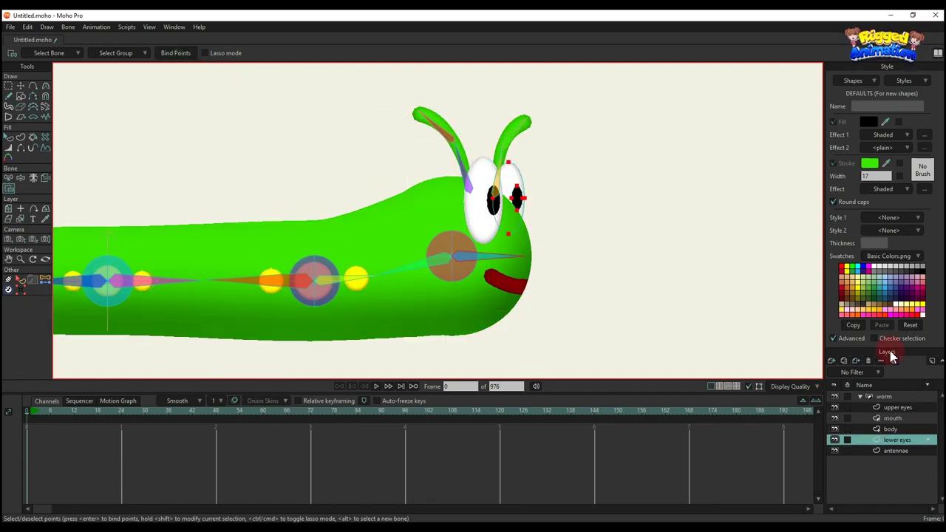
Return to the worm layer, play back the head rotation with the bound face, and delete its test keyframes.
{"action": "left_click", "coordinate": [892, 396]}
{"action": "left_click", "coordinate": [84, 414]}
{"action": "left_click", "coordinate": [176, 376]}
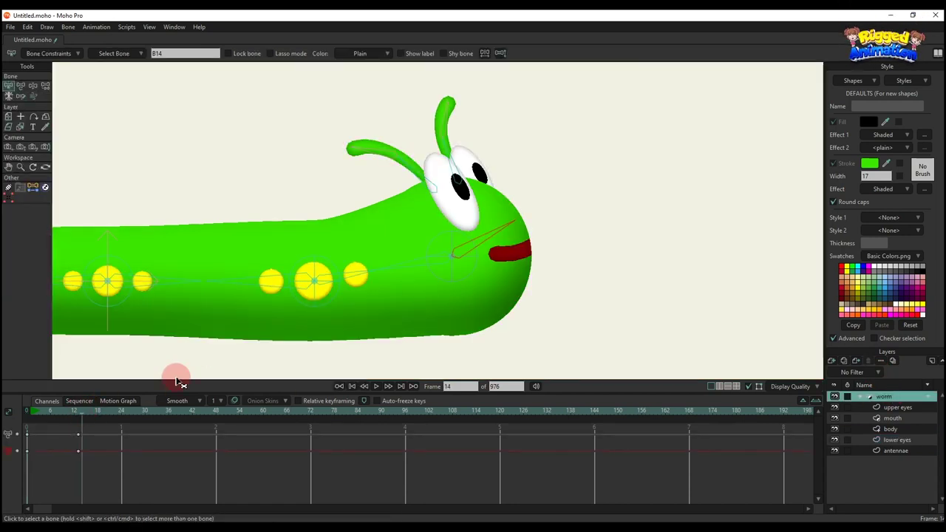
{"action": "key", "text": "space"}
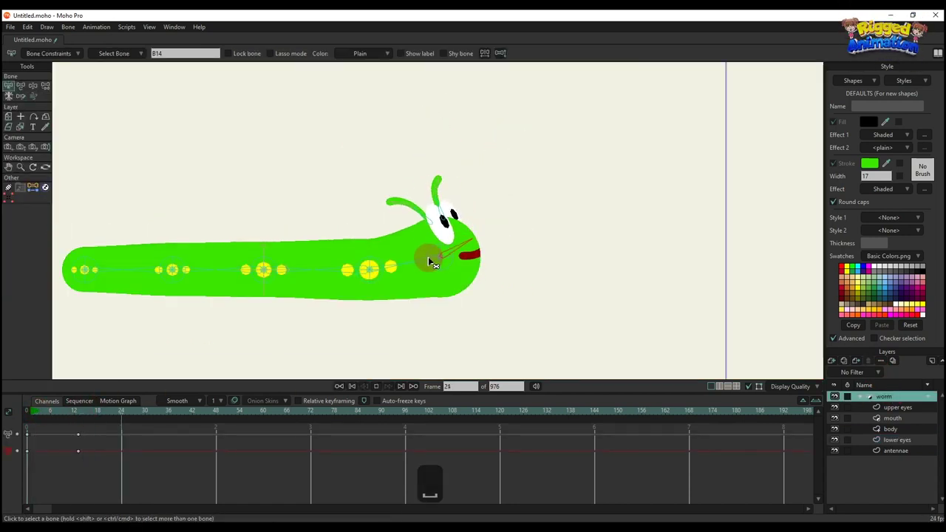
{"action": "left_click", "coordinate": [41, 411]}
{"action": "key", "text": "space"}
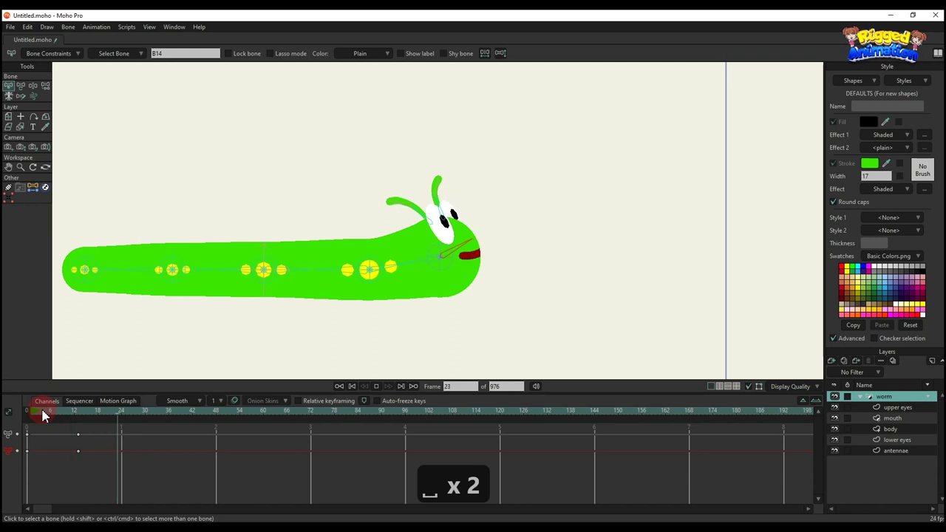
{"action": "key", "text": "space"}
{"action": "key", "text": "space"}
{"action": "key", "text": "space"}
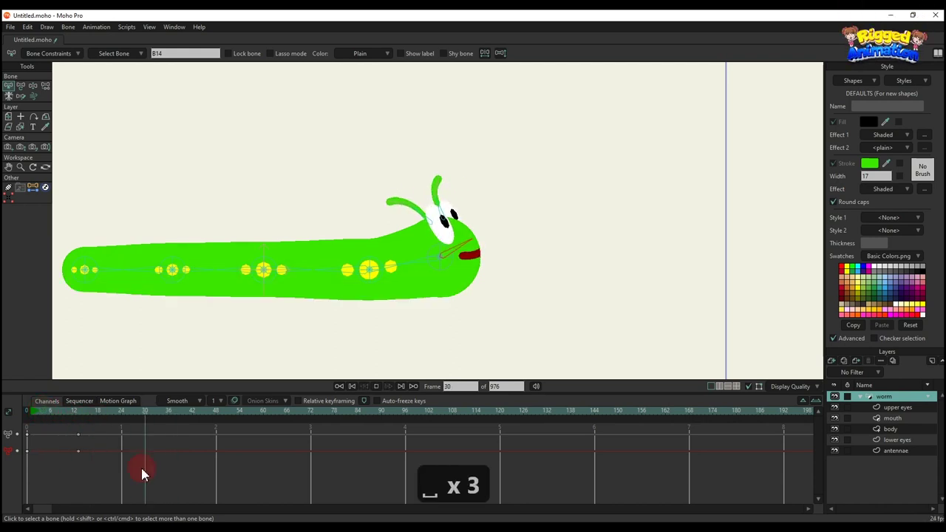
{"action": "key", "text": "BackSpace"}
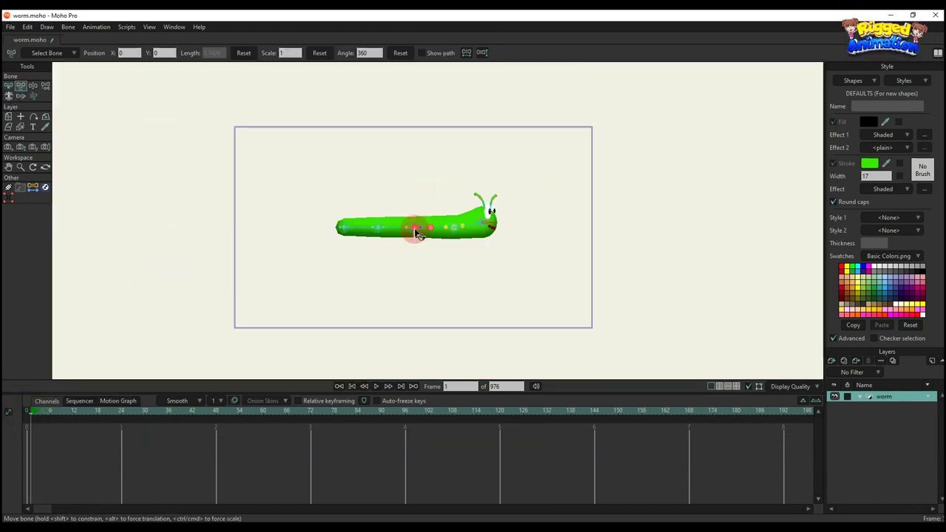
At frame 1, move the whole worm layer just outside the left edge of the camera frame.
{"action": "left_click_drag", "start_coordinate": [416, 234], "coordinate": [294, 279]}
{"action": "left_click_drag", "start_coordinate": [234, 281], "coordinate": [260, 275]}
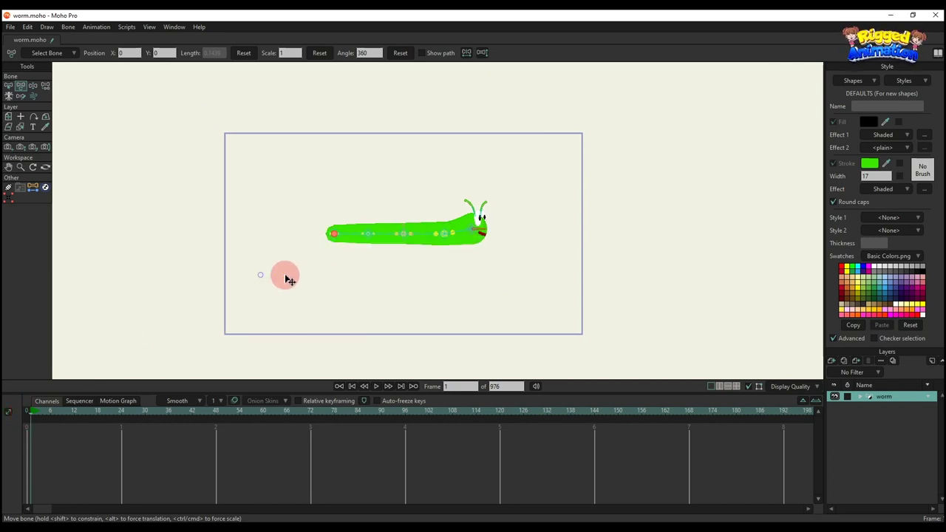
{"action": "key", "text": "m"}
{"action": "left_click_drag", "start_coordinate": [443, 233], "coordinate": [171, 227]}
Freeze the worm's starting pose at frame 1 so all its bones get keyframes there.
{"action": "key", "text": "t"}
{"action": "scroll", "coordinate": [208, 303], "scroll_direction": "up", "scroll_amount": 2}
{"action": "scroll", "coordinate": [205, 300], "scroll_direction": "up", "scroll_amount": 1}
{"action": "scroll", "coordinate": [201, 194], "scroll_direction": "up", "scroll_amount": 2}
{"action": "left_click_drag", "start_coordinate": [235, 265], "coordinate": [288, 257]}
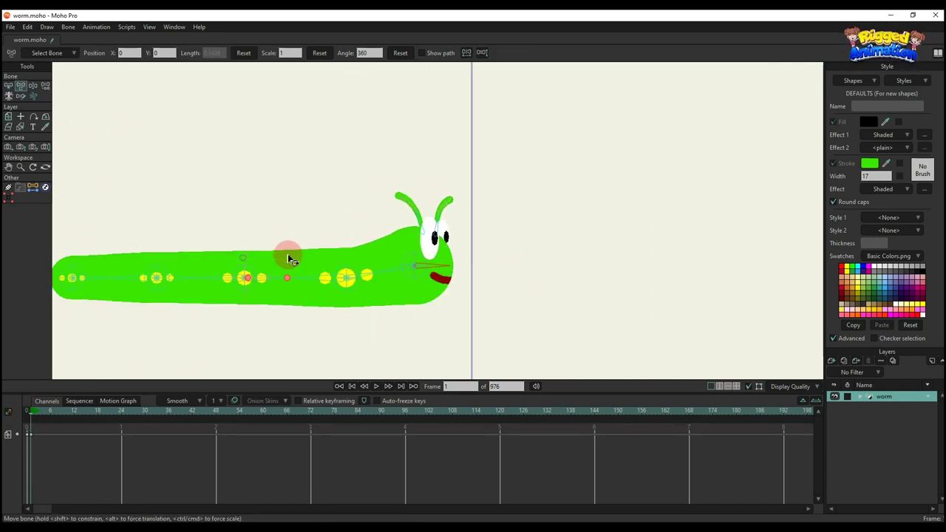
{"action": "key", "text": "ctrl+f"}
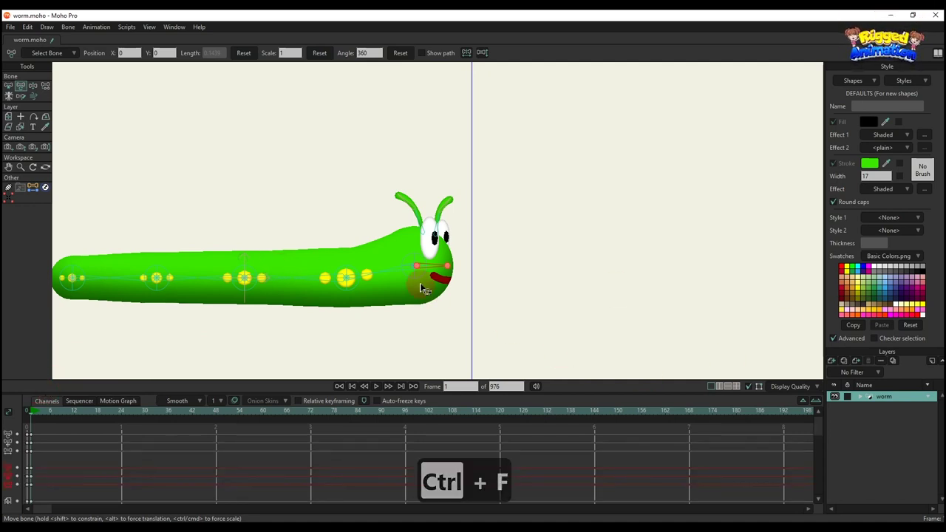
At frame 0, add a vector layer beneath the worm layer and activate the Draw Shape tool for it.
{"action": "scroll", "coordinate": [427, 286], "scroll_direction": "down", "scroll_amount": 2}
{"action": "left_click_drag", "start_coordinate": [435, 282], "coordinate": [352, 242]}
{"action": "left_click", "coordinate": [28, 411]}
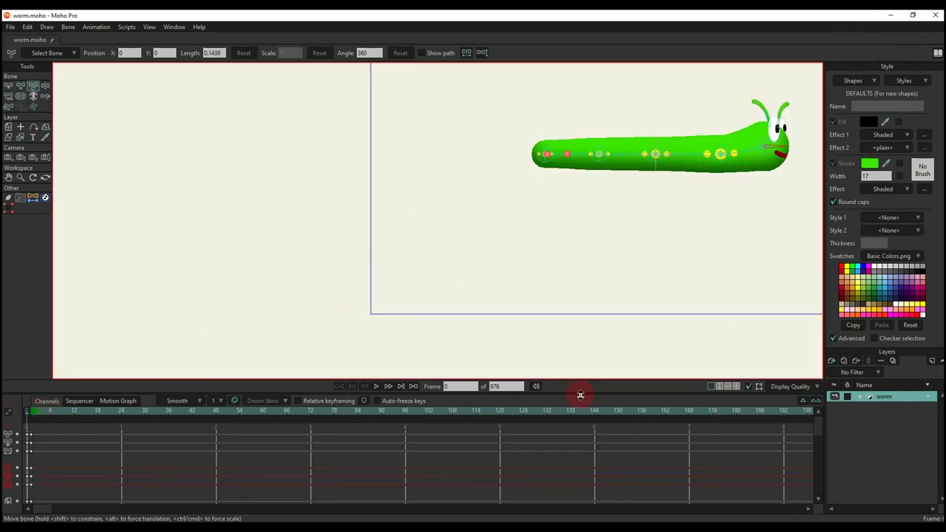
{"action": "left_click", "coordinate": [831, 361]}
{"action": "left_click", "coordinate": [875, 409]}
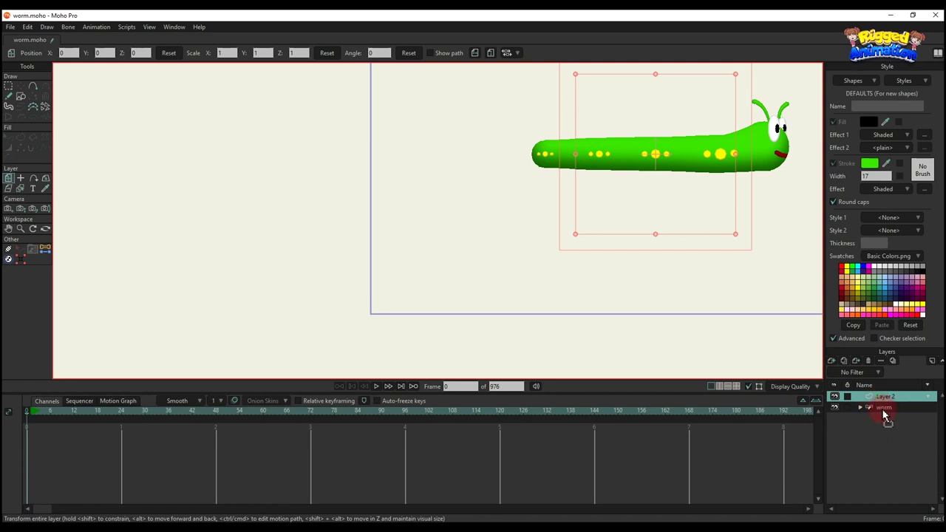
{"action": "left_click", "coordinate": [21, 97]}
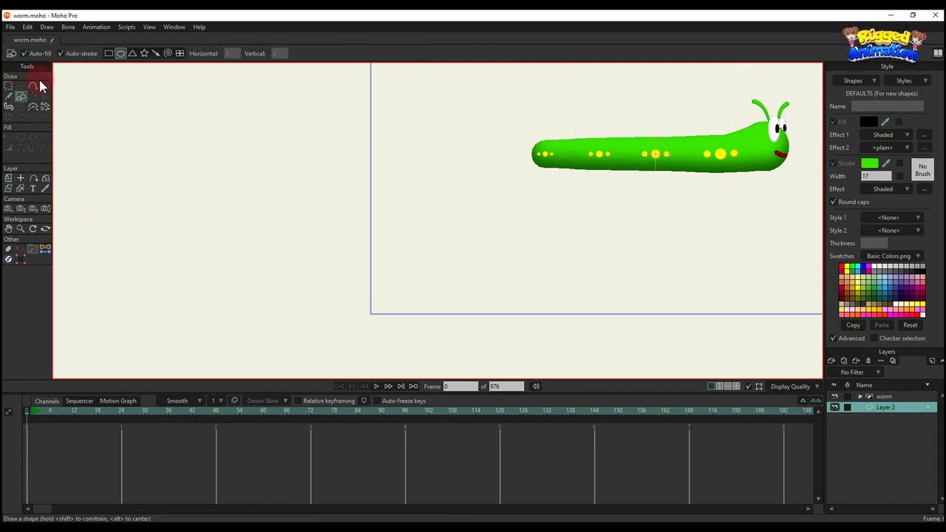
Draw a wide rectangle below the worm for the ground, covering the lower camera frame and extending past both sides.
{"action": "left_click", "coordinate": [109, 55]}
{"action": "scroll", "coordinate": [565, 233], "scroll_direction": "down", "scroll_amount": 2}
{"action": "left_click_drag", "start_coordinate": [574, 235], "coordinate": [399, 220]}
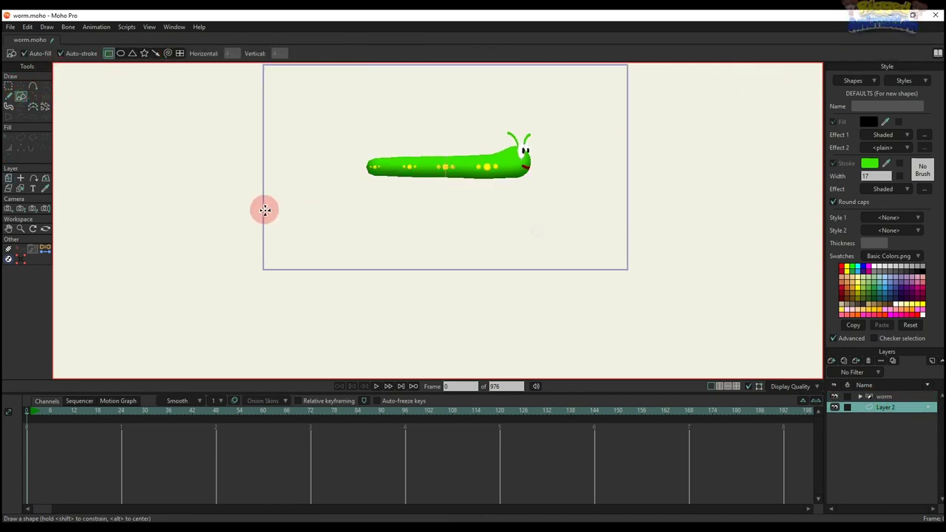
{"action": "left_click_drag", "start_coordinate": [230, 197], "coordinate": [665, 300]}
Select the ground rectangle and set its stroke effect to plain.
{"action": "key", "text": "q"}
{"action": "left_click", "coordinate": [526, 246]}
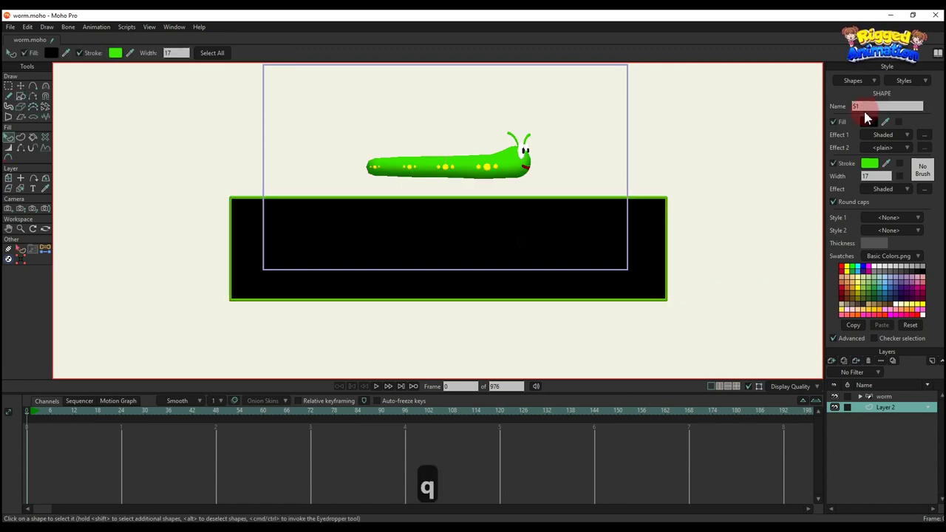
{"action": "left_click", "coordinate": [887, 189]}
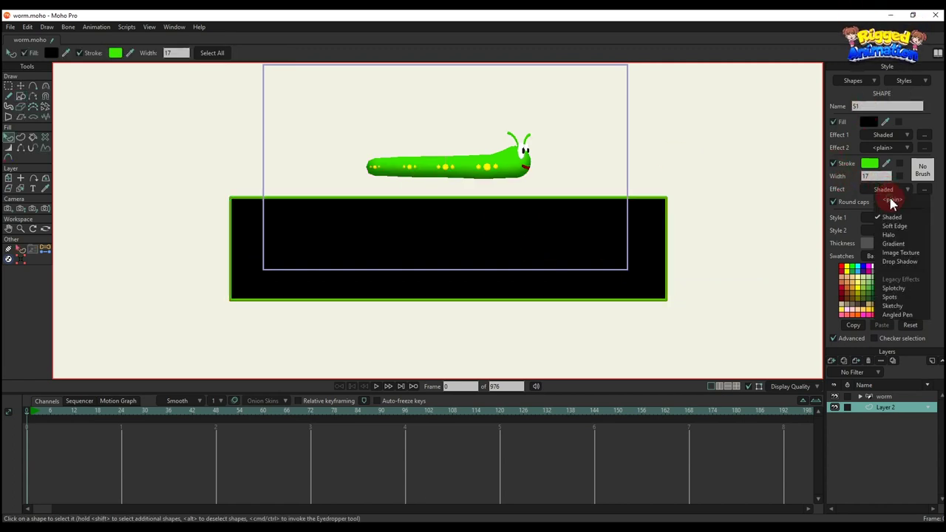
{"action": "left_click", "coordinate": [889, 201]}
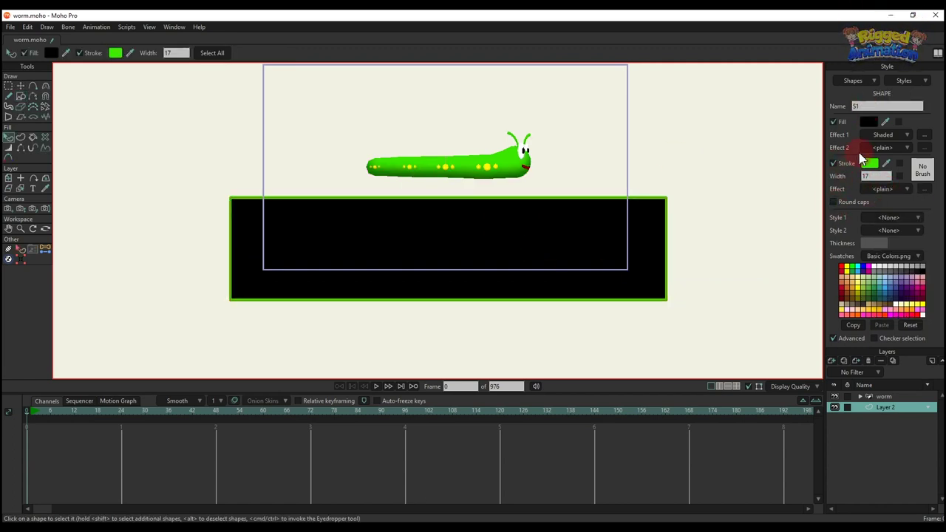
Set the ground rectangle's fill colour to dark red 480002.
{"action": "left_click", "coordinate": [869, 121]}
{"action": "mouse_move", "coordinate": [817, 181]}
{"action": "left_mouse_down"}
{"action": "mouse_move", "coordinate": [774, 182]}
{"action": "mouse_move", "coordinate": [851, 189]}
{"action": "mouse_move", "coordinate": [735, 178]}
{"action": "mouse_move", "coordinate": [730, 190]}
{"action": "left_mouse_up"}
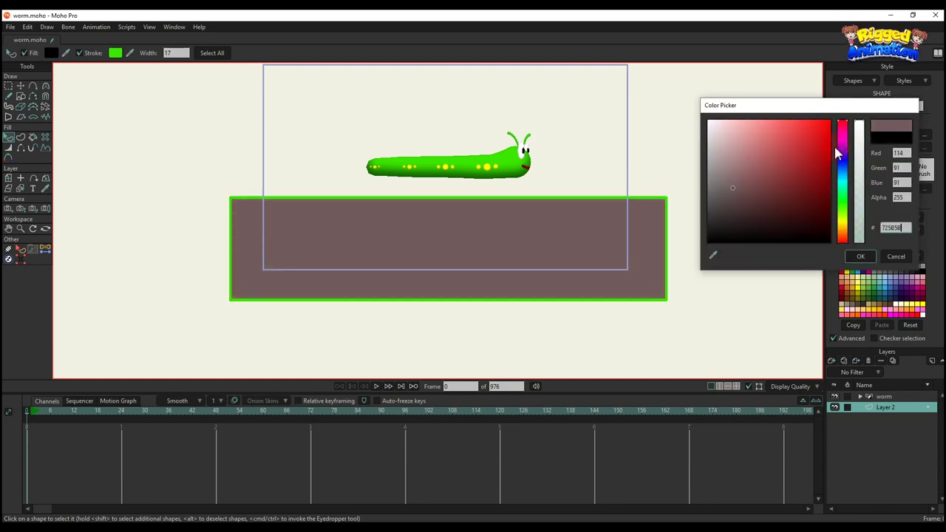
{"action": "mouse_move", "coordinate": [836, 152]}
{"action": "left_mouse_down"}
{"action": "mouse_move", "coordinate": [841, 195]}
{"action": "mouse_move", "coordinate": [840, 182]}
{"action": "left_mouse_up"}
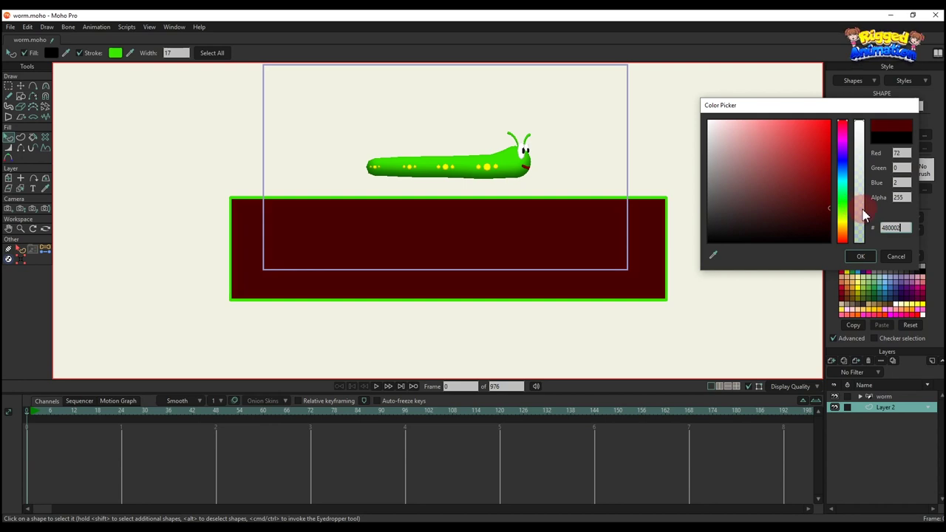
{"action": "left_click", "coordinate": [860, 257]}
Turn off the ground rectangle's stroke and deselect the shape.
{"action": "left_click", "coordinate": [833, 164]}
{"action": "left_click", "coordinate": [754, 164]}
{"action": "scroll", "coordinate": [553, 183], "scroll_direction": "down", "scroll_amount": 2}
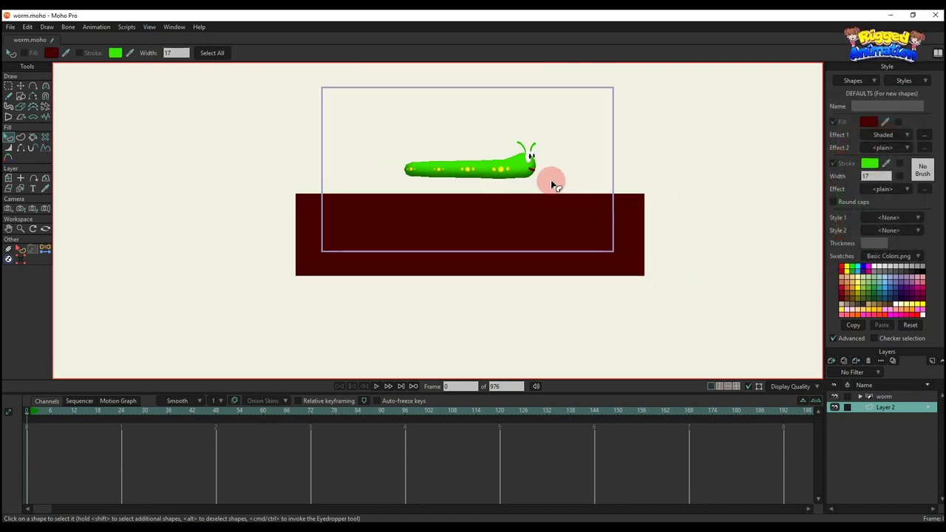
Reselect the ground rectangle and set its fill colour to muted brown 533A3B.
{"action": "scroll", "coordinate": [564, 214], "scroll_direction": "up", "scroll_amount": 4}
{"action": "left_click", "coordinate": [512, 260]}
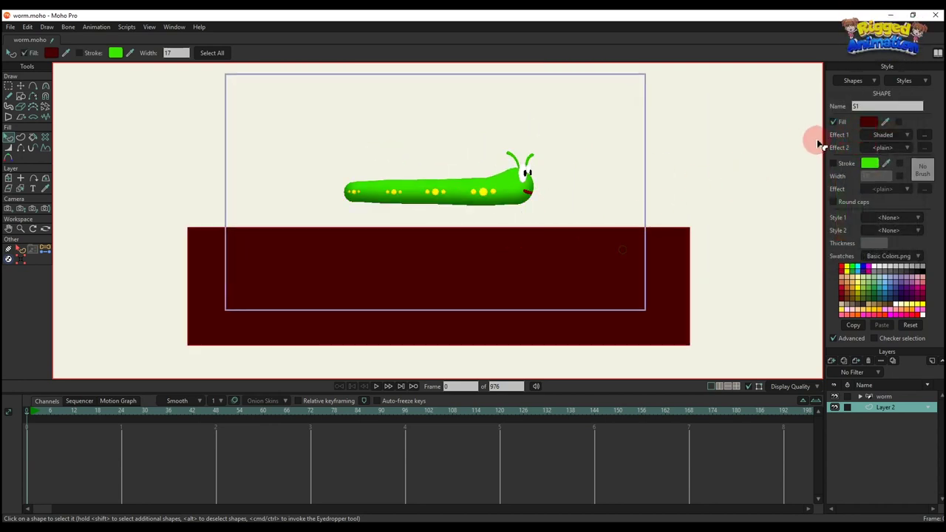
{"action": "left_click", "coordinate": [868, 123]}
{"action": "left_click", "coordinate": [756, 190]}
{"action": "left_click", "coordinate": [795, 173]}
{"action": "left_click", "coordinate": [783, 181]}
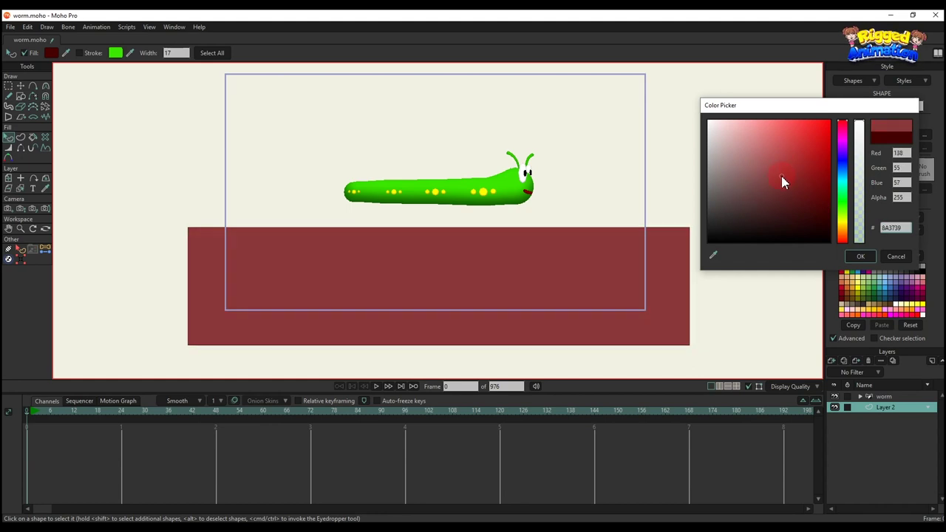
{"action": "left_click", "coordinate": [799, 190]}
{"action": "left_click", "coordinate": [765, 192]}
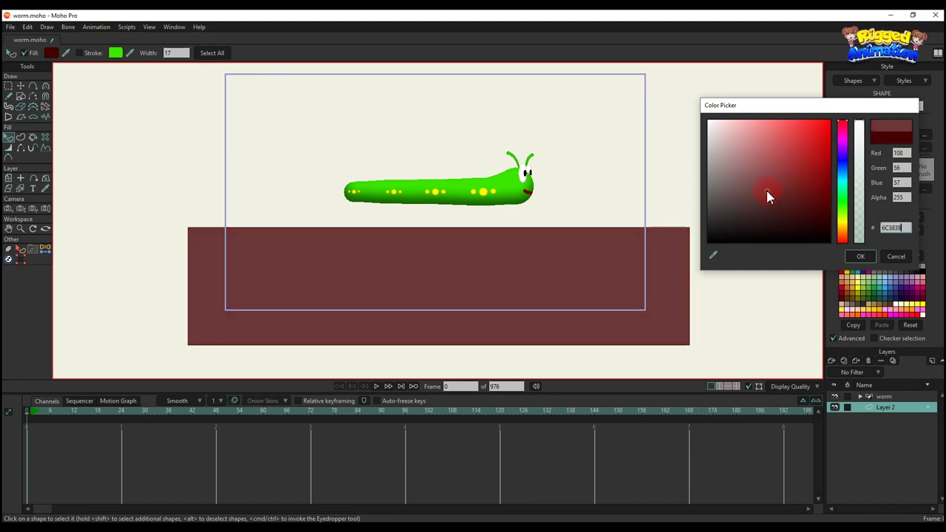
{"action": "left_click", "coordinate": [736, 199]}
{"action": "left_click", "coordinate": [744, 203]}
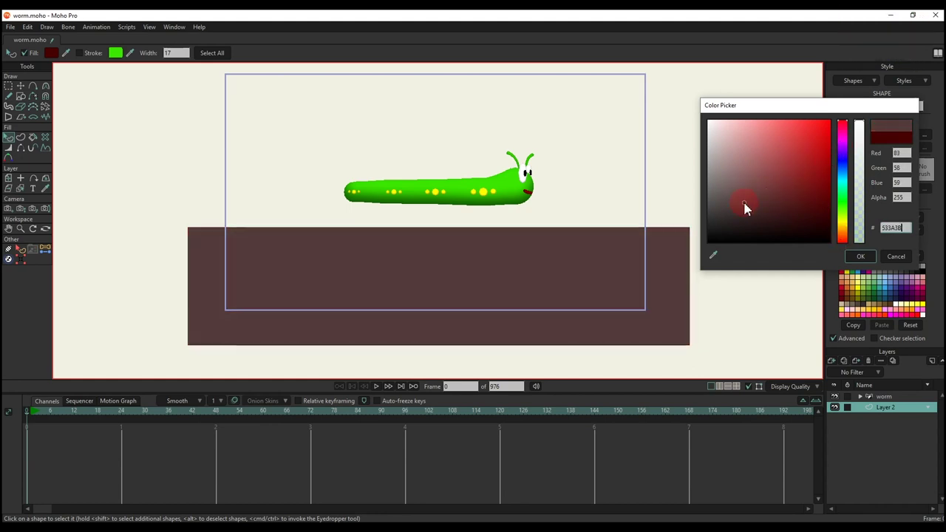
{"action": "left_click", "coordinate": [851, 256]}
{"action": "left_click", "coordinate": [793, 236]}
At frame 1, raise the worm layer so the worm rests on the ground's top edge just outside the camera frame.
{"action": "scroll", "coordinate": [619, 226], "scroll_direction": "down", "scroll_amount": 1}
{"action": "left_click_drag", "start_coordinate": [605, 227], "coordinate": [594, 204]}
{"action": "key", "text": "m"}
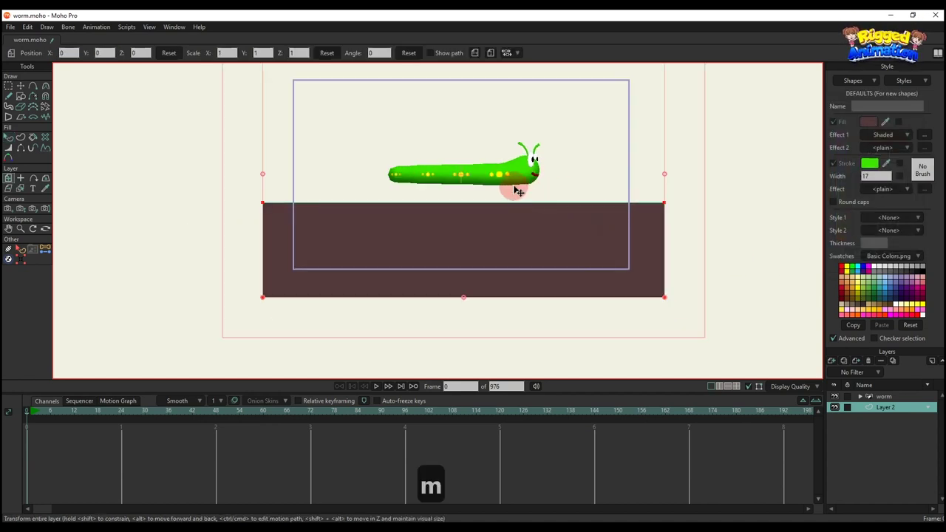
{"action": "scroll", "coordinate": [513, 187], "scroll_direction": "up", "scroll_amount": 3}
{"action": "left_click", "coordinate": [889, 396]}
{"action": "left_click_drag", "start_coordinate": [475, 205], "coordinate": [268, 203]}
{"action": "left_click", "coordinate": [31, 414]}
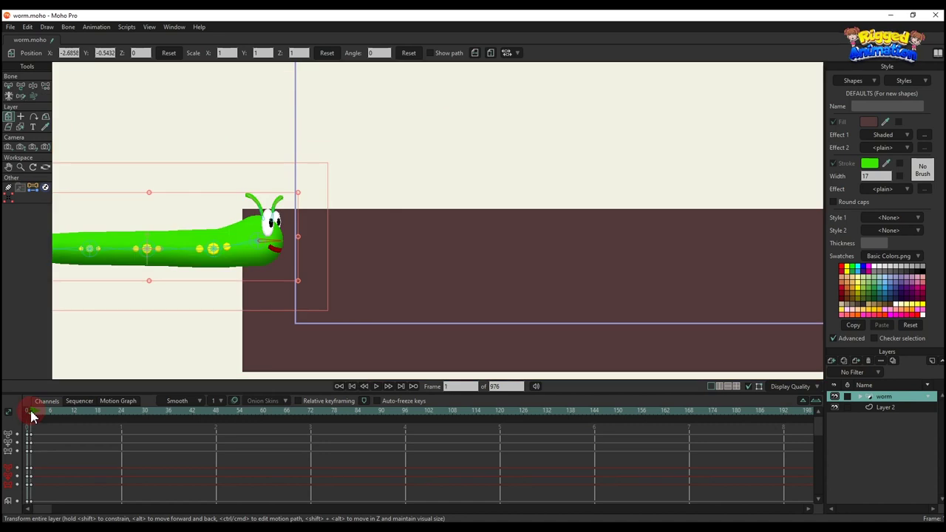
{"action": "left_click_drag", "start_coordinate": [190, 260], "coordinate": [212, 196]}
{"action": "left_click_drag", "start_coordinate": [223, 198], "coordinate": [281, 220]}
At frame 1, pose the bones so the worm's middle arches into a hump, with head and tail kept low.
{"action": "scroll", "coordinate": [279, 223], "scroll_direction": "up", "scroll_amount": 2}
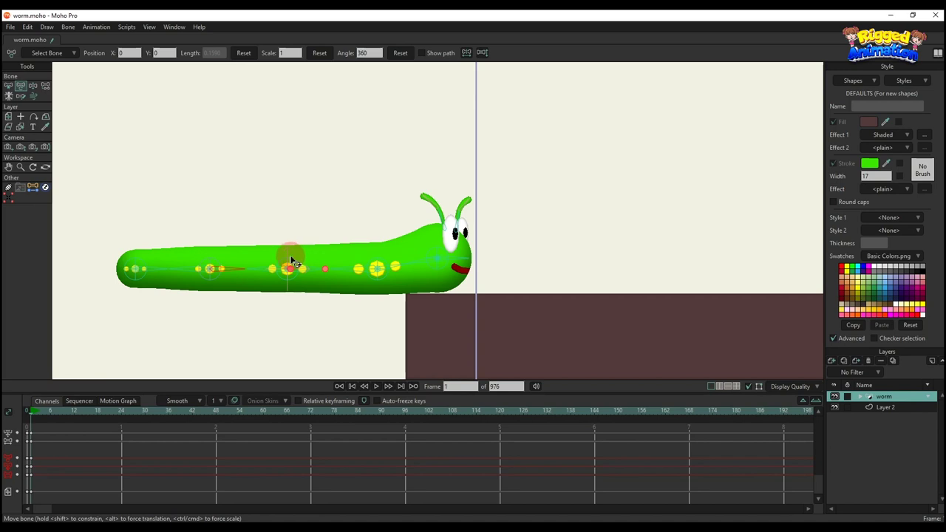
{"action": "left_click", "coordinate": [291, 257]}
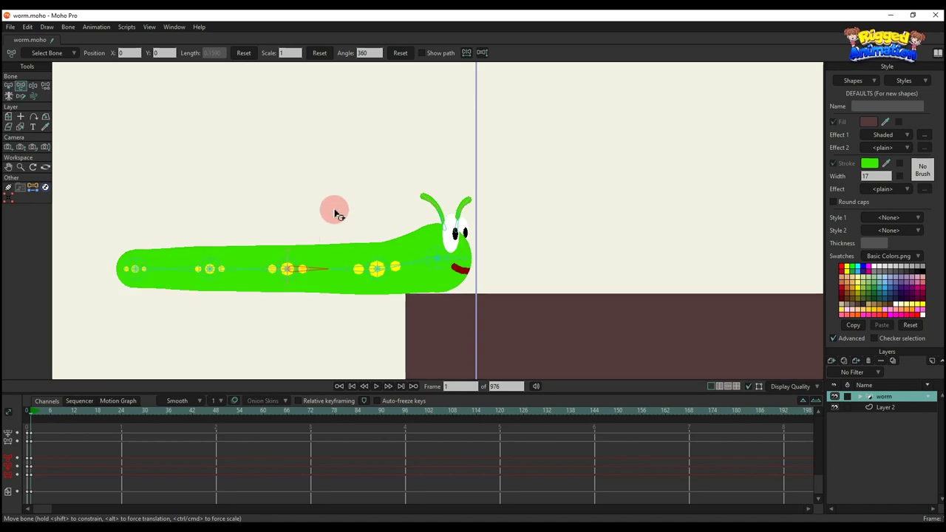
{"action": "left_click_drag", "start_coordinate": [289, 258], "coordinate": [356, 193]}
{"action": "mouse_move", "coordinate": [378, 246]}
{"action": "left_mouse_down"}
{"action": "mouse_move", "coordinate": [390, 264]}
{"action": "mouse_move", "coordinate": [401, 255]}
{"action": "left_mouse_up"}
{"action": "left_click", "coordinate": [263, 277]}
{"action": "left_click", "coordinate": [242, 277]}
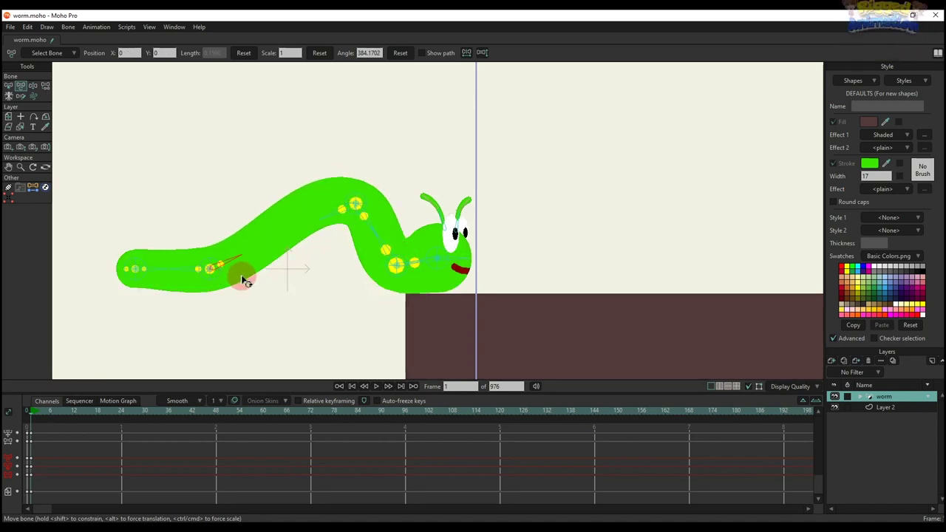
{"action": "mouse_move", "coordinate": [213, 280]}
{"action": "left_mouse_down"}
{"action": "mouse_move", "coordinate": [267, 275]}
{"action": "mouse_move", "coordinate": [137, 276]}
{"action": "mouse_move", "coordinate": [213, 283]}
{"action": "mouse_move", "coordinate": [206, 286]}
{"action": "left_mouse_up"}
{"action": "left_click_drag", "start_coordinate": [352, 201], "coordinate": [352, 196]}
{"action": "left_click_drag", "start_coordinate": [270, 260], "coordinate": [257, 250]}
{"action": "left_click_drag", "start_coordinate": [355, 197], "coordinate": [353, 189]}
{"action": "left_click_drag", "start_coordinate": [439, 253], "coordinate": [436, 251]}
{"action": "scroll", "coordinate": [382, 213], "scroll_direction": "down", "scroll_amount": 2}
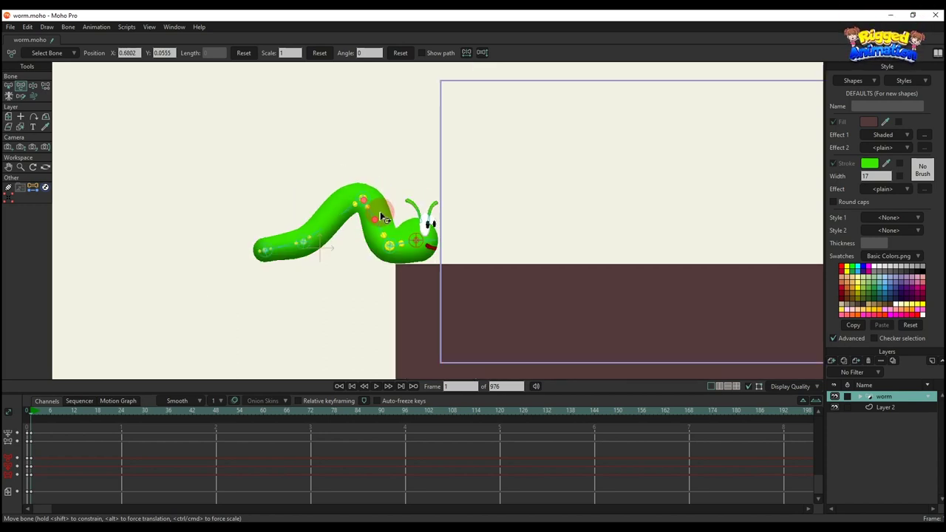
Freeze the pose at frame 12, flatten the hump and body pins along the ground, and freeze all bones again.
{"action": "left_click_drag", "start_coordinate": [368, 241], "coordinate": [315, 242]}
{"action": "left_click", "coordinate": [74, 422]}
{"action": "key", "text": "ctrl+f"}
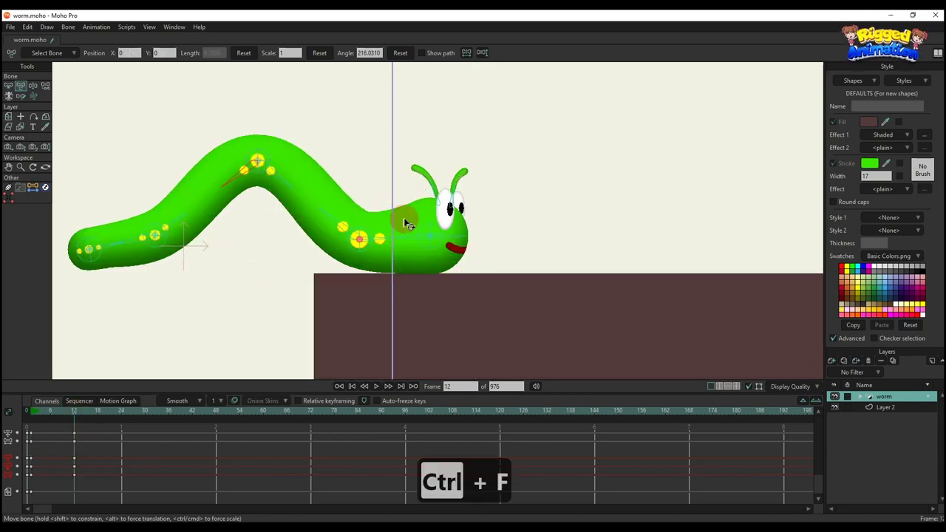
{"action": "key", "text": "y"}
{"action": "left_click", "coordinate": [258, 158]}
{"action": "left_click_drag", "start_coordinate": [261, 150], "coordinate": [254, 215]}
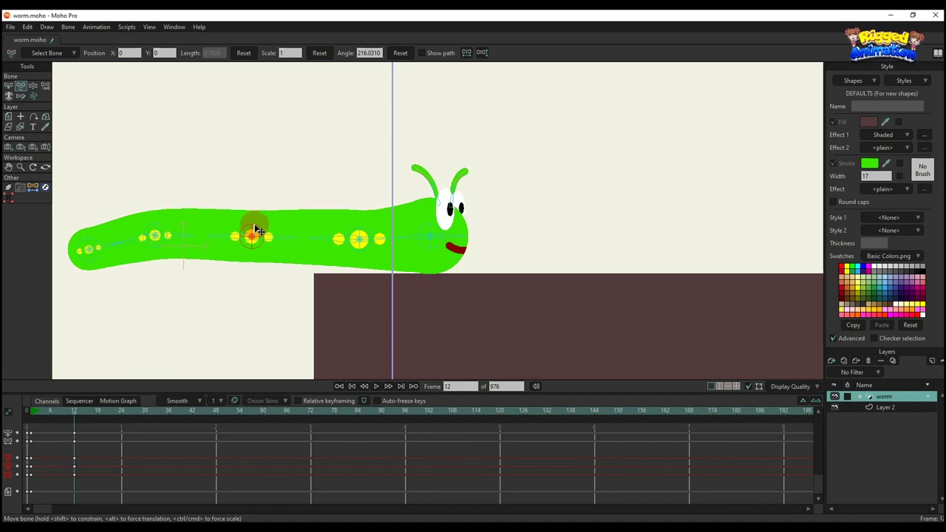
{"action": "left_click", "coordinate": [353, 222]}
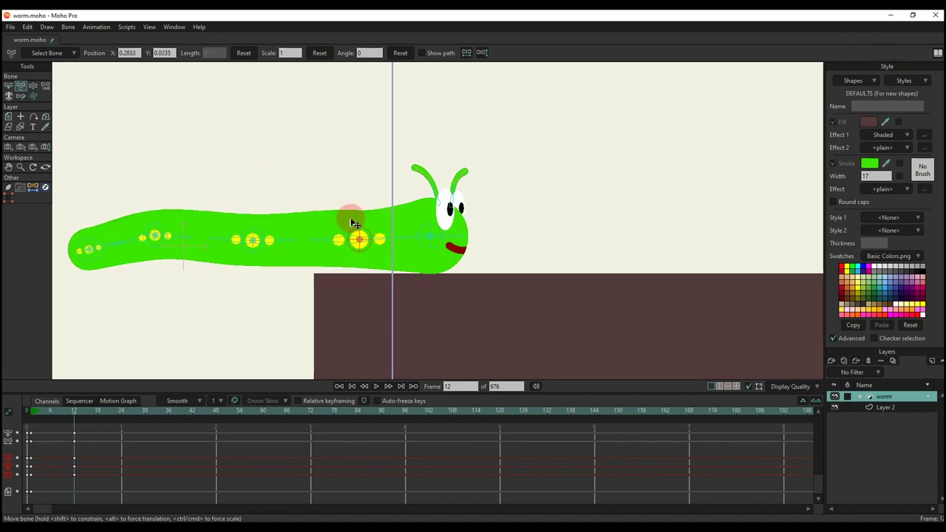
{"action": "left_click", "coordinate": [251, 229]}
{"action": "left_click_drag", "start_coordinate": [258, 232], "coordinate": [259, 237]}
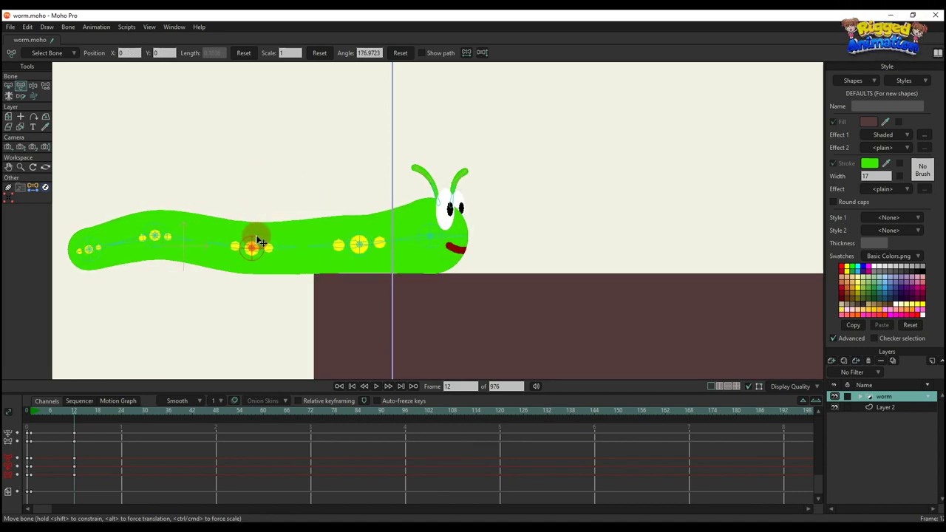
{"action": "mouse_move", "coordinate": [155, 235]}
{"action": "left_mouse_down"}
{"action": "mouse_move", "coordinate": [158, 221]}
{"action": "mouse_move", "coordinate": [159, 245]}
{"action": "left_mouse_up"}
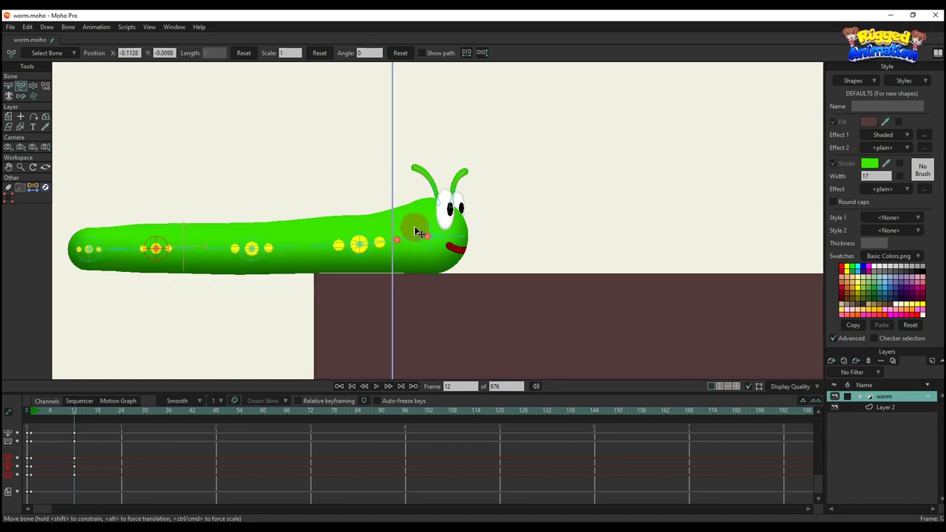
{"action": "left_click", "coordinate": [357, 242]}
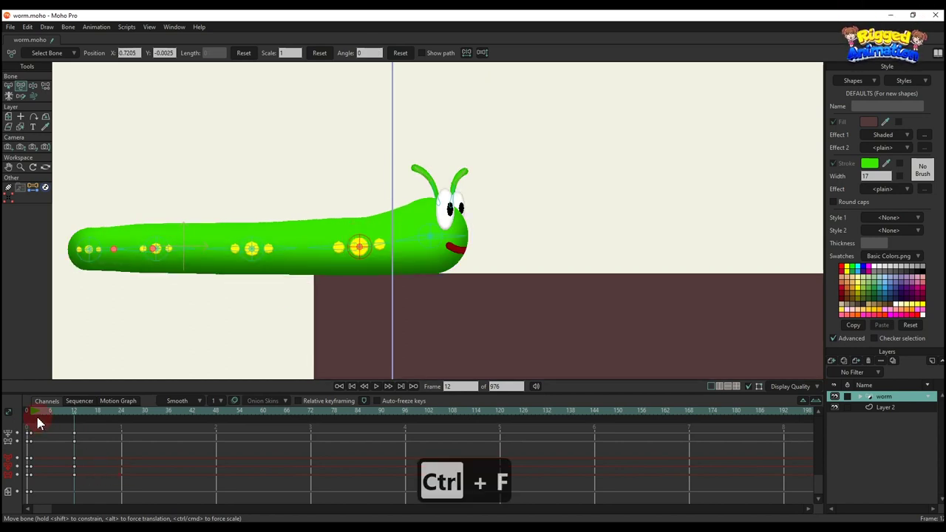
At frame 24, shift the front body pin forward, raise the middle into a hump and pull the tail pins forward.
{"action": "left_click_drag", "start_coordinate": [37, 418], "coordinate": [102, 434]}
{"action": "key", "text": "t"}
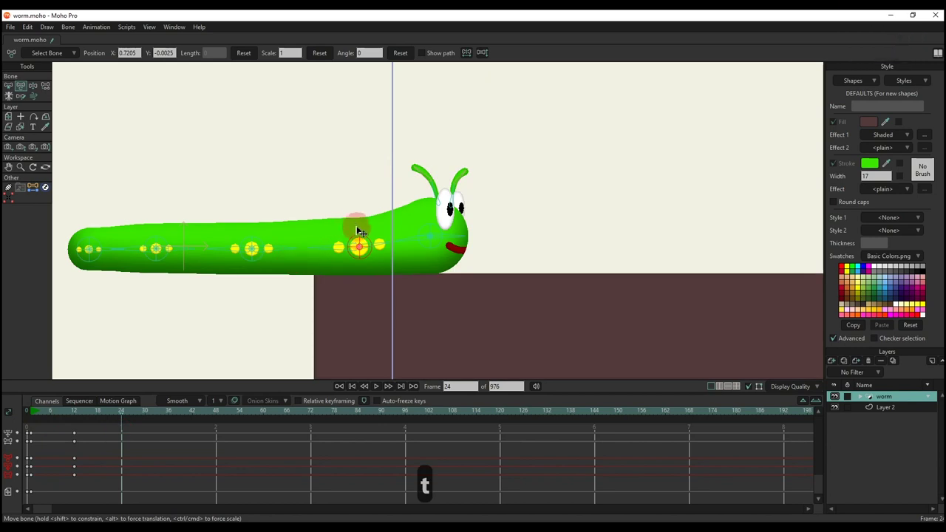
{"action": "left_click_drag", "start_coordinate": [359, 227], "coordinate": [379, 233]}
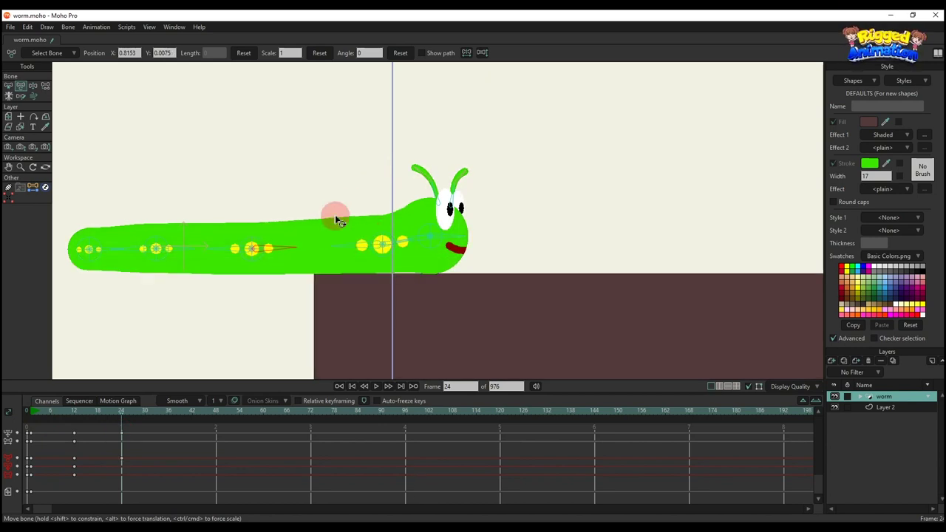
{"action": "left_click_drag", "start_coordinate": [251, 240], "coordinate": [344, 167]}
{"action": "left_click_drag", "start_coordinate": [159, 238], "coordinate": [278, 241]}
{"action": "left_click_drag", "start_coordinate": [90, 248], "coordinate": [203, 253]}
{"action": "left_click_drag", "start_coordinate": [344, 170], "coordinate": [345, 164]}
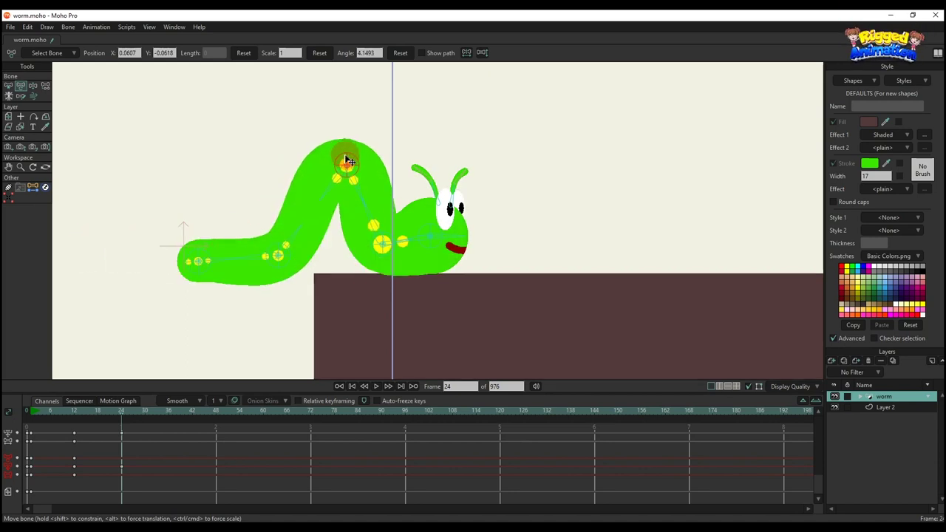
Refine the frame 24 pose by adjusting the hump's peak and lowering the pin behind it towards the tail.
{"action": "left_click", "coordinate": [275, 242]}
{"action": "left_click_drag", "start_coordinate": [272, 250], "coordinate": [271, 241]}
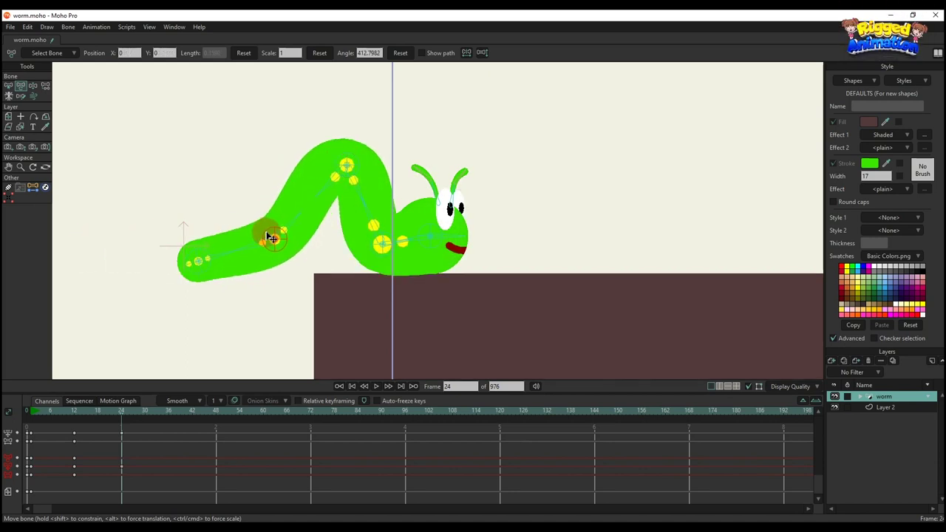
{"action": "left_click_drag", "start_coordinate": [342, 153], "coordinate": [329, 148]}
{"action": "left_click_drag", "start_coordinate": [272, 226], "coordinate": [264, 223]}
{"action": "mouse_move", "coordinate": [215, 258]}
{"action": "left_mouse_down"}
{"action": "mouse_move", "coordinate": [255, 249]}
{"action": "mouse_move", "coordinate": [243, 266]}
{"action": "left_mouse_up"}
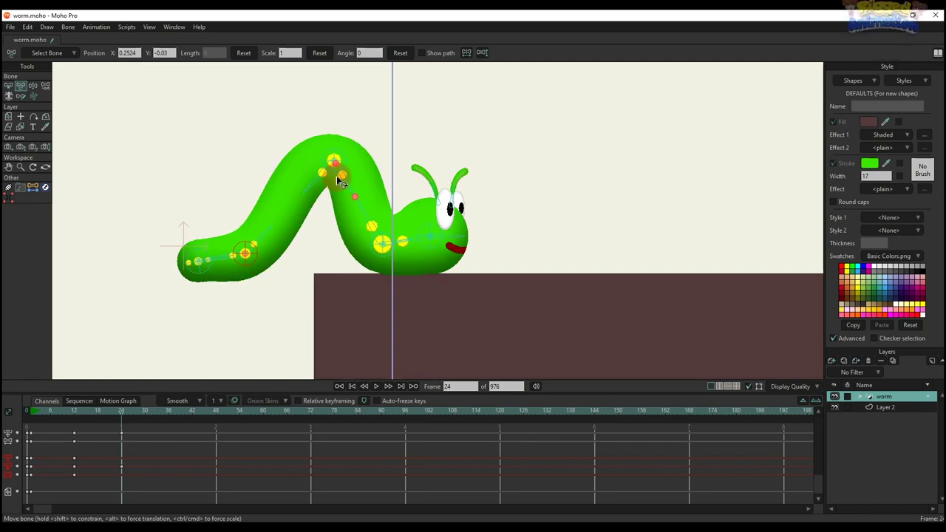
Freeze the arched pose at frame 24 and scrub the timeline from the start to review the crawl.
{"action": "scroll", "coordinate": [334, 226], "scroll_direction": "down", "scroll_amount": 2}
{"action": "scroll", "coordinate": [337, 252], "scroll_direction": "up", "scroll_amount": 2}
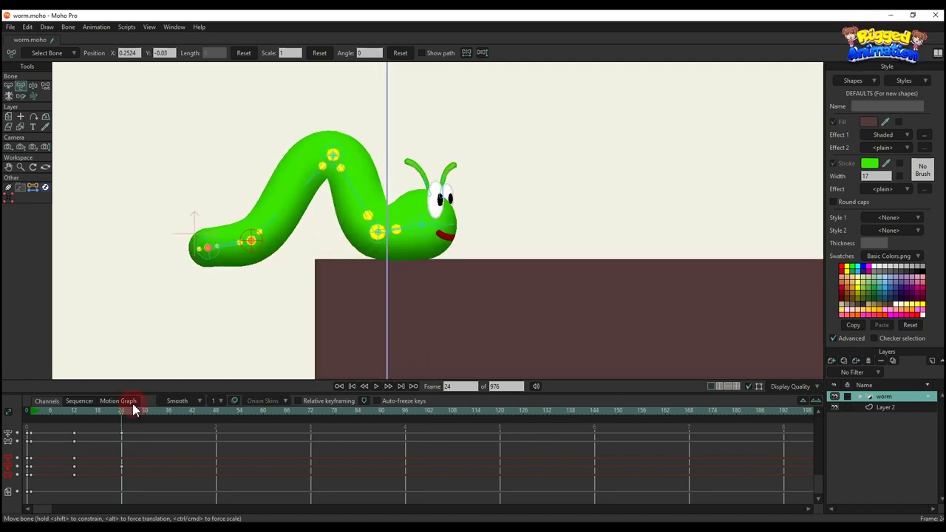
{"action": "left_click_drag", "start_coordinate": [34, 418], "coordinate": [116, 438]}
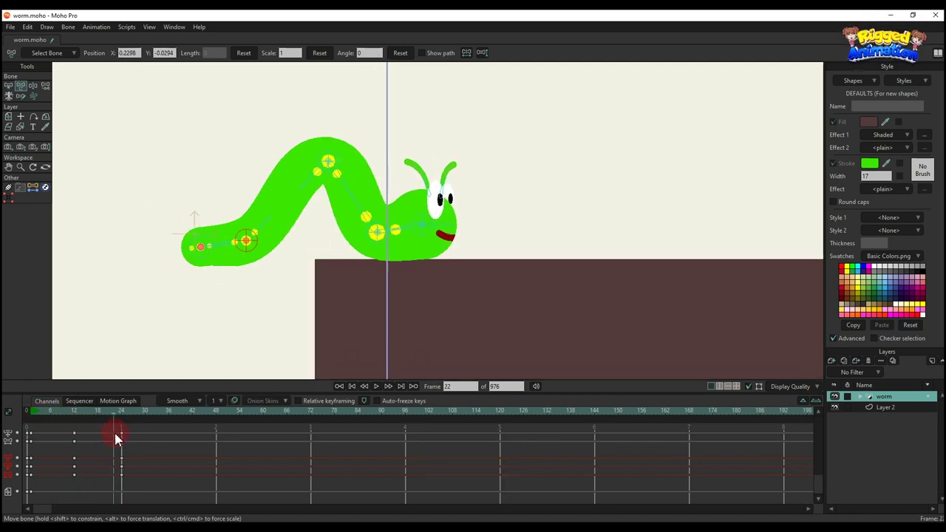
{"action": "key", "text": "ctrl+f"}
At frame 36, move the worm's head and front body pin forward along the ground.
{"action": "left_click", "coordinate": [168, 418]}
{"action": "key", "text": "t"}
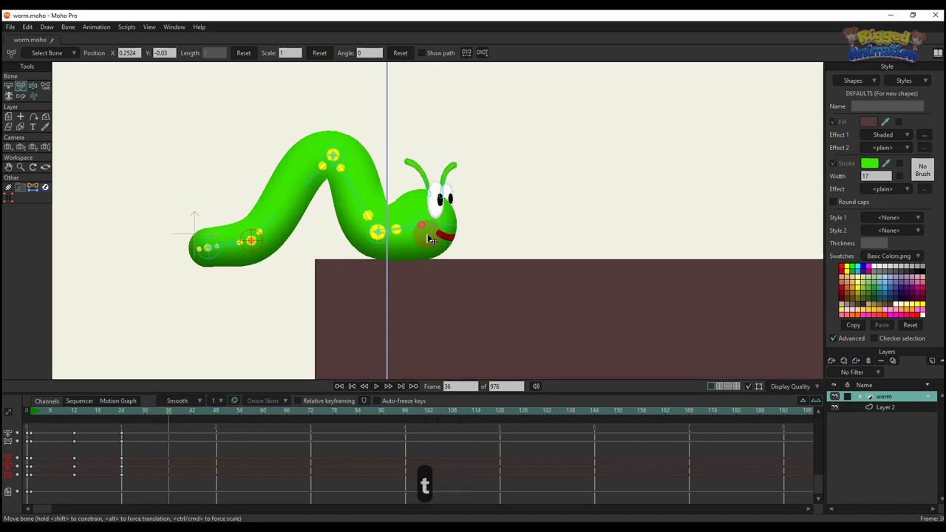
{"action": "left_click_drag", "start_coordinate": [429, 229], "coordinate": [501, 238]}
{"action": "left_click_drag", "start_coordinate": [391, 247], "coordinate": [416, 250]}
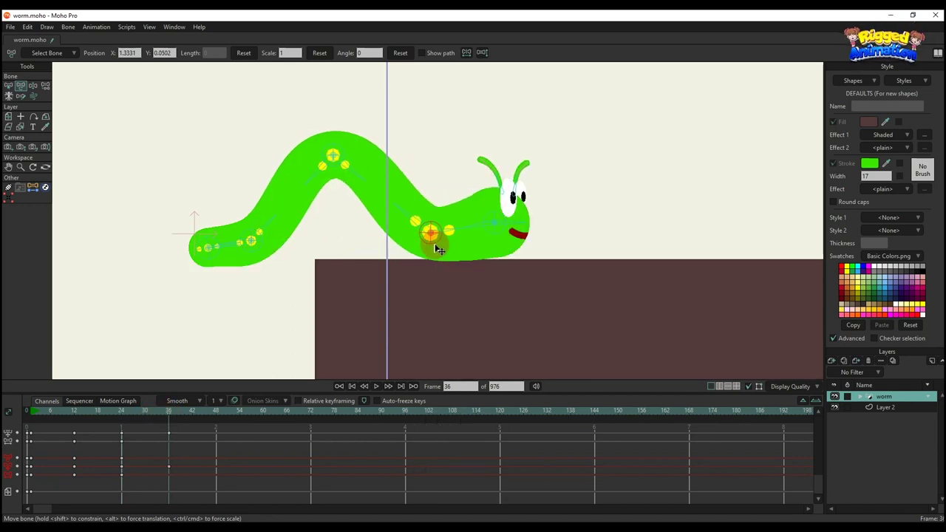
Lower the middle hump at frame 36 to stretch the worm flat, and adjust the front and rear body pins.
{"action": "left_click_drag", "start_coordinate": [336, 169], "coordinate": [355, 247]}
{"action": "left_click", "coordinate": [258, 236]}
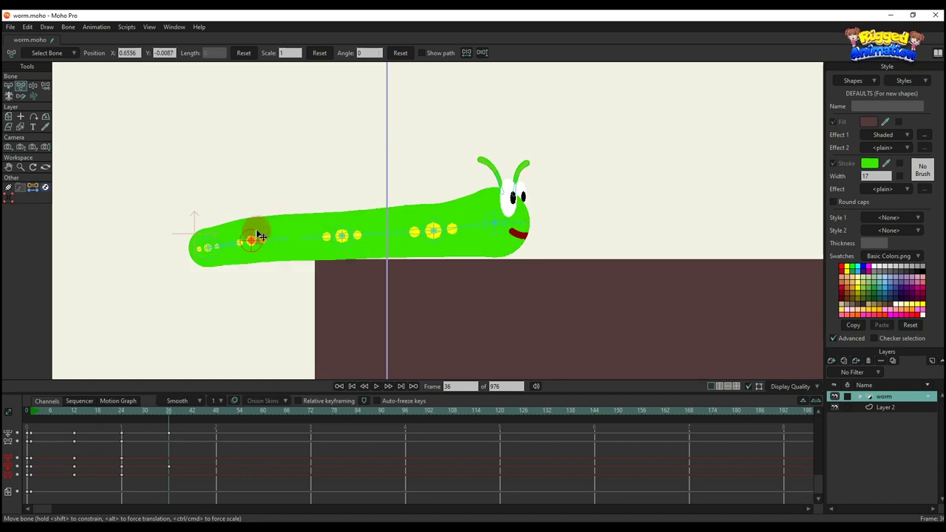
{"action": "left_click_drag", "start_coordinate": [293, 235], "coordinate": [515, 218]}
{"action": "left_click_drag", "start_coordinate": [458, 223], "coordinate": [461, 224]}
{"action": "scroll", "coordinate": [430, 237], "scroll_direction": "down", "scroll_amount": 4}
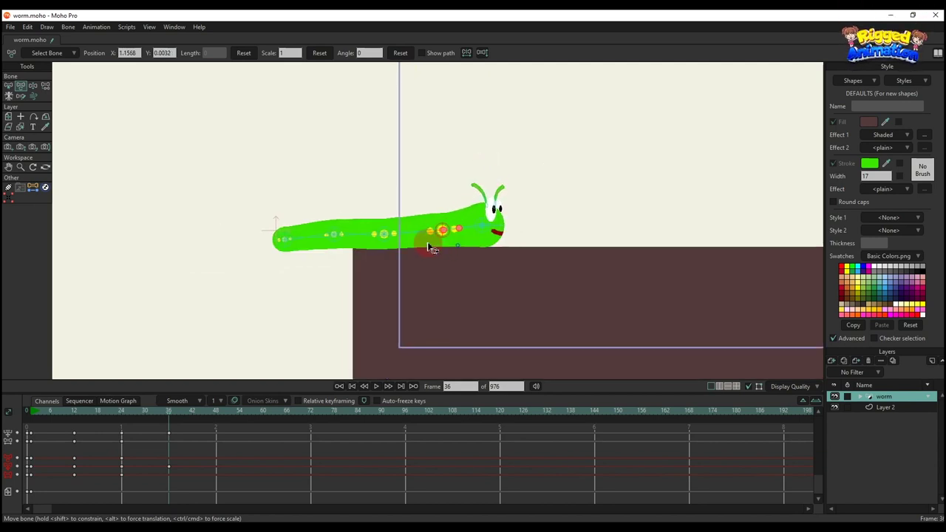
{"action": "scroll", "coordinate": [346, 231], "scroll_direction": "up", "scroll_amount": 5}
{"action": "left_click", "coordinate": [327, 224]}
{"action": "left_click_drag", "start_coordinate": [323, 228], "coordinate": [321, 227]}
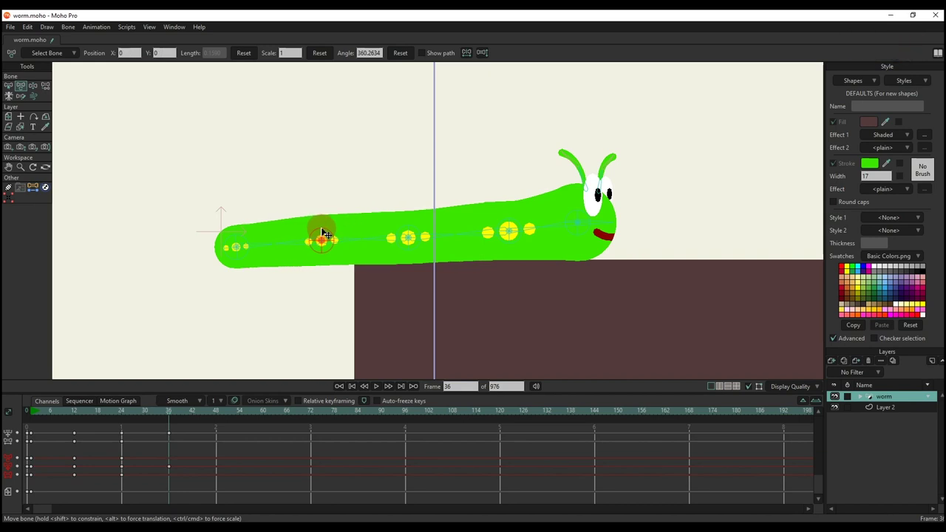
Freeze the stretched pose at frame 36 and scrub from frame 24 to check the motion.
{"action": "scroll", "coordinate": [326, 233], "scroll_direction": "down", "scroll_amount": 4}
{"action": "key", "text": "ctrl+f"}
{"action": "left_click_drag", "start_coordinate": [119, 421], "coordinate": [171, 427]}
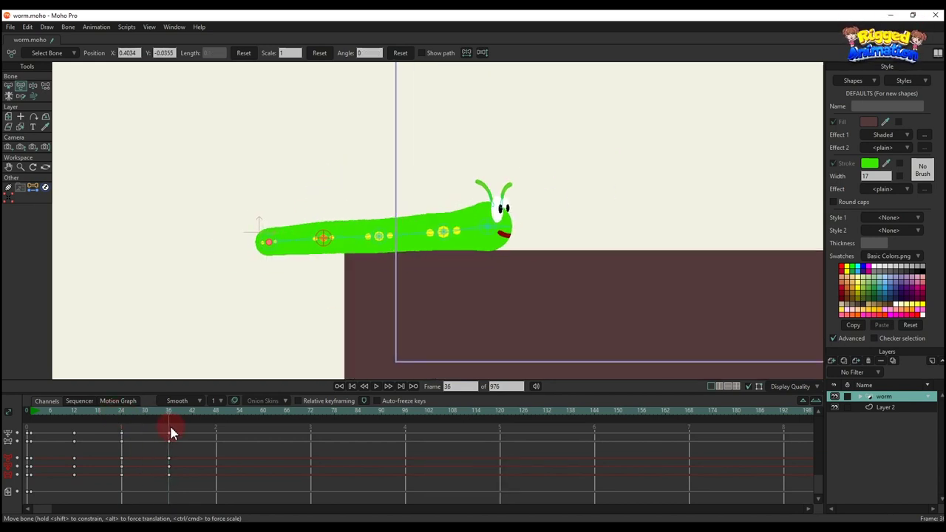
At frame 48, shift the front body pin forward, raise the middle into a hump and pull both tail pins forward.
{"action": "key", "text": "y"}
{"action": "scroll", "coordinate": [446, 217], "scroll_direction": "up", "scroll_amount": 3}
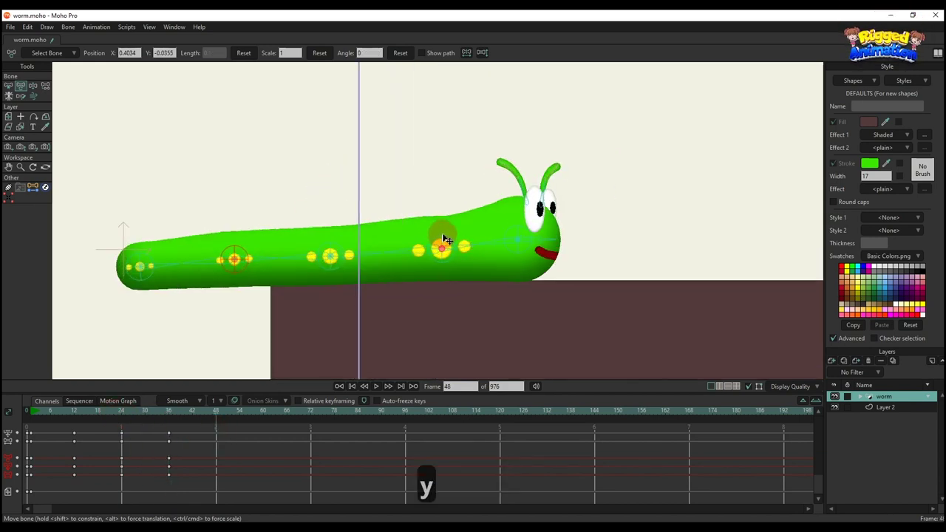
{"action": "left_click_drag", "start_coordinate": [443, 238], "coordinate": [464, 238]}
{"action": "left_click_drag", "start_coordinate": [336, 240], "coordinate": [426, 170]}
{"action": "left_click_drag", "start_coordinate": [236, 256], "coordinate": [333, 246]}
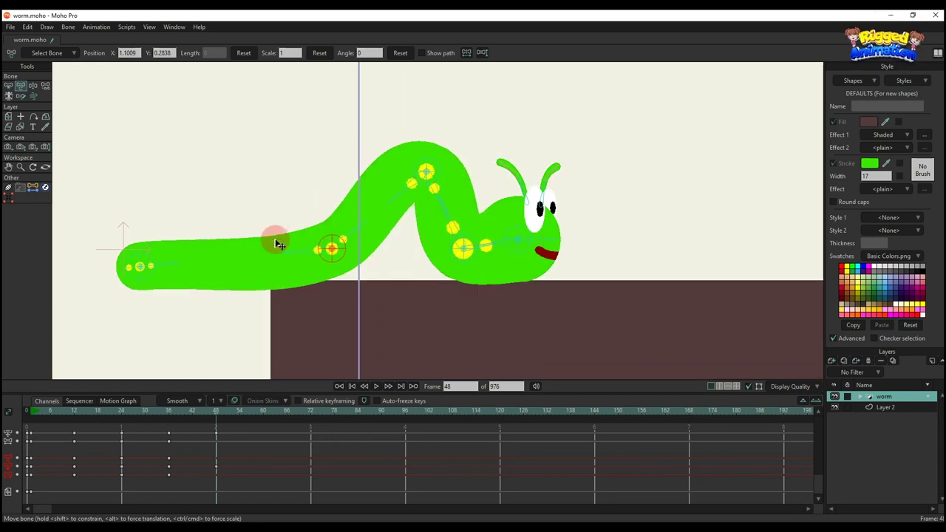
{"action": "left_click_drag", "start_coordinate": [140, 266], "coordinate": [183, 259]}
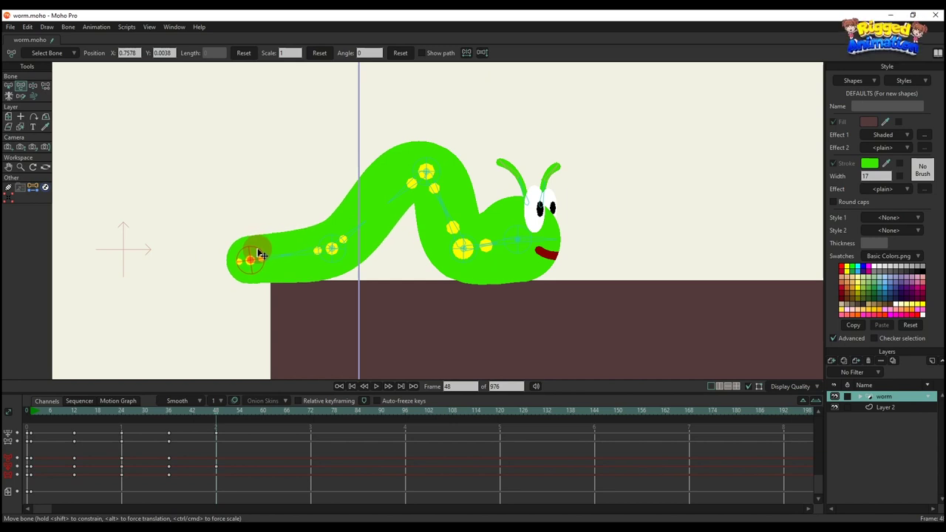
Raise the hump's peak at frame 48, adjust the pin behind it and freeze the pose.
{"action": "left_click", "coordinate": [329, 243]}
{"action": "left_click_drag", "start_coordinate": [429, 162], "coordinate": [421, 142]}
{"action": "left_click", "coordinate": [322, 231]}
{"action": "left_click", "coordinate": [317, 233]}
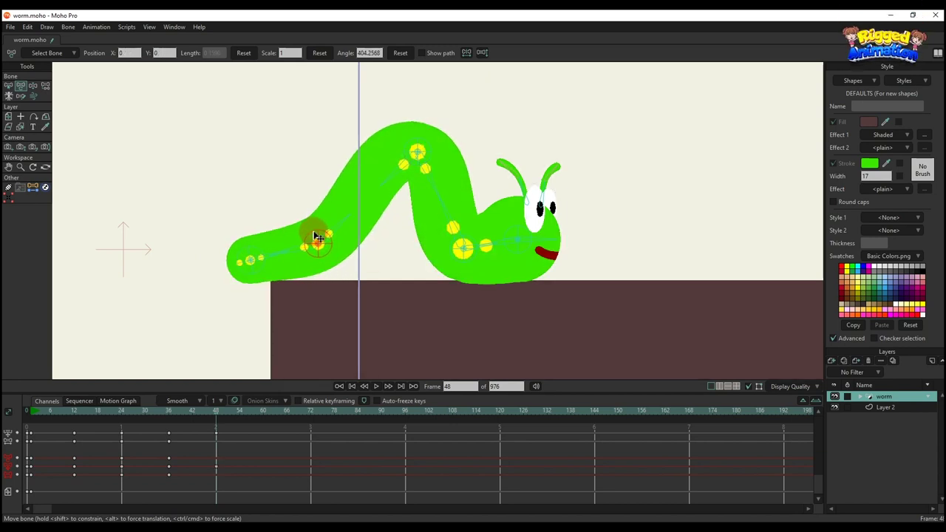
{"action": "key", "text": "ctrl+f"}
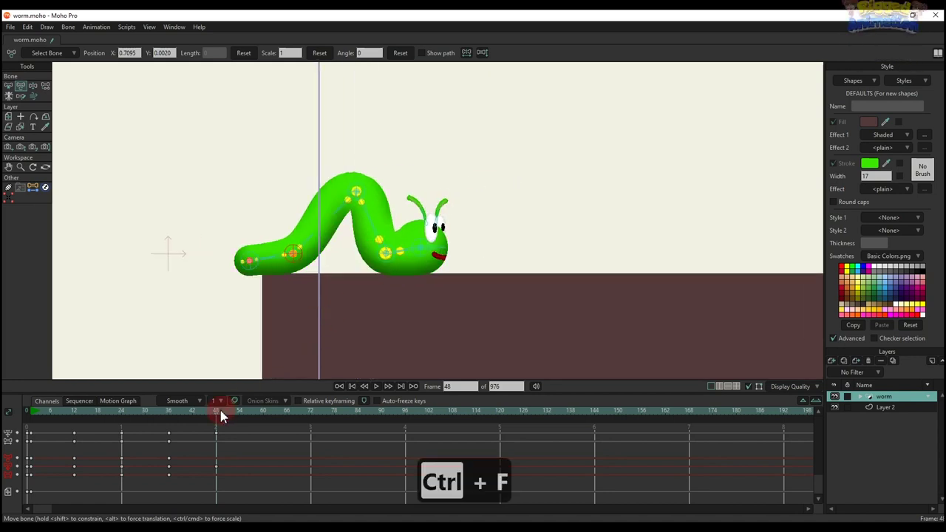
At frame 60, move the worm's head and front body pin forward along the ground.
{"action": "left_click_drag", "start_coordinate": [142, 410], "coordinate": [263, 419]}
{"action": "scroll", "coordinate": [507, 253], "scroll_direction": "up", "scroll_amount": 2}
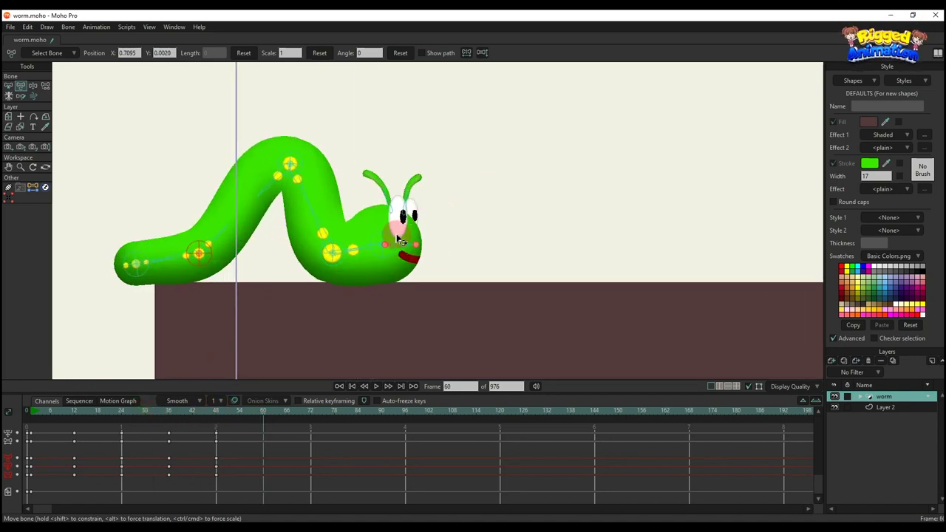
{"action": "left_click_drag", "start_coordinate": [390, 237], "coordinate": [486, 230]}
{"action": "left_click_drag", "start_coordinate": [346, 244], "coordinate": [418, 235]}
Flatten the hump at frame 60, fine-tune the head, front and rear body pins, and freeze the stretched pose.
{"action": "left_click_drag", "start_coordinate": [210, 264], "coordinate": [226, 265]}
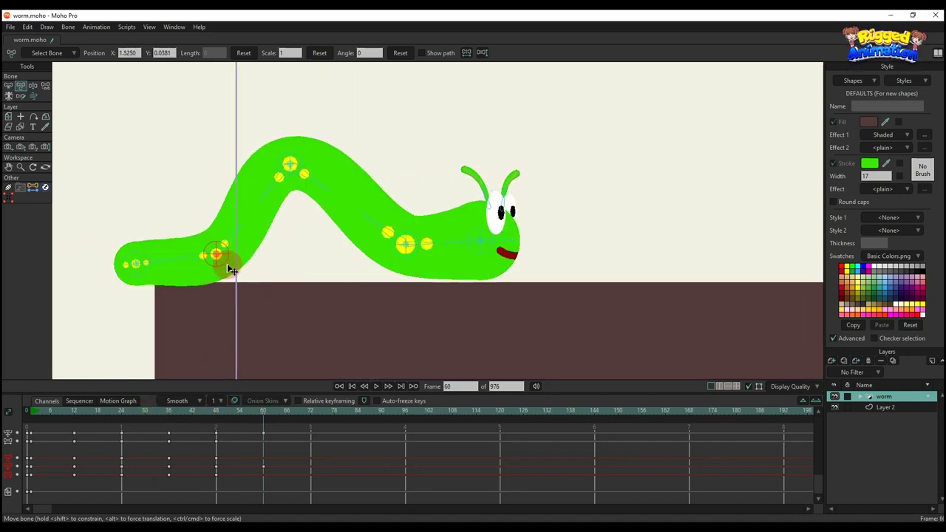
{"action": "left_click_drag", "start_coordinate": [295, 170], "coordinate": [310, 245]}
{"action": "left_click_drag", "start_coordinate": [224, 244], "coordinate": [225, 250]}
{"action": "left_click_drag", "start_coordinate": [405, 234], "coordinate": [408, 246]}
{"action": "left_click_drag", "start_coordinate": [475, 234], "coordinate": [480, 234]}
{"action": "scroll", "coordinate": [417, 254], "scroll_direction": "down", "scroll_amount": 2}
{"action": "key", "text": "ctrl+f"}
At frame 72, raise the middle pin into a hump, nudge the front body pin and pull both tail pins forward.
{"action": "left_click_drag", "start_coordinate": [216, 413], "coordinate": [311, 432]}
{"action": "scroll", "coordinate": [336, 249], "scroll_direction": "up", "scroll_amount": 2}
{"action": "left_click_drag", "start_coordinate": [341, 247], "coordinate": [407, 161]}
{"action": "left_click_drag", "start_coordinate": [431, 254], "coordinate": [451, 251]}
{"action": "left_click_drag", "start_coordinate": [260, 266], "coordinate": [347, 263]}
{"action": "left_click_drag", "start_coordinate": [173, 272], "coordinate": [256, 272]}
Refine the hump's peak and the pin behind it at frame 72, and freeze the arched pose.
{"action": "left_click_drag", "start_coordinate": [337, 267], "coordinate": [314, 268]}
{"action": "left_click_drag", "start_coordinate": [422, 155], "coordinate": [428, 153]}
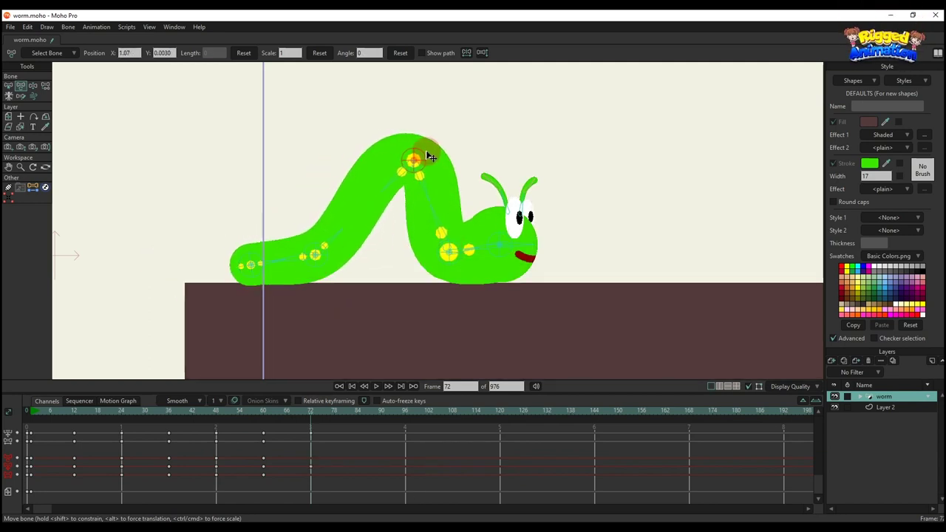
{"action": "scroll", "coordinate": [417, 192], "scroll_direction": "down", "scroll_amount": 4}
{"action": "key", "text": "ctrl+f"}
At frame 84, move the front of the worm forward and lower the hump to stretch the body along the ground.
{"action": "left_click_drag", "start_coordinate": [311, 415], "coordinate": [357, 415]}
{"action": "scroll", "coordinate": [330, 215], "scroll_direction": "up", "scroll_amount": 5}
{"action": "left_click_drag", "start_coordinate": [336, 234], "coordinate": [473, 241]}
{"action": "scroll", "coordinate": [233, 213], "scroll_direction": "up", "scroll_amount": 2}
{"action": "left_click_drag", "start_coordinate": [222, 210], "coordinate": [238, 213]}
{"action": "scroll", "coordinate": [285, 188], "scroll_direction": "down", "scroll_amount": 2}
{"action": "left_click_drag", "start_coordinate": [330, 114], "coordinate": [326, 188]}
Fine-tune the body and head pins at frame 84 so the worm lies level on the ground, and freeze the pose.
{"action": "scroll", "coordinate": [248, 195], "scroll_direction": "up", "scroll_amount": 2}
{"action": "left_click_drag", "start_coordinate": [245, 212], "coordinate": [246, 222]}
{"action": "left_click_drag", "start_coordinate": [367, 219], "coordinate": [371, 222]}
{"action": "left_click_drag", "start_coordinate": [441, 219], "coordinate": [473, 204]}
{"action": "left_click_drag", "start_coordinate": [319, 201], "coordinate": [322, 207]}
{"action": "left_click_drag", "start_coordinate": [641, 171], "coordinate": [503, 154]}
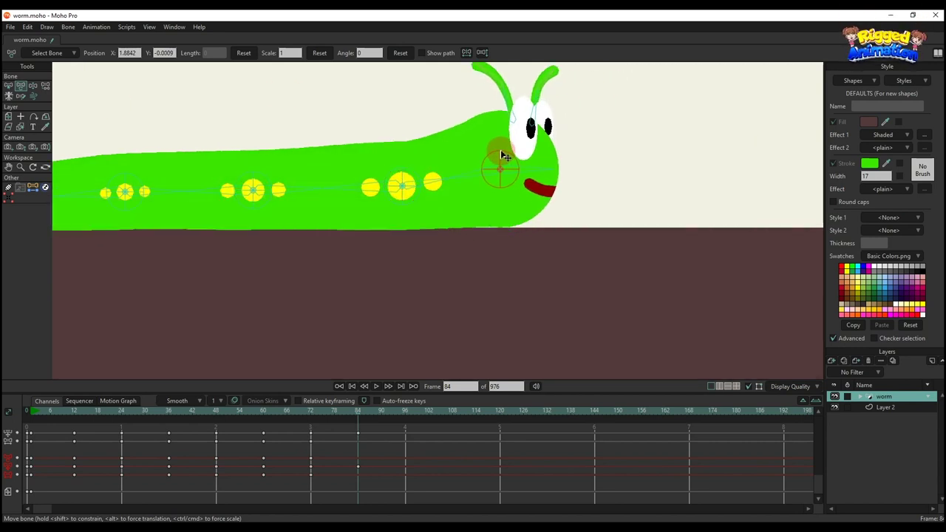
{"action": "scroll", "coordinate": [503, 154], "scroll_direction": "down", "scroll_amount": 4}
{"action": "scroll", "coordinate": [318, 174], "scroll_direction": "up", "scroll_amount": 5}
{"action": "left_click_drag", "start_coordinate": [338, 153], "coordinate": [337, 155]}
{"action": "scroll", "coordinate": [444, 185], "scroll_direction": "down", "scroll_amount": 5}
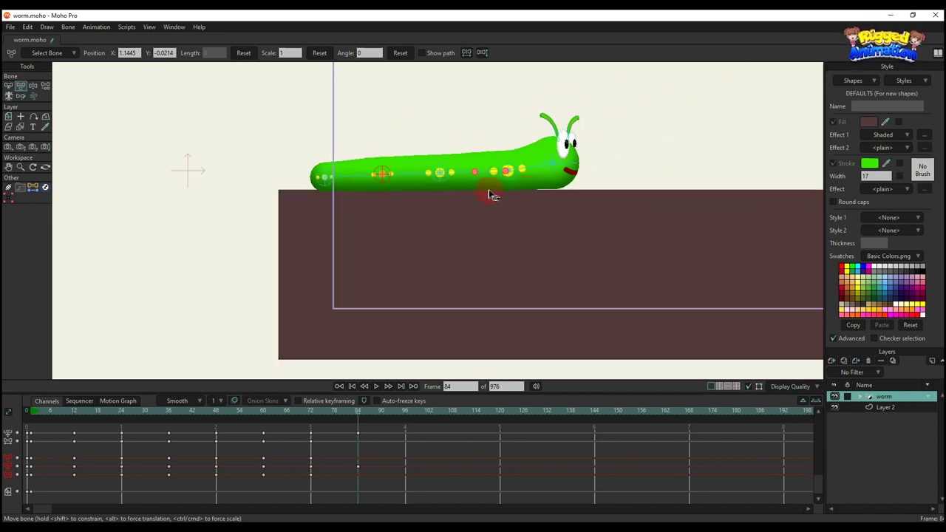
{"action": "key", "text": "ctrl+f"}
At frame 96, advance the front body pin, raise the middle into a hump and draw both tail pins forward.
{"action": "left_click", "coordinate": [405, 426]}
{"action": "scroll", "coordinate": [495, 181], "scroll_direction": "up", "scroll_amount": 4}
{"action": "left_click_drag", "start_coordinate": [490, 177], "coordinate": [507, 192]}
{"action": "left_click", "coordinate": [372, 186]}
{"action": "left_click_drag", "start_coordinate": [365, 184], "coordinate": [443, 90]}
{"action": "left_click", "coordinate": [333, 214]}
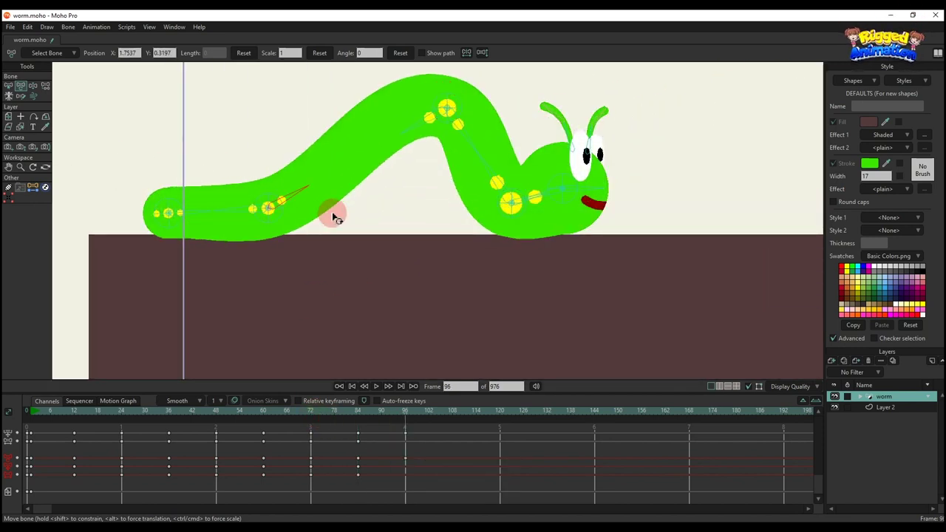
{"action": "left_click_drag", "start_coordinate": [278, 216], "coordinate": [340, 213]}
{"action": "left_click_drag", "start_coordinate": [177, 224], "coordinate": [246, 224]}
Raise the hump's peak at frame 96, adjust the rear pins and freeze the arched pose.
{"action": "left_click_drag", "start_coordinate": [452, 96], "coordinate": [451, 76]}
{"action": "left_click_drag", "start_coordinate": [334, 212], "coordinate": [337, 207]}
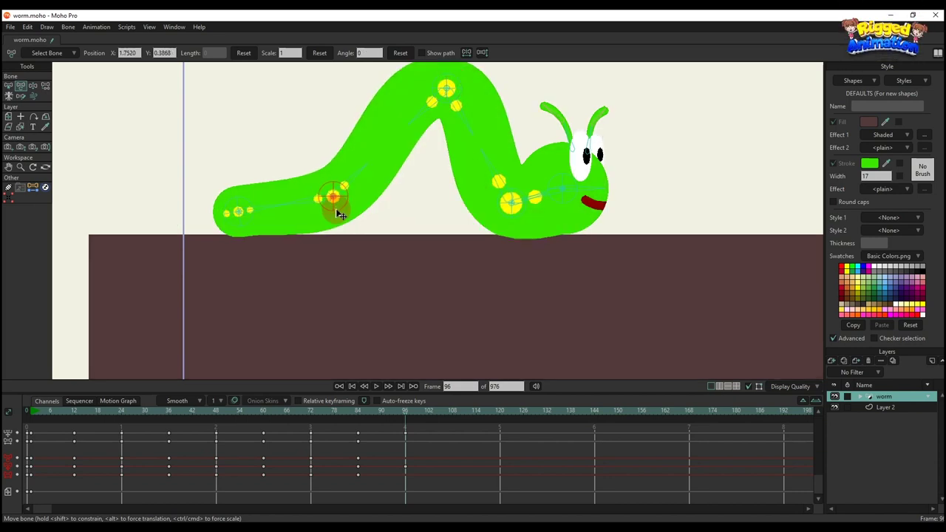
{"action": "left_click_drag", "start_coordinate": [246, 224], "coordinate": [281, 223]}
{"action": "scroll", "coordinate": [284, 248], "scroll_direction": "down", "scroll_amount": 5}
{"action": "scroll", "coordinate": [362, 210], "scroll_direction": "up", "scroll_amount": 4}
{"action": "key", "text": "ctrl+f"}
At frame 108, stretch the worm flat by lowering the hump, adjust the rear pin and head, and freeze the pose.
{"action": "left_click_drag", "start_coordinate": [422, 428], "coordinate": [344, 434]}
{"action": "left_click", "coordinate": [372, 414]}
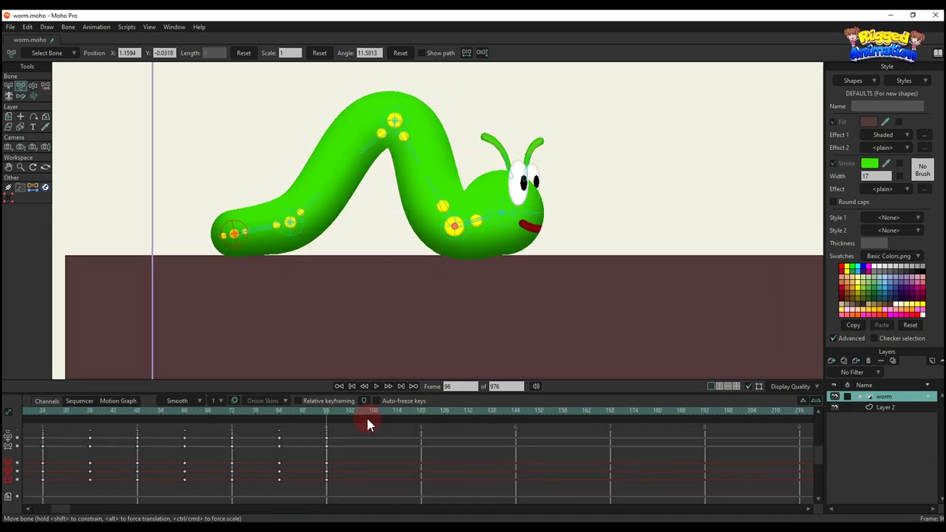
{"action": "left_click_drag", "start_coordinate": [275, 228], "coordinate": [308, 228]}
{"action": "left_click_drag", "start_coordinate": [374, 121], "coordinate": [400, 228]}
{"action": "scroll", "coordinate": [304, 224], "scroll_direction": "up", "scroll_amount": 2}
{"action": "left_click_drag", "start_coordinate": [293, 240], "coordinate": [298, 251]}
{"action": "mouse_move", "coordinate": [459, 214]}
{"action": "left_mouse_down"}
{"action": "mouse_move", "coordinate": [404, 196]}
{"action": "mouse_move", "coordinate": [450, 218]}
{"action": "mouse_move", "coordinate": [496, 189]}
{"action": "mouse_move", "coordinate": [454, 186]}
{"action": "mouse_move", "coordinate": [460, 206]}
{"action": "left_mouse_up"}
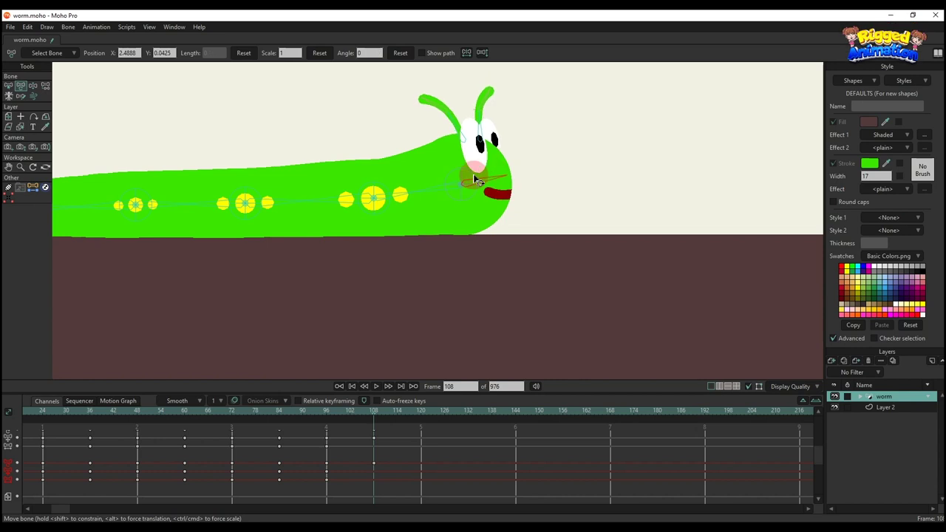
{"action": "scroll", "coordinate": [474, 177], "scroll_direction": "down", "scroll_amount": 1}
{"action": "key", "text": "ctrl+f"}
Scrub through the timeline up to about frame 120 and play the animation from the start to review the crawl.
{"action": "left_click", "coordinate": [393, 416]}
{"action": "scroll", "coordinate": [259, 253], "scroll_direction": "down", "scroll_amount": 2}
{"action": "left_click_drag", "start_coordinate": [262, 255], "coordinate": [374, 246]}
{"action": "left_click_drag", "start_coordinate": [66, 509], "coordinate": [42, 509]}
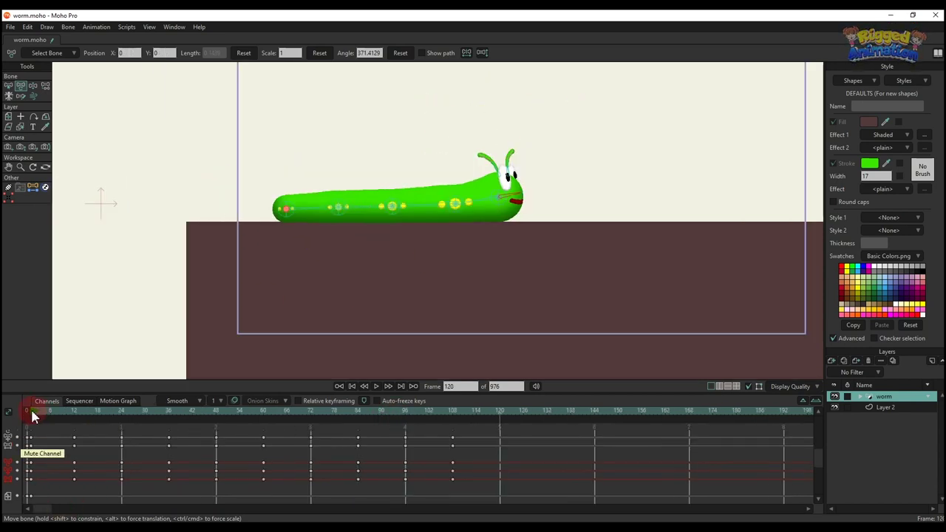
{"action": "left_click_drag", "start_coordinate": [32, 412], "coordinate": [257, 457]}
{"action": "left_click_drag", "start_coordinate": [394, 469], "coordinate": [496, 464]}
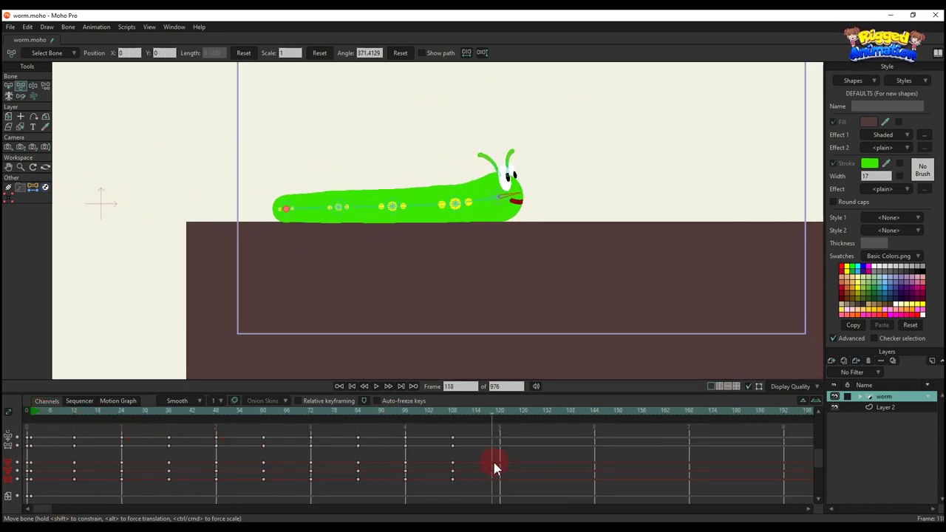
{"action": "scroll", "coordinate": [422, 265], "scroll_direction": "up", "scroll_amount": 5}
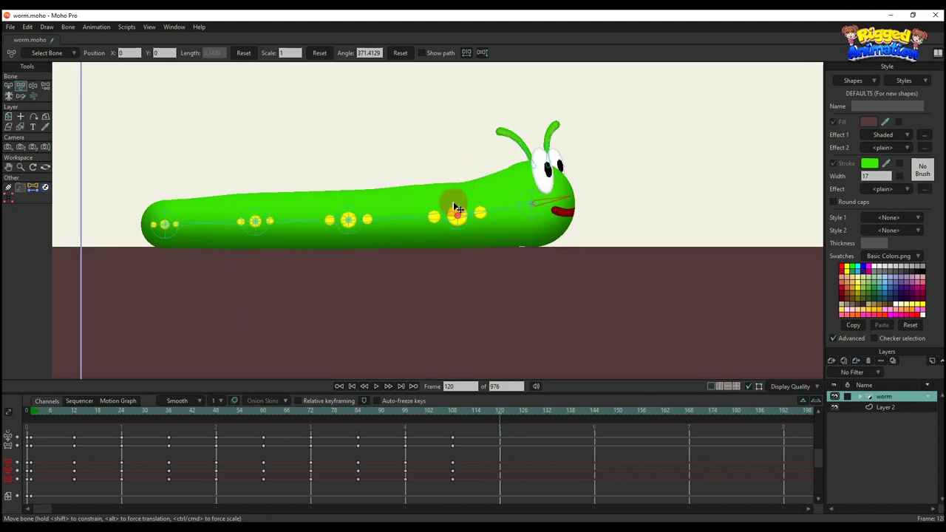
{"action": "left_click", "coordinate": [32, 415]}
{"action": "scroll", "coordinate": [337, 238], "scroll_direction": "down", "scroll_amount": 5}
{"action": "key", "text": "space"}
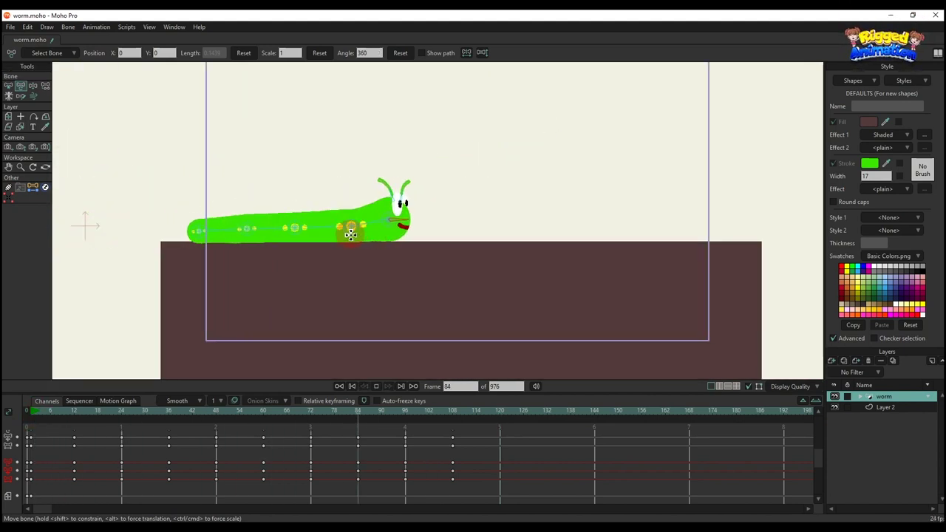
{"action": "key", "text": "space"}
At frame 1, reposition the entire worm layer so it stands on the ground just inside the camera frame.
{"action": "left_click", "coordinate": [32, 412]}
{"action": "scroll", "coordinate": [260, 234], "scroll_direction": "down", "scroll_amount": 2}
{"action": "key", "text": "m"}
{"action": "scroll", "coordinate": [230, 214], "scroll_direction": "up", "scroll_amount": 2}
{"action": "left_click_drag", "start_coordinate": [188, 213], "coordinate": [341, 232]}
{"action": "scroll", "coordinate": [341, 232], "scroll_direction": "up", "scroll_amount": 2}
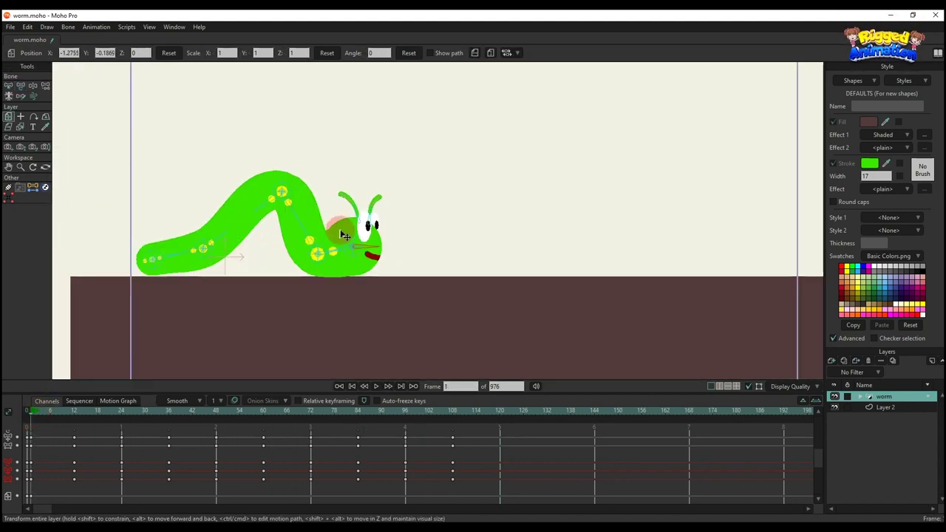
Play the animation to check the crawl from the worm's new starting position.
{"action": "scroll", "coordinate": [344, 235], "scroll_direction": "down", "scroll_amount": 5}
{"action": "key", "text": "space"}
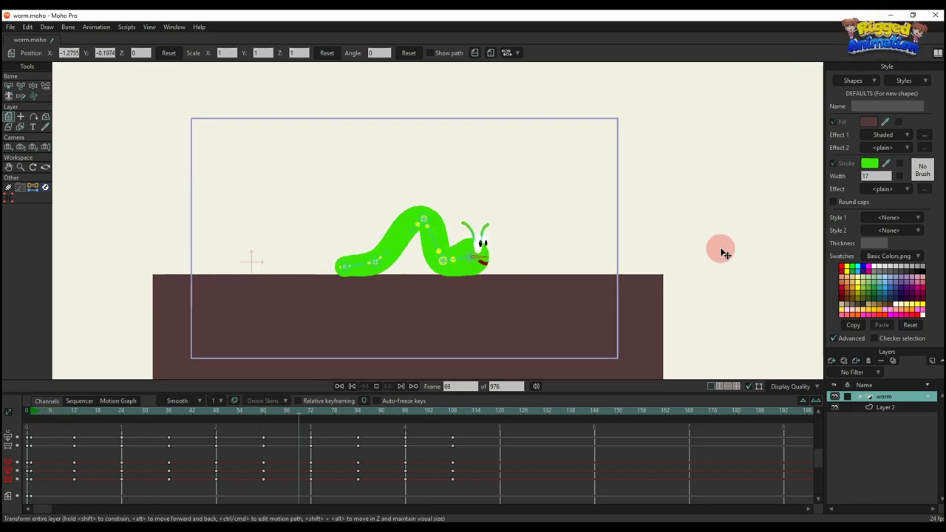
{"action": "key", "text": "space"}
At frame 120, arch the worm with a raised middle, pull the tail pins forward and freeze the pose.
{"action": "left_click_drag", "start_coordinate": [479, 418], "coordinate": [499, 418]}
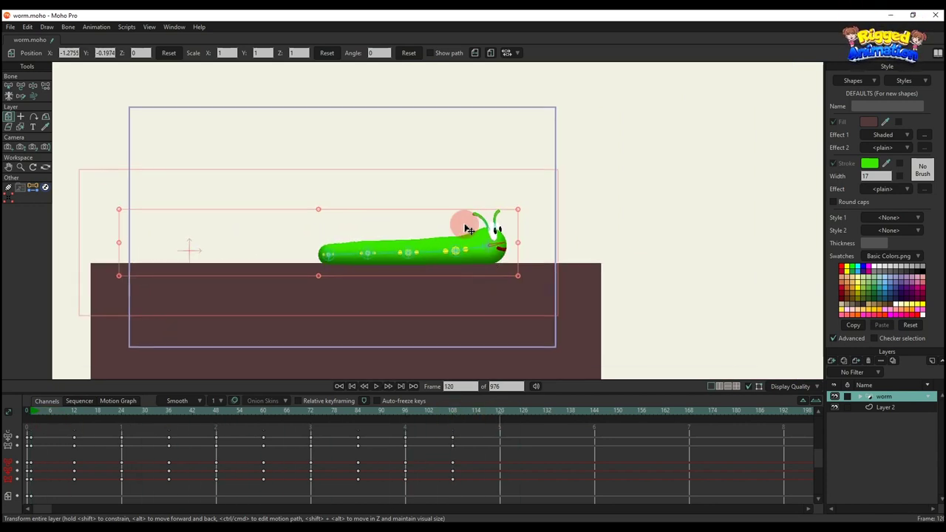
{"action": "key", "text": "b"}
{"action": "scroll", "coordinate": [480, 244], "scroll_direction": "up", "scroll_amount": 4}
{"action": "left_click_drag", "start_coordinate": [495, 267], "coordinate": [344, 261]}
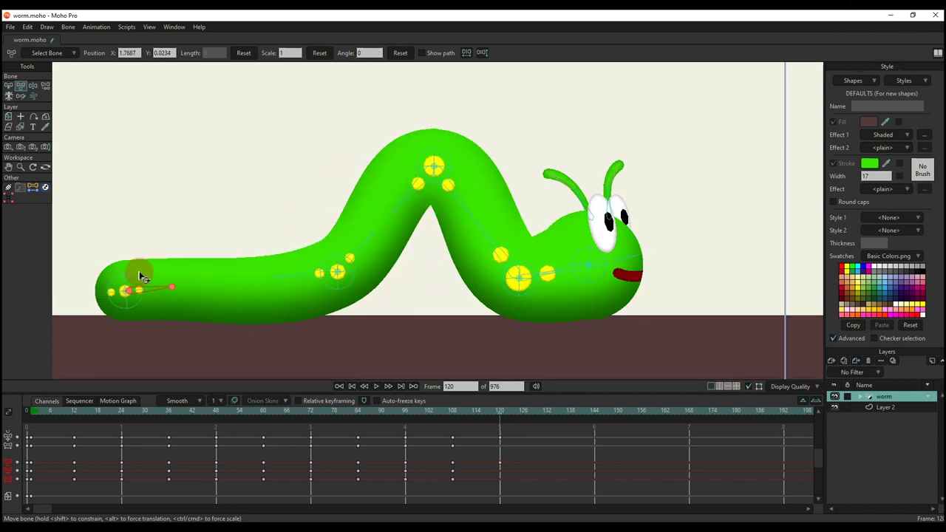
{"action": "left_click_drag", "start_coordinate": [138, 276], "coordinate": [246, 285]}
{"action": "left_click", "coordinate": [335, 301]}
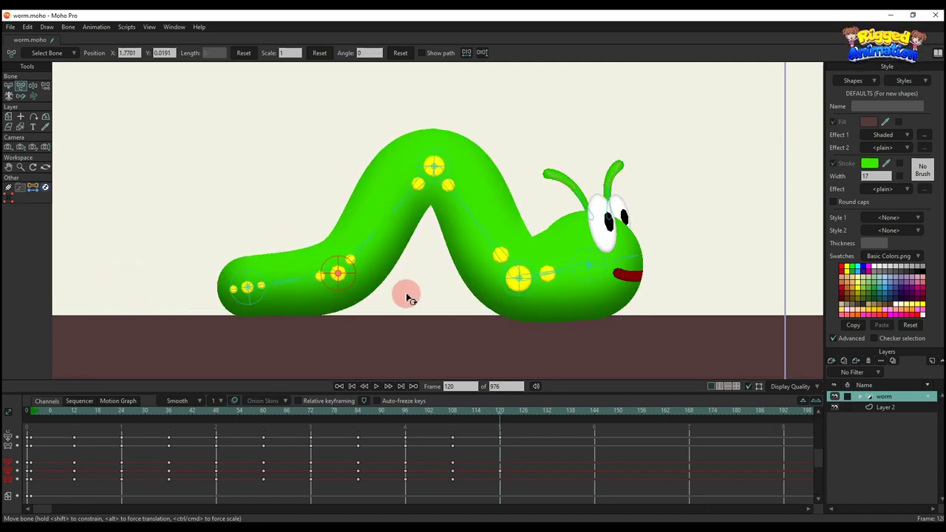
{"action": "scroll", "coordinate": [432, 298], "scroll_direction": "down", "scroll_amount": 4}
{"action": "key", "text": "ctrl+f"}
At frame 132, flatten the worm's body and move the head and front body pin forward along the ground.
{"action": "left_click", "coordinate": [546, 415]}
{"action": "scroll", "coordinate": [540, 269], "scroll_direction": "up", "scroll_amount": 3}
{"action": "left_click_drag", "start_coordinate": [541, 264], "coordinate": [489, 229]}
{"action": "mouse_move", "coordinate": [277, 267]}
{"action": "left_mouse_down"}
{"action": "mouse_move", "coordinate": [359, 196]}
{"action": "mouse_move", "coordinate": [284, 283]}
{"action": "left_mouse_up"}
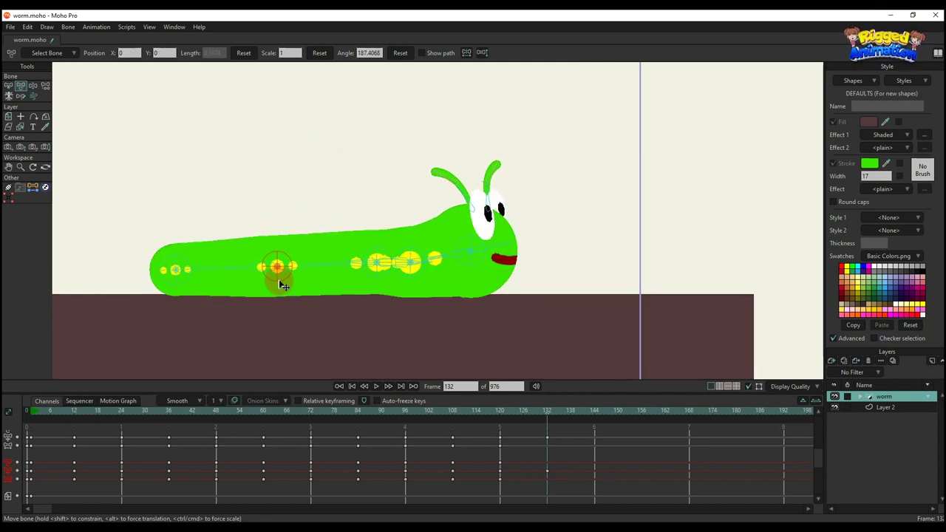
{"action": "left_click_drag", "start_coordinate": [489, 243], "coordinate": [577, 240]}
{"action": "left_click_drag", "start_coordinate": [426, 252], "coordinate": [504, 251]}
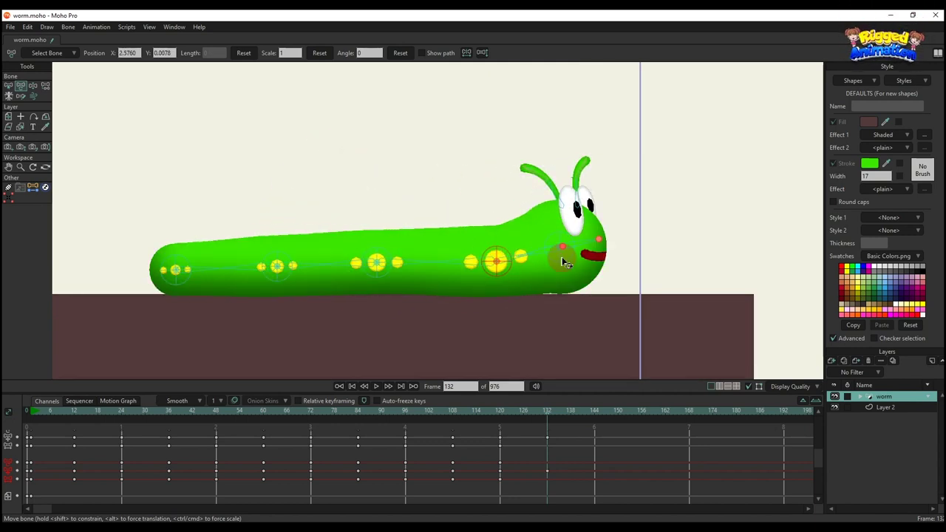
Fine-tune the head and middle pins at frame 132 and freeze the stretched pose.
{"action": "left_click_drag", "start_coordinate": [560, 252], "coordinate": [566, 253]}
{"action": "left_click_drag", "start_coordinate": [378, 267], "coordinate": [378, 272]}
{"action": "scroll", "coordinate": [434, 268], "scroll_direction": "down", "scroll_amount": 3}
{"action": "key", "text": "ctrl+f"}
Crop the view to the output frame and play the worm's crawl from the start.
{"action": "left_click", "coordinate": [34, 411]}
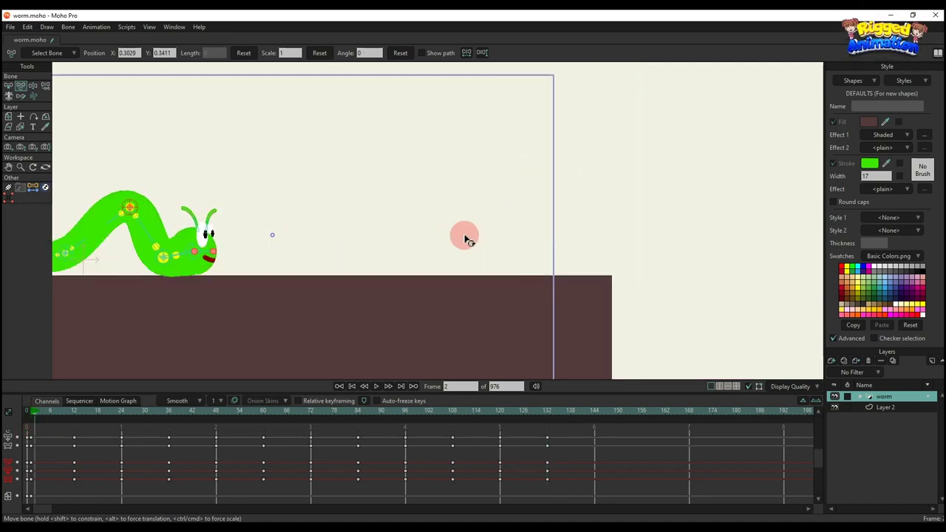
{"action": "key", "text": "ctrl+j"}
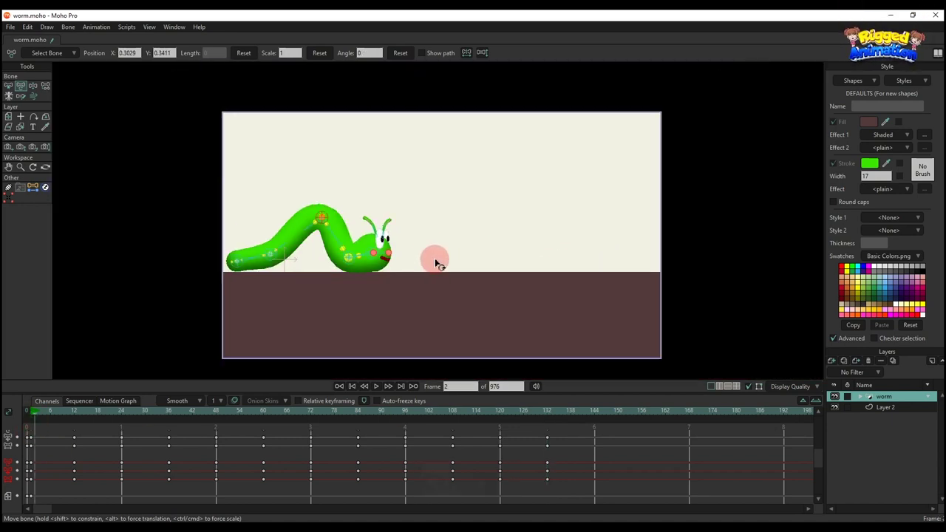
{"action": "key", "text": "ctrl+shift+c"}
{"action": "key", "text": "space"}
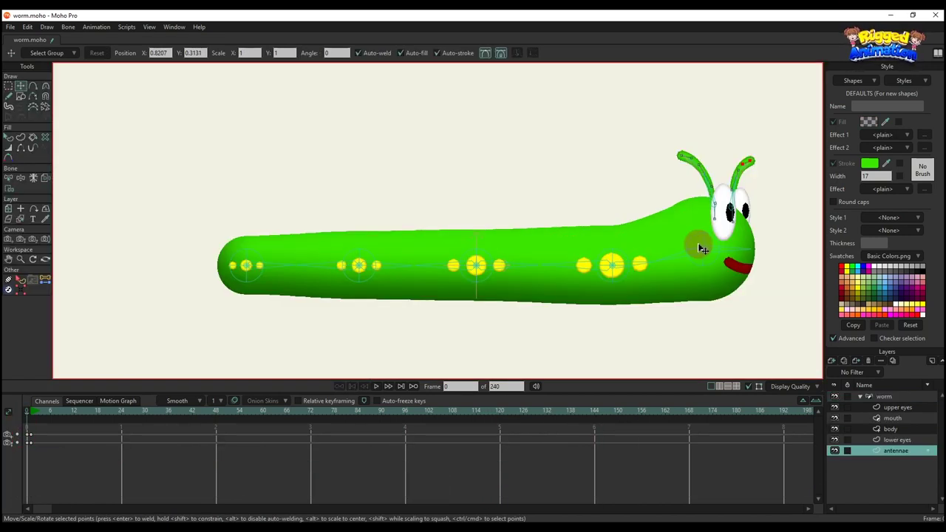
Add a new vector layer to the worm group and place it beneath the antennae layer.
{"action": "scroll", "coordinate": [697, 247], "scroll_direction": "down", "scroll_amount": 3}
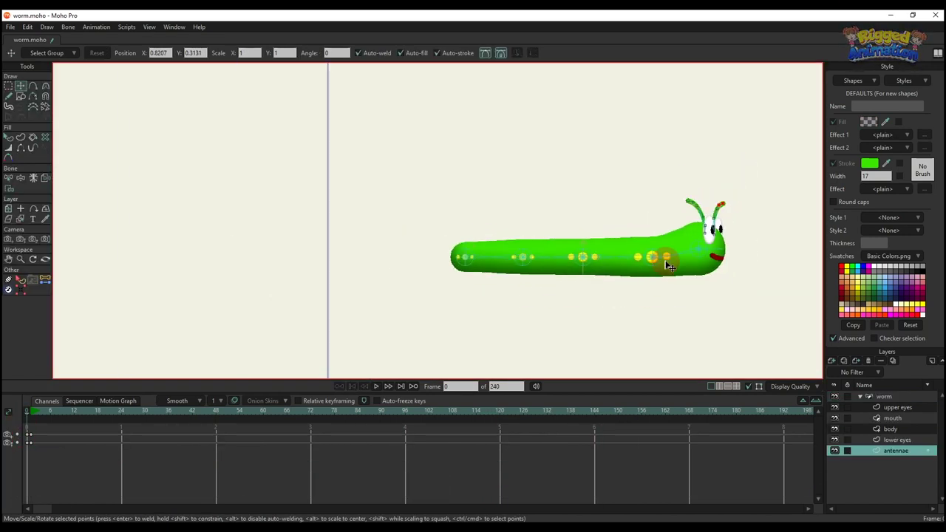
{"action": "scroll", "coordinate": [695, 261], "scroll_direction": "up", "scroll_amount": 2}
{"action": "left_click", "coordinate": [831, 362]}
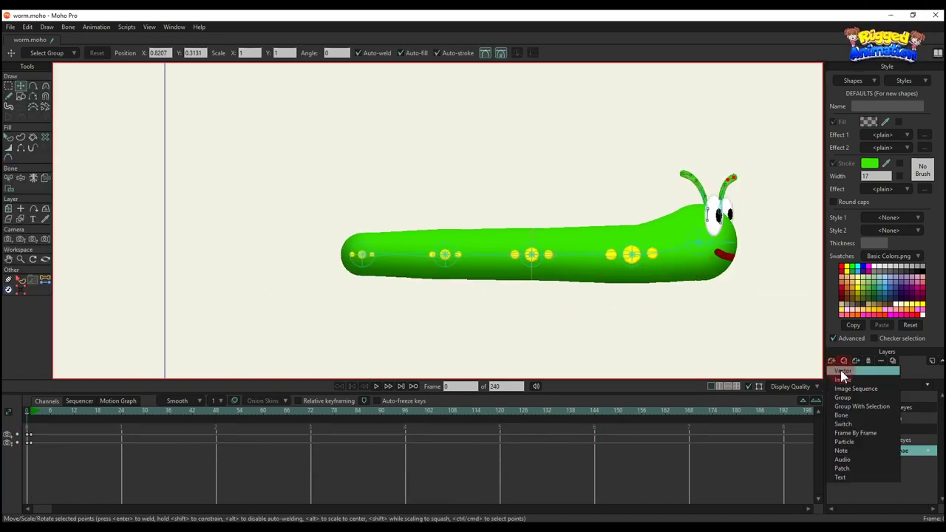
{"action": "left_click", "coordinate": [893, 468]}
{"action": "left_click_drag", "start_coordinate": [891, 453], "coordinate": [893, 459]}
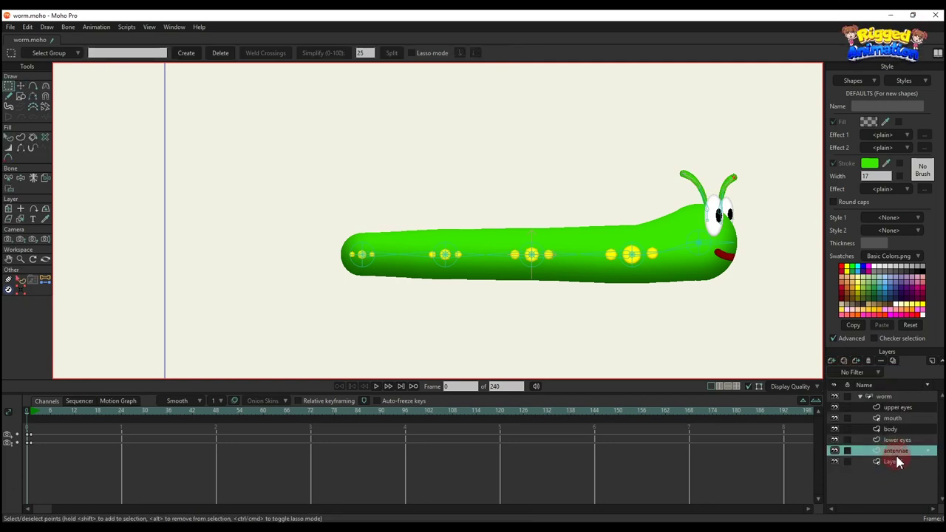
Name the new layer "shadow" and set it to not be masked.
{"action": "double_click", "coordinate": [896, 463]}
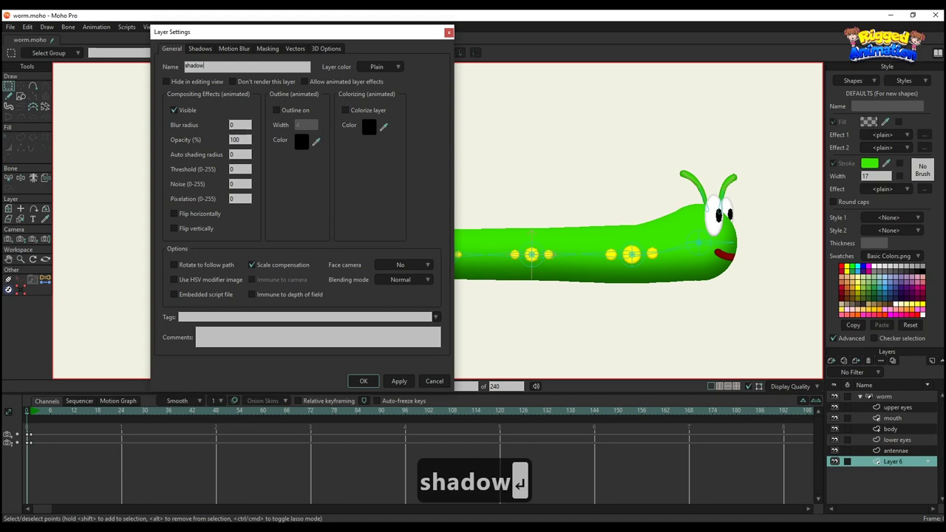
{"action": "key", "text": "Return"}
{"action": "right_click", "coordinate": [906, 469]}
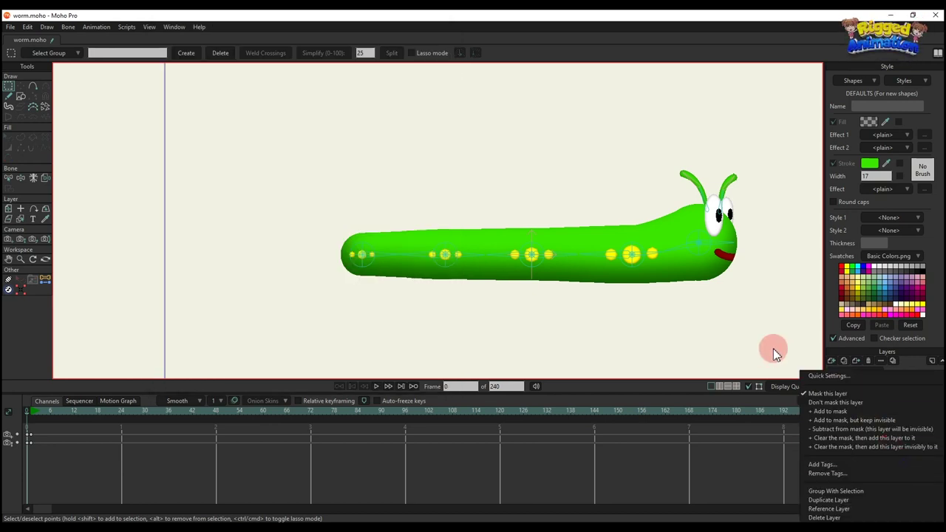
{"action": "left_click", "coordinate": [832, 403]}
Draw a long flat ellipse on the shadow layer along the underside of the worm, from tail to head.
{"action": "left_click", "coordinate": [20, 97]}
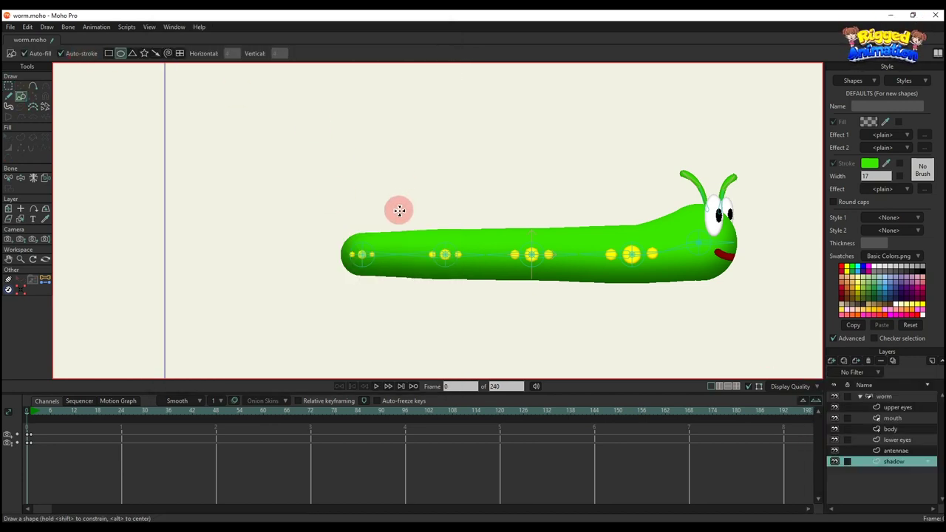
{"action": "left_click_drag", "start_coordinate": [396, 210], "coordinate": [228, 156]}
{"action": "left_click_drag", "start_coordinate": [182, 216], "coordinate": [248, 229]}
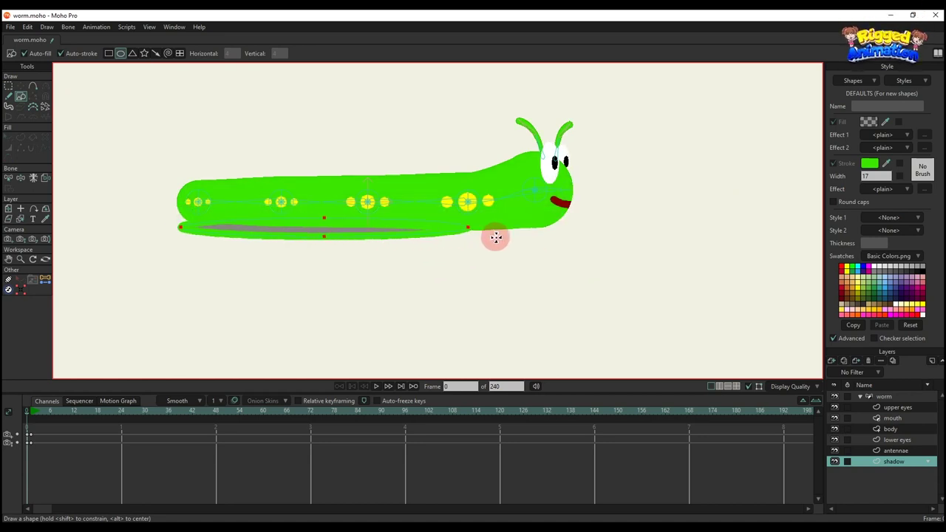
Remove the ellipse's green stroke and set its black fill's alpha to 117.
{"action": "key", "text": "q"}
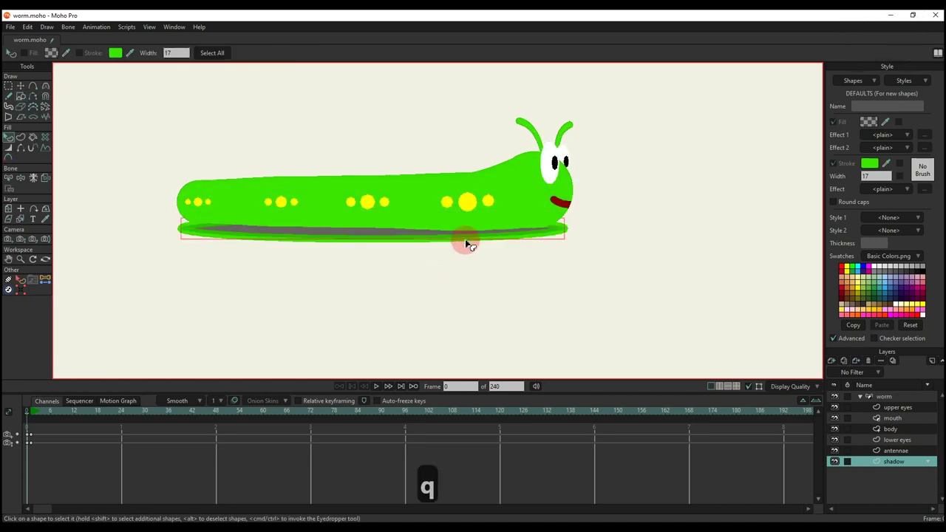
{"action": "left_click", "coordinate": [464, 235]}
{"action": "left_click", "coordinate": [834, 164]}
{"action": "left_click", "coordinate": [868, 122]}
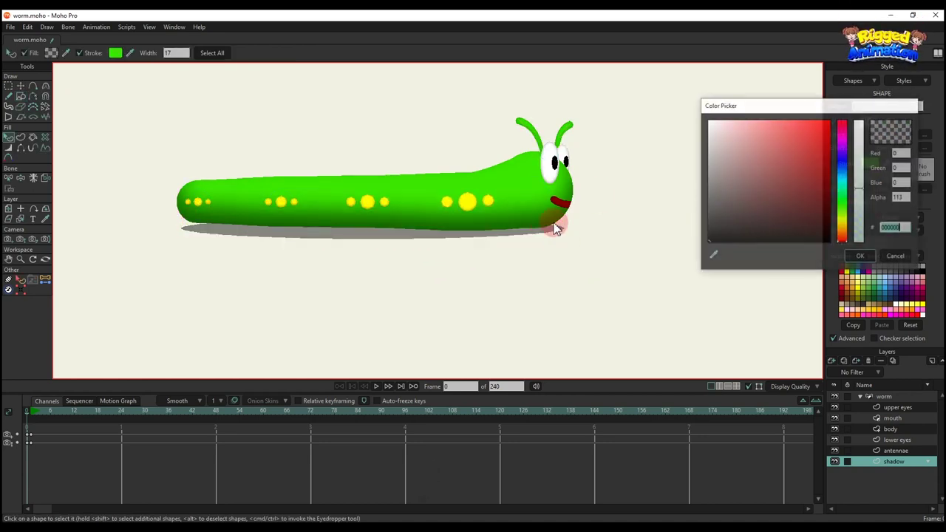
{"action": "left_click", "coordinate": [860, 185]}
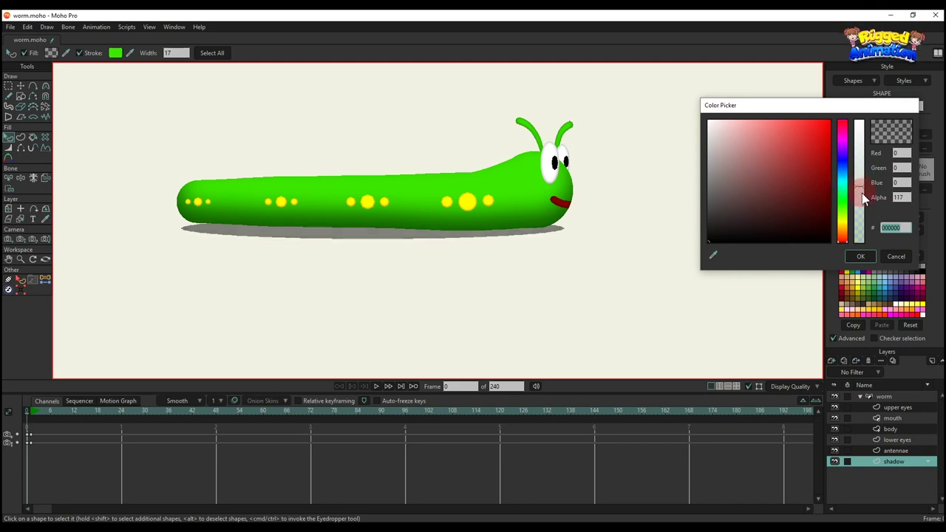
{"action": "left_click", "coordinate": [861, 257]}
Give the shadow layer a blur radius of 8 and render a preview of the frame.
{"action": "double_click", "coordinate": [892, 466]}
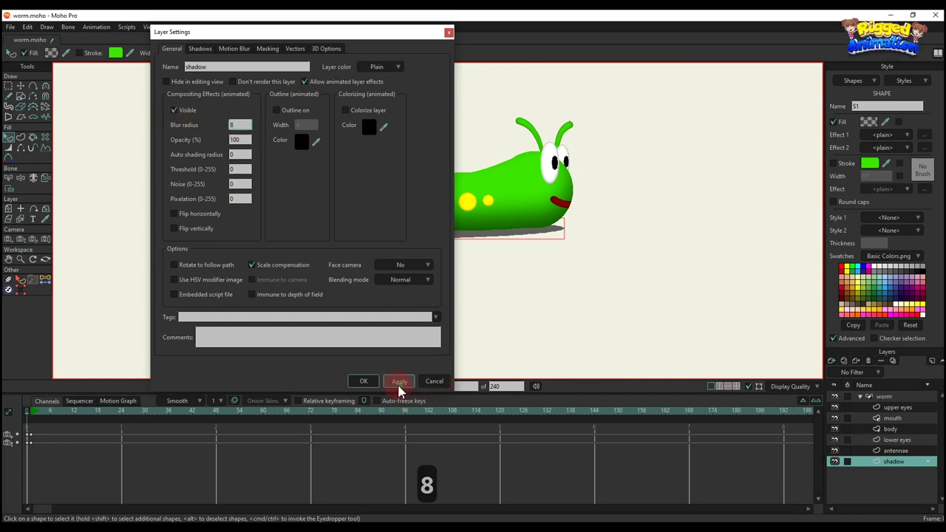
{"action": "key", "text": "Return"}
{"action": "key", "text": "ctrl+r"}
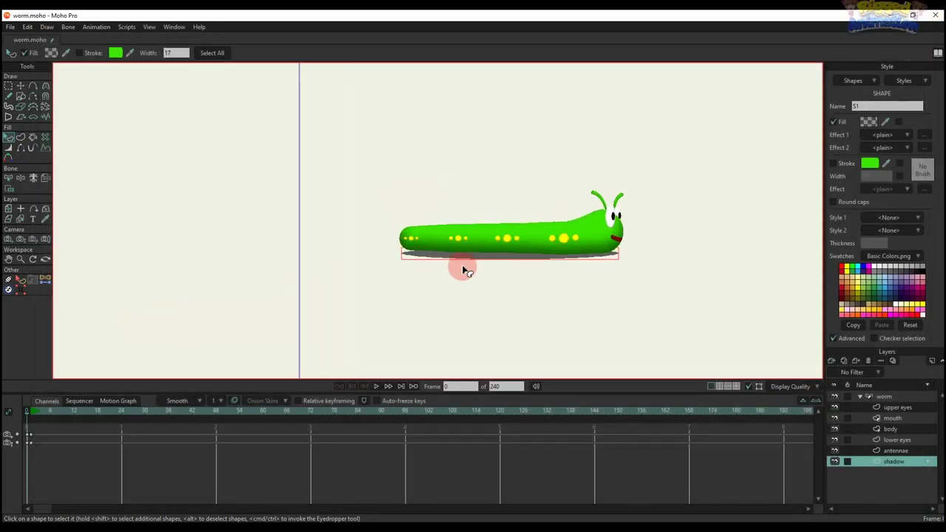
Add a bone to the worm rig running straight down from the tail pin into the shadow, and reduce its strength.
{"action": "scroll", "coordinate": [461, 268], "scroll_direction": "up", "scroll_amount": 3}
{"action": "left_click", "coordinate": [884, 397]}
{"action": "scroll", "coordinate": [394, 207], "scroll_direction": "up", "scroll_amount": 3}
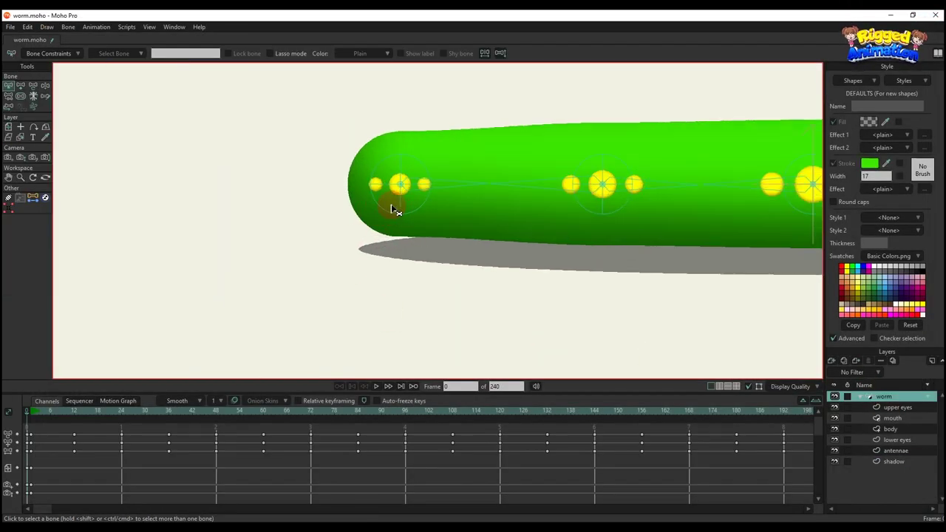
{"action": "key", "text": "b"}
{"action": "key", "text": "a"}
{"action": "scroll", "coordinate": [385, 240], "scroll_direction": "up", "scroll_amount": 2}
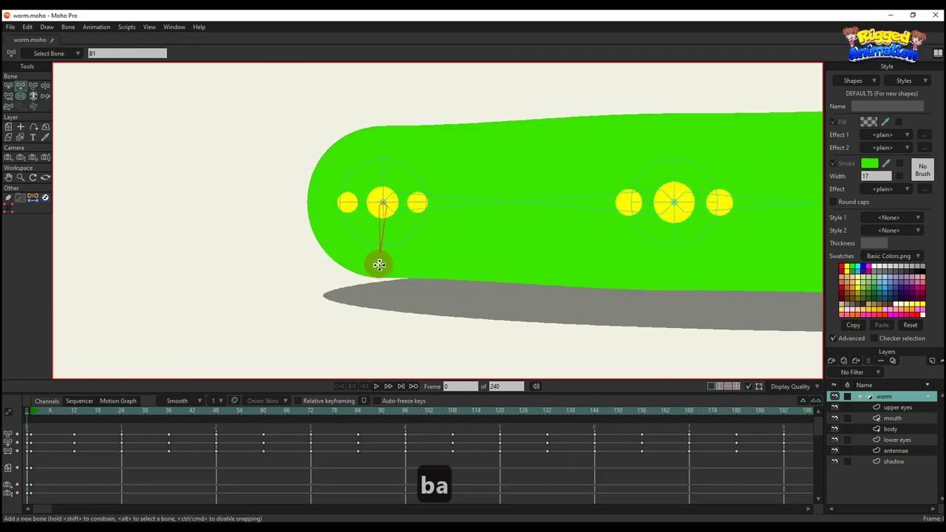
{"action": "mouse_move", "coordinate": [382, 205]}
{"action": "left_mouse_down"}
{"action": "mouse_move", "coordinate": [379, 289]}
{"action": "mouse_move", "coordinate": [354, 275]}
{"action": "mouse_move", "coordinate": [321, 279]}
{"action": "left_mouse_up"}
{"action": "key", "text": "s"}
{"action": "key", "text": "BackSpace"}
{"action": "key", "text": "s"}
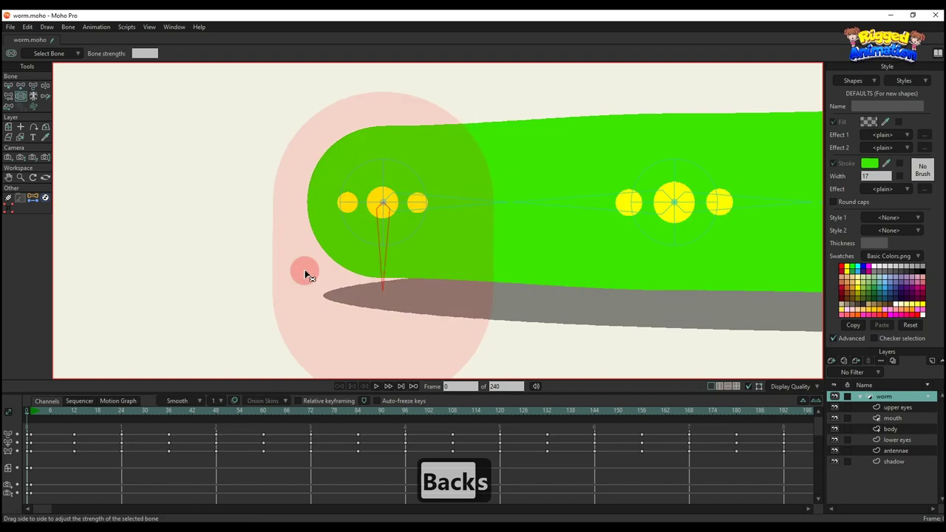
{"action": "scroll", "coordinate": [306, 270], "scroll_direction": "down", "scroll_amount": 4}
Add a second bone straight down from the head pin to the shadow and reduce its strength to 0.
{"action": "scroll", "coordinate": [594, 249], "scroll_direction": "up", "scroll_amount": 3}
{"action": "key", "text": "b"}
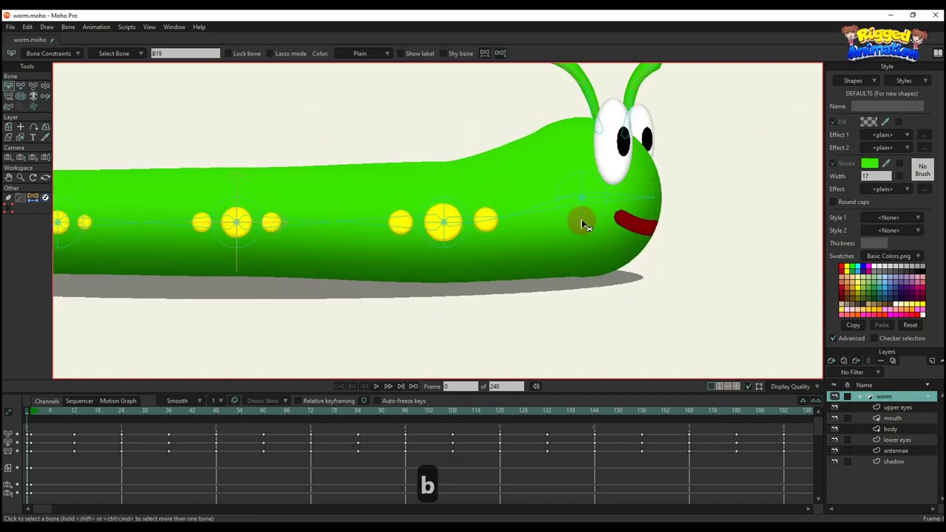
{"action": "key", "text": "a"}
{"action": "left_click_drag", "start_coordinate": [582, 198], "coordinate": [582, 281]}
{"action": "key", "text": "s"}
{"action": "left_click_drag", "start_coordinate": [552, 269], "coordinate": [153, 307]}
{"action": "scroll", "coordinate": [283, 282], "scroll_direction": "down", "scroll_amount": 4}
{"action": "left_click_drag", "start_coordinate": [283, 283], "coordinate": [384, 286]}
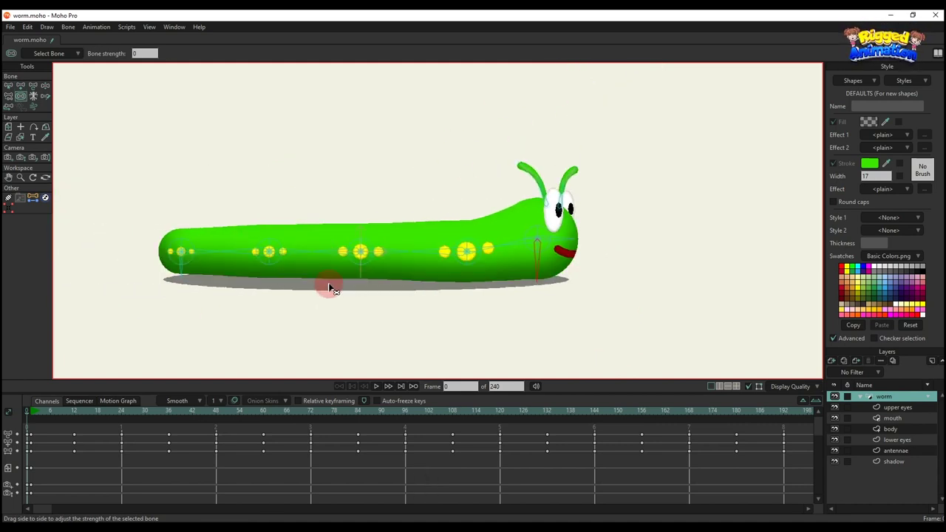
Bind the shadow's tail-end point to the tail's downward bone and its head-end point to the head's downward bone.
{"action": "right_click", "coordinate": [226, 274]}
{"action": "key", "text": "b"}
{"action": "scroll", "coordinate": [212, 274], "scroll_direction": "up", "scroll_amount": 3}
{"action": "key", "text": "i"}
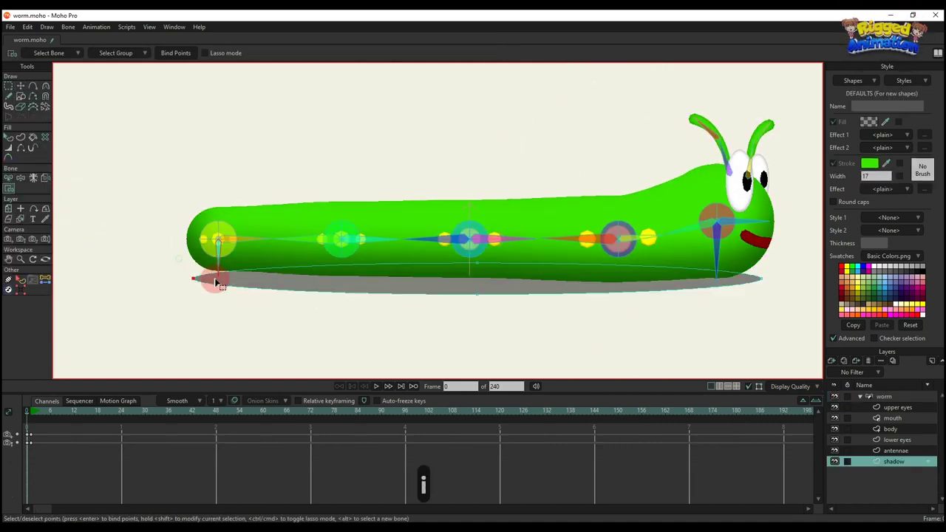
{"action": "key", "text": "b"}
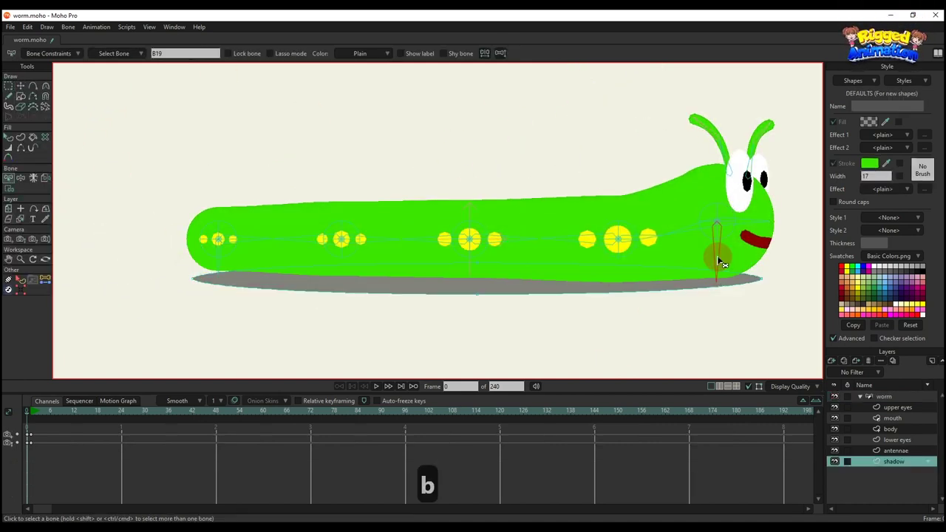
{"action": "key", "text": "i"}
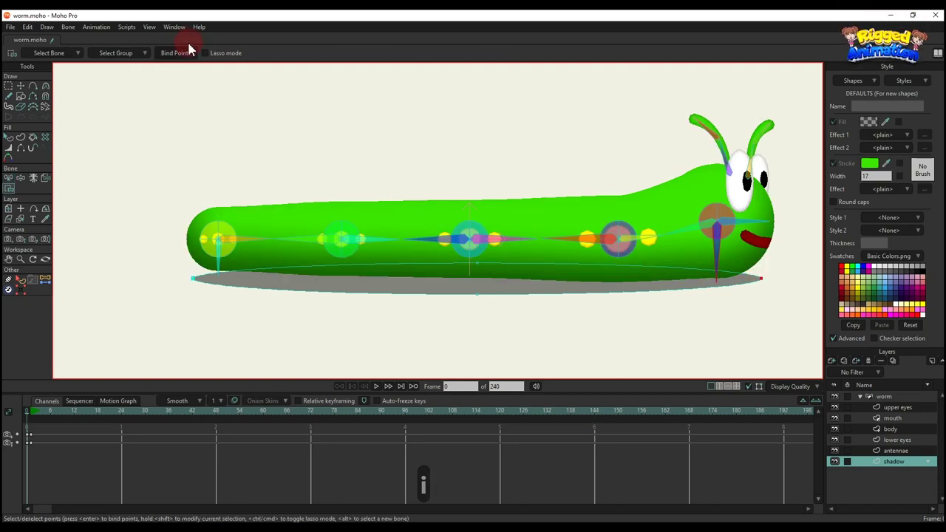
Delete the two middle points of the shadow ellipse, keeping only the bound end points.
{"action": "left_click_drag", "start_coordinate": [473, 260], "coordinate": [493, 311]}
{"action": "key", "text": "BackSpace"}
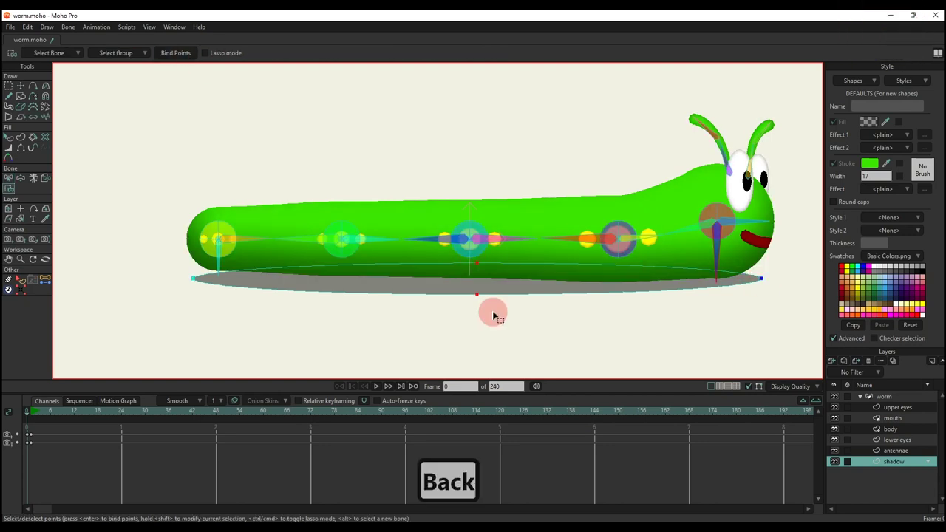
{"action": "left_click", "coordinate": [9, 86]}
{"action": "key", "text": "BackSpace"}
{"action": "left_click", "coordinate": [130, 135]}
Lengthen the curvature handles on both end points to restore the shadow's rounded shape under the worm.
{"action": "key", "text": "c"}
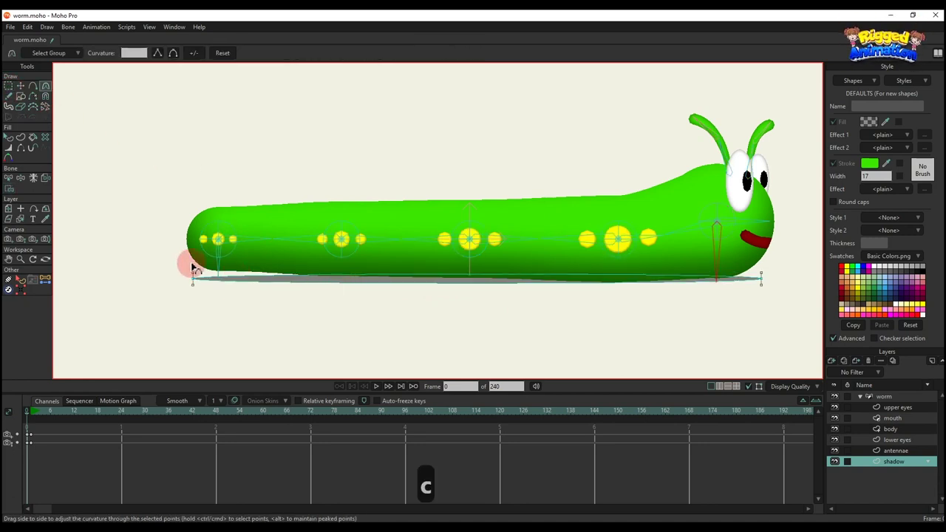
{"action": "scroll", "coordinate": [193, 281], "scroll_direction": "up", "scroll_amount": 2}
{"action": "left_click_drag", "start_coordinate": [194, 281], "coordinate": [195, 257]}
{"action": "left_click_drag", "start_coordinate": [197, 298], "coordinate": [199, 320]}
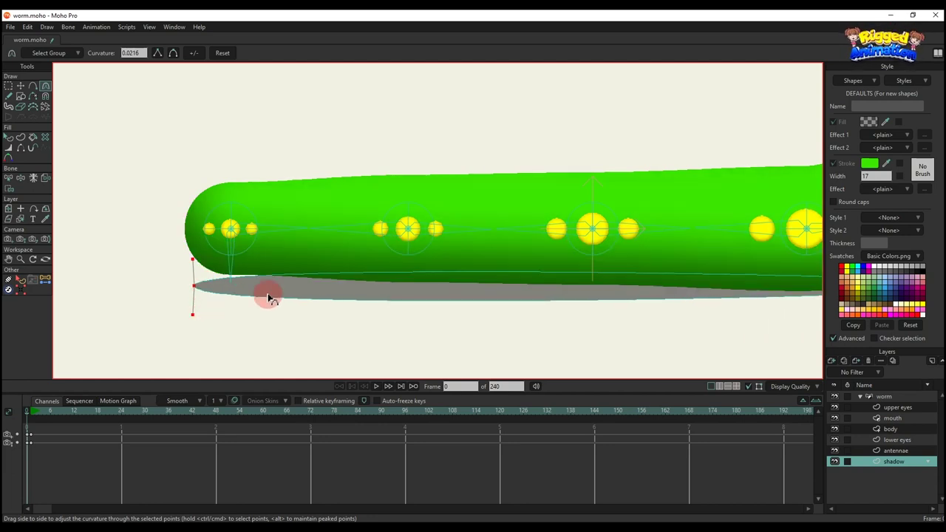
{"action": "scroll", "coordinate": [270, 296], "scroll_direction": "down", "scroll_amount": 2}
{"action": "scroll", "coordinate": [711, 277], "scroll_direction": "up", "scroll_amount": 2}
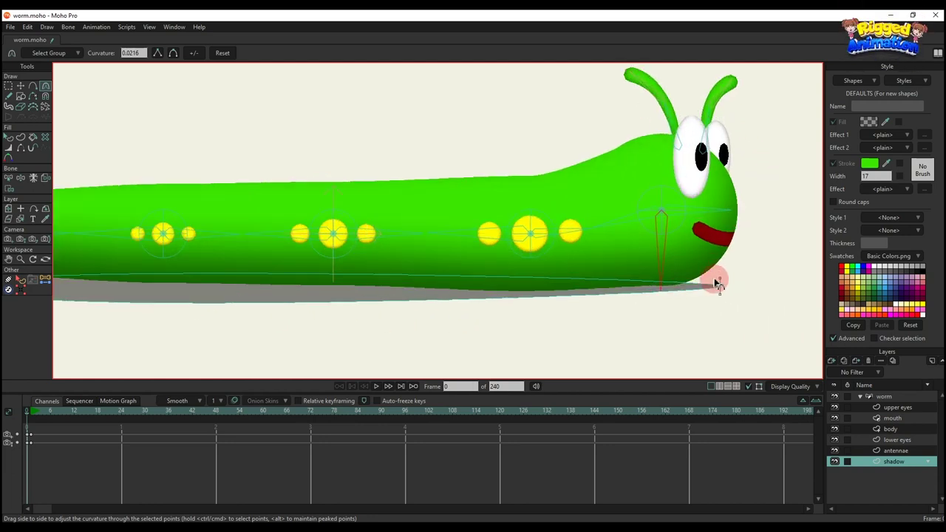
{"action": "left_click_drag", "start_coordinate": [719, 292], "coordinate": [721, 316]}
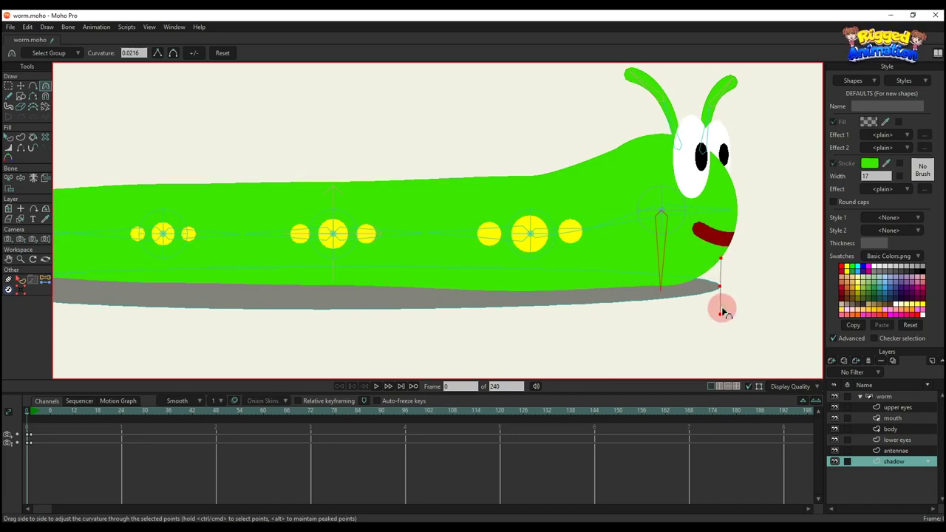
{"action": "scroll", "coordinate": [527, 302], "scroll_direction": "down", "scroll_amount": 3}
Play the worm's crawl from frame 1 to check how the shadow follows the body.
{"action": "key", "text": "q"}
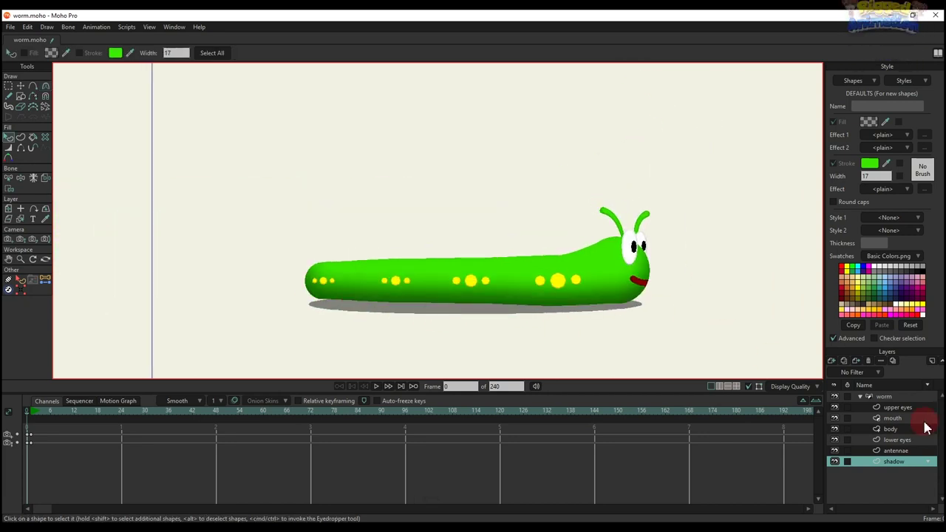
{"action": "left_click", "coordinate": [892, 397]}
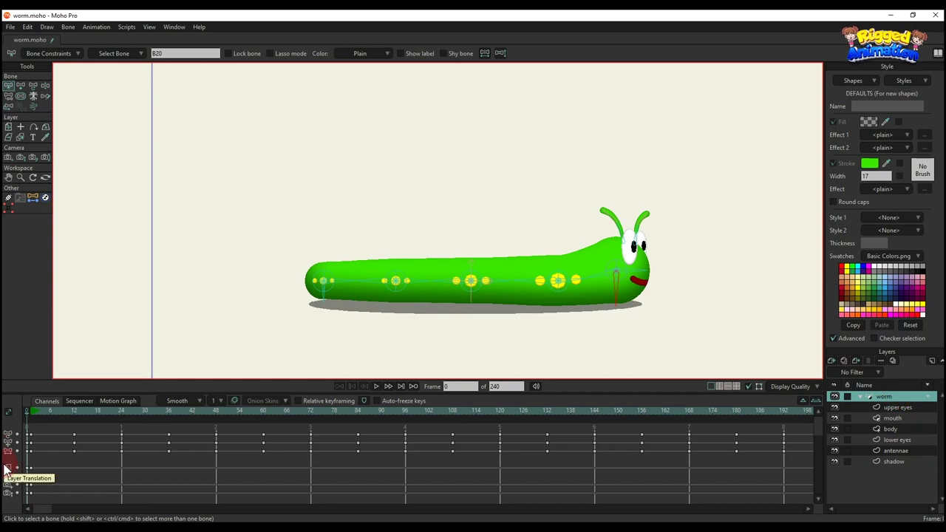
{"action": "left_click", "coordinate": [30, 411]}
{"action": "scroll", "coordinate": [362, 293], "scroll_direction": "down", "scroll_amount": 2}
{"action": "key", "text": "space"}
{"action": "scroll", "coordinate": [509, 306], "scroll_direction": "down", "scroll_amount": 3}
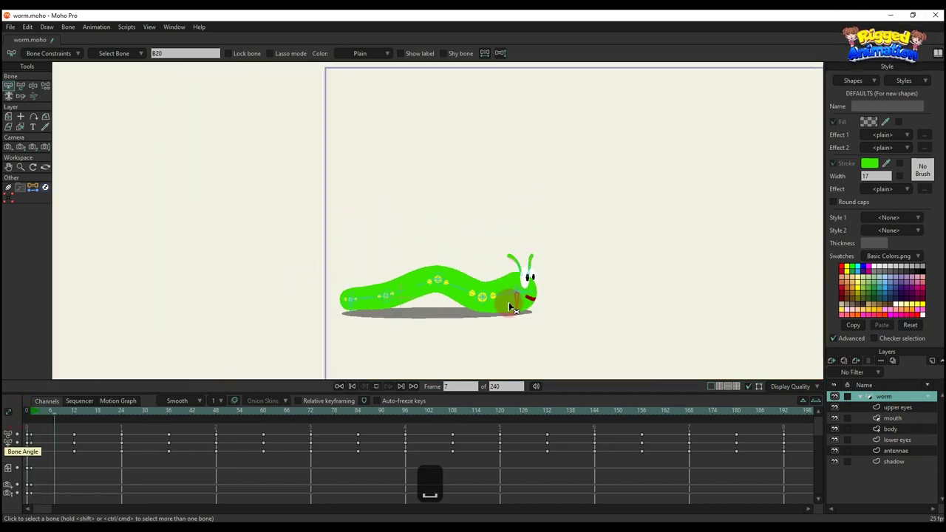
{"action": "left_click_drag", "start_coordinate": [569, 322], "coordinate": [359, 281]}
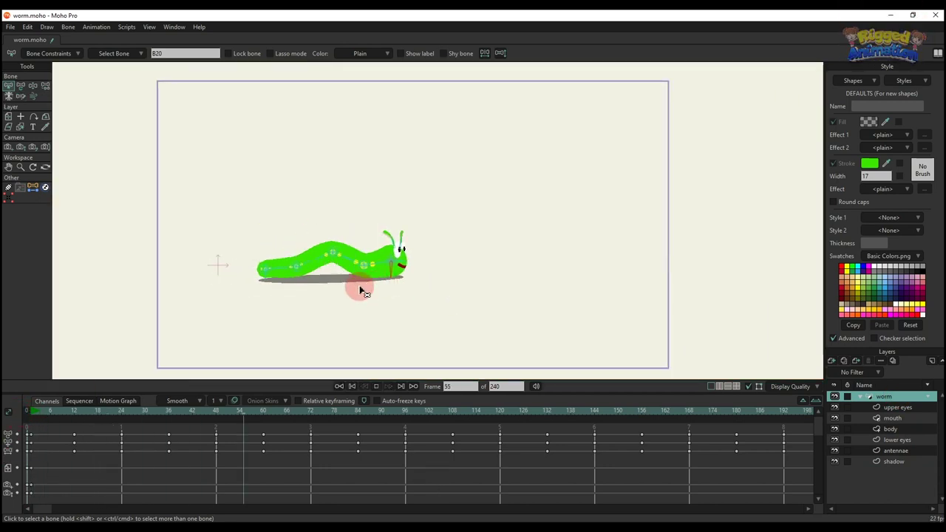
{"action": "key", "text": "space"}
At frame 0, select all the shadow's points and rotate the shadow slightly beneath the worm.
{"action": "left_click", "coordinate": [27, 412]}
{"action": "left_click_drag", "start_coordinate": [263, 262], "coordinate": [350, 260]}
{"action": "scroll", "coordinate": [352, 257], "scroll_direction": "up", "scroll_amount": 5}
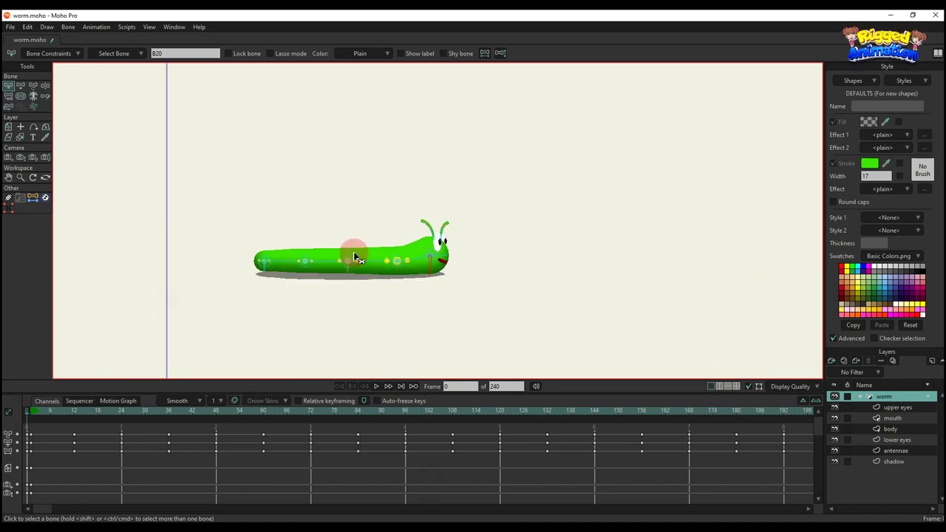
{"action": "right_click", "coordinate": [307, 281], "text": "alt"}
{"action": "right_click", "coordinate": [313, 292], "text": "alt"}
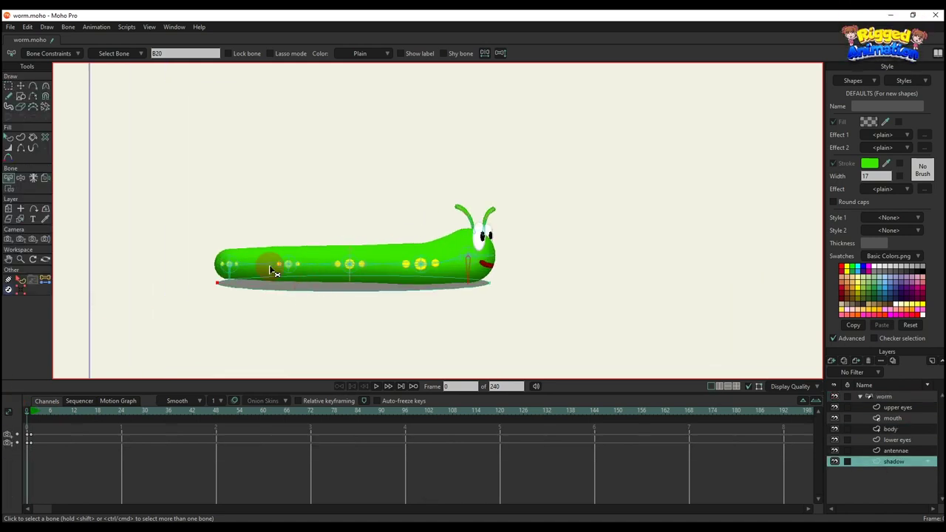
{"action": "scroll", "coordinate": [238, 258], "scroll_direction": "up", "scroll_amount": 2}
{"action": "key", "text": "g"}
{"action": "left_click_drag", "start_coordinate": [168, 246], "coordinate": [655, 333]}
{"action": "key", "text": "t"}
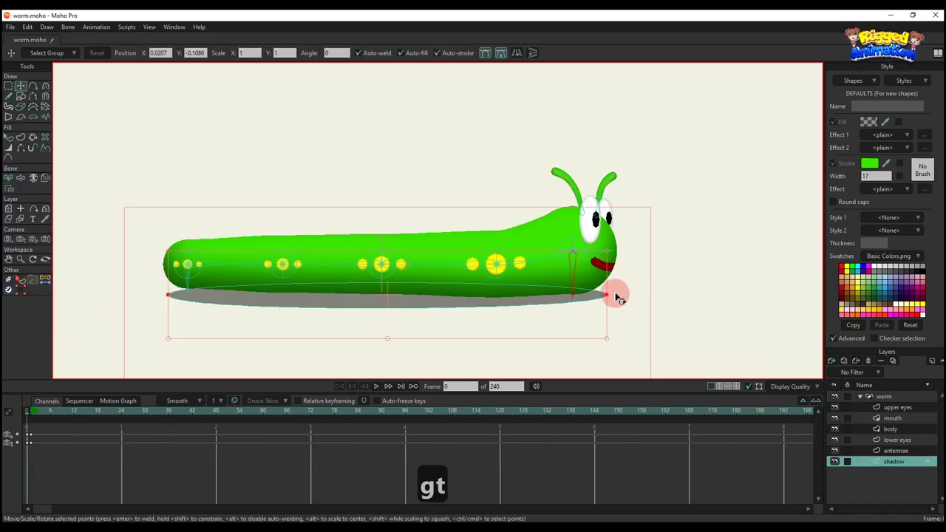
{"action": "left_click_drag", "start_coordinate": [618, 293], "coordinate": [619, 295]}
{"action": "key", "text": "q"}
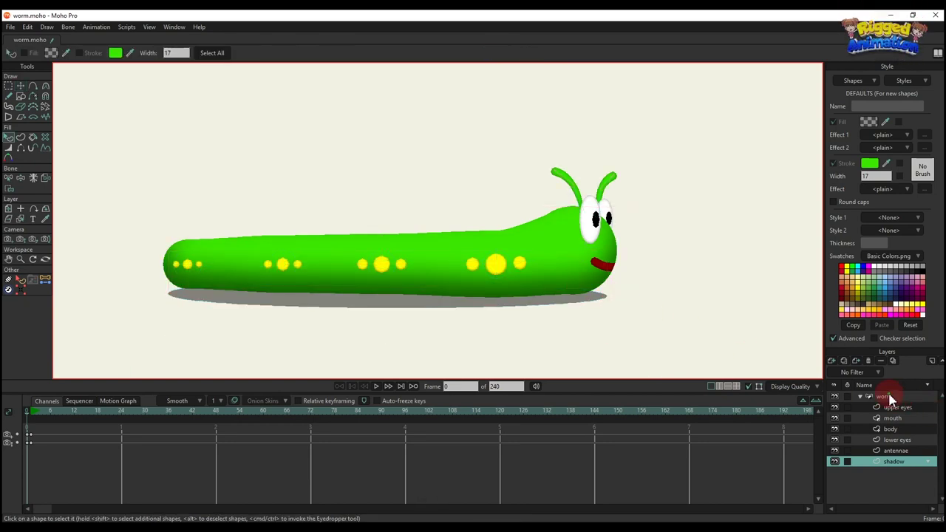
Play the crawl again through frame 221 to check the adjusted shadow in the arched and raised poses.
{"action": "left_click", "coordinate": [890, 399]}
{"action": "scroll", "coordinate": [351, 250], "scroll_direction": "down", "scroll_amount": 3}
{"action": "key", "text": "space"}
{"action": "scroll", "coordinate": [428, 271], "scroll_direction": "down", "scroll_amount": 4}
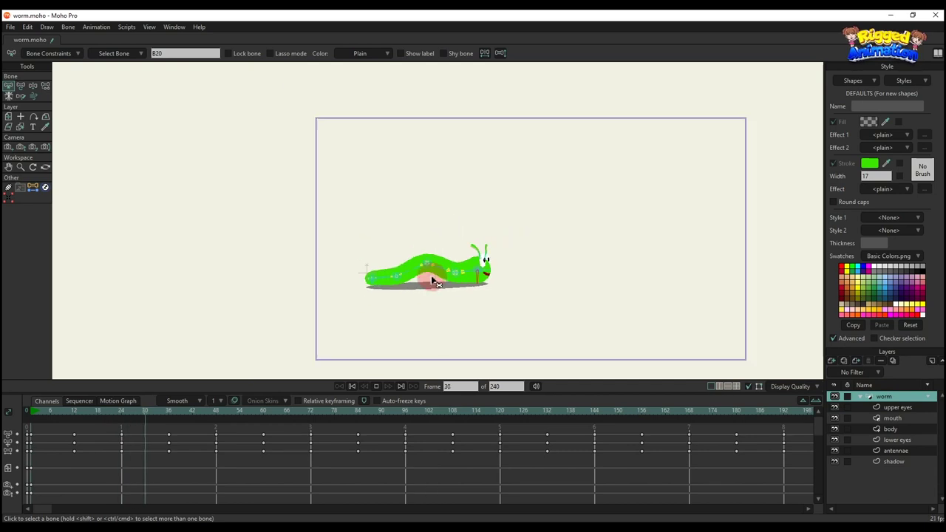
{"action": "left_click_drag", "start_coordinate": [638, 314], "coordinate": [418, 318]}
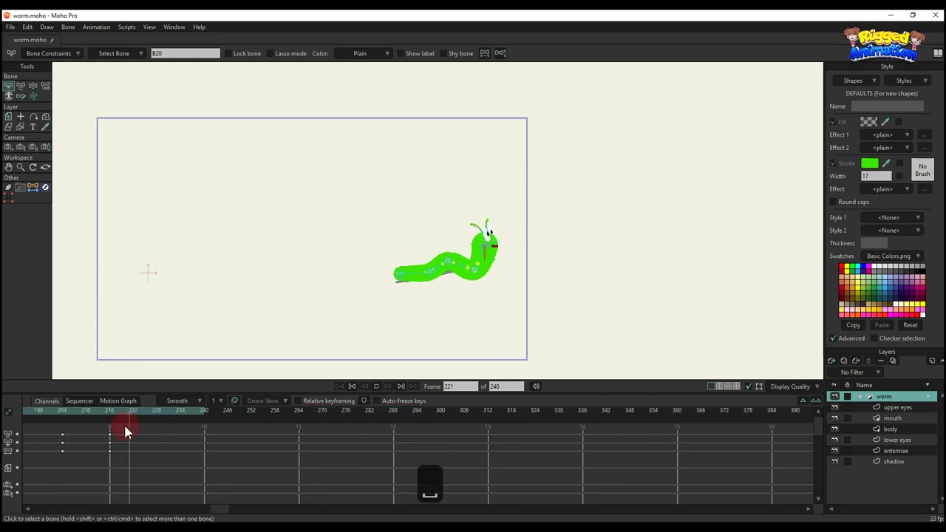
{"action": "key", "text": "space"}
At frame 204, key the head's vertical shadow bone at its current length with the Transform Bone tool.
{"action": "left_click", "coordinate": [63, 414]}
{"action": "left_click_drag", "start_coordinate": [469, 275], "coordinate": [557, 278]}
{"action": "scroll", "coordinate": [559, 277], "scroll_direction": "up", "scroll_amount": 5}
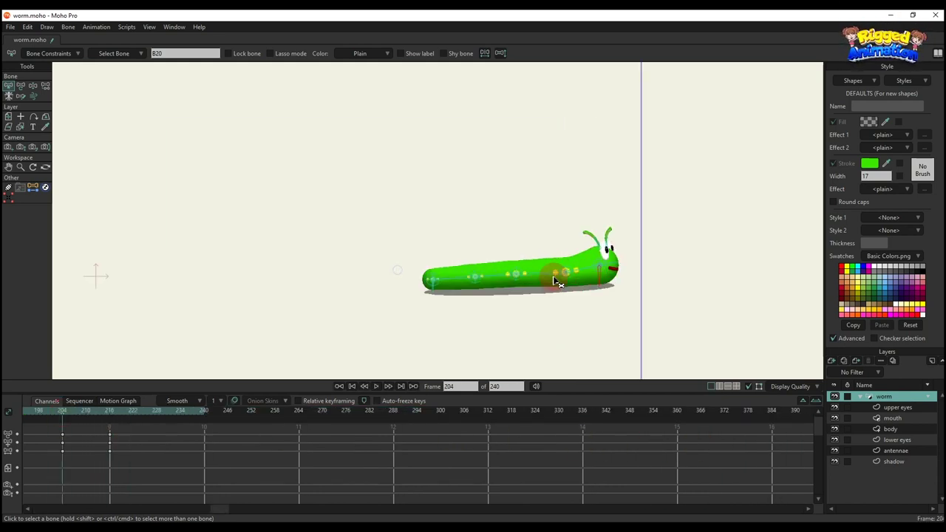
{"action": "key", "text": "t"}
{"action": "left_click", "coordinate": [611, 288]}
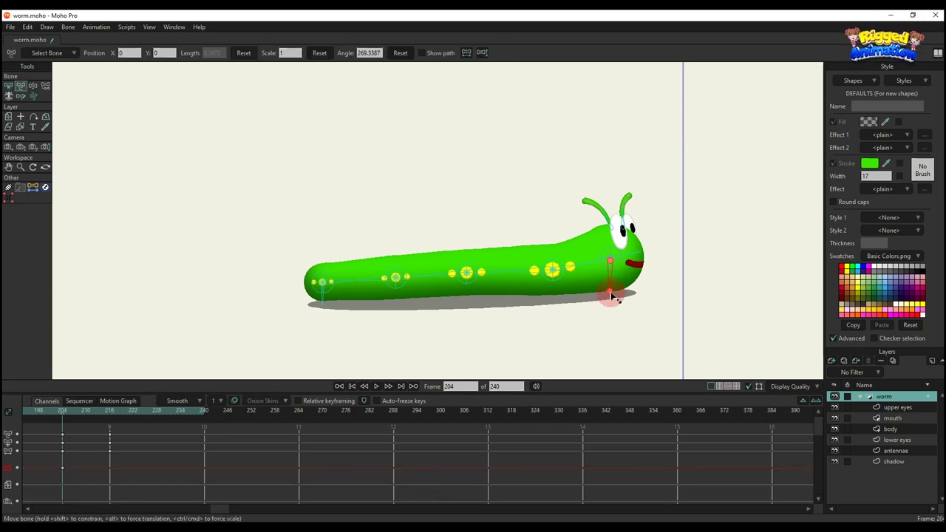
At frame 216, stretch the head's shadow bone down to the ground, to a scale of about 2.67.
{"action": "left_click", "coordinate": [111, 414]}
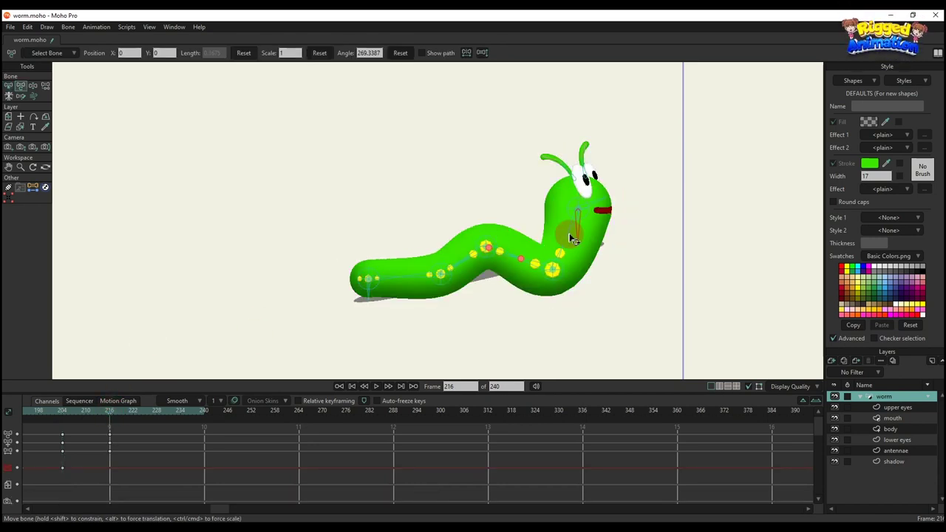
{"action": "left_click_drag", "start_coordinate": [579, 244], "coordinate": [580, 259]}
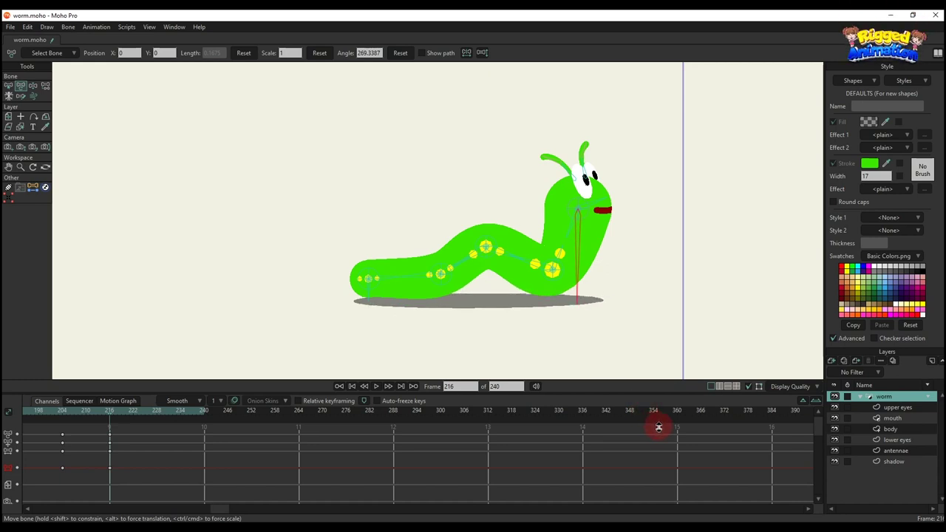
{"action": "left_click", "coordinate": [465, 357]}
Play the crawl through frame 231 to check the shadow beneath the raised head.
{"action": "left_click", "coordinate": [63, 414]}
{"action": "key", "text": "space"}
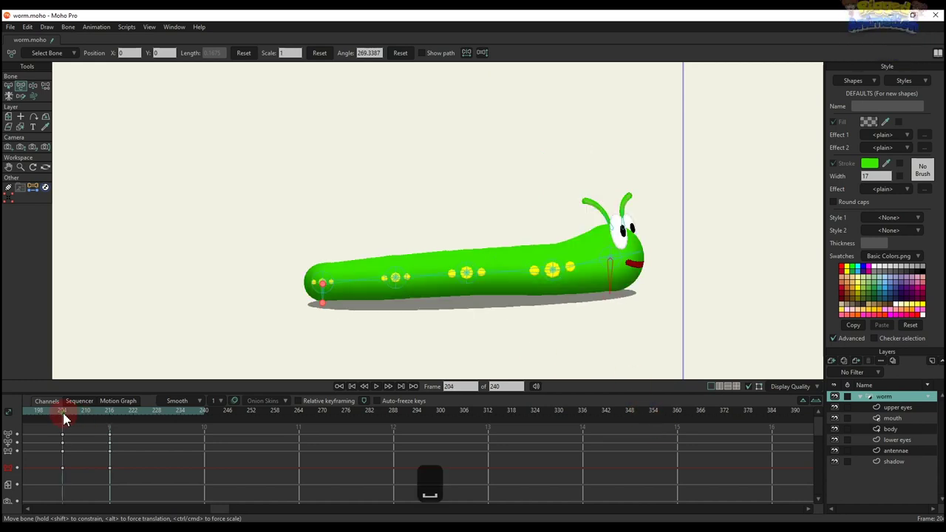
{"action": "scroll", "coordinate": [491, 235], "scroll_direction": "down", "scroll_amount": 3}
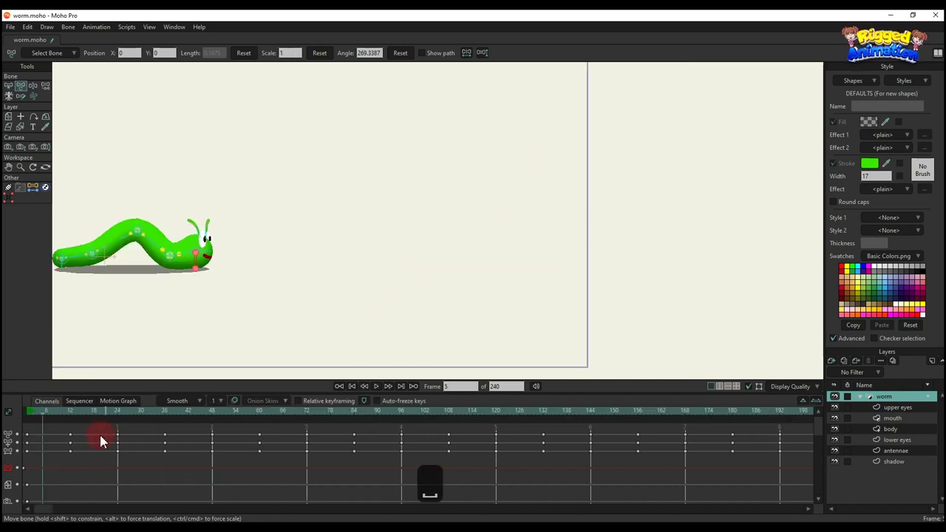
{"action": "scroll", "coordinate": [437, 268], "scroll_direction": "down", "scroll_amount": 2}
{"action": "scroll", "coordinate": [433, 265], "scroll_direction": "up", "scroll_amount": 1}
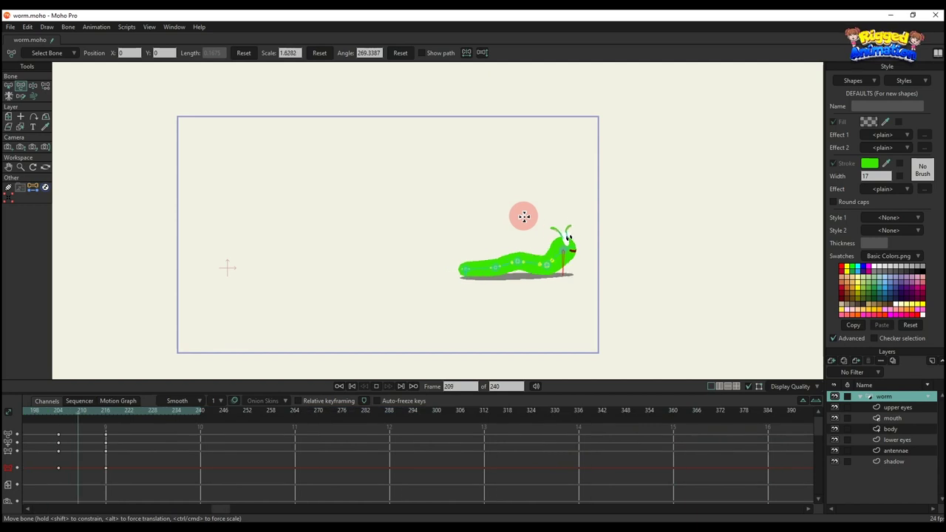
{"action": "key", "text": "space"}
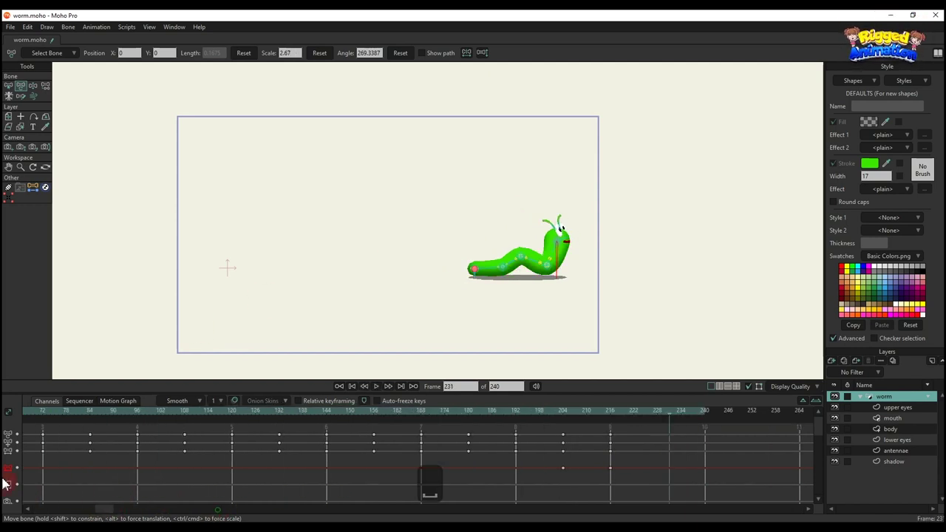
Collapse the worm layer group and import the lily pad picture 48417.jpg from the Worm folder in File Explorer.
{"action": "left_click", "coordinate": [866, 397]}
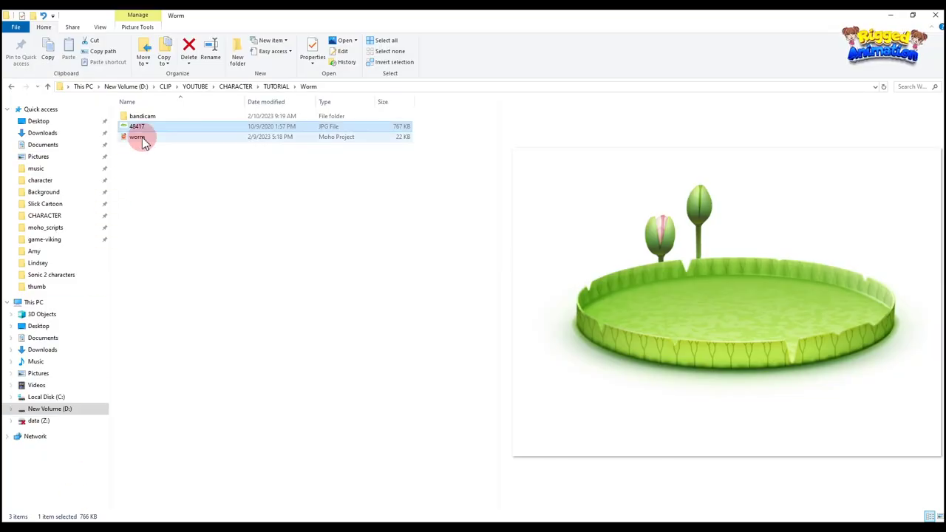
{"action": "left_click_drag", "start_coordinate": [137, 126], "coordinate": [255, 521]}
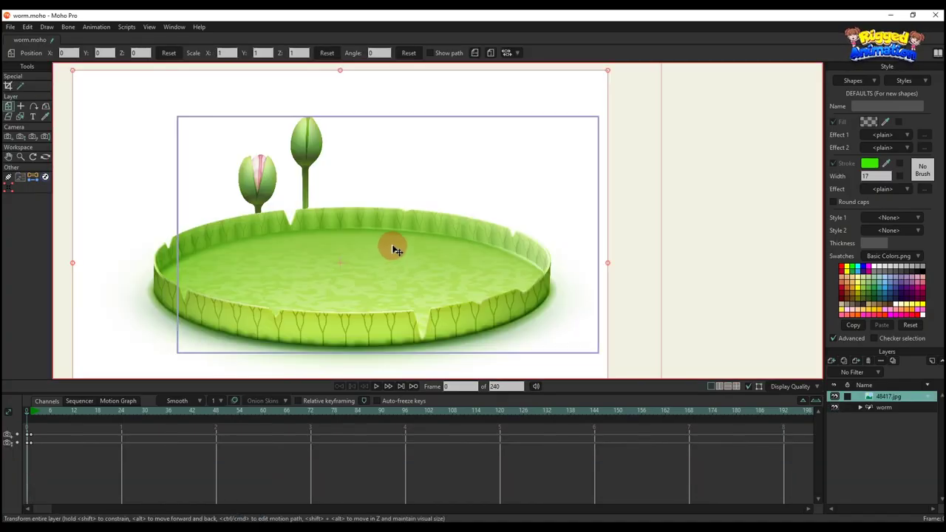
{"action": "scroll", "coordinate": [392, 247], "scroll_direction": "down", "scroll_amount": 3}
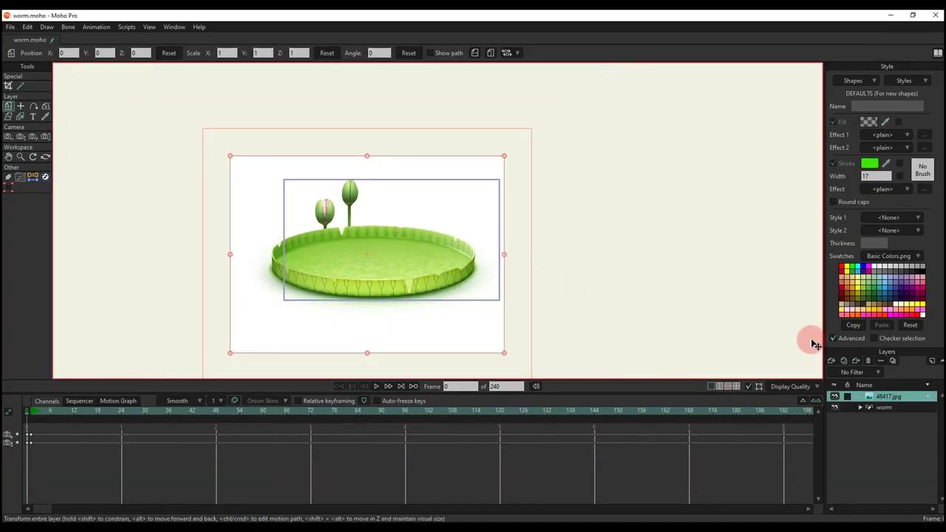
Place the 48417.jpg layer behind the worm and shift it to about X 0.67, Y 0.12, so the worm rests on the lily pad.
{"action": "left_click_drag", "start_coordinate": [893, 416], "coordinate": [893, 419]}
{"action": "scroll", "coordinate": [377, 261], "scroll_direction": "up", "scroll_amount": 1}
{"action": "left_click_drag", "start_coordinate": [385, 274], "coordinate": [412, 270]}
{"action": "left_click_drag", "start_coordinate": [313, 290], "coordinate": [321, 289]}
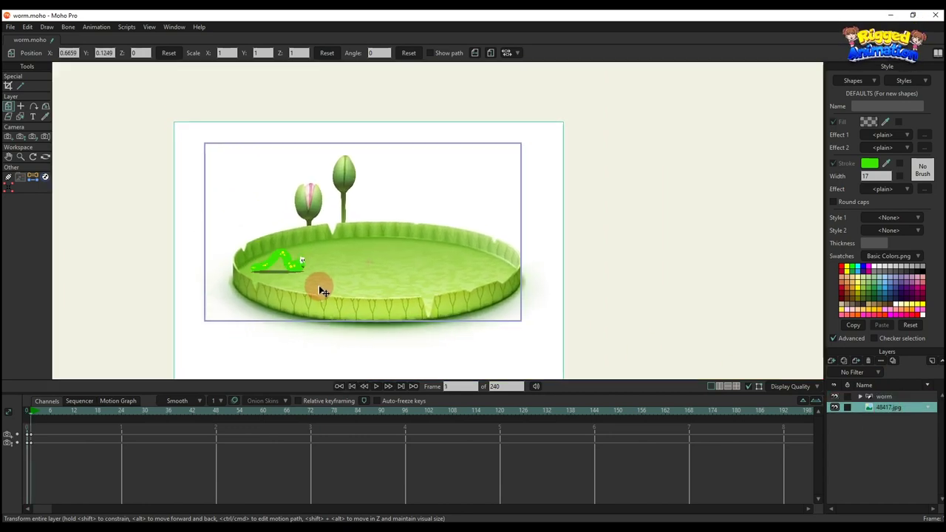
Adjust the framing of the worm and lily pad with the camera tracking and zoom tools, and play the animation.
{"action": "left_click_drag", "start_coordinate": [322, 288], "coordinate": [294, 252]}
{"action": "key", "text": "4"}
{"action": "key", "text": "5"}
{"action": "key", "text": "4"}
{"action": "key", "text": "space"}
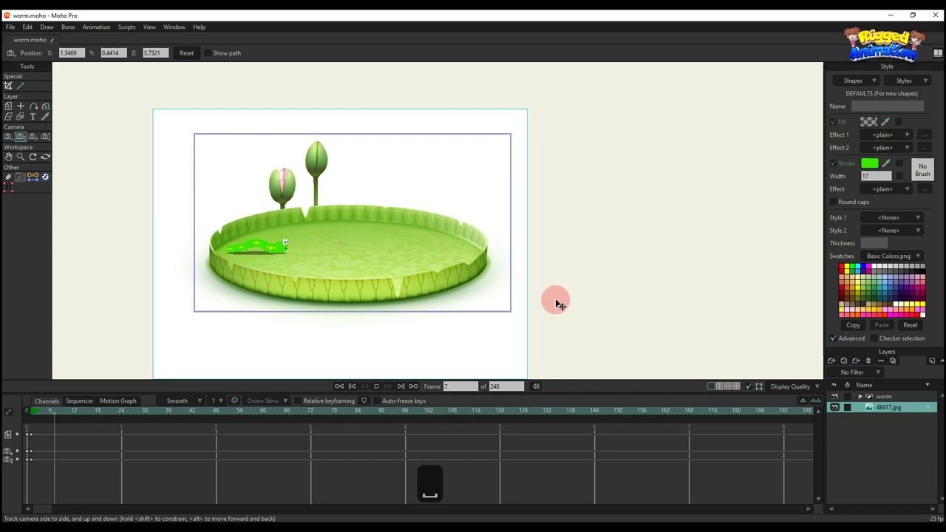